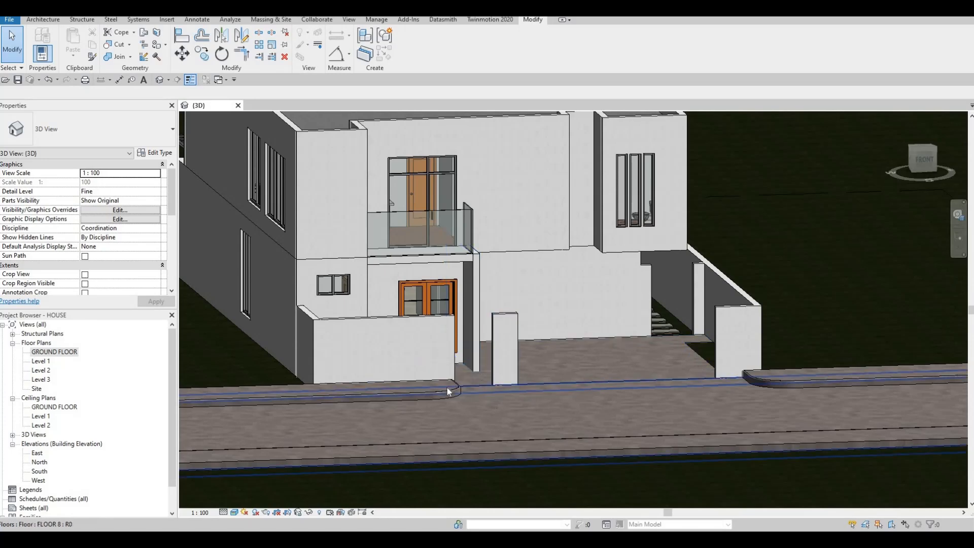
Open the GROUND FLOOR plan and start editing the boundary of the FLOOR 9 sidewalk in front of the house
{"action": "middle_click_drag", "start_coordinate": [443, 424], "coordinate": [429, 381], "text": "shift"}
{"action": "scroll", "coordinate": [429, 381], "scroll_direction": "up", "scroll_amount": 2}
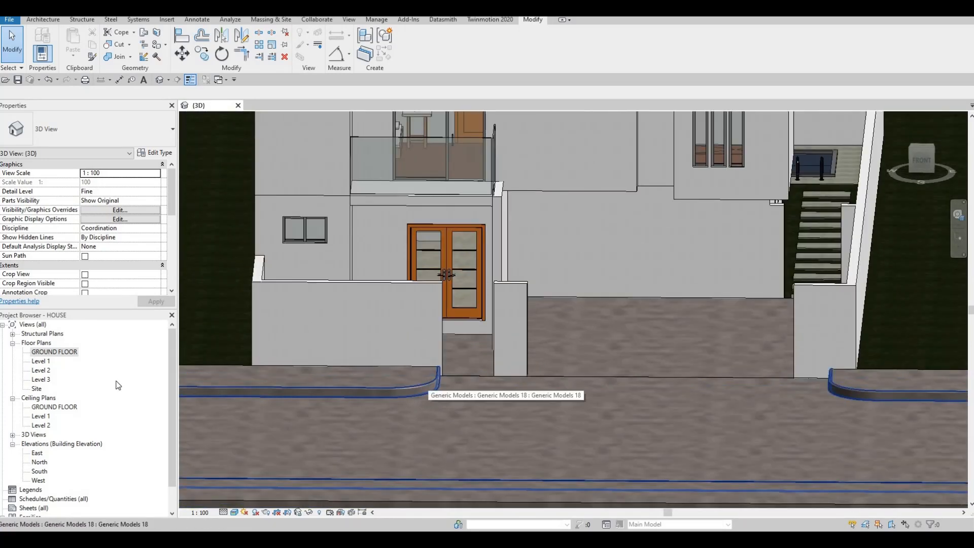
{"action": "double_click", "coordinate": [54, 353]}
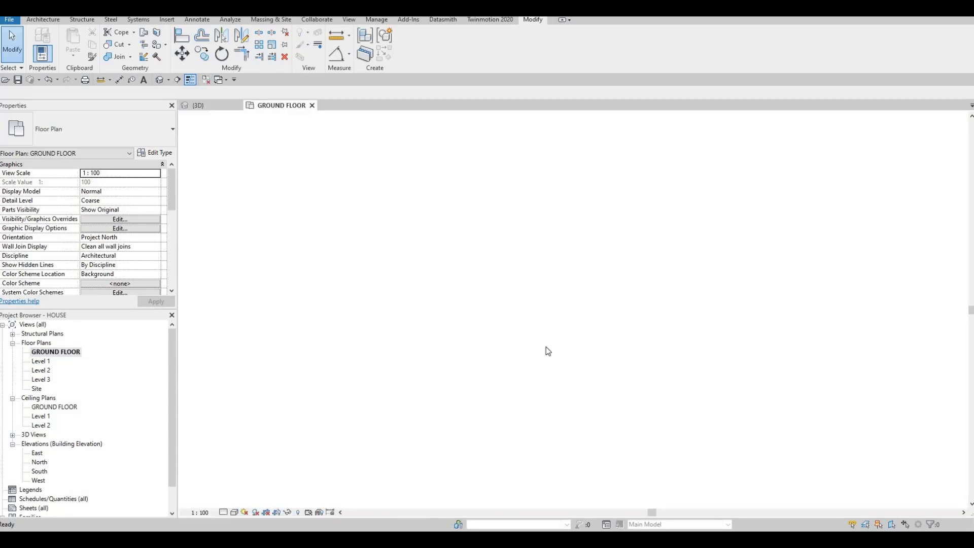
{"action": "scroll", "coordinate": [567, 354], "scroll_direction": "up", "scroll_amount": 5}
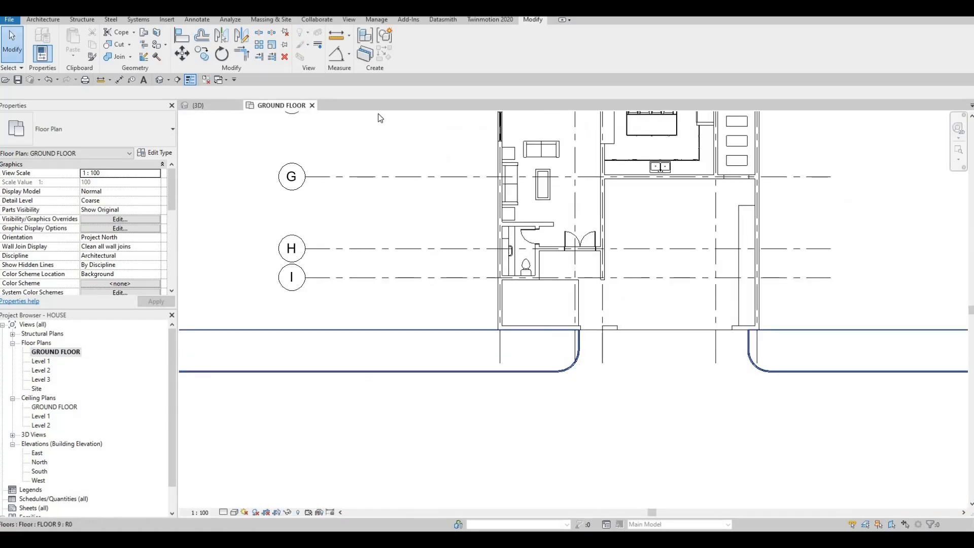
{"action": "left_click", "coordinate": [517, 310]}
{"action": "left_click", "coordinate": [413, 45]}
{"action": "scroll", "coordinate": [550, 328], "scroll_direction": "up", "scroll_amount": 4}
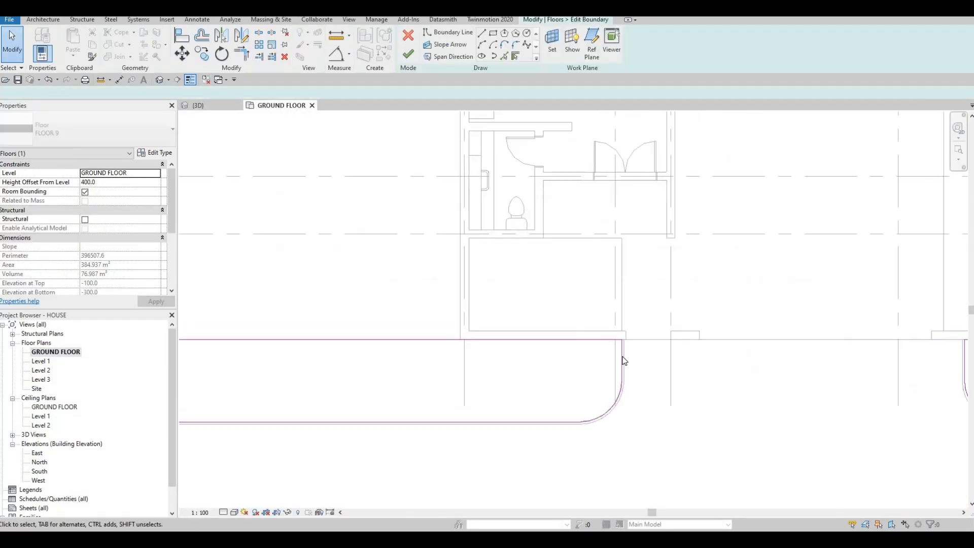
Shift the straight end and rounded corner of the left sidewalk boundary away from the entrance opening and finish the floor sketch
{"action": "left_click_drag", "start_coordinate": [513, 298], "coordinate": [662, 479]}
{"action": "key", "text": "Left"}
{"action": "key", "text": "Left"}
{"action": "key", "text": "Left"}
{"action": "key", "text": "Left"}
{"action": "key", "text": "Left"}
{"action": "key", "text": "Left"}
{"action": "key", "text": "Left"}
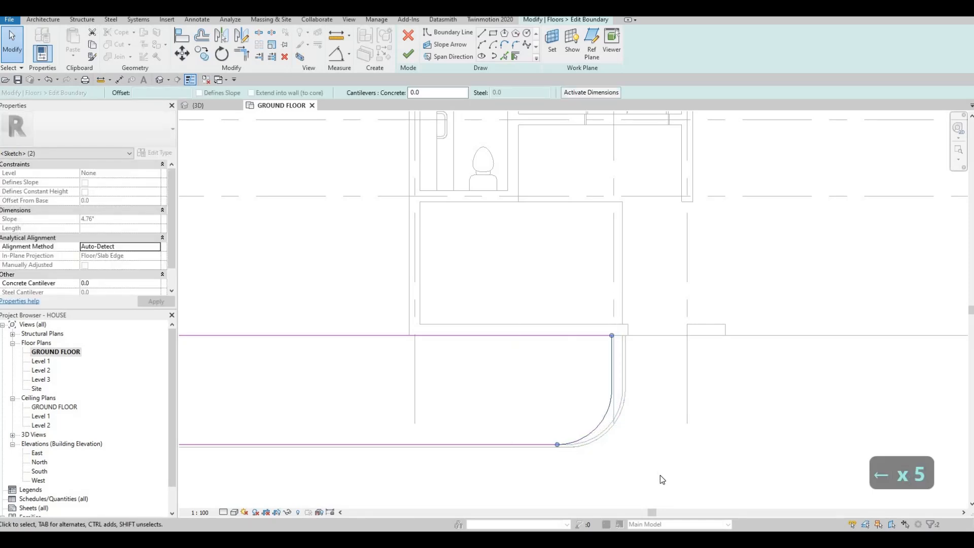
{"action": "key", "text": "Left"}
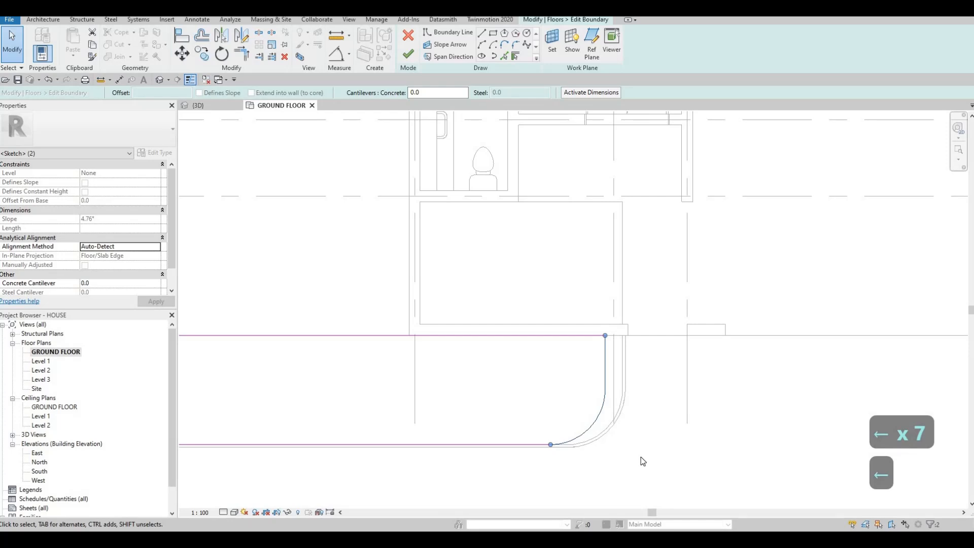
{"action": "key", "text": "Right"}
{"action": "key", "text": "Right"}
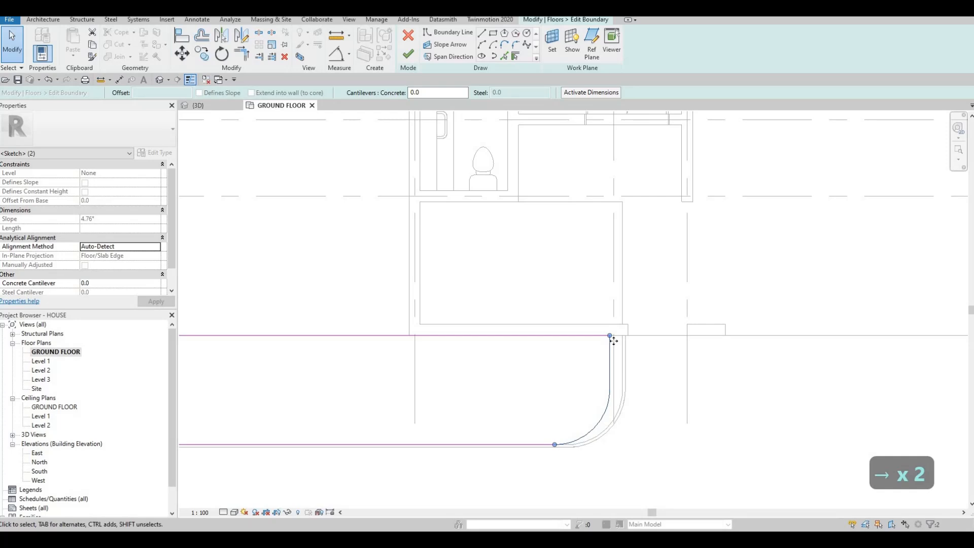
{"action": "left_click", "coordinate": [410, 62]}
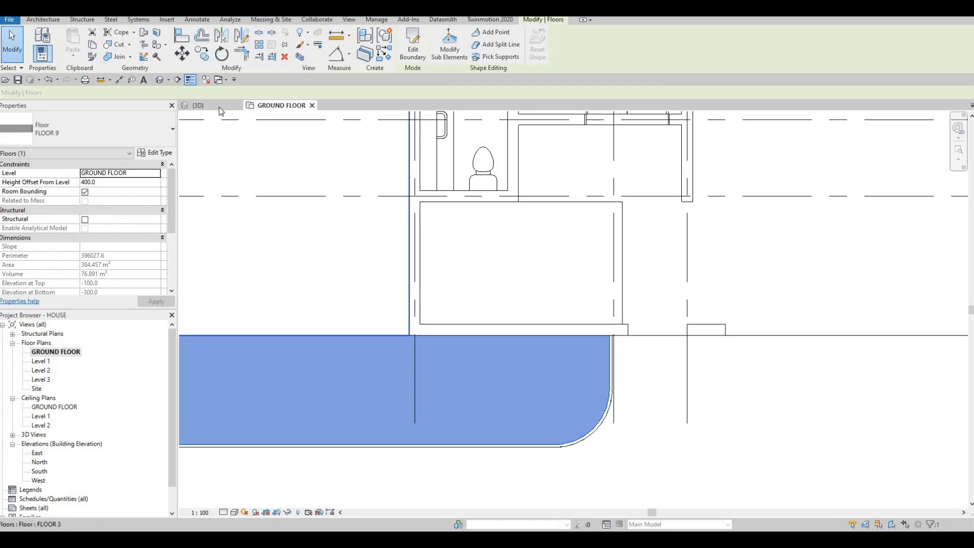
{"action": "key", "text": "Escape"}
{"action": "key", "text": "Escape"}
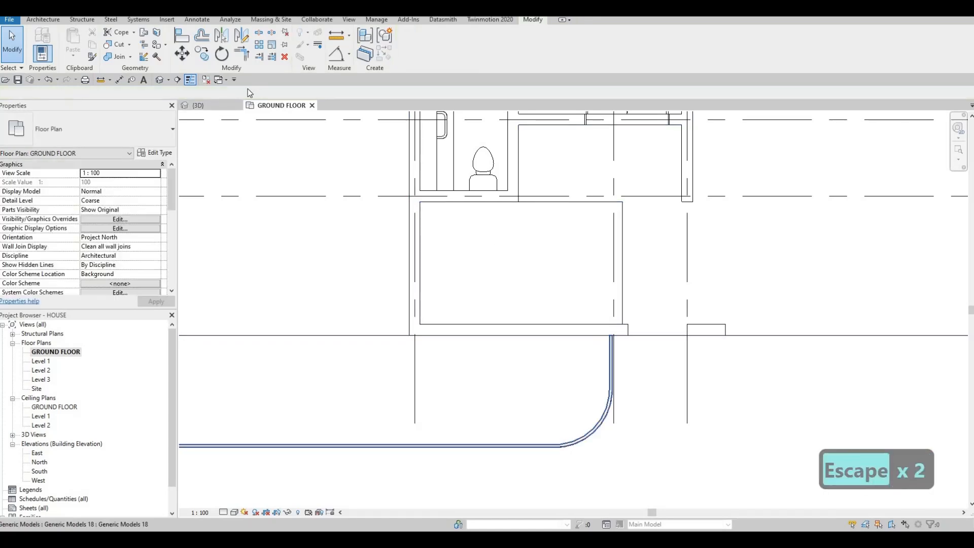
In the South elevation, hide the EXTERIOR WALL 2 front wall element on the right side of the driveway
{"action": "key", "text": "ctrl+Tab"}
{"action": "middle_click_drag", "start_coordinate": [585, 323], "coordinate": [424, 320], "text": "shift"}
{"action": "middle_click_drag", "start_coordinate": [494, 335], "coordinate": [487, 364], "text": "shift"}
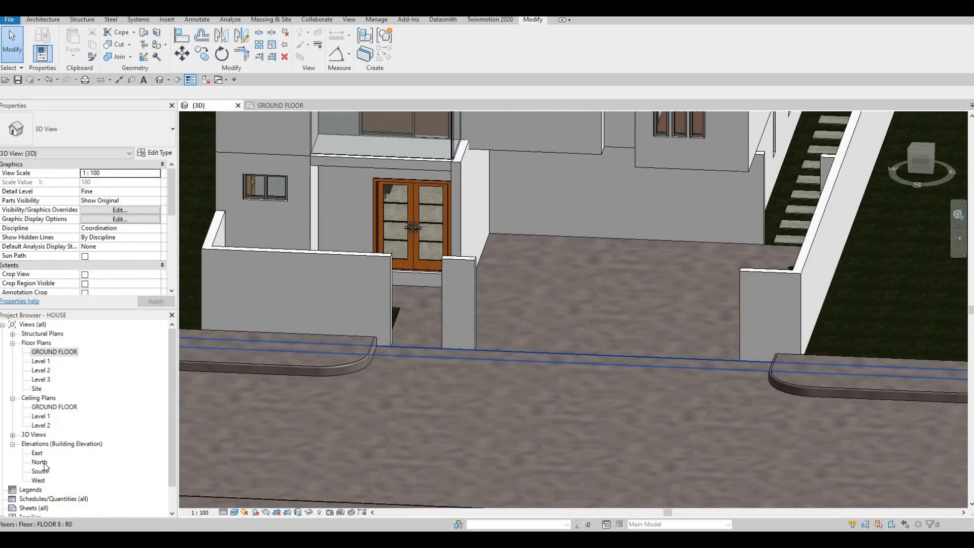
{"action": "double_click", "coordinate": [39, 471]}
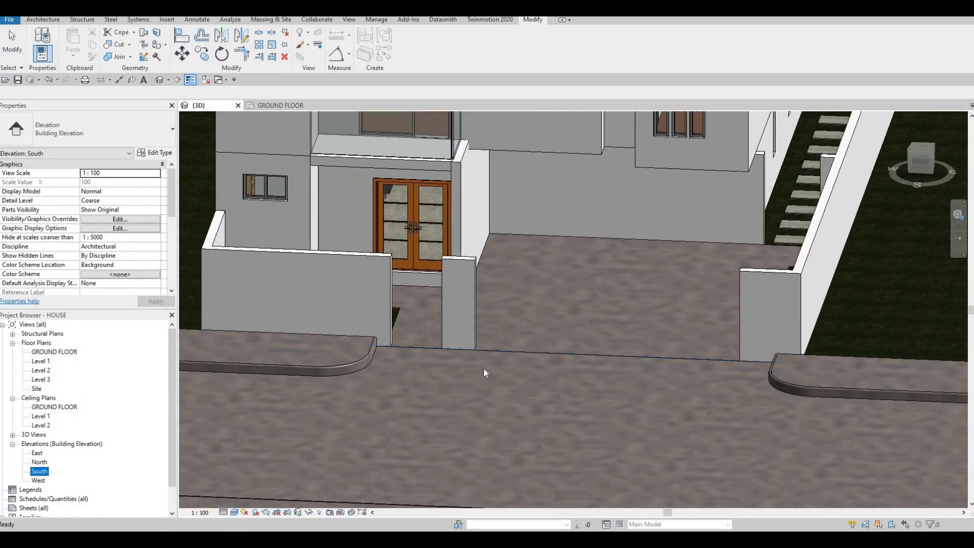
{"action": "scroll", "coordinate": [544, 370], "scroll_direction": "up", "scroll_amount": 8}
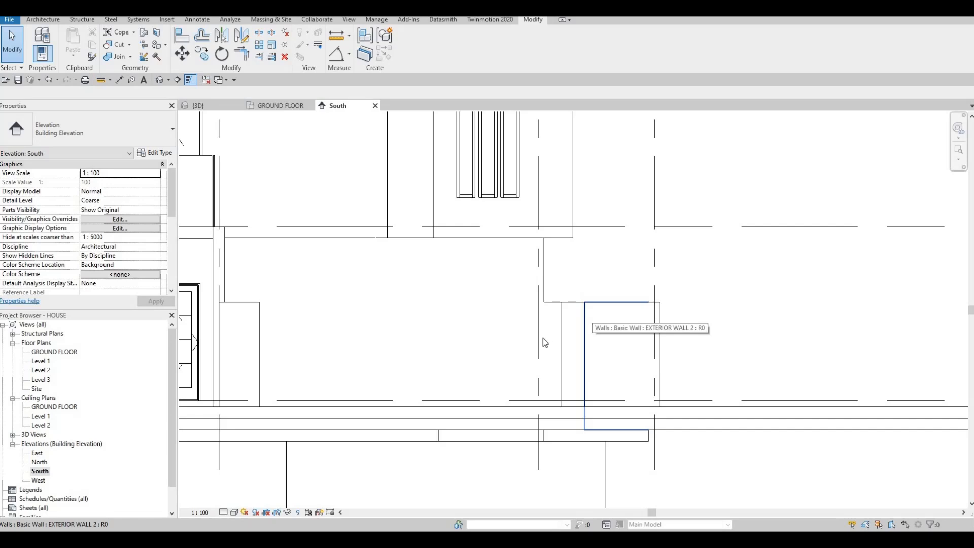
{"action": "left_click", "coordinate": [598, 341]}
{"action": "right_click", "coordinate": [598, 341]}
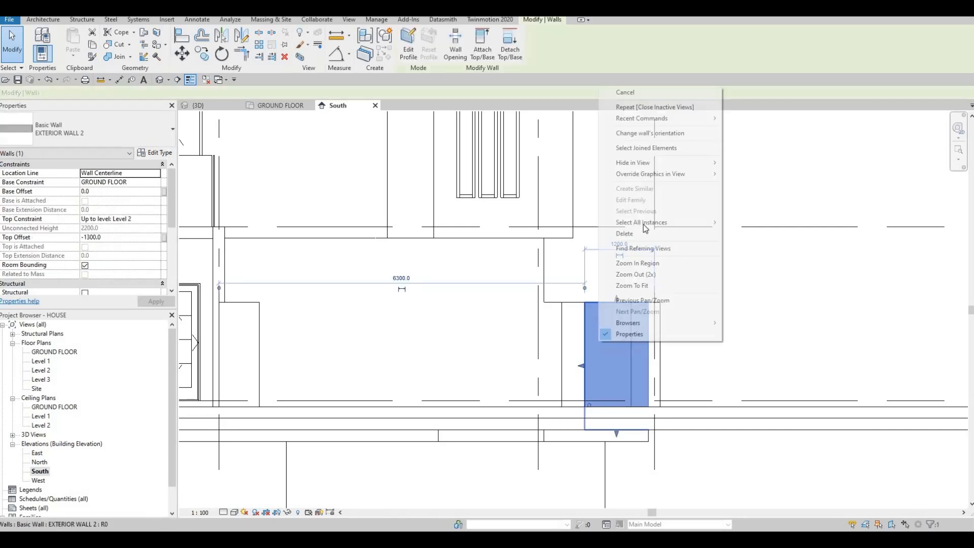
{"action": "mouse_move", "coordinate": [713, 162]}
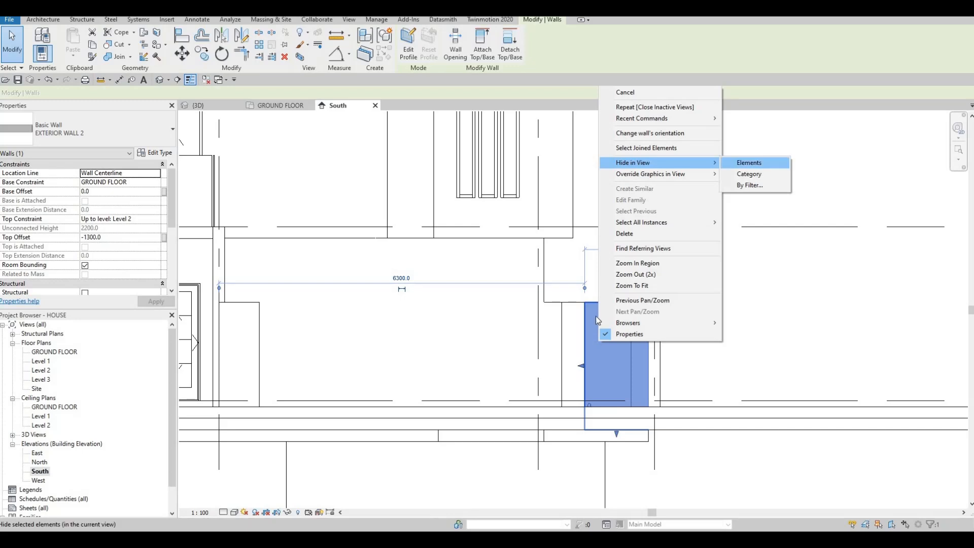
{"action": "left_click", "coordinate": [750, 163]}
{"action": "key", "text": "Escape"}
{"action": "key", "text": "Escape"}
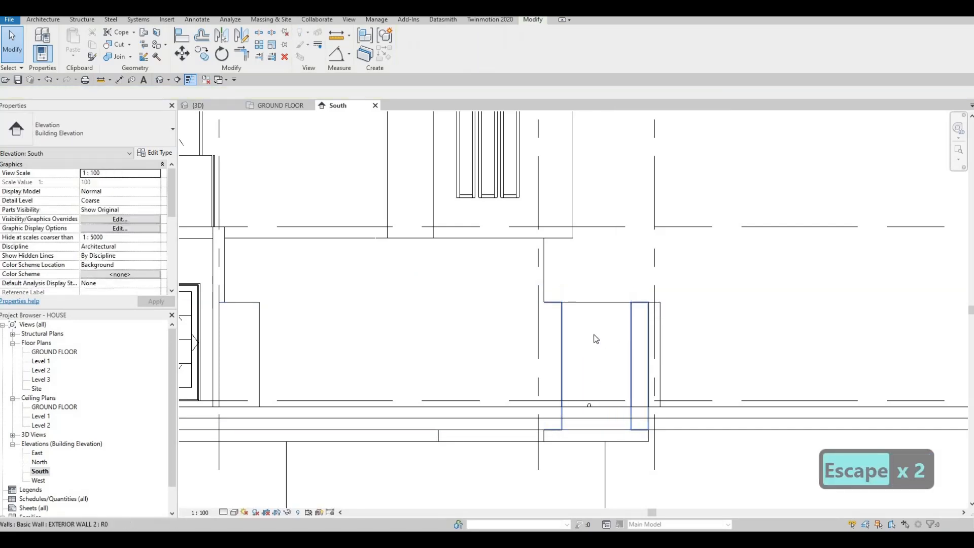
Create an in-place model in the Generic Models category, keeping the name Generic Models 19
{"action": "left_click", "coordinate": [43, 20]}
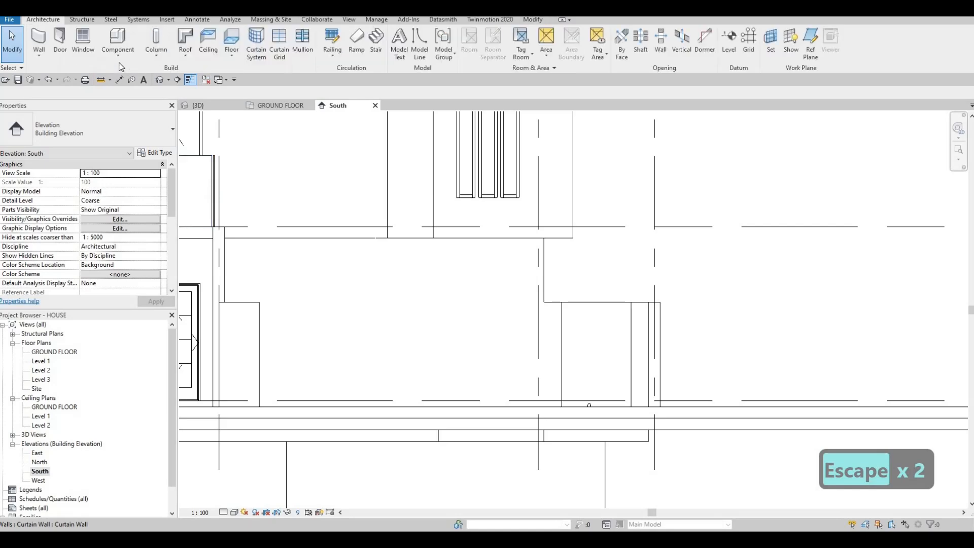
{"action": "left_click", "coordinate": [118, 60]}
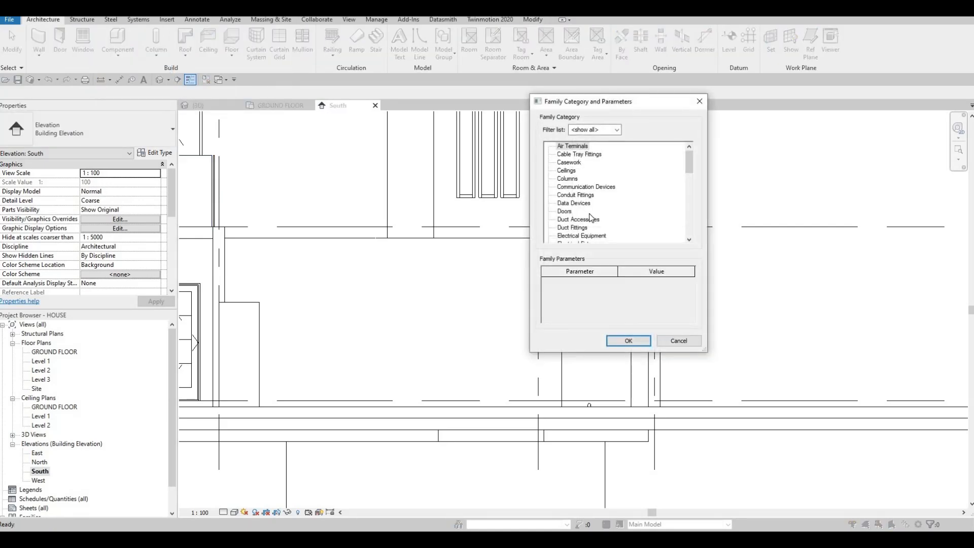
{"action": "scroll", "coordinate": [584, 218], "scroll_direction": "down", "scroll_amount": 3}
{"action": "scroll", "coordinate": [587, 228], "scroll_direction": "down", "scroll_amount": 1}
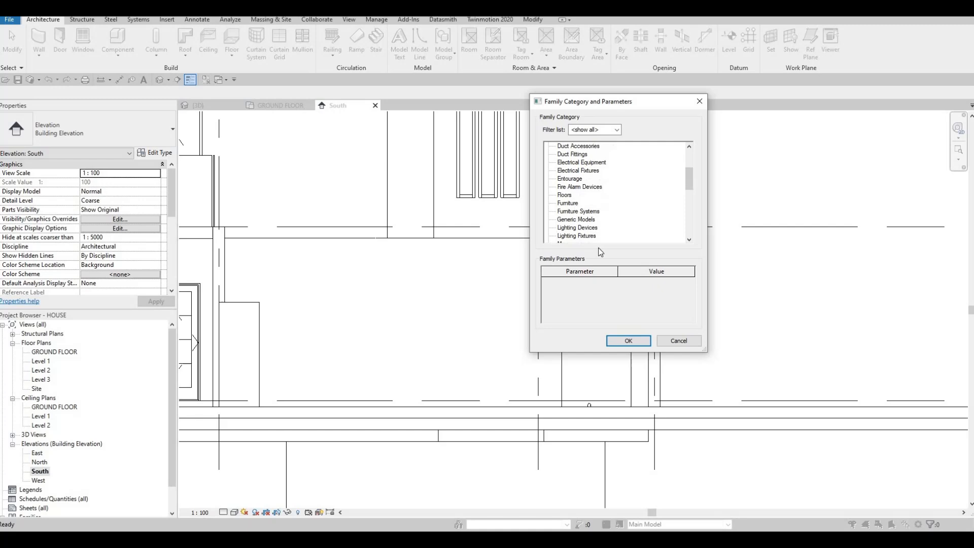
{"action": "left_click", "coordinate": [629, 340]}
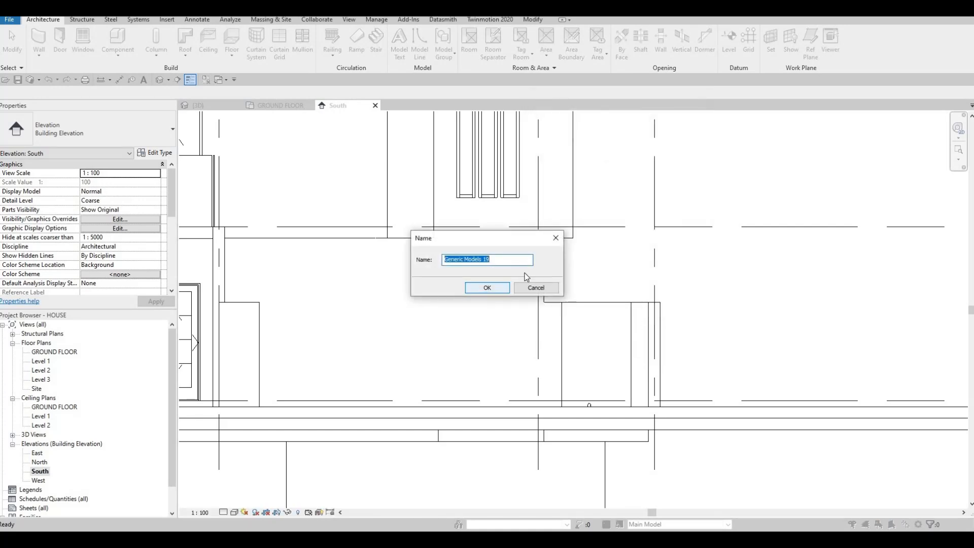
{"action": "left_click", "coordinate": [490, 288]}
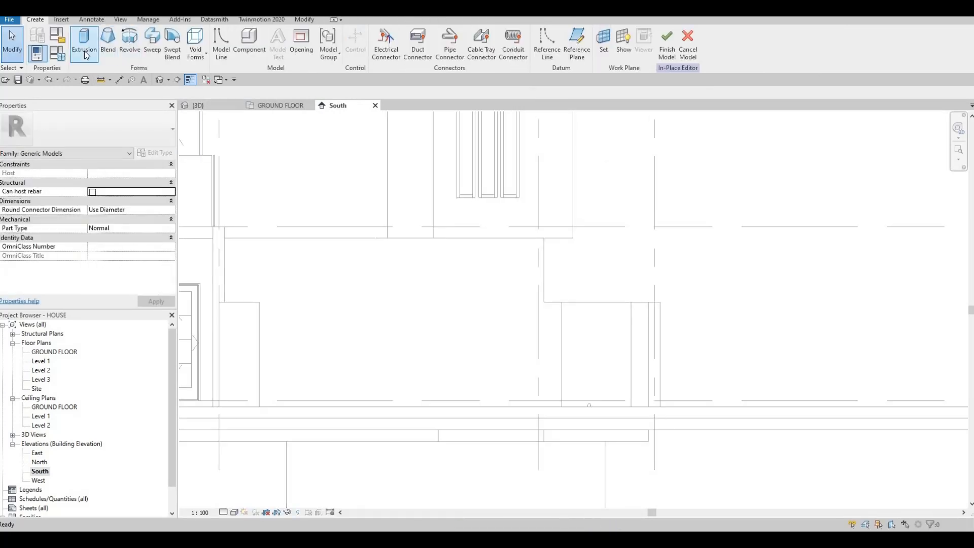
Start an extrusion with its work plane picked on an EXTERIOR WALL 2 face
{"action": "left_click", "coordinate": [97, 56]}
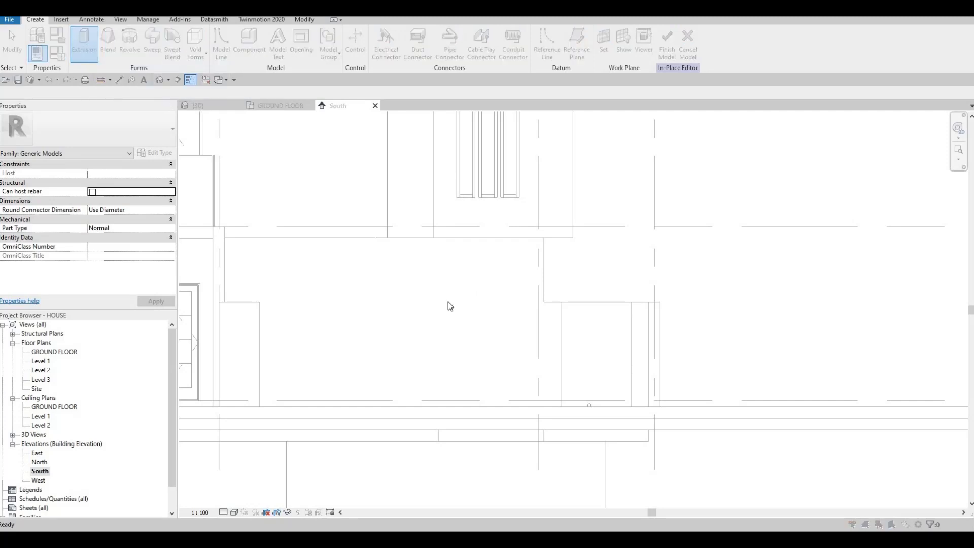
{"action": "key", "text": "Return"}
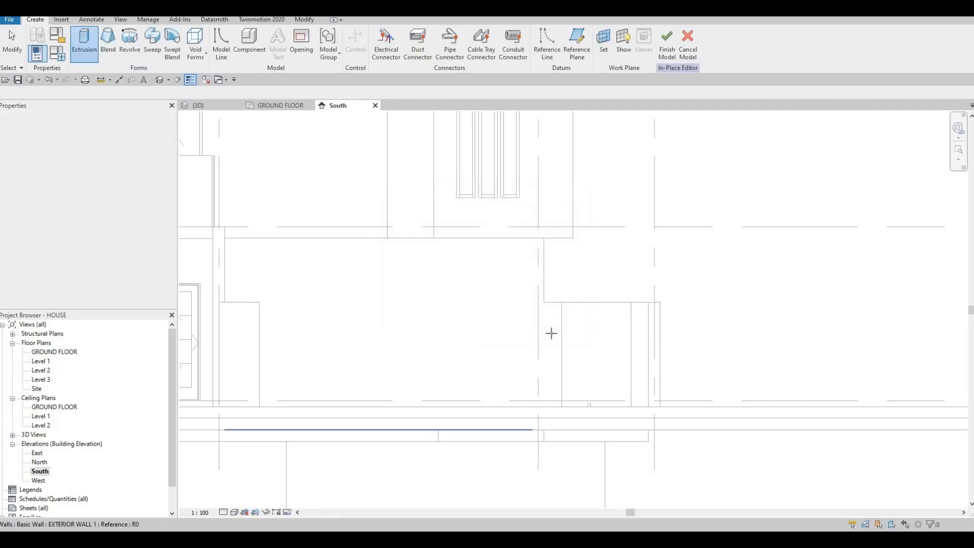
{"action": "left_click", "coordinate": [478, 279]}
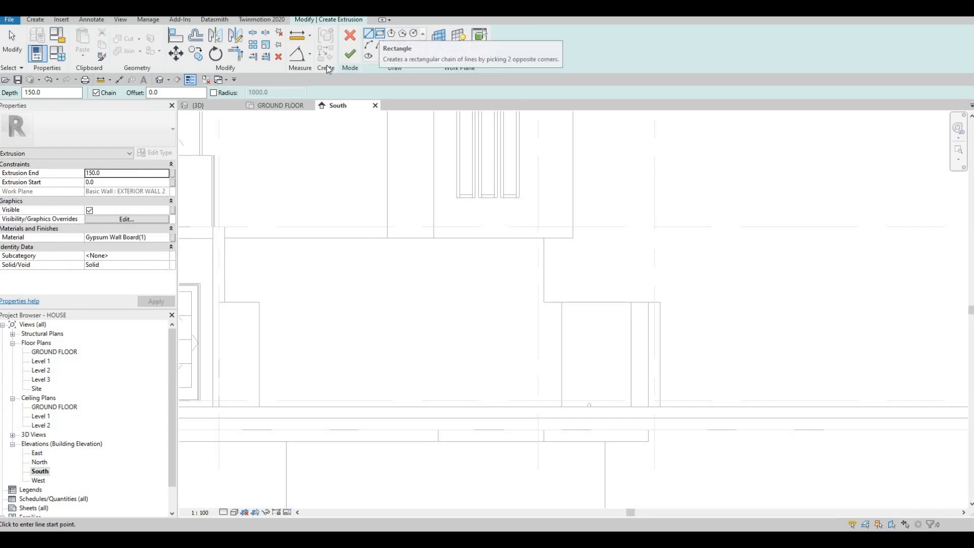
Set the extrusion's material to Aluminum, Anodized Silver from the Metal category of AEC Materials
{"action": "left_click", "coordinate": [168, 238]}
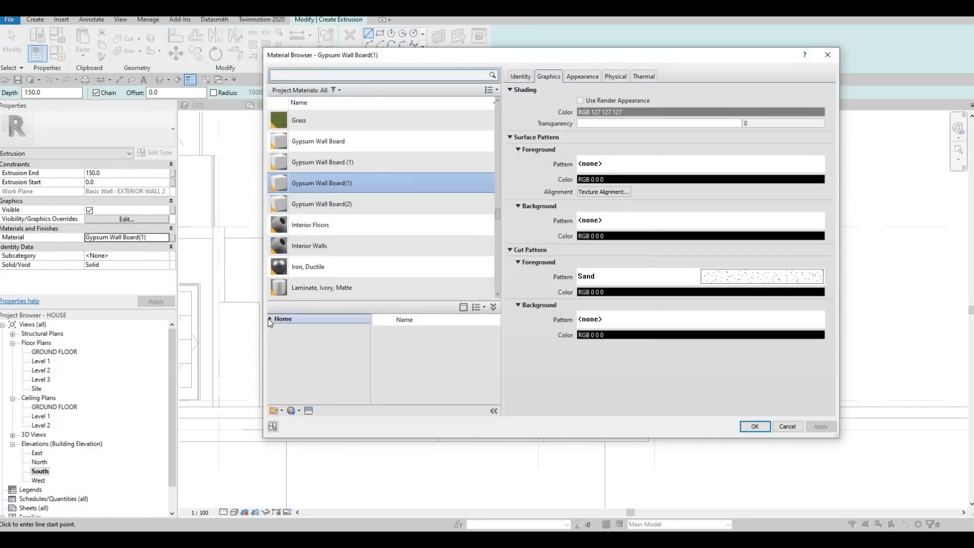
{"action": "left_click", "coordinate": [270, 319]}
{"action": "left_click", "coordinate": [275, 338]}
{"action": "scroll", "coordinate": [320, 376], "scroll_direction": "down", "scroll_amount": 4}
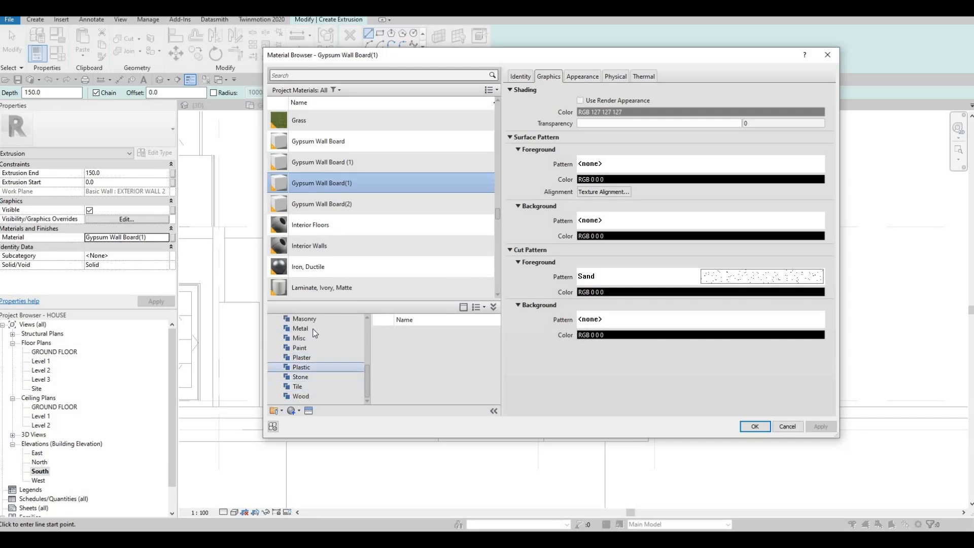
{"action": "scroll", "coordinate": [458, 361], "scroll_direction": "down", "scroll_amount": 6}
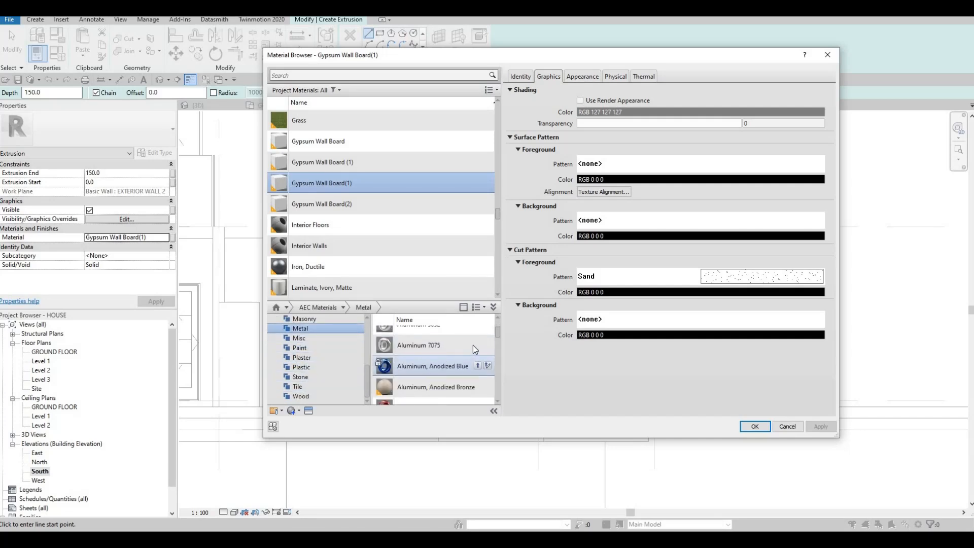
{"action": "left_click", "coordinate": [477, 346]}
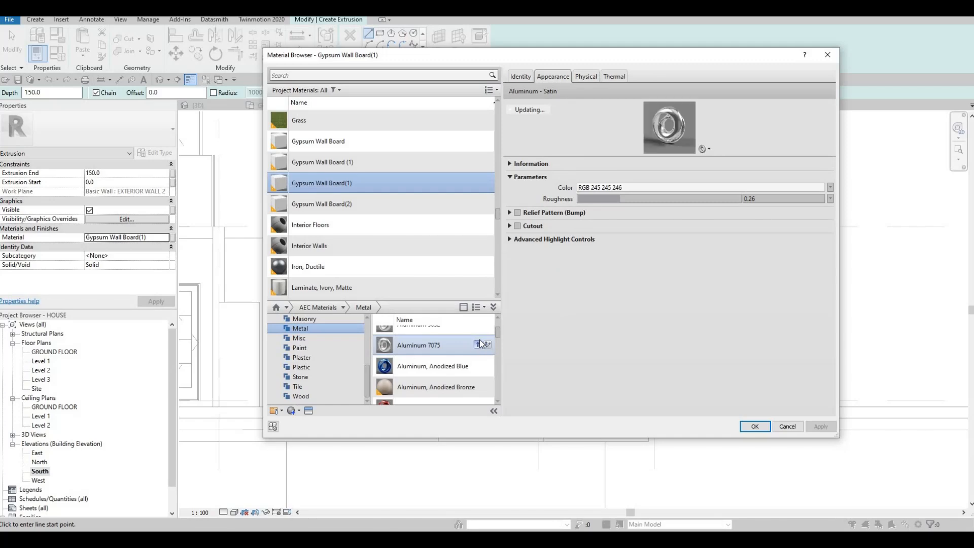
{"action": "key", "text": "Escape"}
{"action": "scroll", "coordinate": [472, 365], "scroll_direction": "down", "scroll_amount": 3}
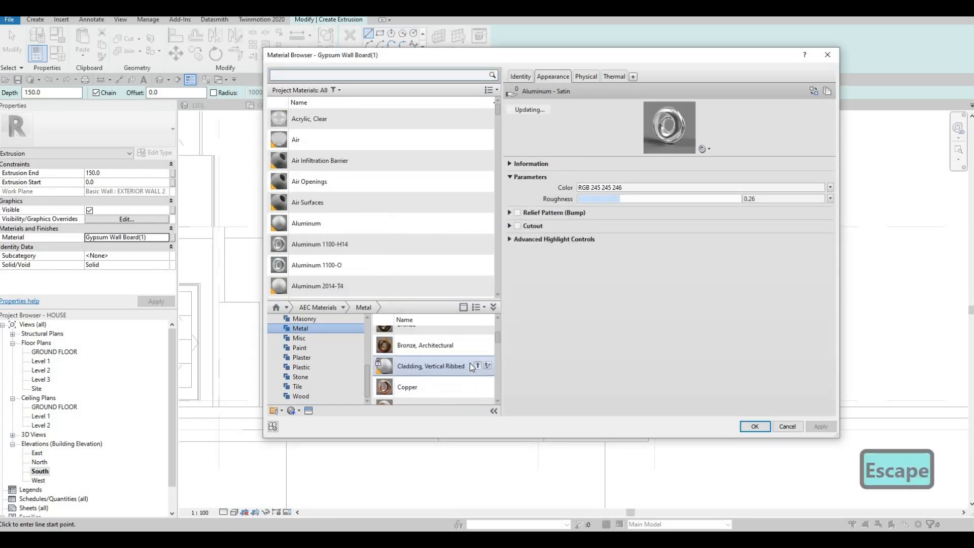
{"action": "scroll", "coordinate": [475, 372], "scroll_direction": "up", "scroll_amount": 2}
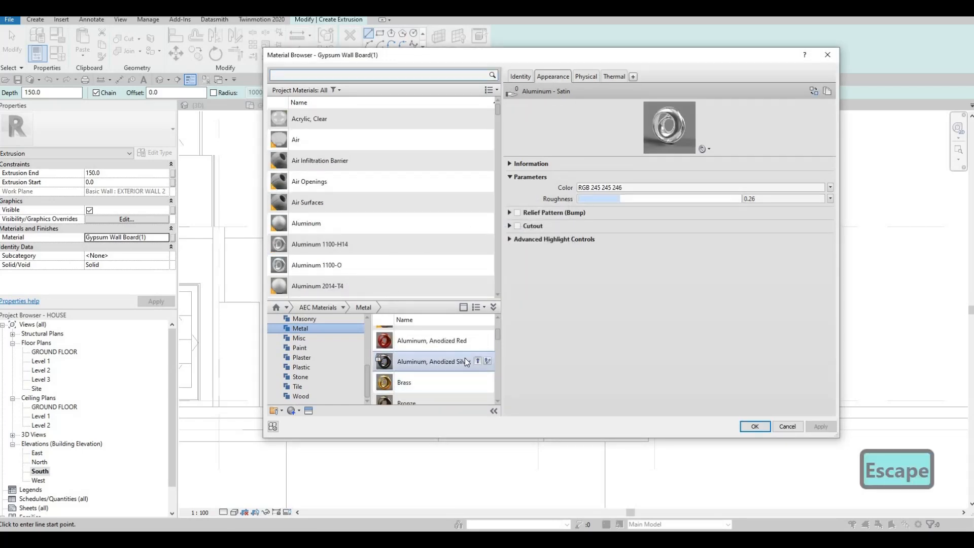
{"action": "scroll", "coordinate": [407, 201], "scroll_direction": "down", "scroll_amount": 2}
{"action": "left_click", "coordinate": [407, 203]}
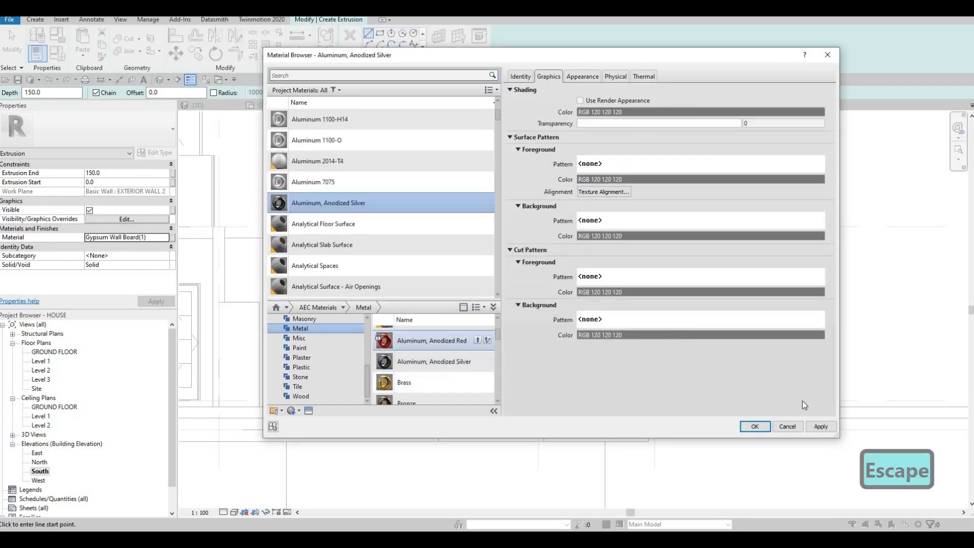
{"action": "left_click", "coordinate": [756, 426]}
Sketch an 1800 mm high rectangle filling the side passage opening, from the wall tops down to the floor line
{"action": "left_click", "coordinate": [378, 57]}
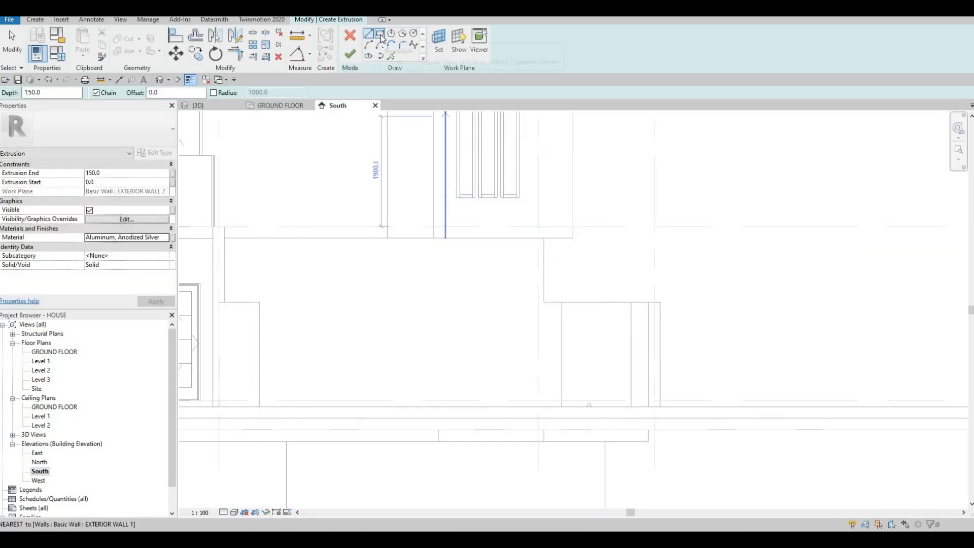
{"action": "left_click", "coordinate": [381, 34]}
{"action": "scroll", "coordinate": [561, 302], "scroll_direction": "up", "scroll_amount": 2}
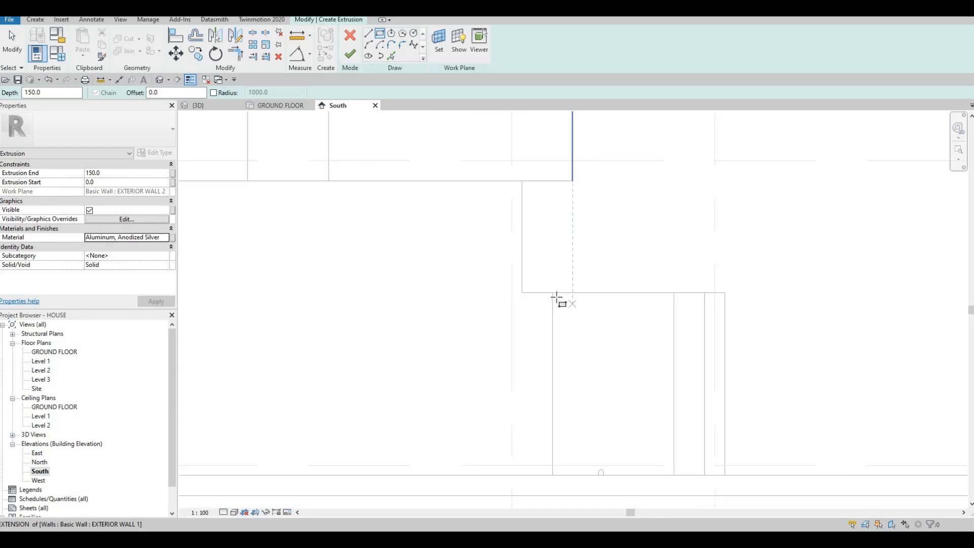
{"action": "left_click", "coordinate": [554, 294]}
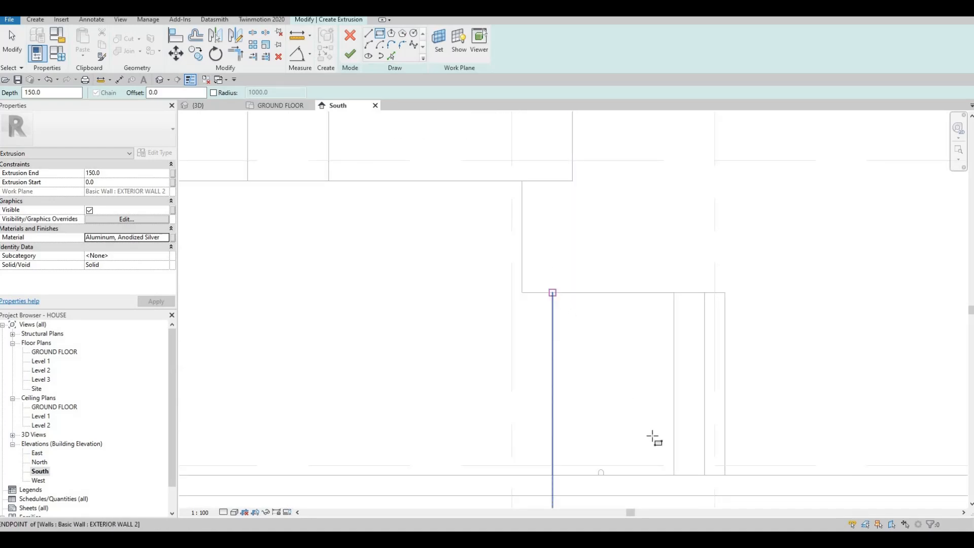
{"action": "scroll", "coordinate": [676, 476], "scroll_direction": "up", "scroll_amount": 2}
{"action": "left_click", "coordinate": [678, 478]}
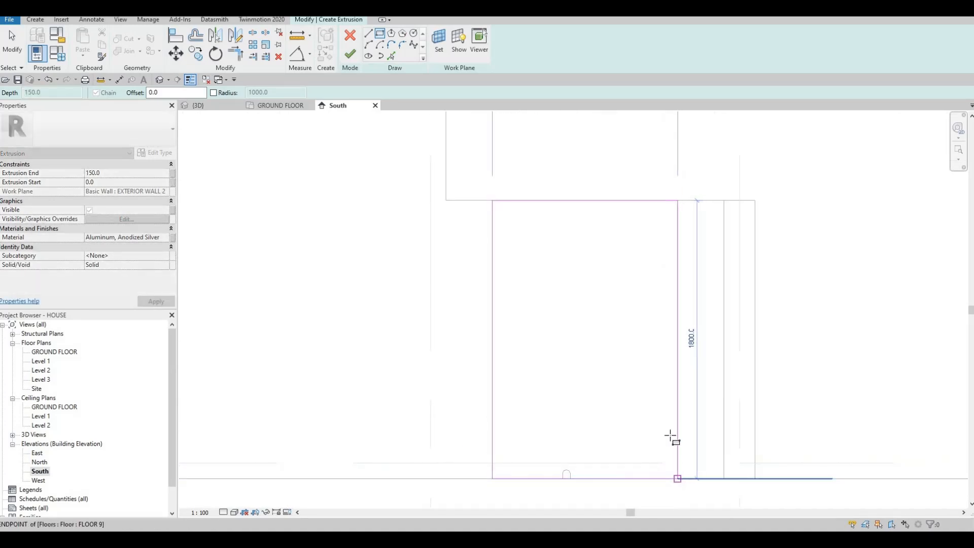
Nudge the rectangle's two vertical edges and its bottom edge inward by 10 mm each to leave clearance in the opening
{"action": "key", "text": "Escape"}
{"action": "key", "text": "Escape"}
{"action": "key", "text": "Escape"}
{"action": "left_click", "coordinate": [677, 275]}
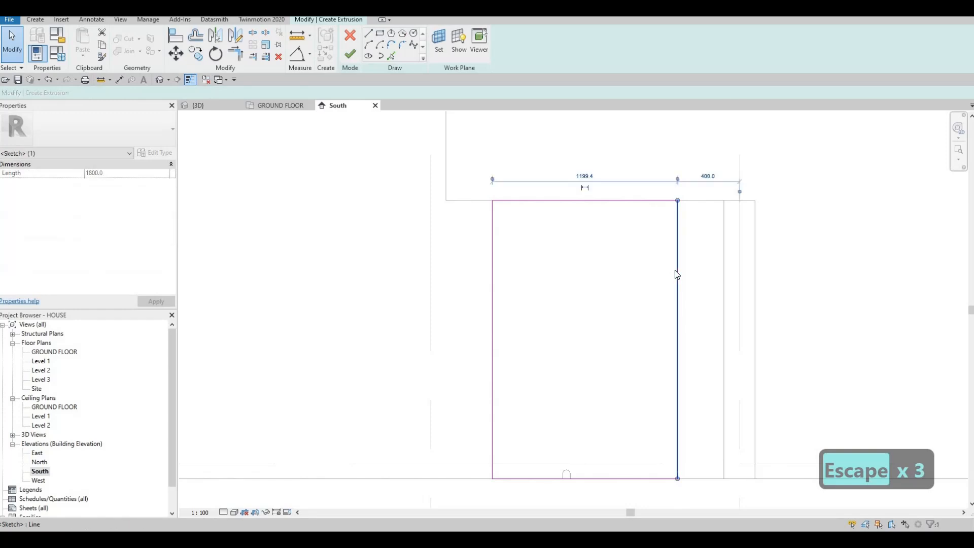
{"action": "key", "text": "Left"}
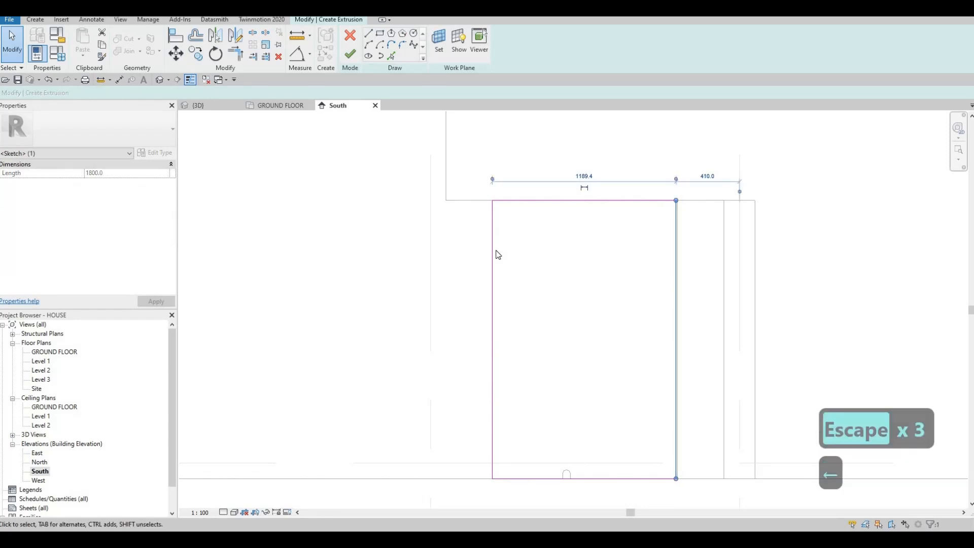
{"action": "left_click", "coordinate": [495, 251]}
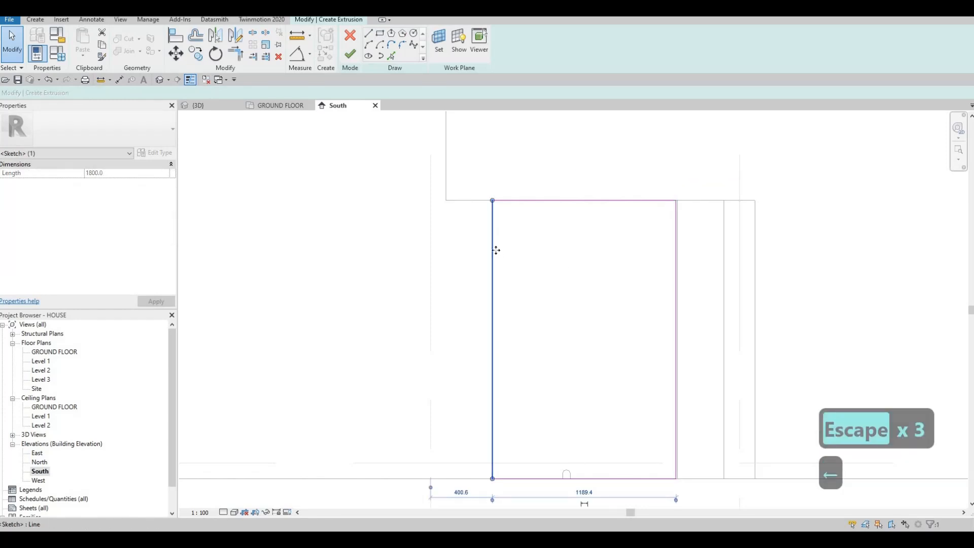
{"action": "key", "text": "Right"}
{"action": "left_click", "coordinate": [524, 478]}
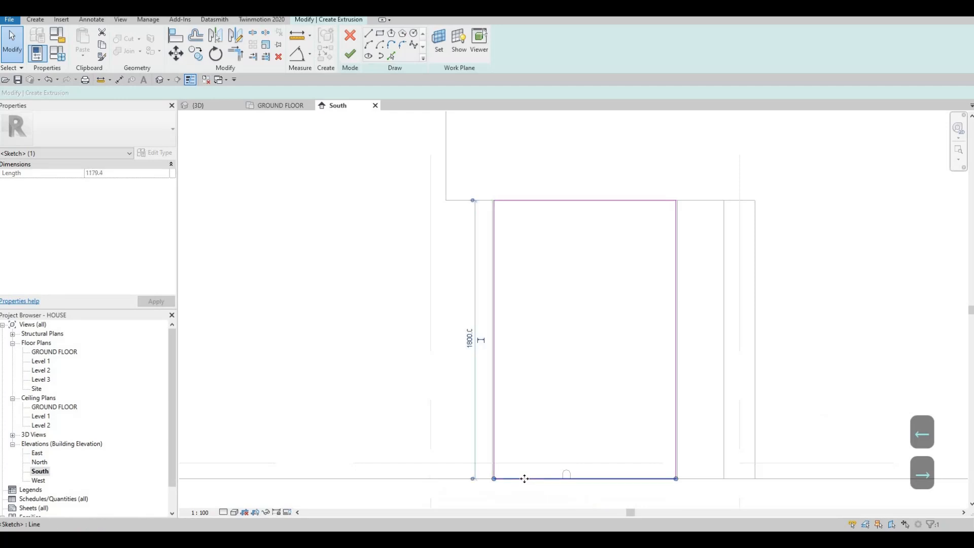
{"action": "key", "text": "Up"}
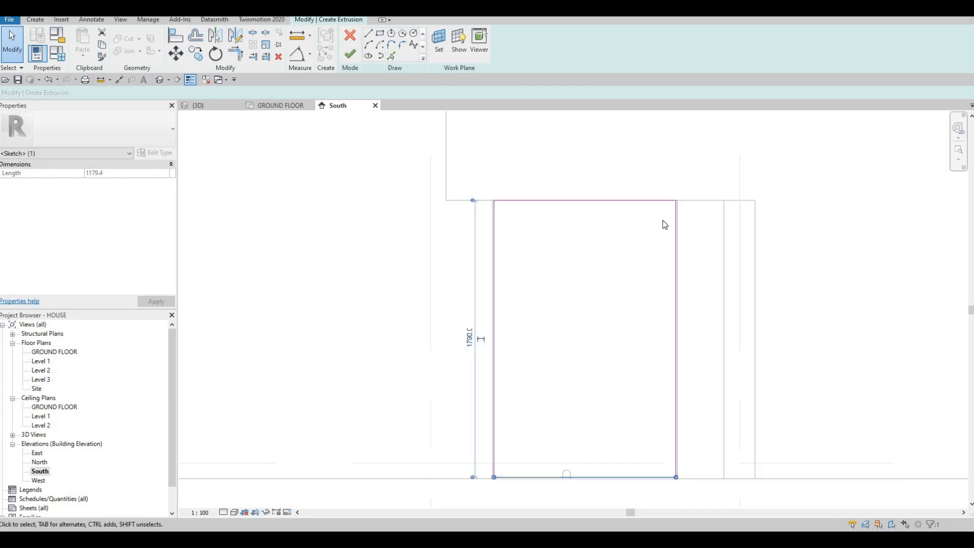
{"action": "key", "text": "Escape"}
{"action": "scroll", "coordinate": [552, 209], "scroll_direction": "up", "scroll_amount": 2}
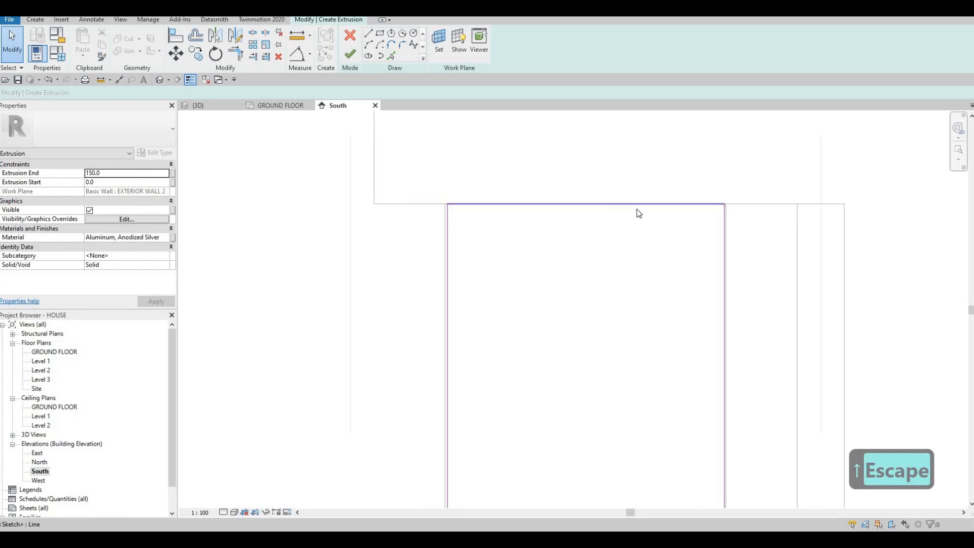
{"action": "scroll", "coordinate": [584, 208], "scroll_direction": "down", "scroll_amount": 2}
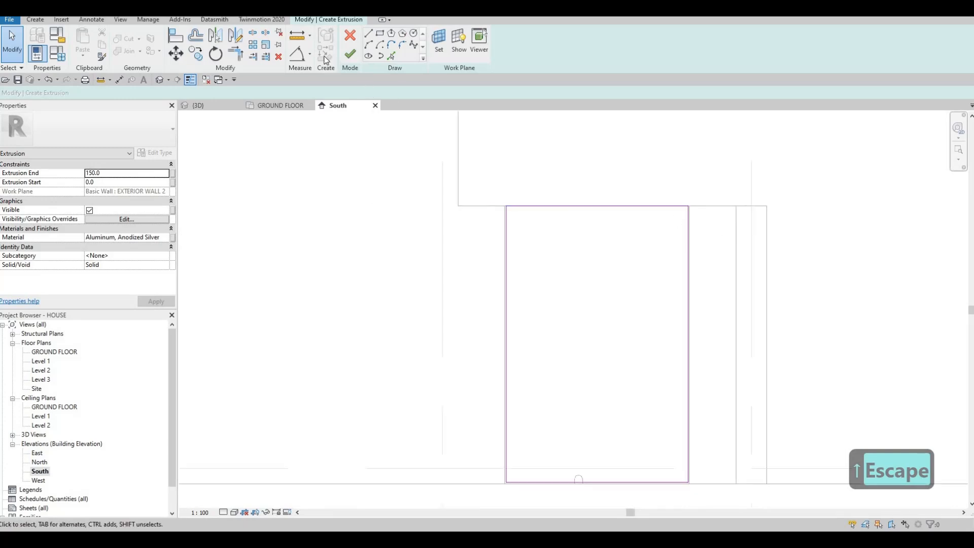
Add an inner rectangle offset 35 mm inward from the outer one and finish the sketch to form a hollow frame
{"action": "left_click", "coordinate": [382, 33]}
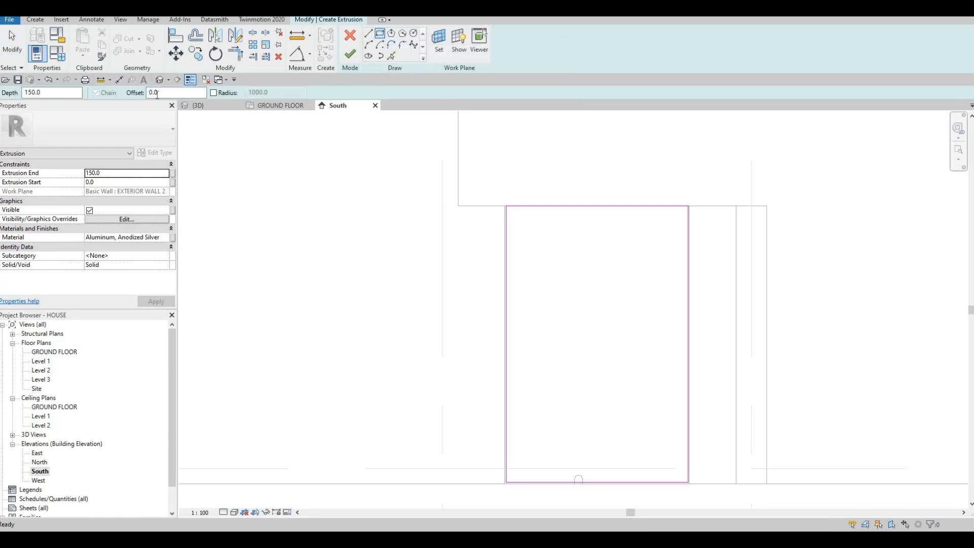
{"action": "left_click", "coordinate": [102, 97]}
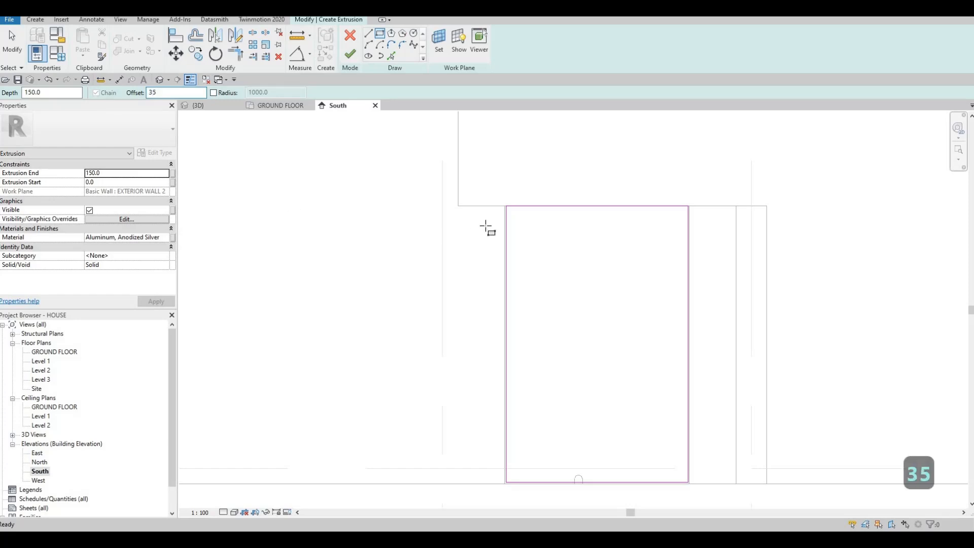
{"action": "left_click", "coordinate": [506, 206]}
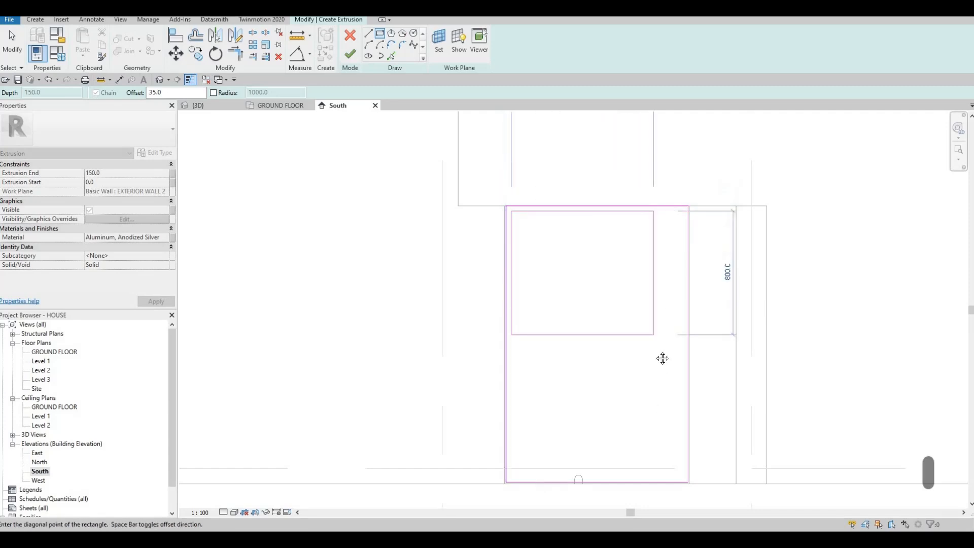
{"action": "scroll", "coordinate": [677, 424], "scroll_direction": "up", "scroll_amount": 4}
{"action": "scroll", "coordinate": [679, 432], "scroll_direction": "up", "scroll_amount": 1}
{"action": "left_click", "coordinate": [680, 438]}
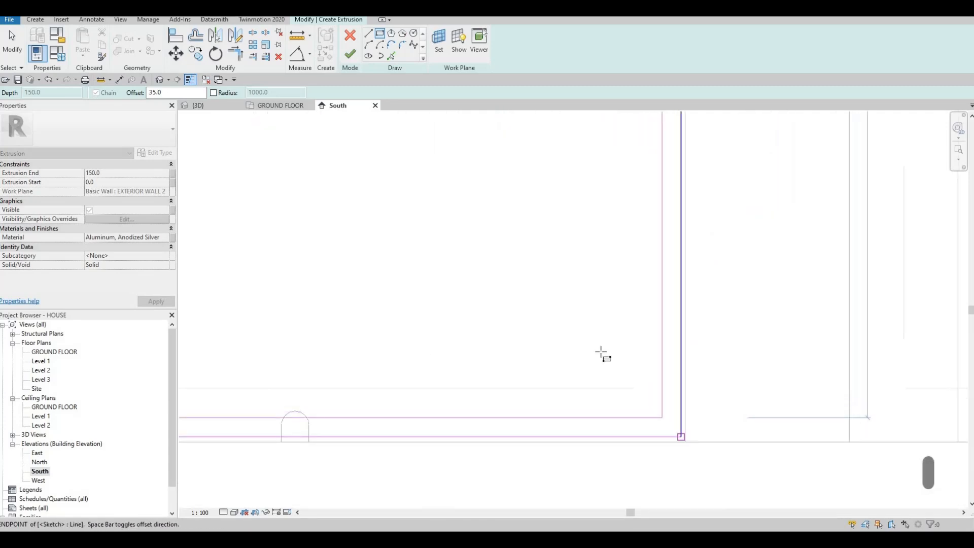
{"action": "scroll", "coordinate": [618, 335], "scroll_direction": "down", "scroll_amount": 2}
{"action": "middle_click_drag", "start_coordinate": [586, 275], "coordinate": [612, 317]}
{"action": "scroll", "coordinate": [613, 319], "scroll_direction": "down", "scroll_amount": 2}
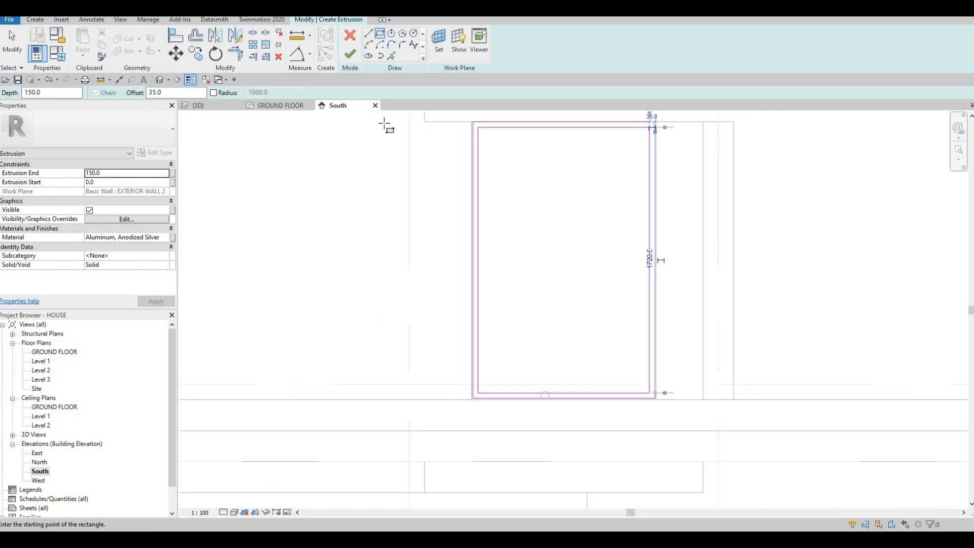
{"action": "left_click", "coordinate": [350, 56]}
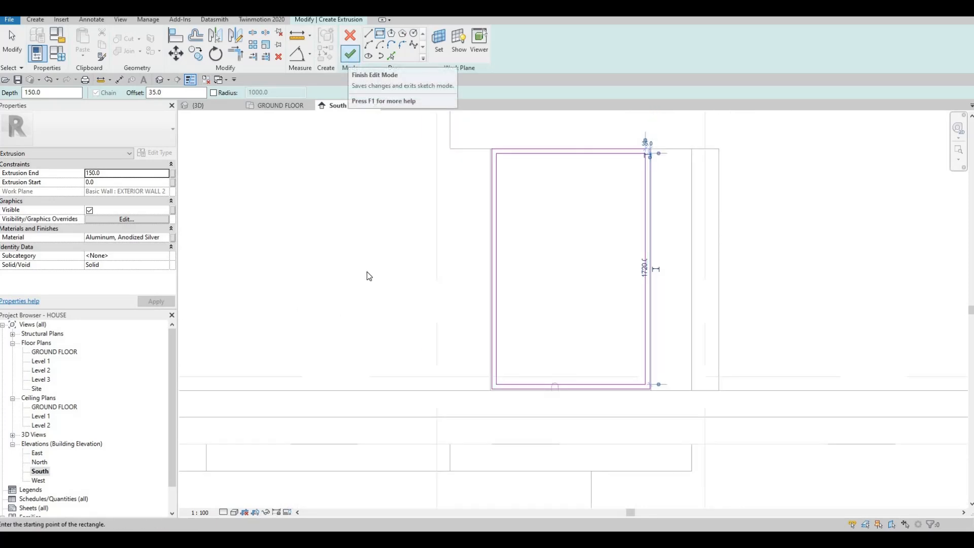
Reposition the frame's faces within the wall thickness in 3D, to about -61 mm extrusion end and -146.1 mm extrusion start
{"action": "left_click", "coordinate": [209, 105]}
{"action": "middle_click_drag", "start_coordinate": [500, 409], "coordinate": [543, 257], "text": "shift"}
{"action": "scroll", "coordinate": [543, 257], "scroll_direction": "up", "scroll_amount": 2}
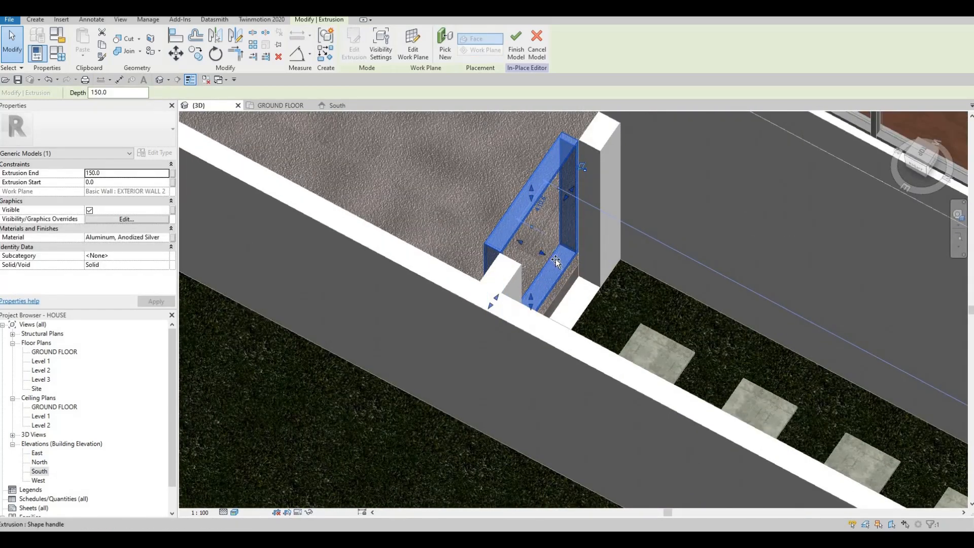
{"action": "mouse_move", "coordinate": [554, 260]}
{"action": "left_mouse_down"}
{"action": "mouse_move", "coordinate": [565, 265]}
{"action": "mouse_move", "coordinate": [557, 260]}
{"action": "left_mouse_up"}
{"action": "left_click_drag", "start_coordinate": [540, 225], "coordinate": [557, 261]}
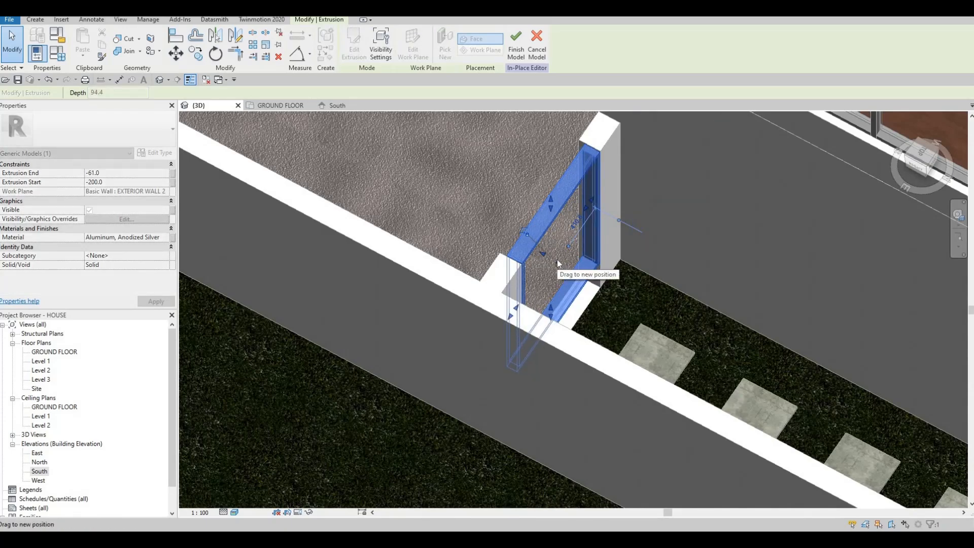
{"action": "left_click_drag", "start_coordinate": [611, 154], "coordinate": [525, 239]}
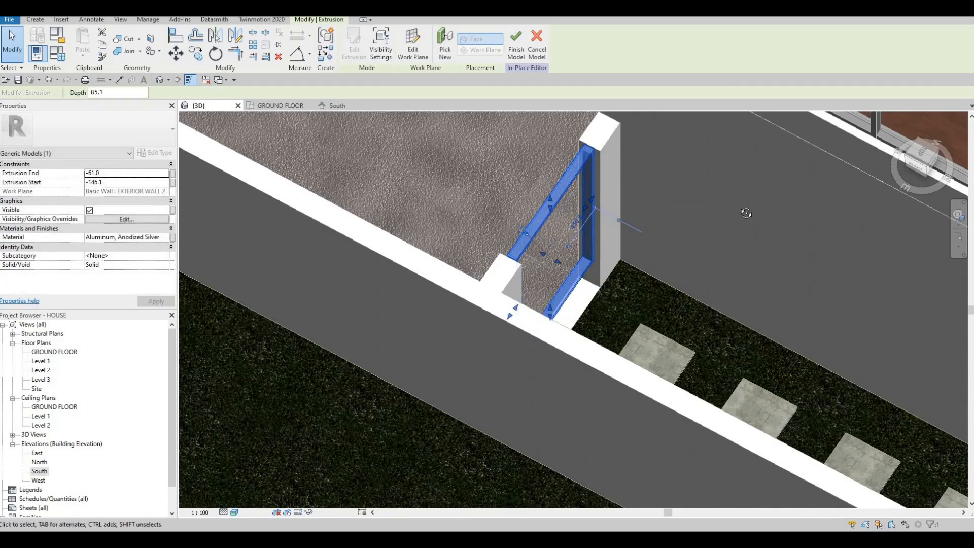
{"action": "middle_click_drag", "start_coordinate": [524, 239], "coordinate": [645, 299], "text": "shift"}
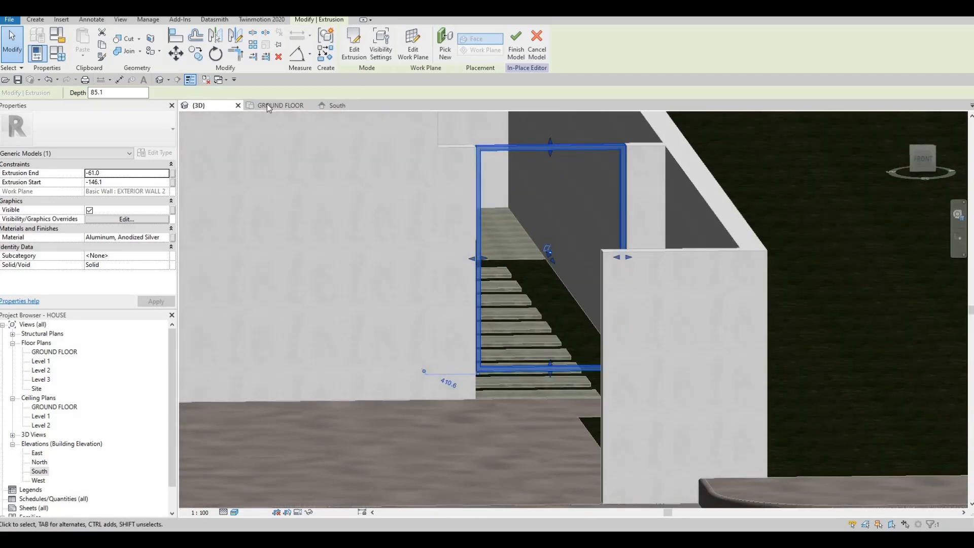
Examine the frame's bottom edge against the floor and passage level in the ground floor plan, South elevation and 3D view
{"action": "left_click", "coordinate": [267, 105]}
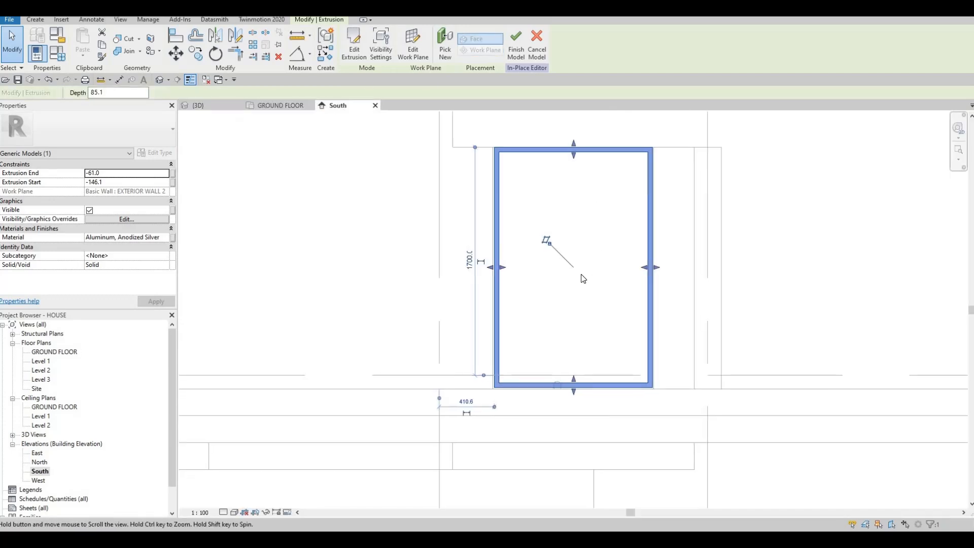
{"action": "mouse_move", "coordinate": [599, 264]}
{"action": "middle_mouse_down"}
{"action": "mouse_move", "coordinate": [594, 333]}
{"action": "mouse_move", "coordinate": [592, 182]}
{"action": "mouse_move", "coordinate": [630, 303]}
{"action": "middle_mouse_up"}
{"action": "left_click", "coordinate": [458, 295]}
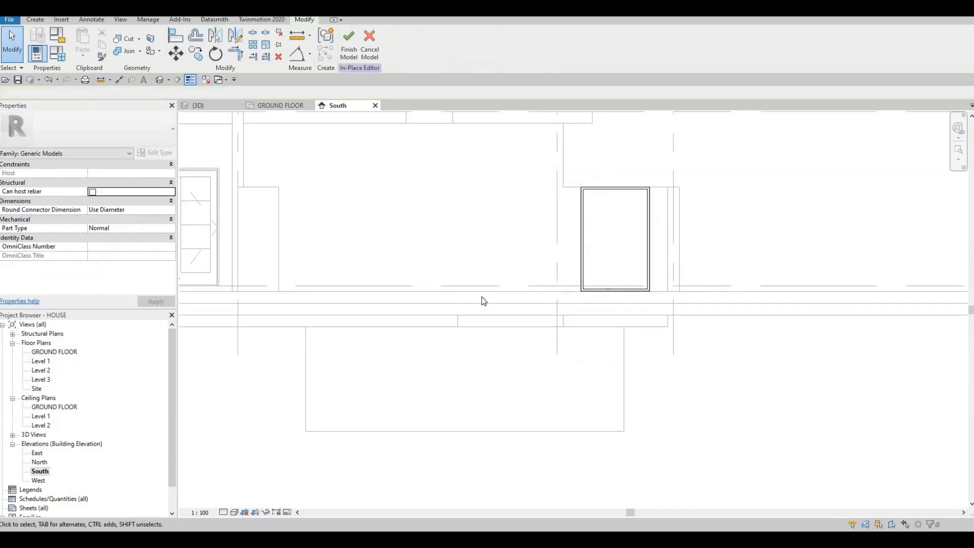
{"action": "scroll", "coordinate": [602, 287], "scroll_direction": "up", "scroll_amount": 3}
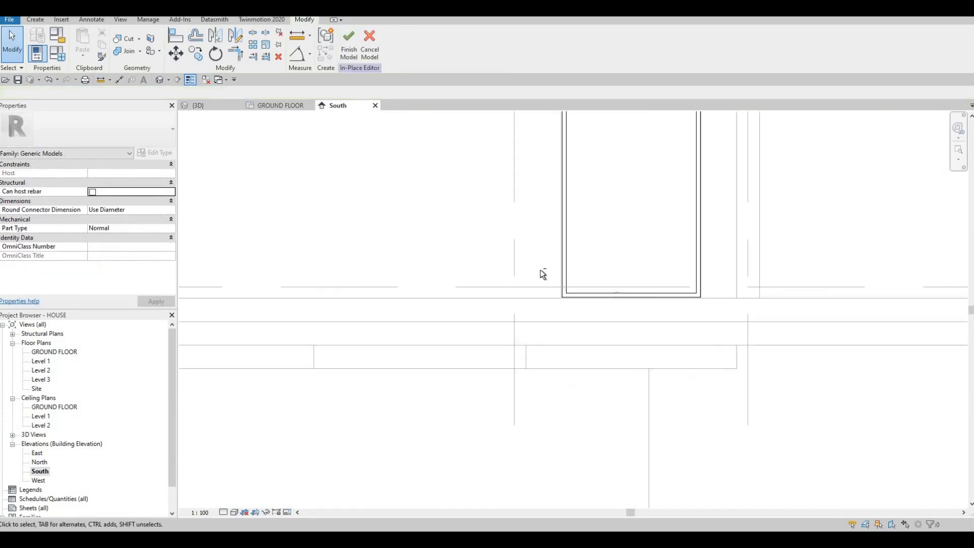
{"action": "scroll", "coordinate": [620, 283], "scroll_direction": "down", "scroll_amount": 5}
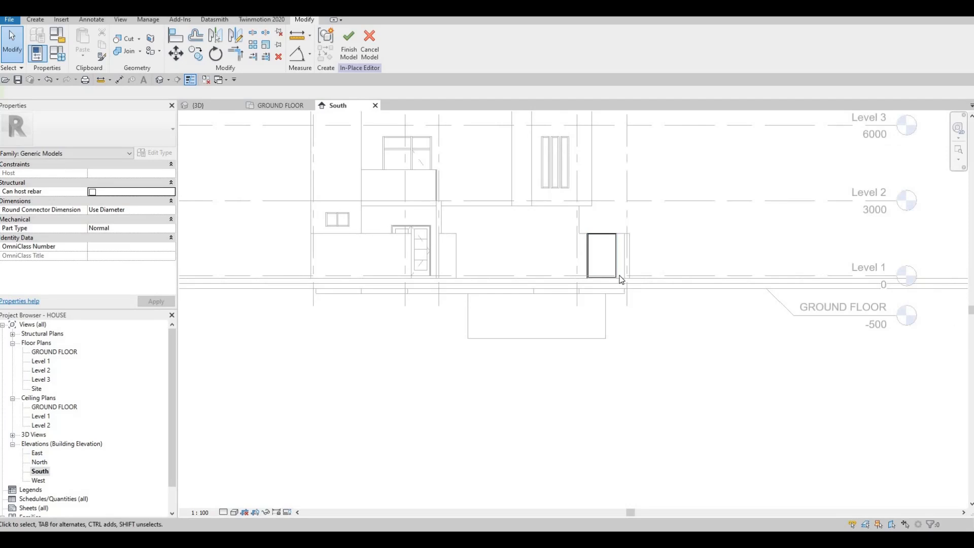
{"action": "scroll", "coordinate": [620, 279], "scroll_direction": "up", "scroll_amount": 5}
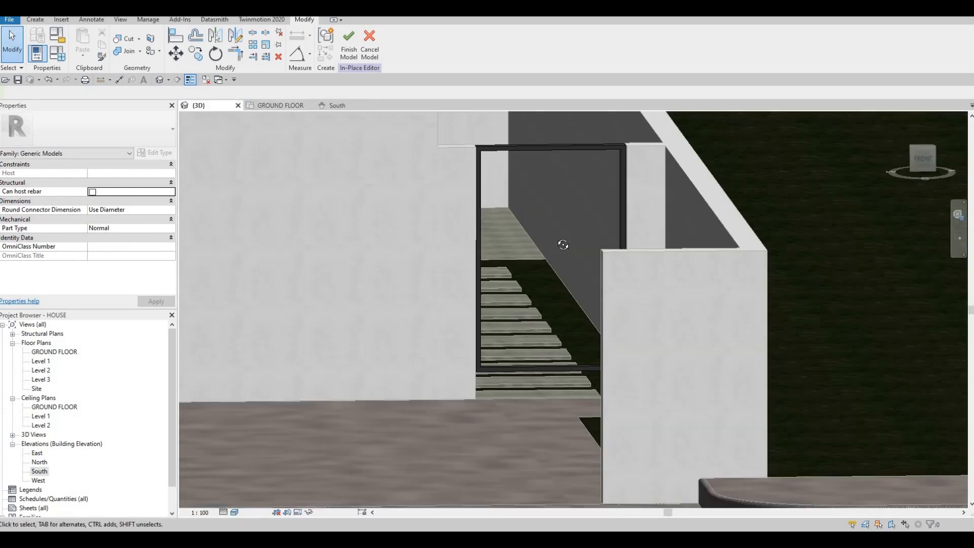
{"action": "middle_click_drag", "start_coordinate": [563, 244], "coordinate": [536, 278], "text": "shift"}
{"action": "middle_click_drag", "start_coordinate": [544, 274], "coordinate": [482, 288], "text": "shift"}
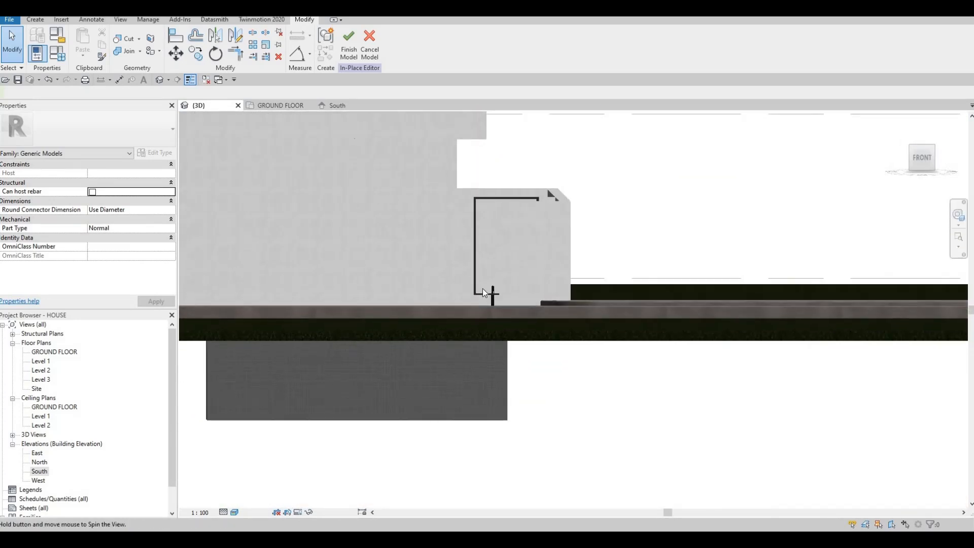
{"action": "left_click", "coordinate": [333, 105]}
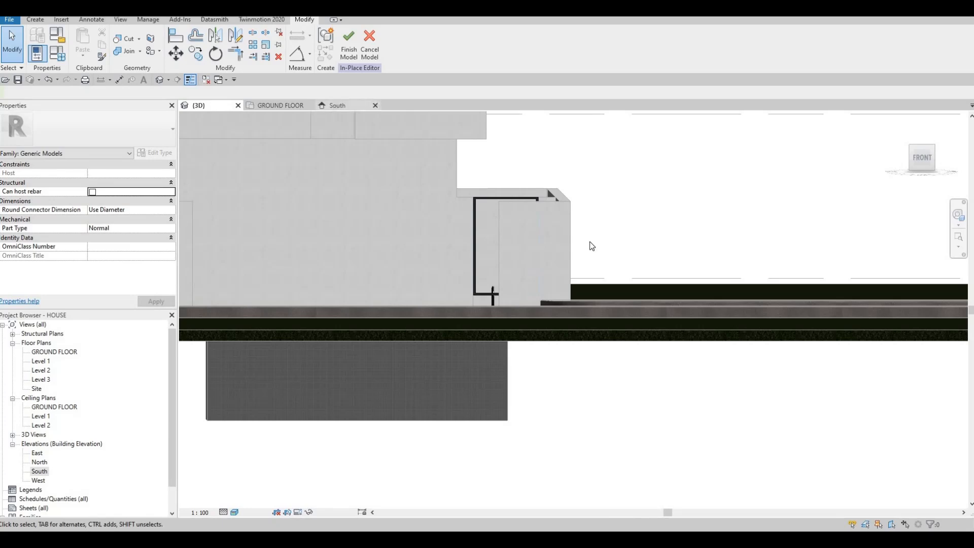
{"action": "scroll", "coordinate": [584, 259], "scroll_direction": "down", "scroll_amount": 5}
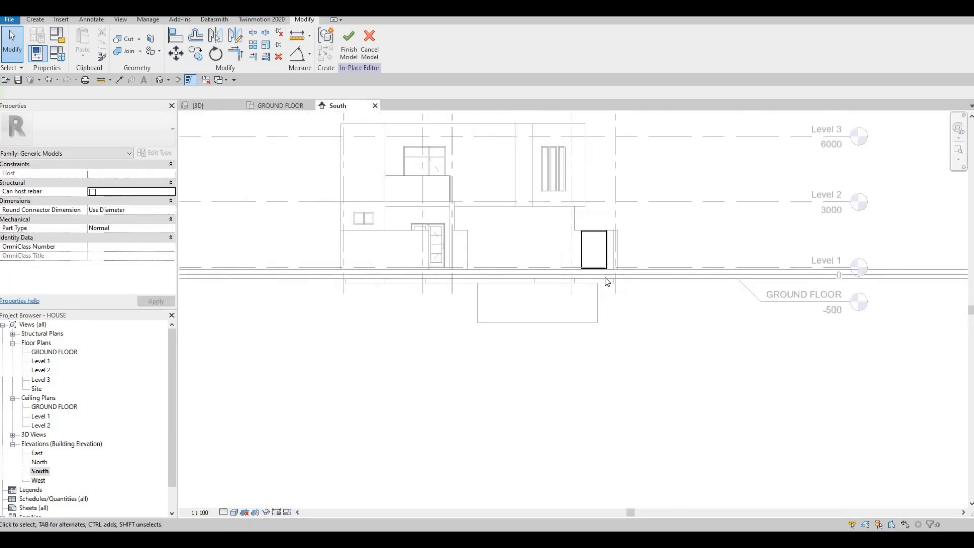
{"action": "middle_click_drag", "start_coordinate": [585, 261], "coordinate": [583, 300]}
{"action": "scroll", "coordinate": [591, 332], "scroll_direction": "up", "scroll_amount": 5}
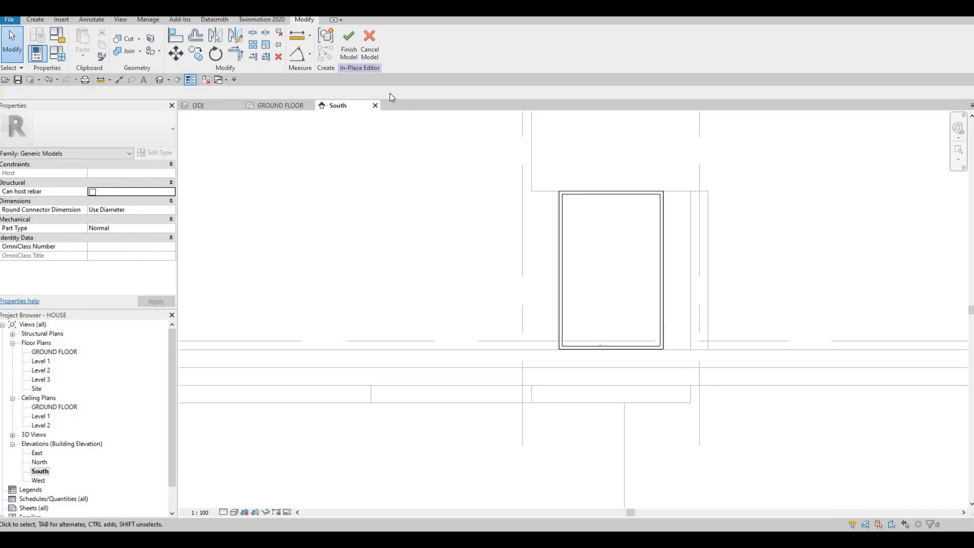
Edit the extrusion sketch in the South elevation, moving both bottom lines down to just above the next floor line, and finish it
{"action": "left_click", "coordinate": [580, 194]}
{"action": "double_click", "coordinate": [578, 341]}
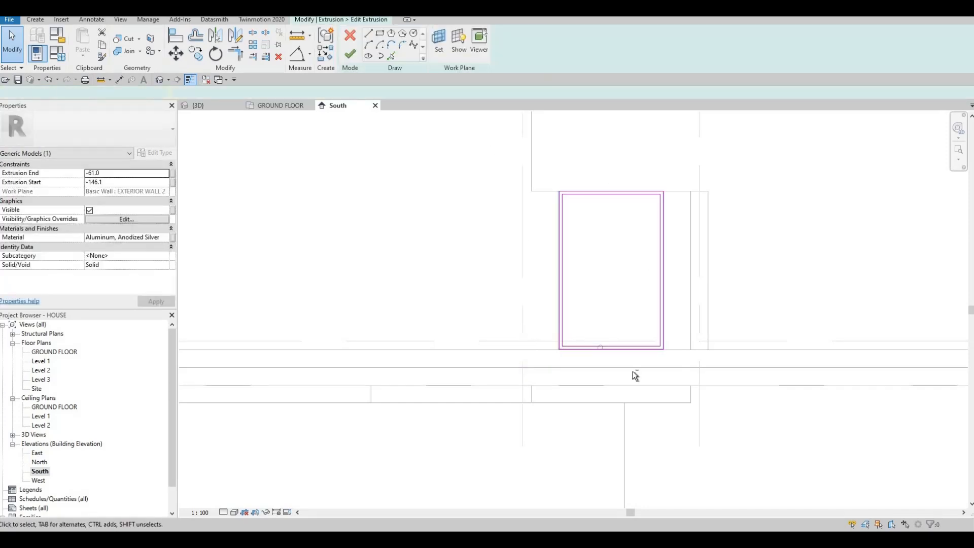
{"action": "scroll", "coordinate": [632, 371], "scroll_direction": "up", "scroll_amount": 2}
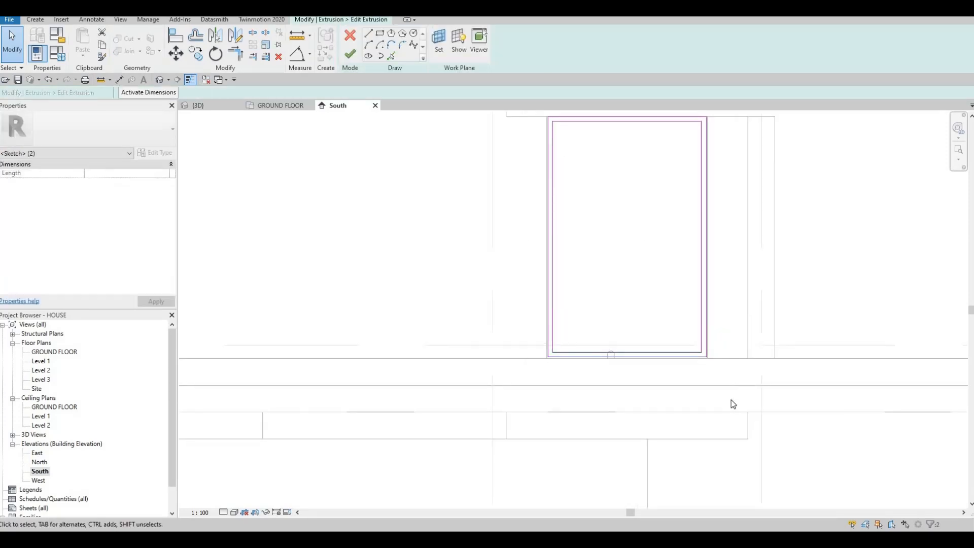
{"action": "key", "text": "Down"}
{"action": "key", "text": "Down"}
{"action": "key", "text": "Down"}
{"action": "key", "text": "Down"}
{"action": "key", "text": "Down"}
{"action": "key", "text": "Down"}
{"action": "key", "text": "Down"}
{"action": "key", "text": "Down"}
{"action": "key", "text": "Down"}
{"action": "key", "text": "Down"}
{"action": "key", "text": "Down"}
{"action": "key", "text": "Down"}
{"action": "key", "text": "Down"}
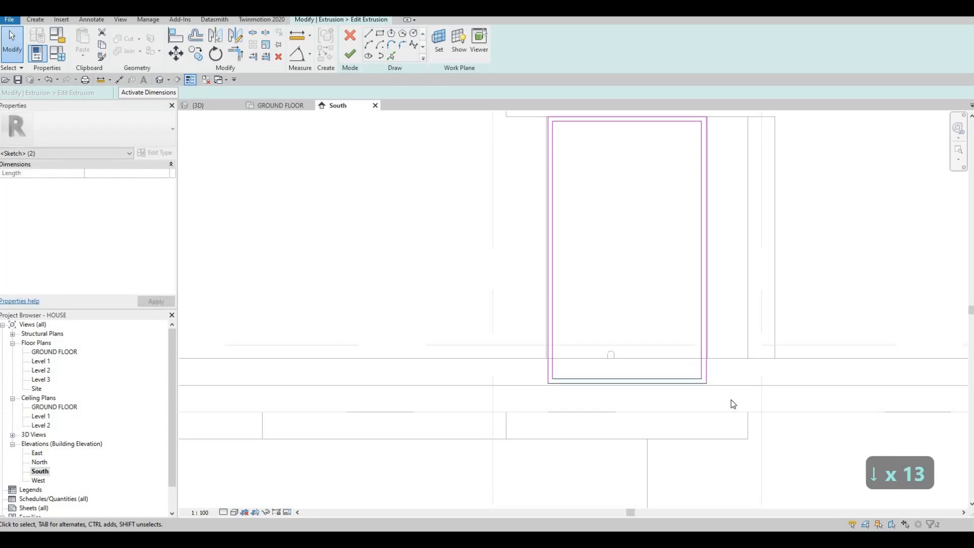
{"action": "key", "text": "Down"}
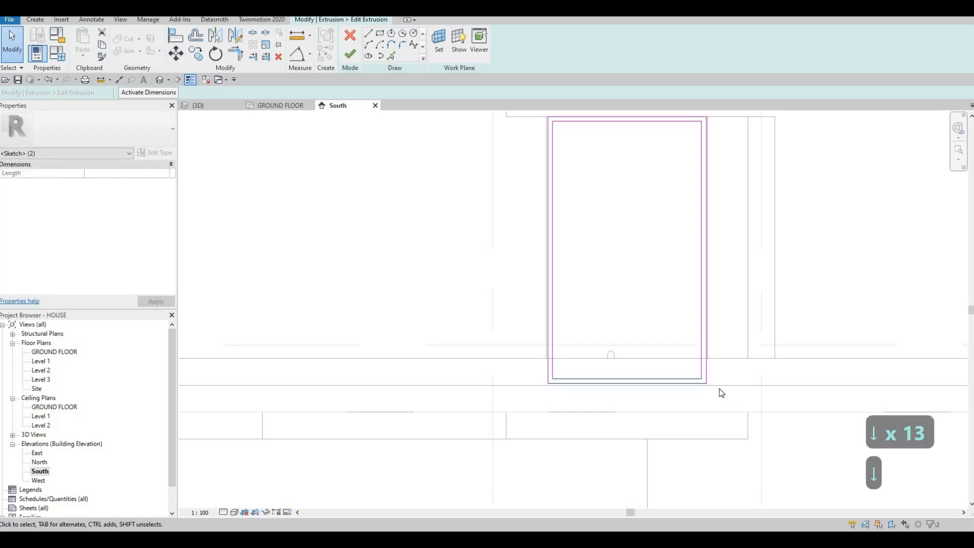
{"action": "left_click", "coordinate": [350, 58]}
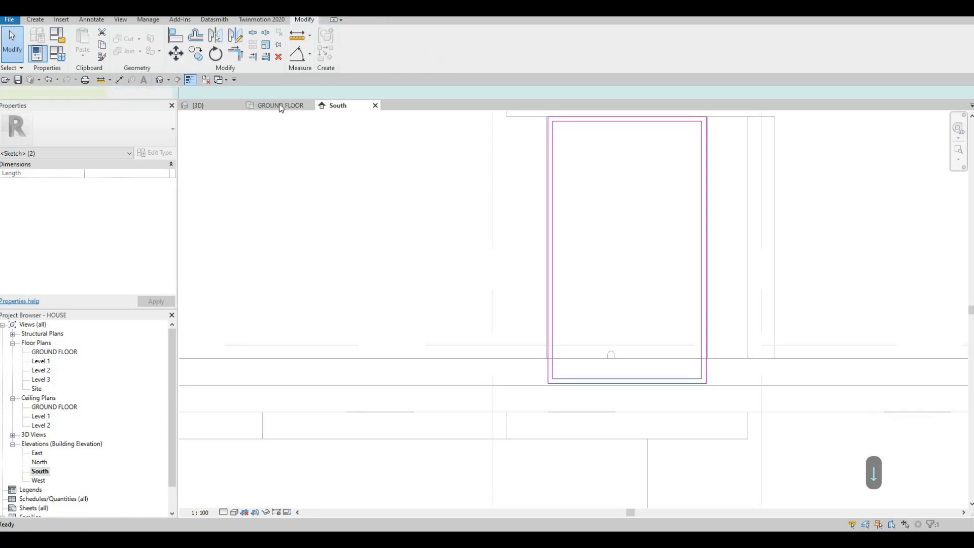
Inspect the lowered frame bottom in 3D against the threshold between the walls, viewed from the stepping-stone side
{"action": "left_click", "coordinate": [203, 105]}
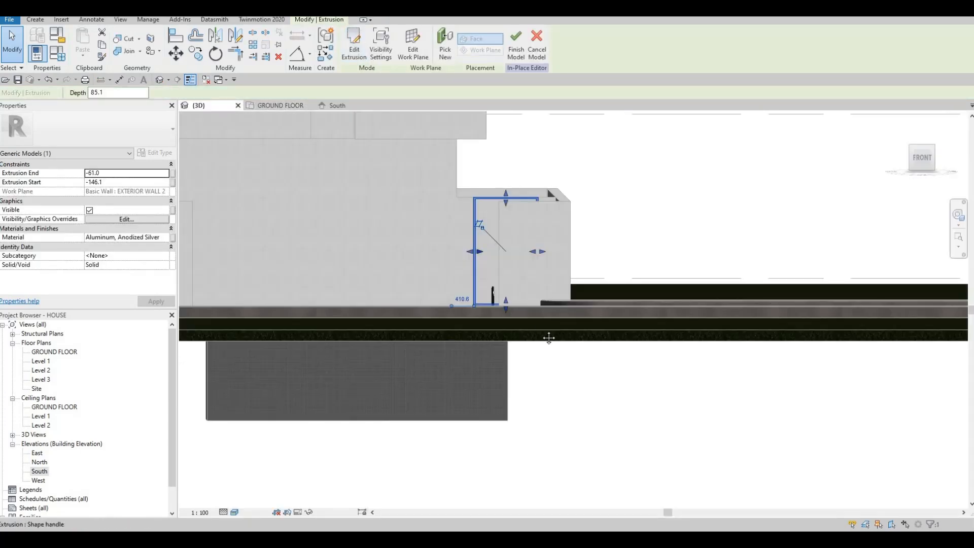
{"action": "middle_click_drag", "start_coordinate": [548, 337], "coordinate": [559, 365], "text": "shift"}
{"action": "middle_click_drag", "start_coordinate": [550, 330], "coordinate": [566, 296], "text": "shift"}
{"action": "scroll", "coordinate": [565, 296], "scroll_direction": "up", "scroll_amount": 5}
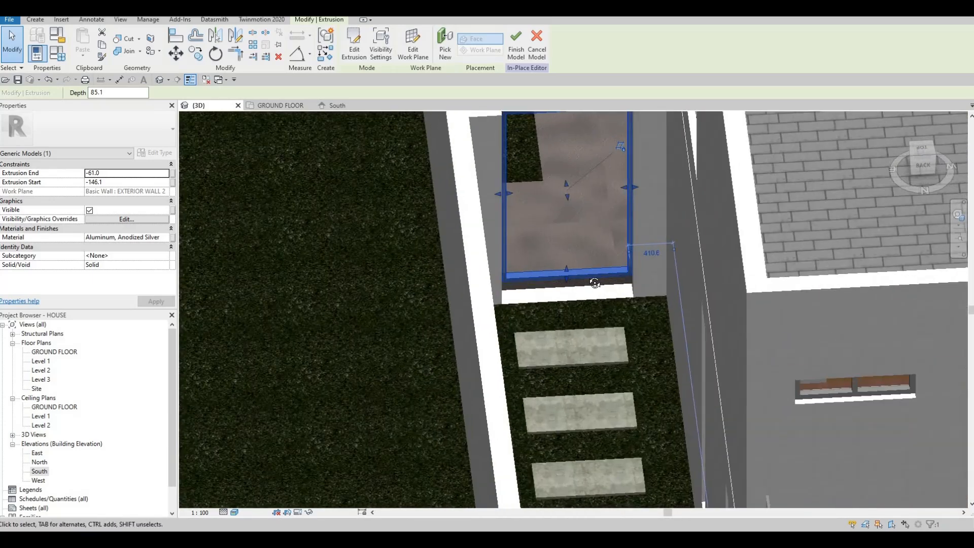
{"action": "left_click", "coordinate": [660, 280]}
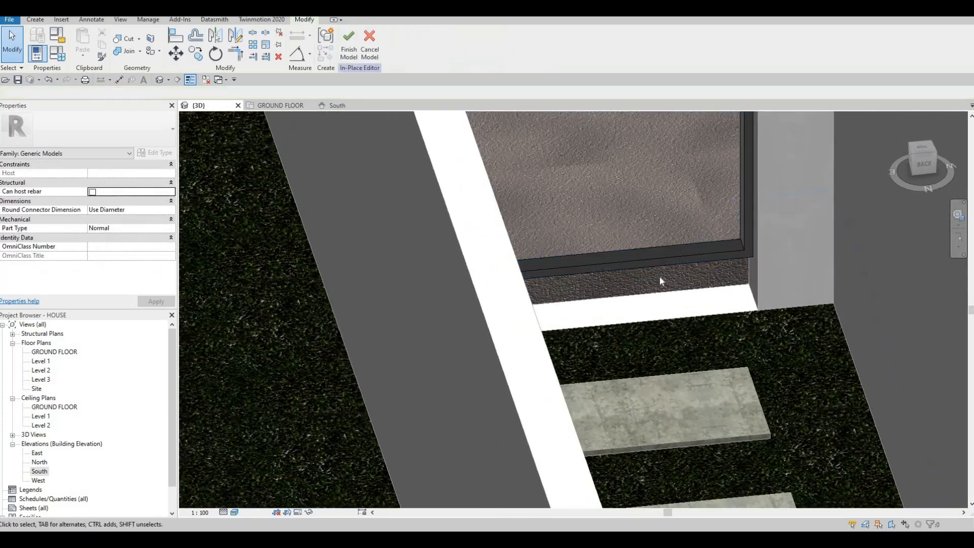
{"action": "middle_click_drag", "start_coordinate": [628, 200], "coordinate": [581, 309], "text": "shift"}
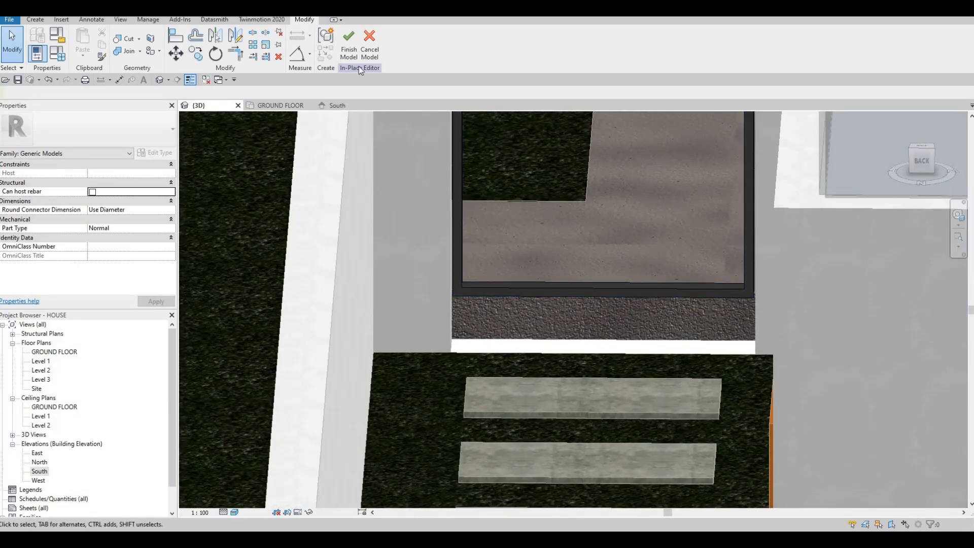
Finish the in-place gate frame model and check the grass strip's floor properties beside the side passage opening
{"action": "left_click", "coordinate": [564, 336]}
{"action": "middle_click_drag", "start_coordinate": [554, 385], "coordinate": [559, 302], "text": "shift"}
{"action": "key", "text": "Escape"}
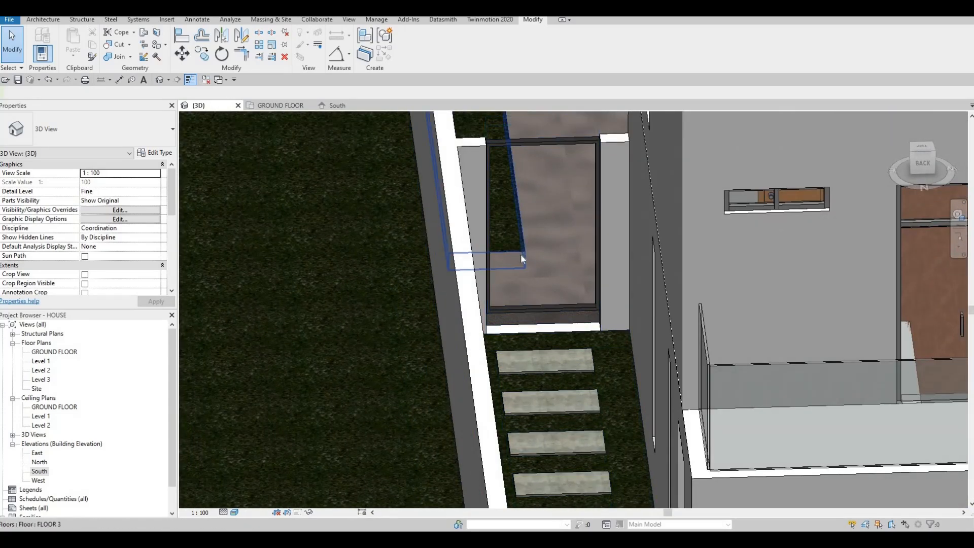
{"action": "left_click", "coordinate": [525, 252]}
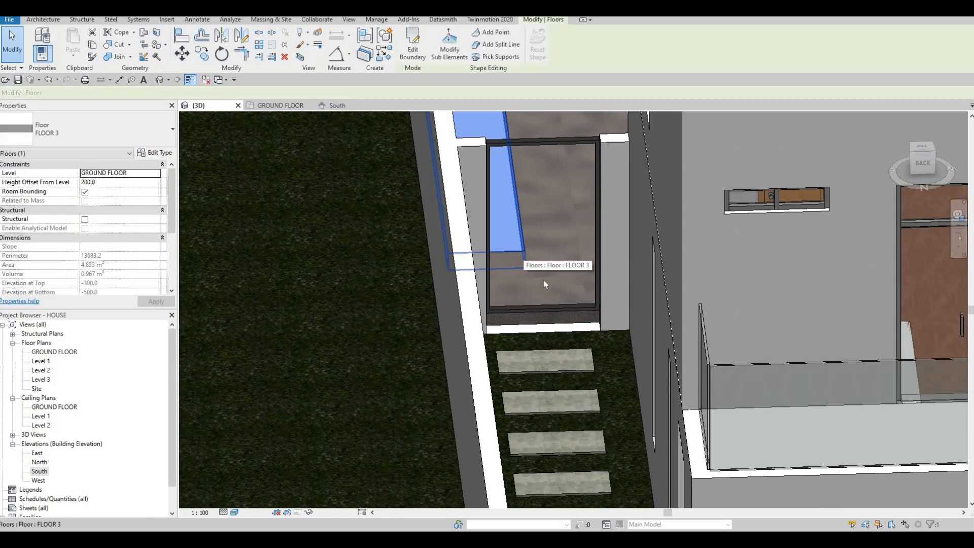
{"action": "middle_click_drag", "start_coordinate": [540, 285], "coordinate": [633, 271], "text": "shift"}
{"action": "key", "text": "Escape"}
Set the height offset from level to 0 for the road, driveway and two front grass strip floors together
{"action": "middle_click_drag", "start_coordinate": [723, 490], "coordinate": [629, 302]}
{"action": "scroll", "coordinate": [628, 303], "scroll_direction": "down", "scroll_amount": 1}
{"action": "left_click", "coordinate": [628, 304]}
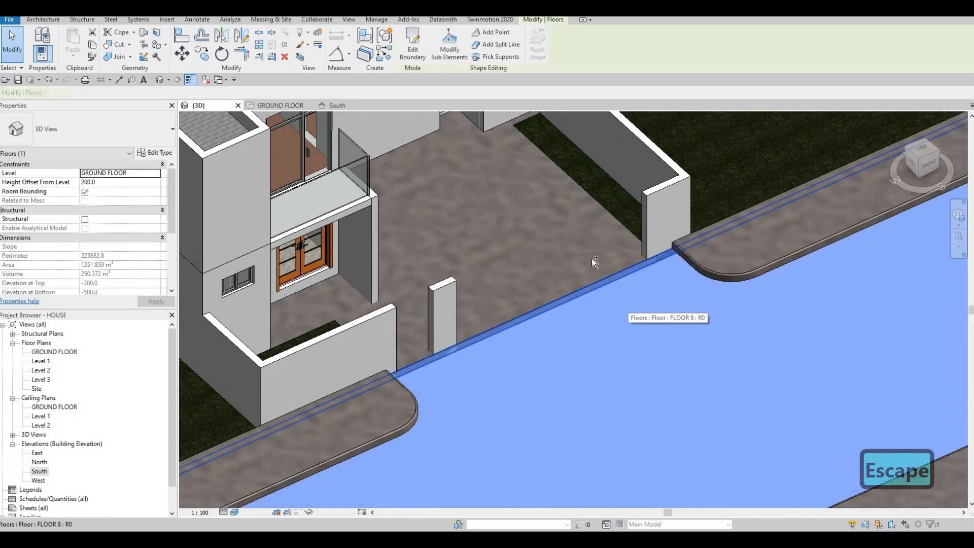
{"action": "left_click", "coordinate": [593, 259], "text": "ctrl"}
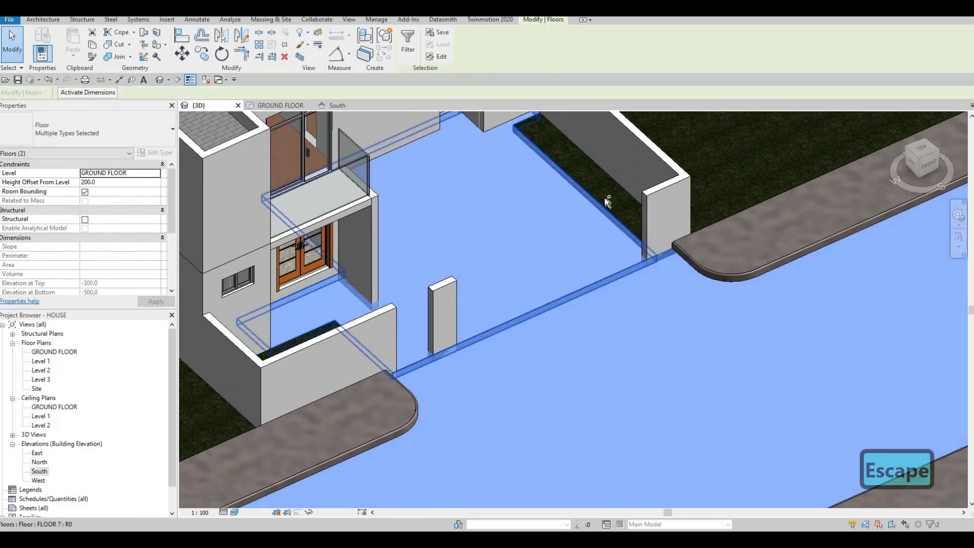
{"action": "left_click", "coordinate": [605, 196], "text": "ctrl"}
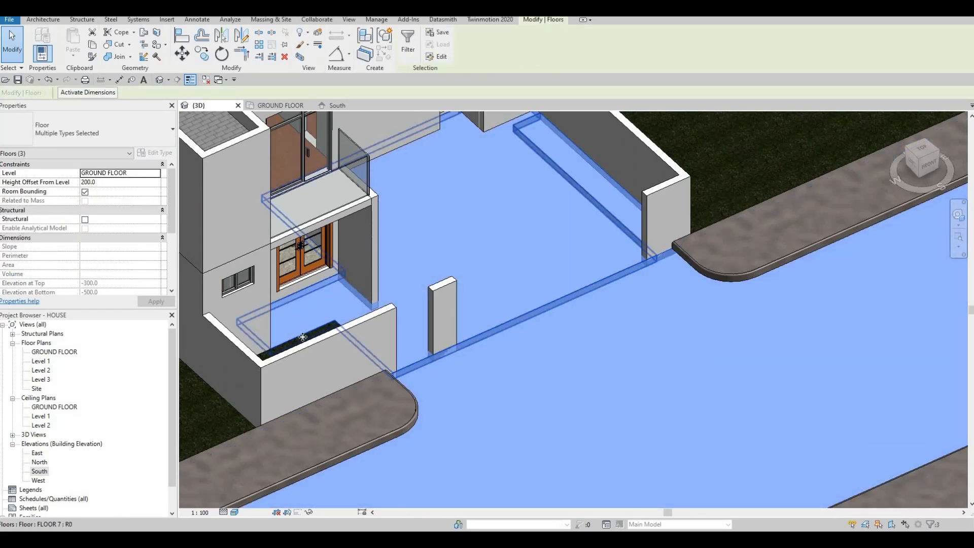
{"action": "middle_click_drag", "start_coordinate": [353, 388], "coordinate": [314, 397], "text": "shift"}
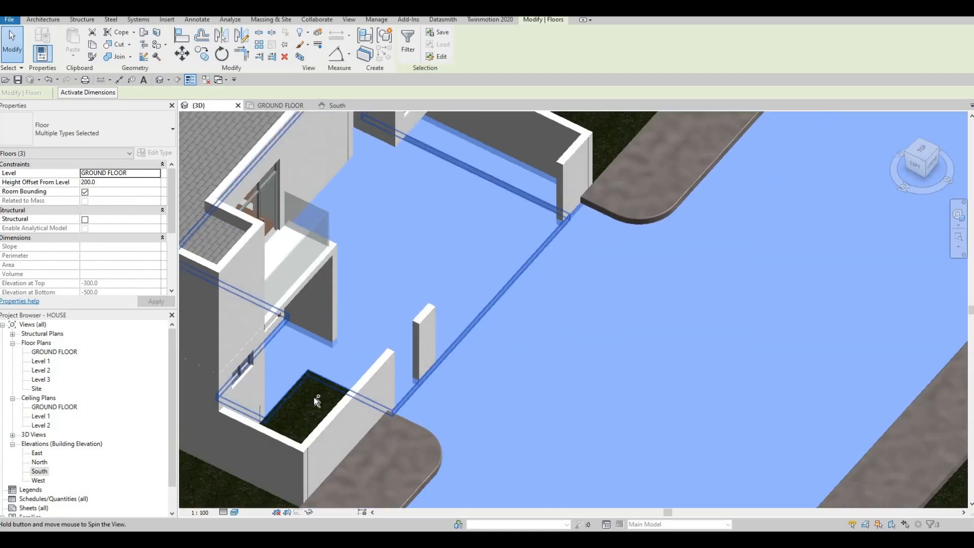
{"action": "left_click", "coordinate": [305, 401], "text": "ctrl"}
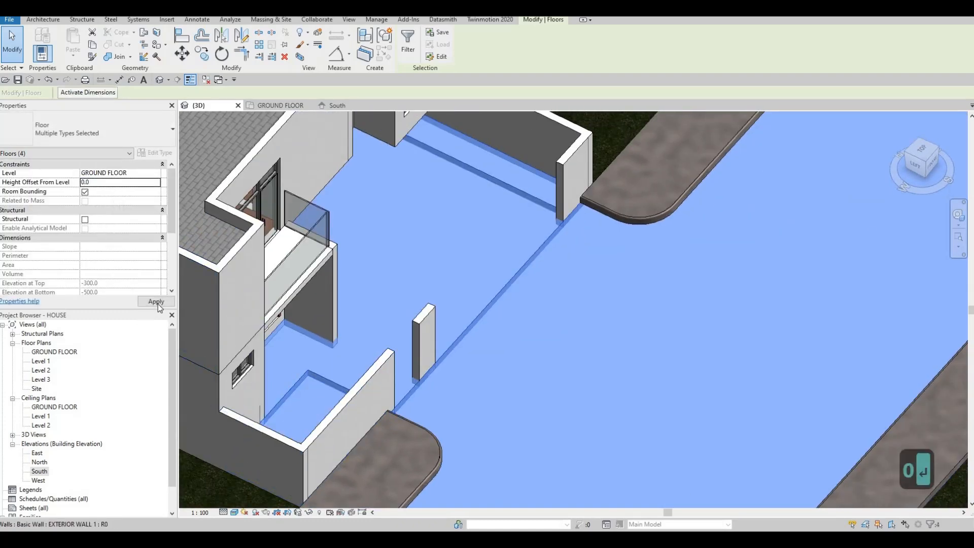
{"action": "key", "text": "Escape"}
Set the height offset from level of the lawn floor across the road to 0
{"action": "scroll", "coordinate": [615, 284], "scroll_direction": "down", "scroll_amount": 4}
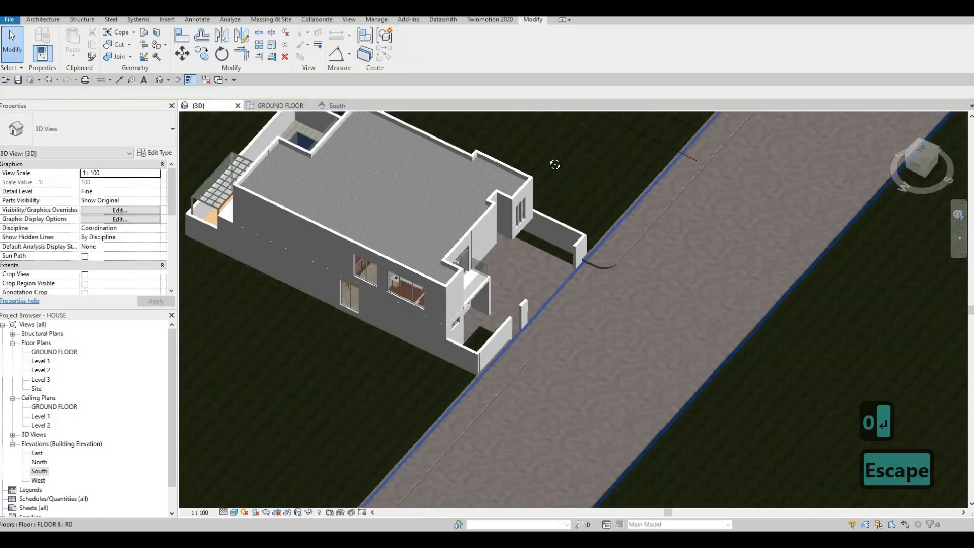
{"action": "middle_click_drag", "start_coordinate": [555, 166], "coordinate": [610, 309], "text": "shift"}
{"action": "left_click", "coordinate": [611, 310]}
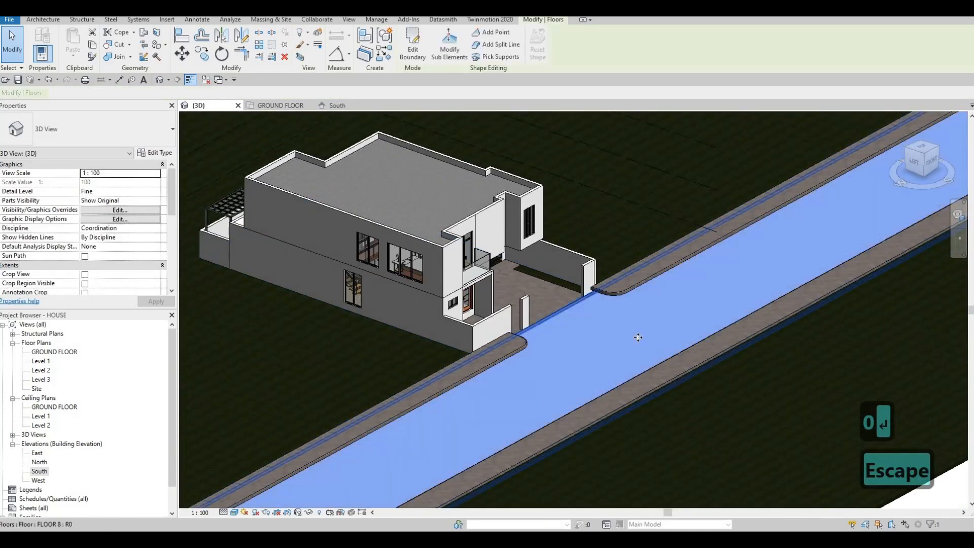
{"action": "left_click", "coordinate": [690, 383]}
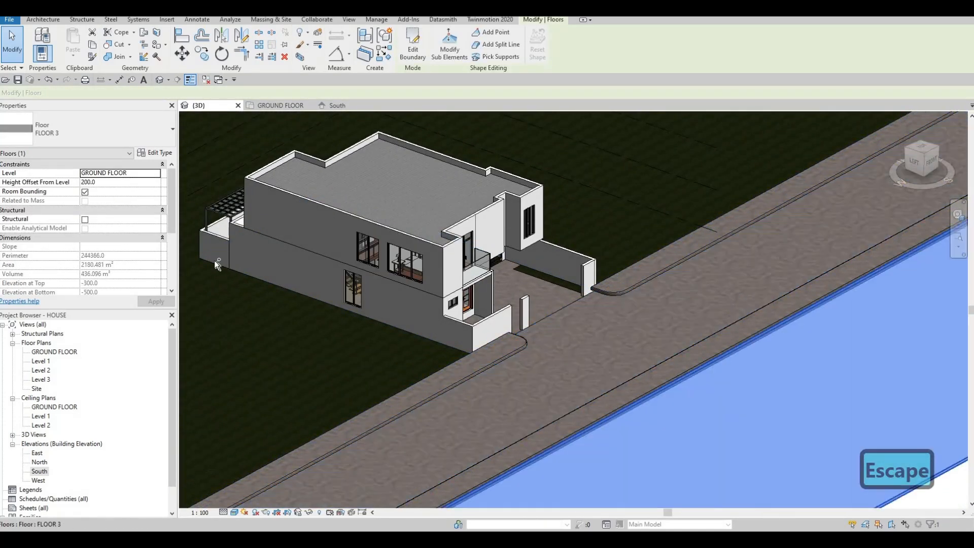
{"action": "left_click", "coordinate": [114, 183]}
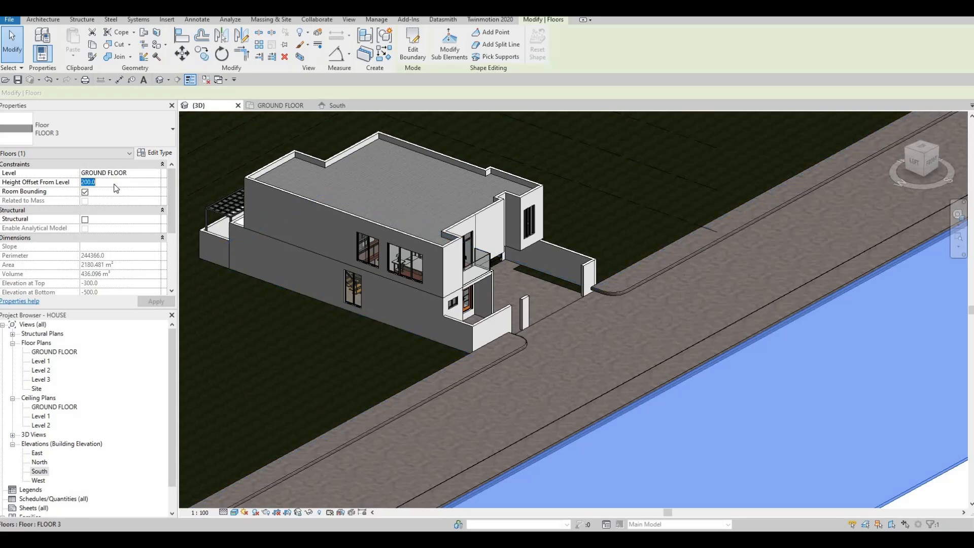
Set the height offset from level of the sidewalk floor along both sides of the road to 200
{"action": "left_click", "coordinate": [623, 291]}
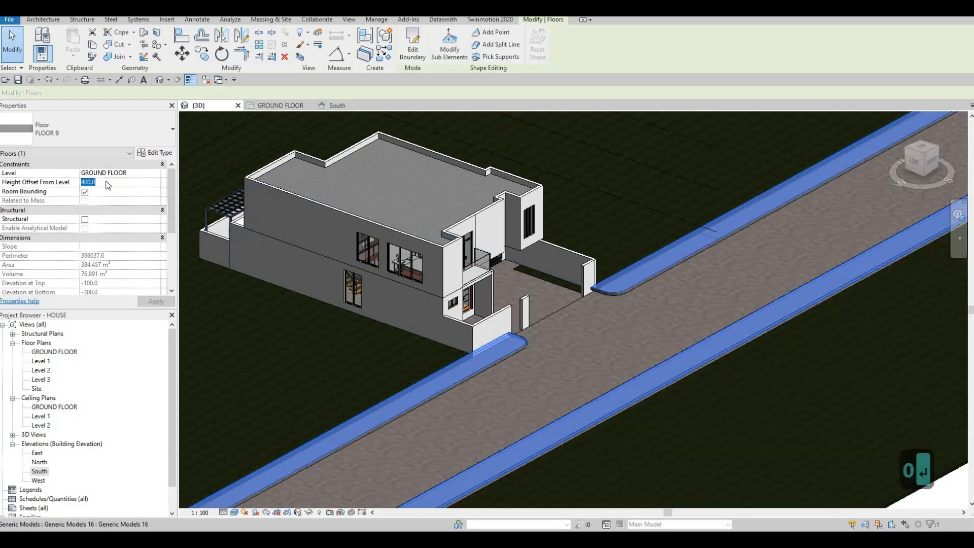
{"action": "type", "text": "200.0"}
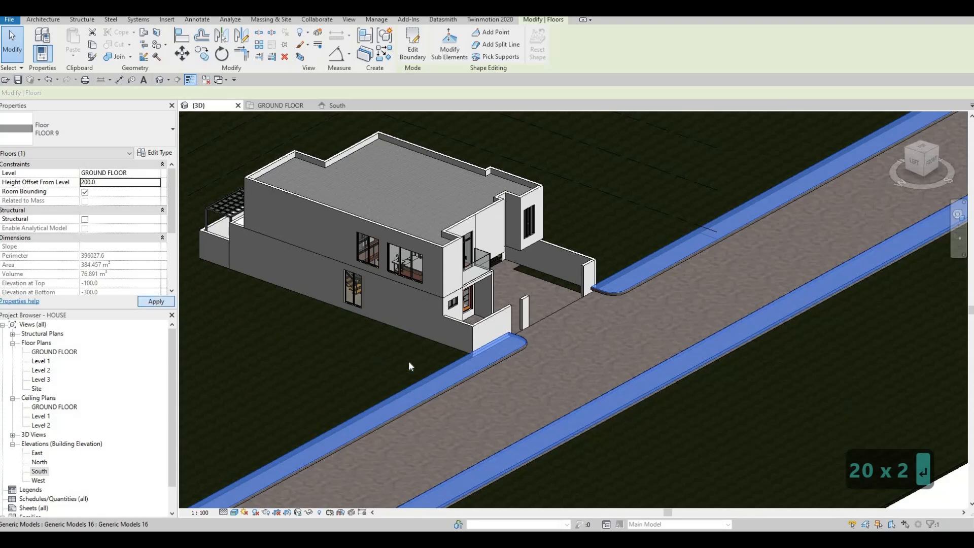
{"action": "key", "text": "Escape"}
Set the height offset from level of the large lawn floor surrounding the house to 0
{"action": "left_click", "coordinate": [404, 359]}
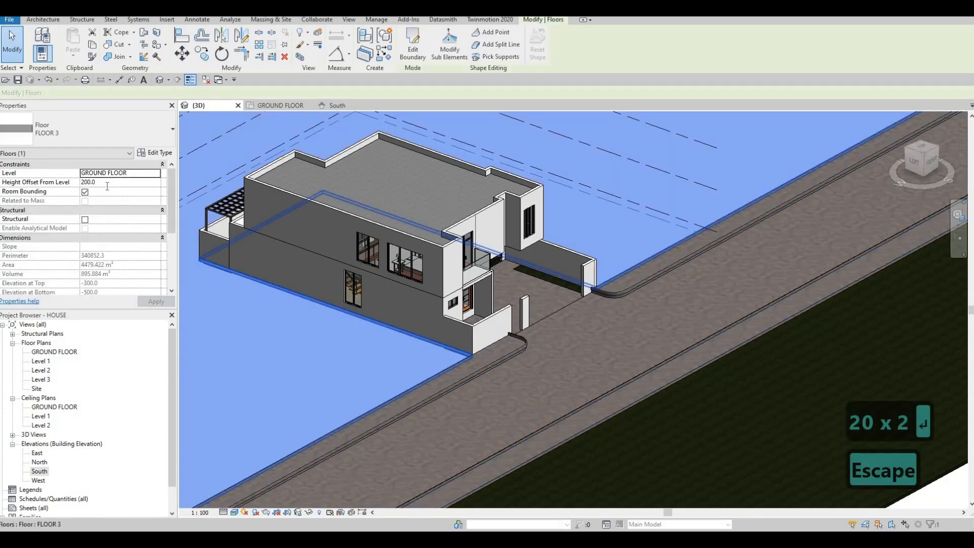
{"action": "left_click", "coordinate": [107, 183]}
{"action": "type", "text": "0"}
{"action": "key", "text": "Return"}
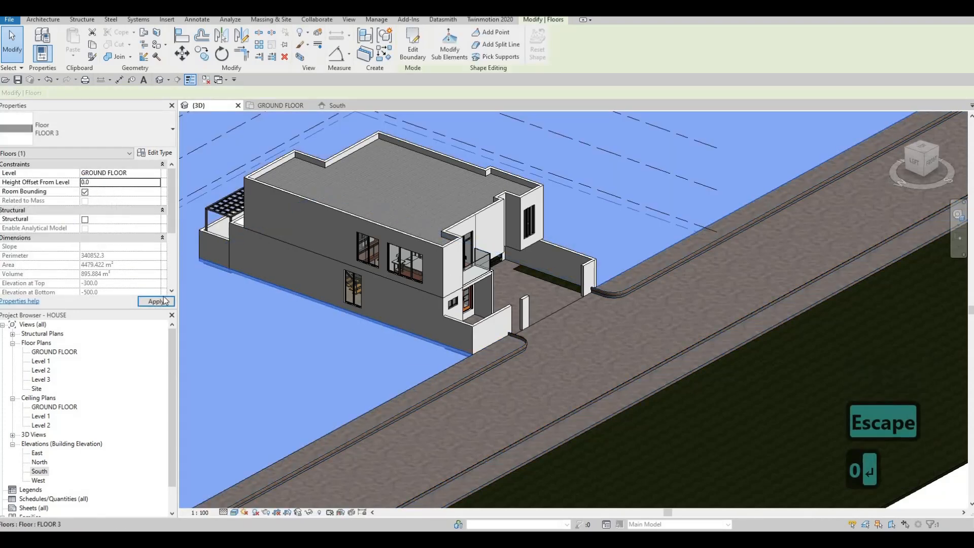
{"action": "key", "text": "Escape"}
{"action": "key", "text": "Escape"}
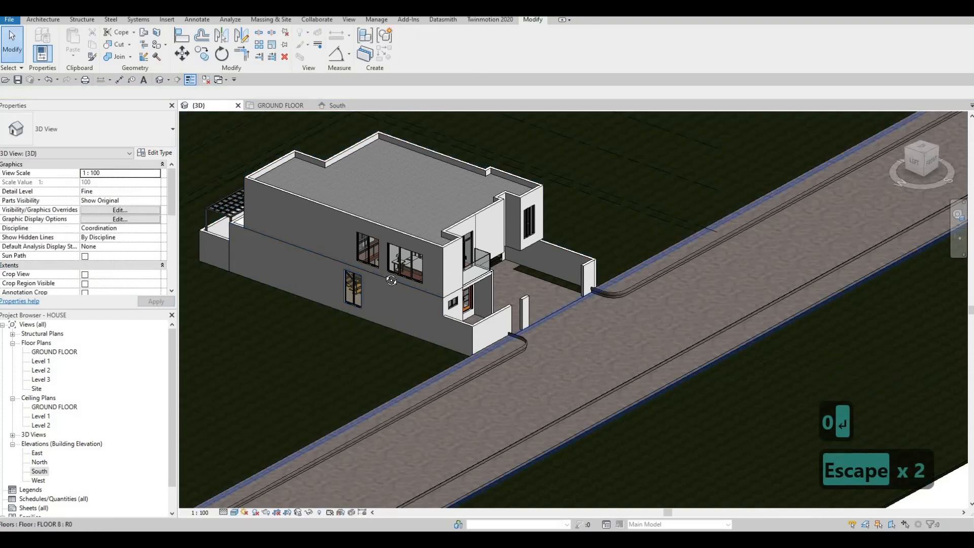
Edit the sidewalk curb model in place to realign it with the lowered sidewalk edge, and finish the model
{"action": "middle_click_drag", "start_coordinate": [579, 340], "coordinate": [555, 312], "text": "shift"}
{"action": "scroll", "coordinate": [555, 312], "scroll_direction": "up", "scroll_amount": 4}
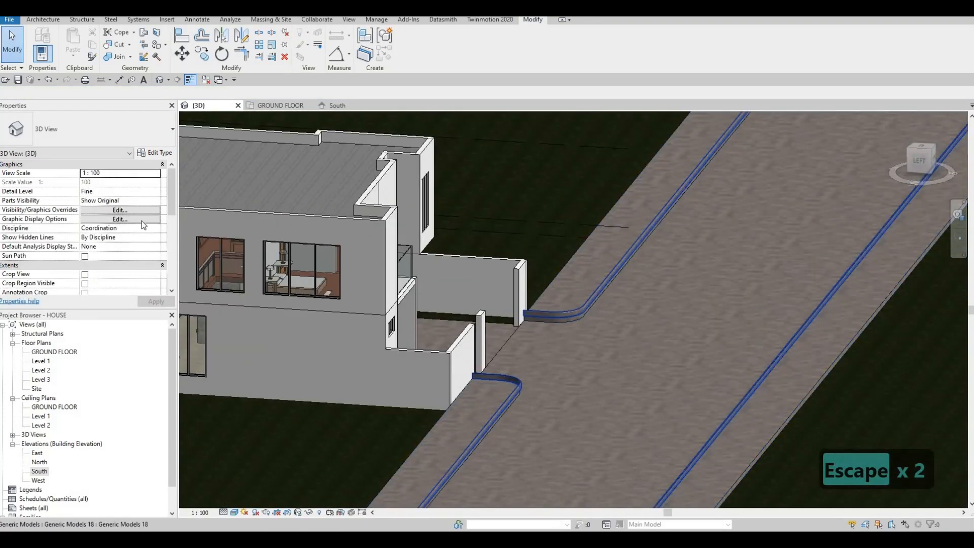
{"action": "left_click", "coordinate": [578, 320]}
{"action": "key", "text": "Escape"}
{"action": "middle_click_drag", "start_coordinate": [482, 333], "coordinate": [461, 373], "text": "shift"}
{"action": "scroll", "coordinate": [460, 373], "scroll_direction": "up", "scroll_amount": 5}
{"action": "left_click", "coordinate": [445, 345]}
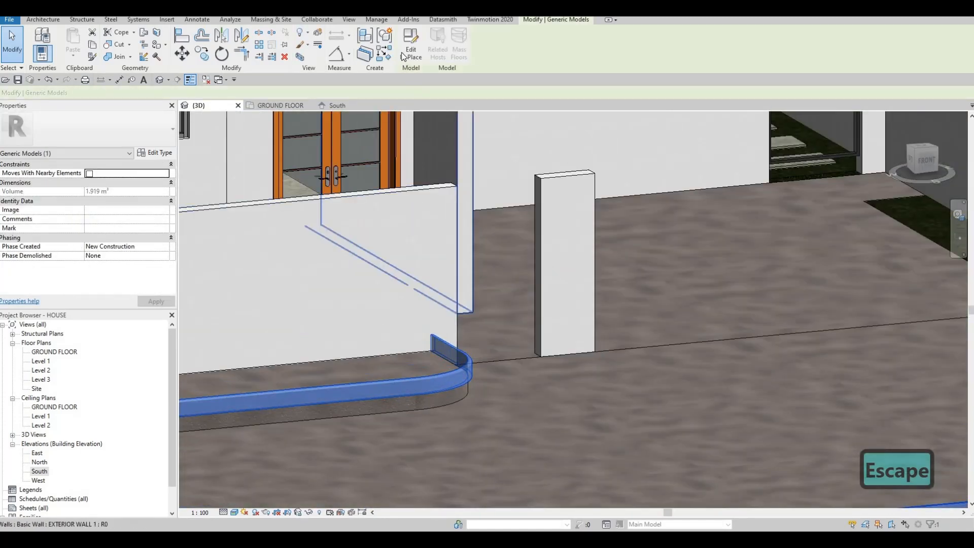
{"action": "left_click", "coordinate": [411, 44]}
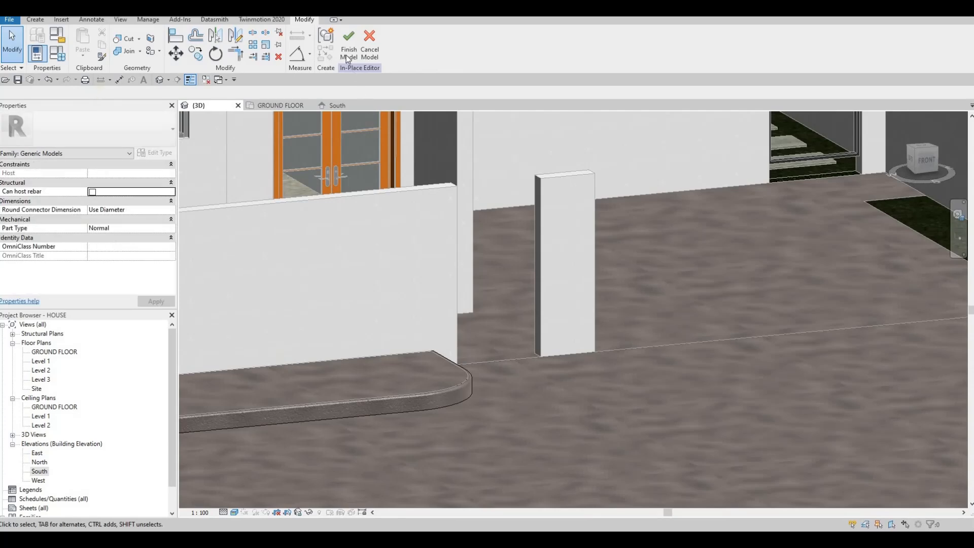
{"action": "scroll", "coordinate": [461, 273], "scroll_direction": "down", "scroll_amount": 5}
{"action": "middle_click_drag", "start_coordinate": [687, 415], "coordinate": [396, 334], "text": "shift"}
{"action": "key", "text": "Escape"}
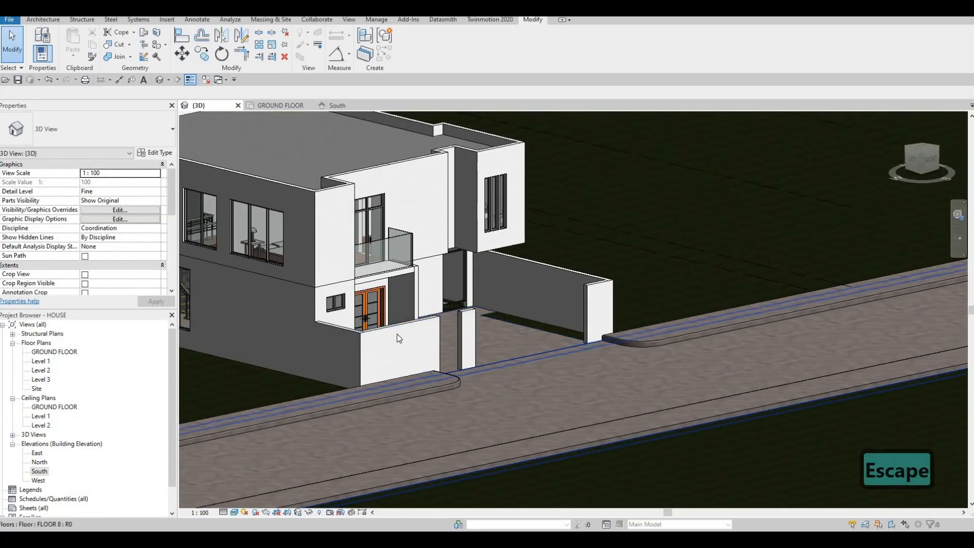
Examine the sidewalk's rounded end and curb against the front wall and road in the 3D view
{"action": "scroll", "coordinate": [394, 337], "scroll_direction": "up", "scroll_amount": 2}
{"action": "scroll", "coordinate": [388, 354], "scroll_direction": "up", "scroll_amount": 2}
{"action": "left_click", "coordinate": [504, 350]}
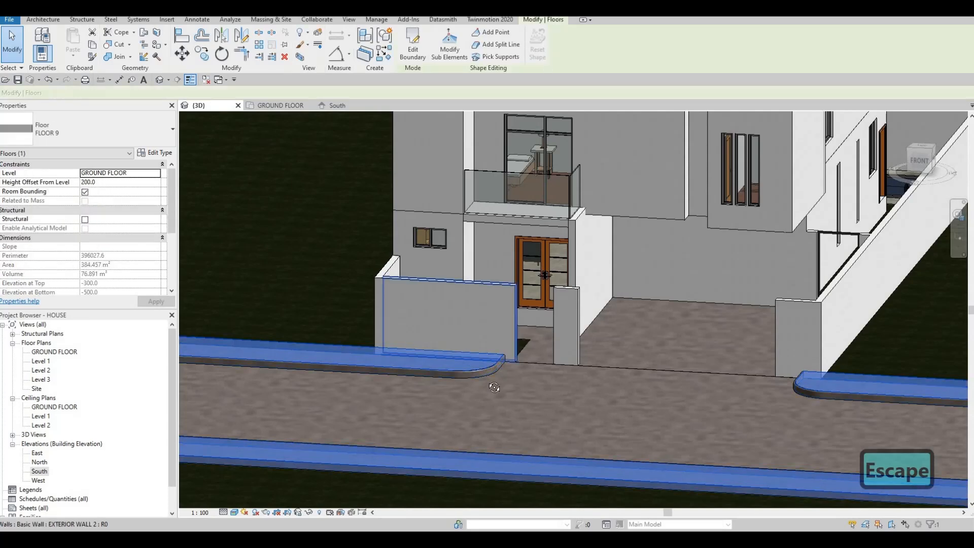
{"action": "middle_click_drag", "start_coordinate": [505, 350], "coordinate": [507, 382], "text": "shift"}
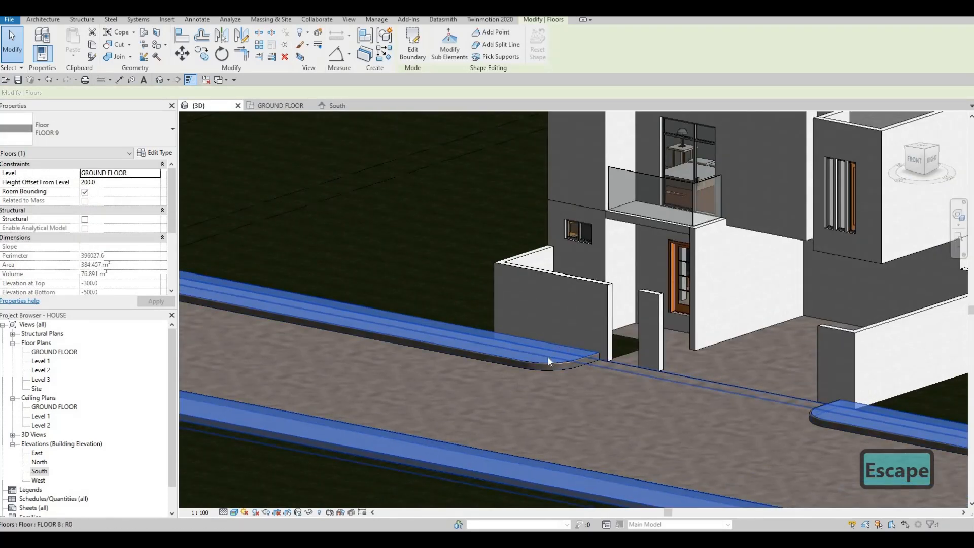
{"action": "key", "text": "Escape"}
{"action": "scroll", "coordinate": [540, 361], "scroll_direction": "up", "scroll_amount": 2}
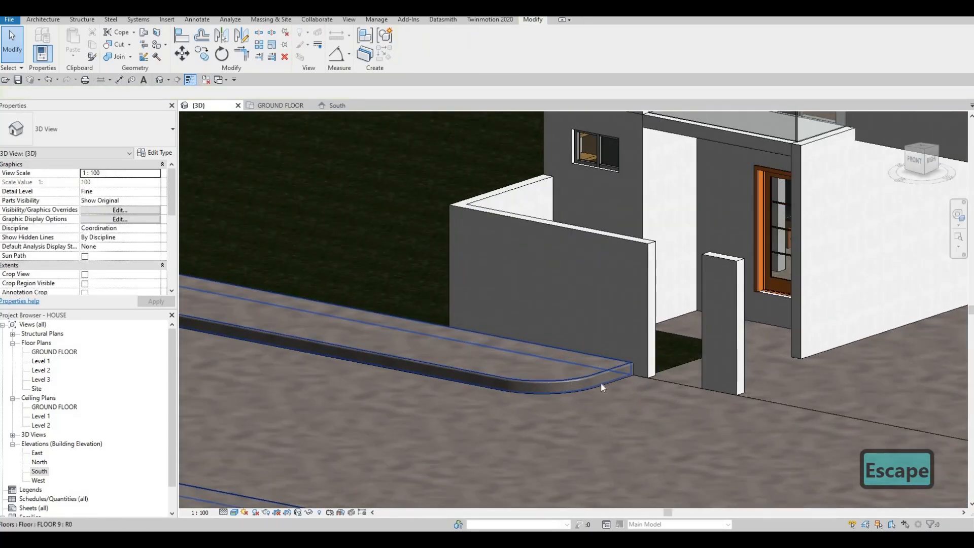
{"action": "scroll", "coordinate": [594, 376], "scroll_direction": "down", "scroll_amount": 2}
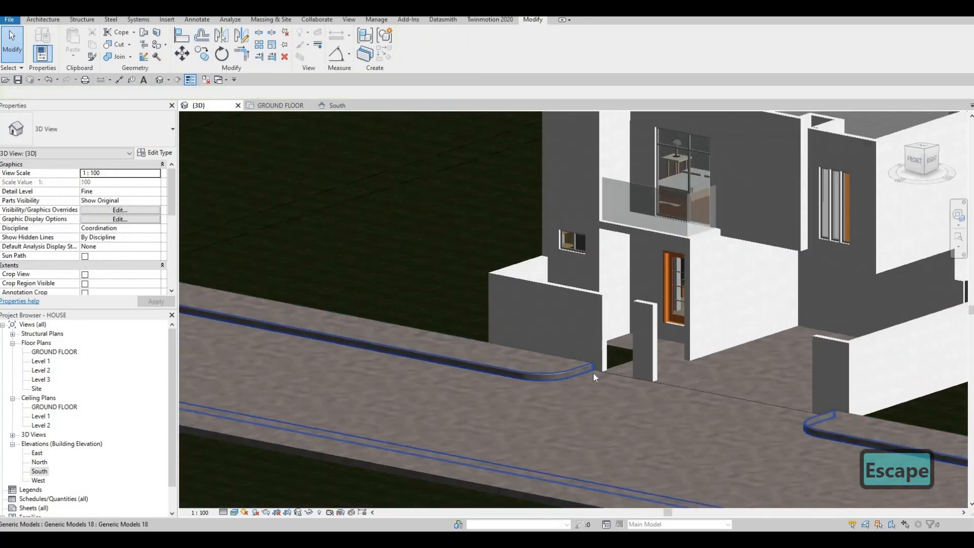
{"action": "left_click", "coordinate": [540, 361]}
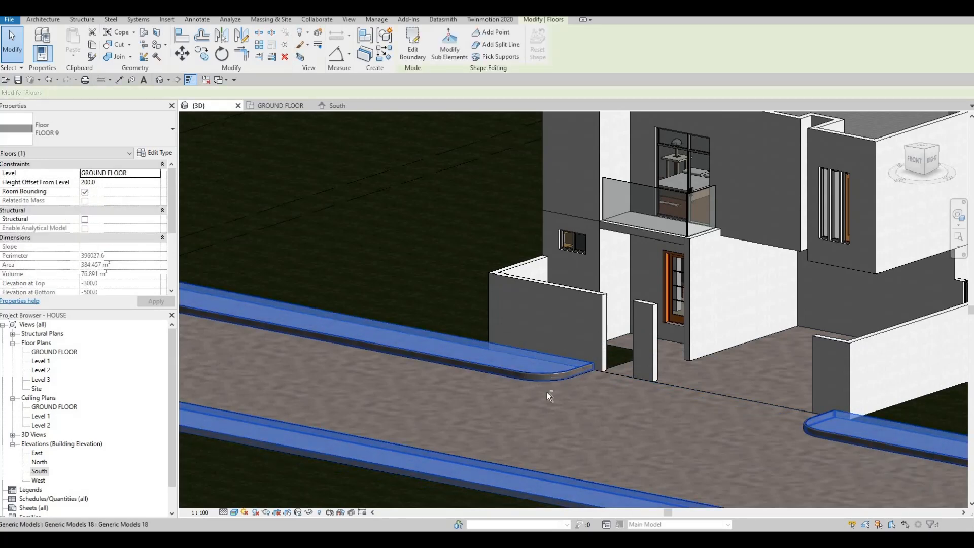
{"action": "scroll", "coordinate": [546, 378], "scroll_direction": "down", "scroll_amount": 2}
{"action": "key", "text": "Escape"}
{"action": "key", "text": "Escape"}
Inspect the front wall piers and the gate frame's bottom edge against the driveway level in 3D
{"action": "scroll", "coordinate": [556, 380], "scroll_direction": "up", "scroll_amount": 2}
{"action": "middle_click_drag", "start_coordinate": [558, 380], "coordinate": [820, 370], "text": "shift"}
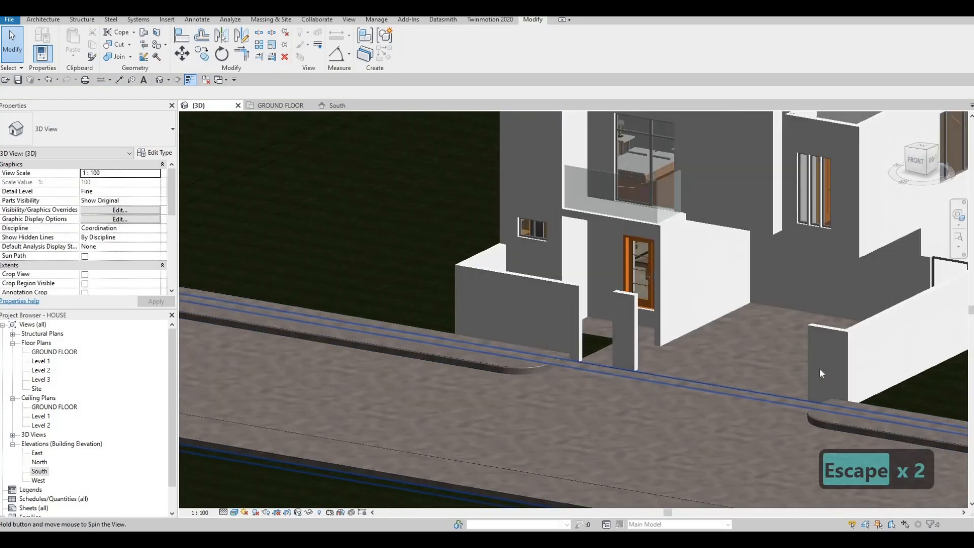
{"action": "left_click", "coordinate": [821, 373]}
{"action": "key", "text": "Escape"}
{"action": "middle_click_drag", "start_coordinate": [742, 387], "coordinate": [635, 361], "text": "shift"}
{"action": "scroll", "coordinate": [634, 361], "scroll_direction": "up", "scroll_amount": 3}
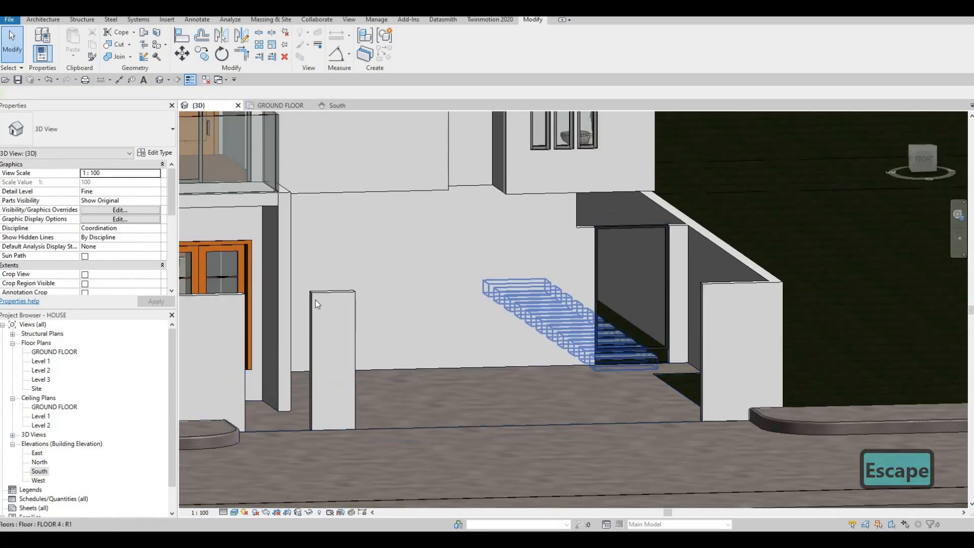
Edit the gate frame's extrusion sketch in the South elevation, lowering both bottom lines to just above the next floor line, and finish the sketch
{"action": "left_click", "coordinate": [331, 106]}
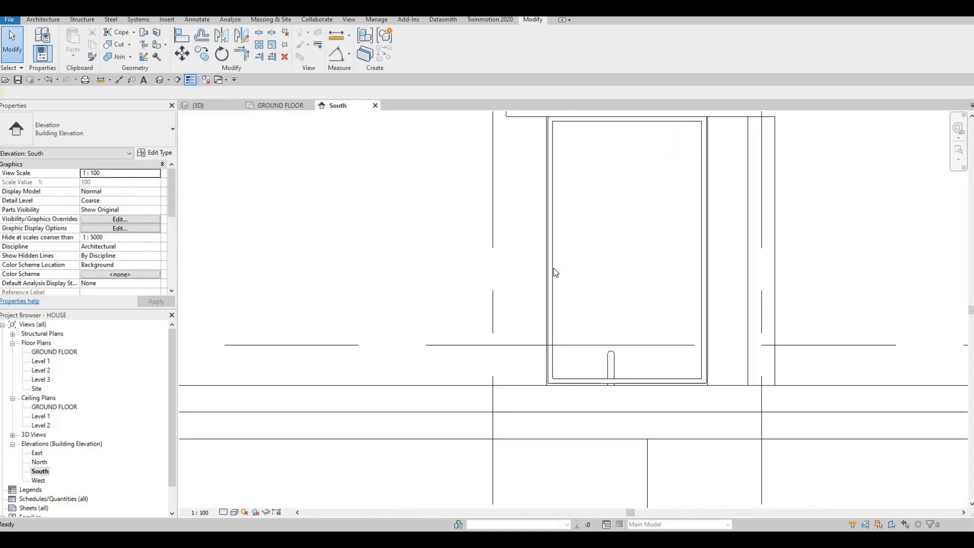
{"action": "middle_click_drag", "start_coordinate": [585, 378], "coordinate": [568, 310]}
{"action": "scroll", "coordinate": [568, 310], "scroll_direction": "down", "scroll_amount": 1}
{"action": "left_click", "coordinate": [567, 310]}
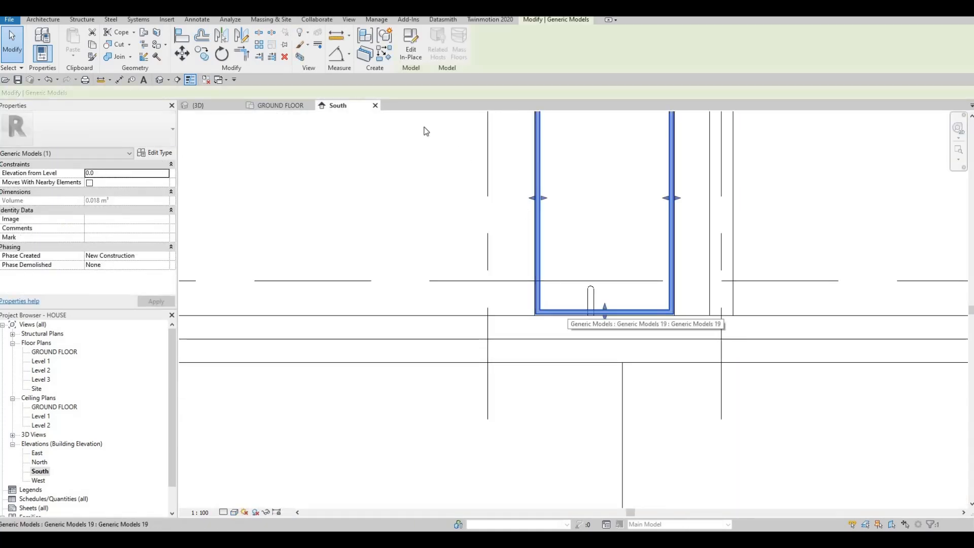
{"action": "double_click", "coordinate": [539, 283]}
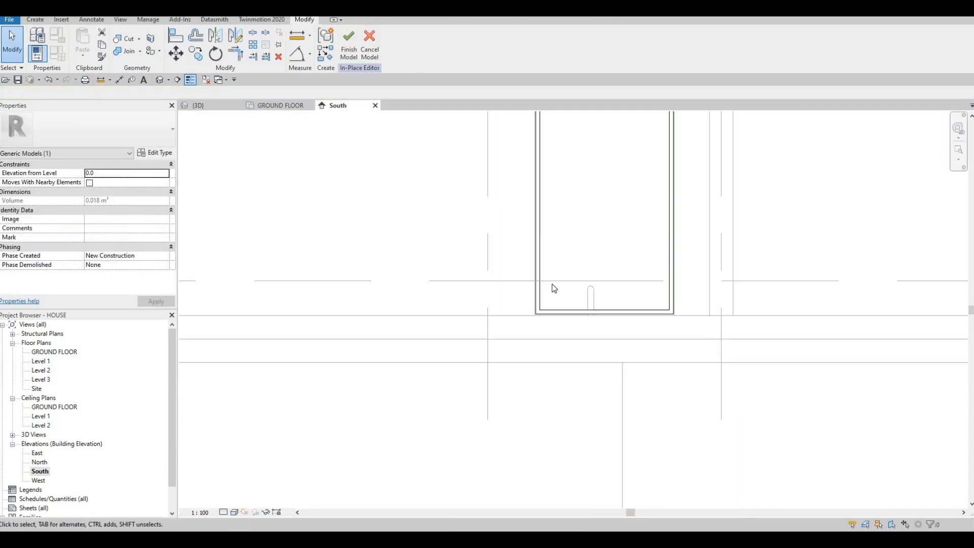
{"action": "left_click", "coordinate": [550, 312]}
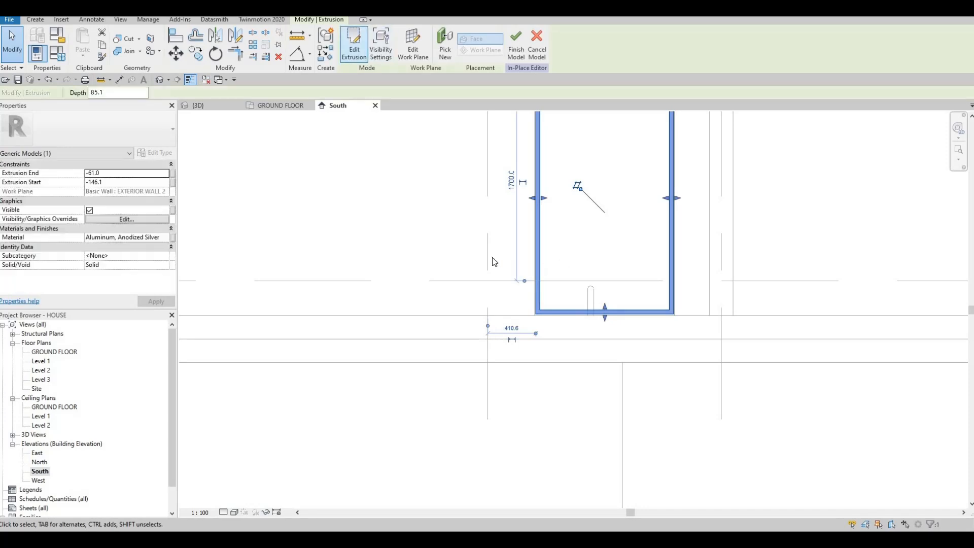
{"action": "left_click_drag", "start_coordinate": [476, 257], "coordinate": [693, 354]}
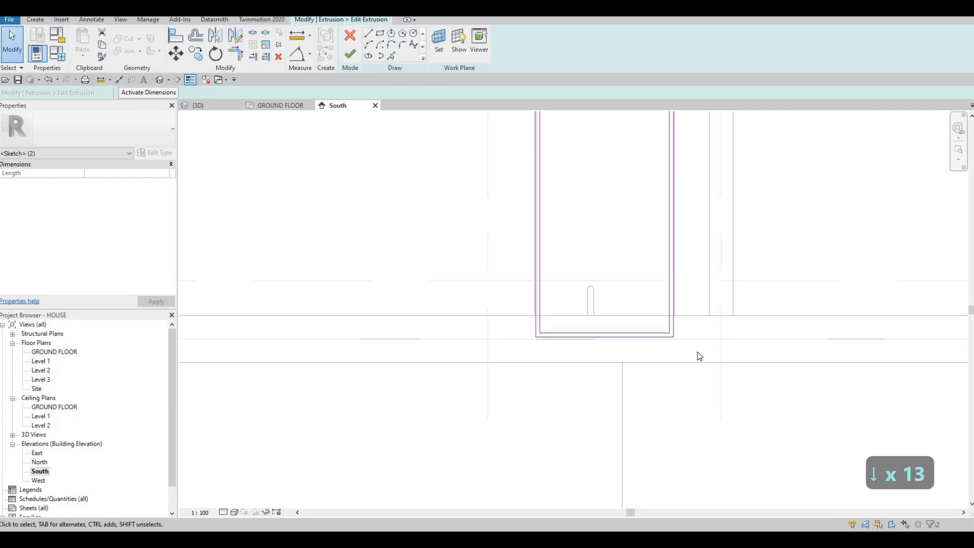
{"action": "scroll", "coordinate": [570, 365], "scroll_direction": "up", "scroll_amount": 5}
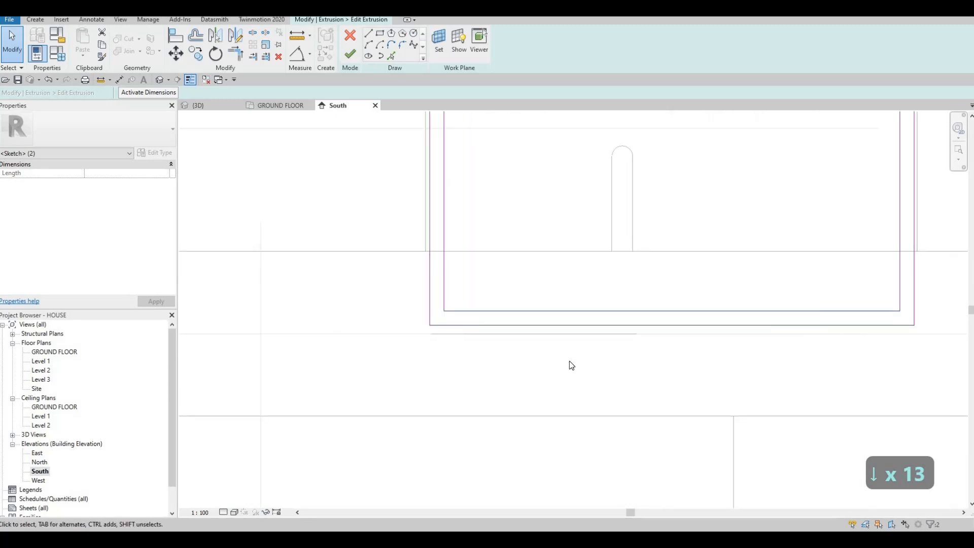
{"action": "key", "text": "Down"}
{"action": "key", "text": "Down"}
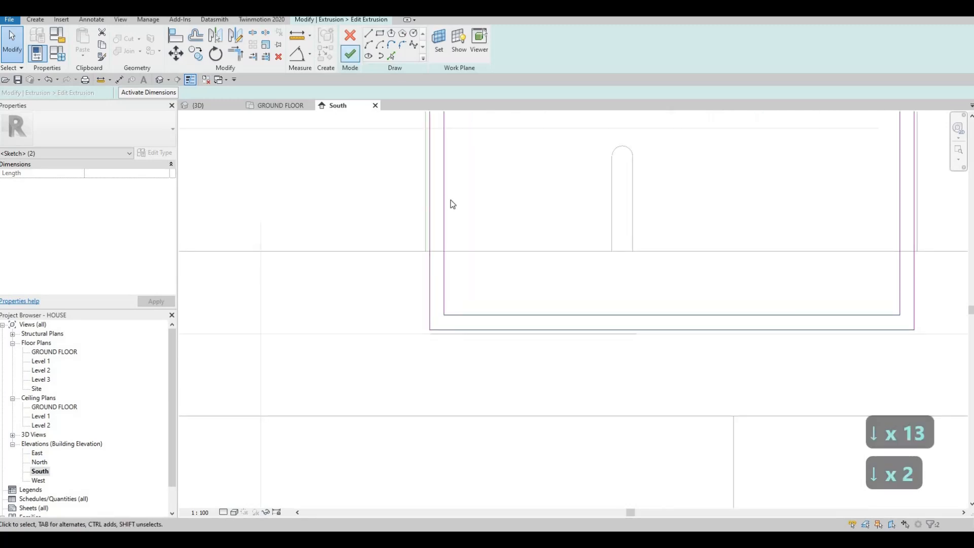
{"action": "key", "text": "Escape"}
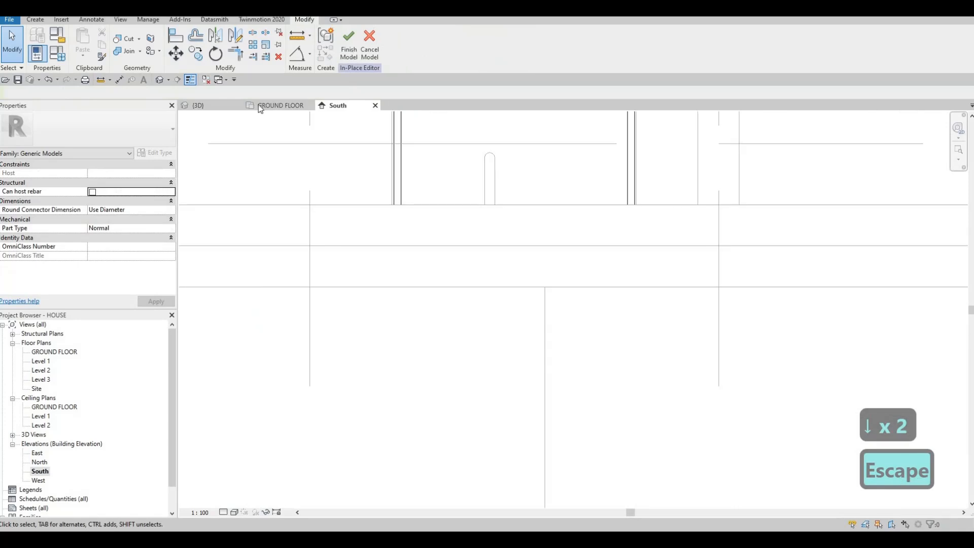
Finish the in-place gate frame model and check its bottom edge against the driveway in the 3D view
{"action": "left_click", "coordinate": [223, 107]}
{"action": "scroll", "coordinate": [513, 239], "scroll_direction": "down", "scroll_amount": 2}
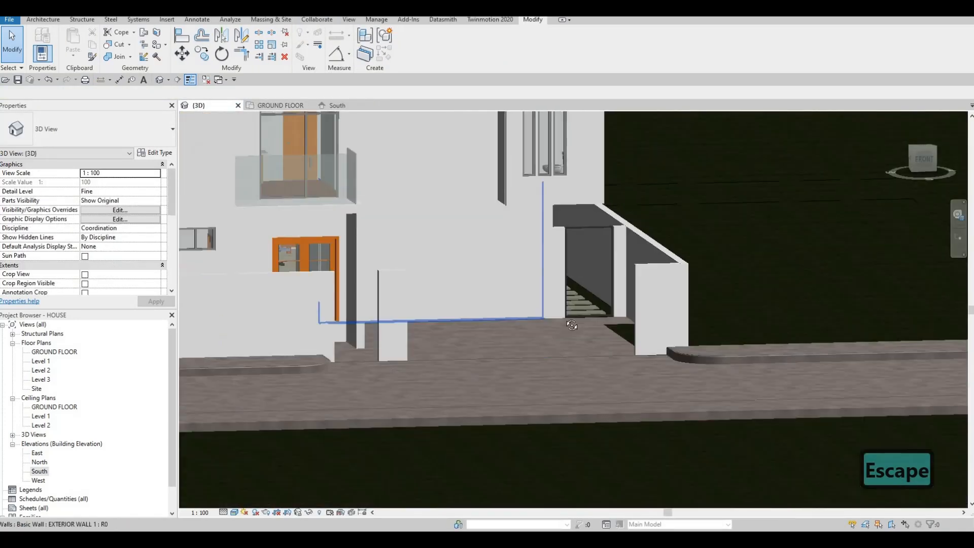
{"action": "mouse_move", "coordinate": [572, 322]}
{"action": "middle_mouse_down", "text": "shift"}
{"action": "mouse_move", "coordinate": [520, 311]}
{"action": "mouse_move", "coordinate": [566, 307]}
{"action": "middle_mouse_up", "text": "shift"}
{"action": "scroll", "coordinate": [438, 276], "scroll_direction": "up", "scroll_amount": 5}
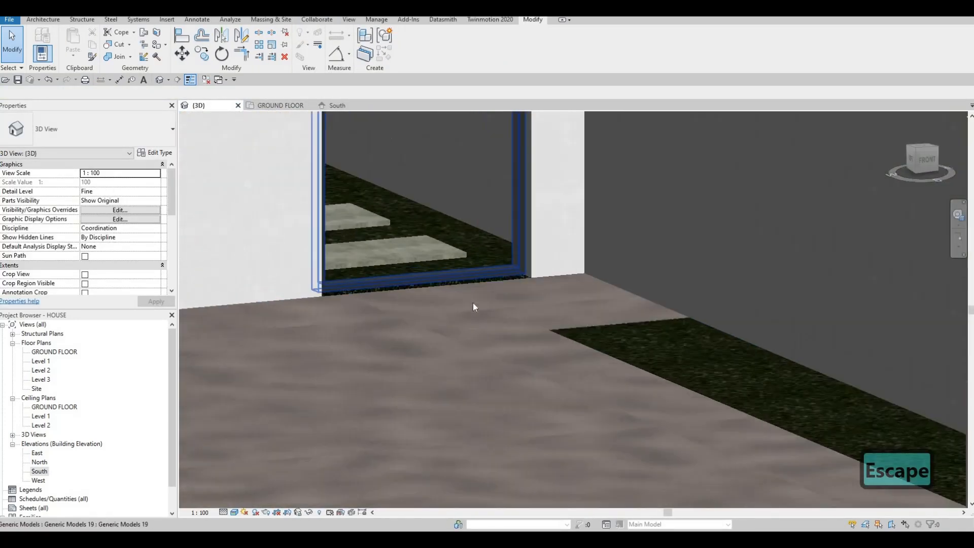
{"action": "middle_click_drag", "start_coordinate": [514, 324], "coordinate": [638, 376], "text": "shift"}
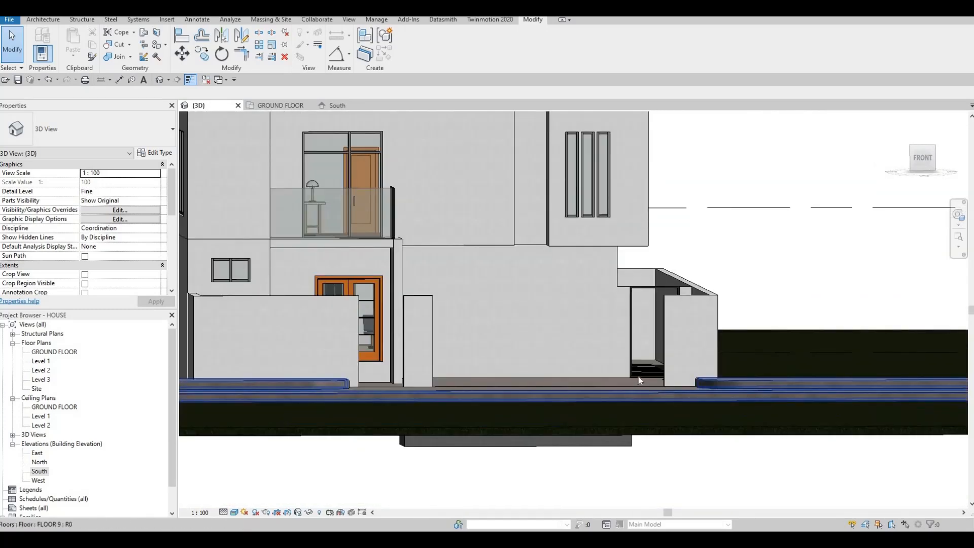
{"action": "scroll", "coordinate": [639, 377], "scroll_direction": "up", "scroll_amount": 5}
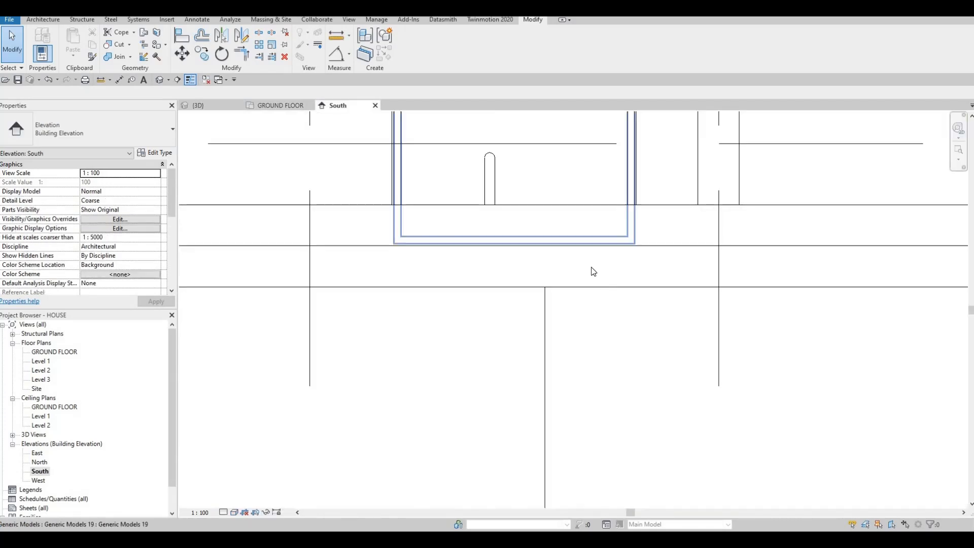
Hide the FLOOR 9 slab that covers the bottom of the gate frame in the South elevation
{"action": "scroll", "coordinate": [578, 328], "scroll_direction": "down", "scroll_amount": 3}
{"action": "middle_click_drag", "start_coordinate": [534, 312], "coordinate": [549, 342]}
{"action": "scroll", "coordinate": [545, 338], "scroll_direction": "down", "scroll_amount": 2}
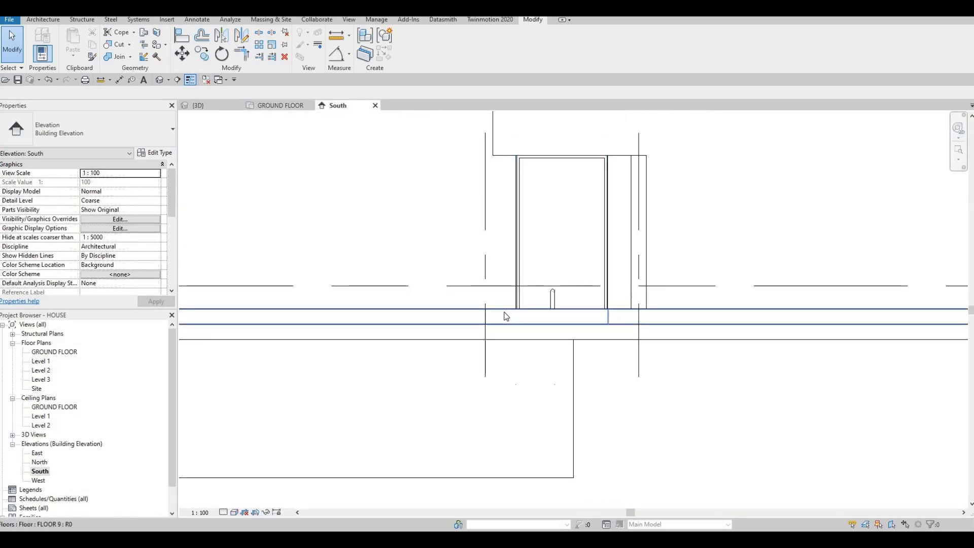
{"action": "right_click", "coordinate": [532, 302]}
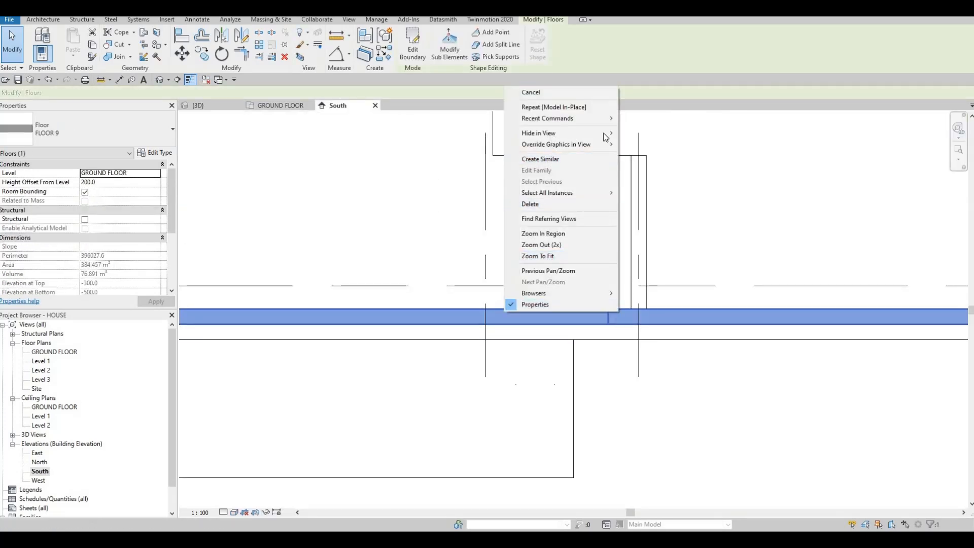
{"action": "mouse_move", "coordinate": [608, 133]}
{"action": "left_click", "coordinate": [655, 133]}
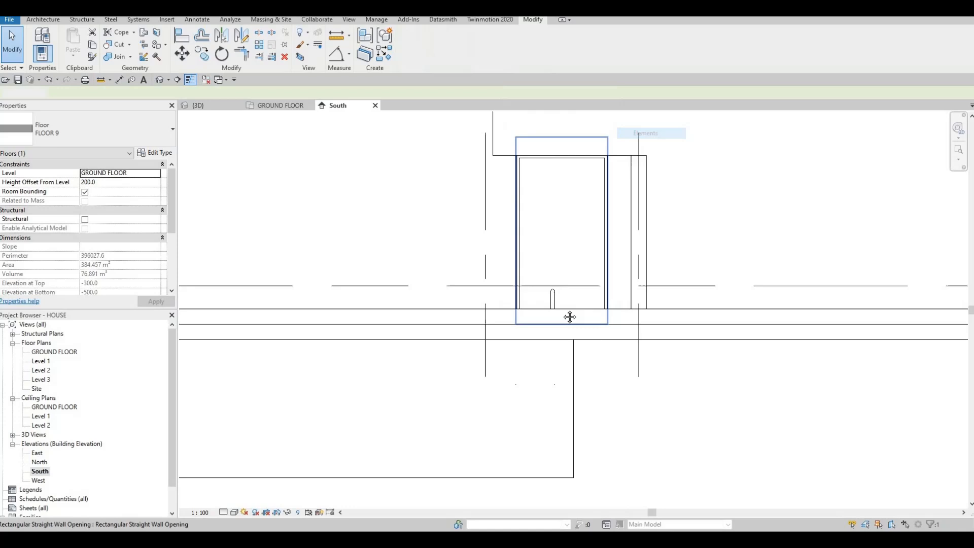
Hide the long sidewalk curb model in front of the gate's bottom edge in the South elevation
{"action": "middle_click_drag", "start_coordinate": [544, 321], "coordinate": [552, 361]}
{"action": "key", "text": "Escape"}
{"action": "key", "text": "Tab"}
{"action": "right_click", "coordinate": [554, 359]}
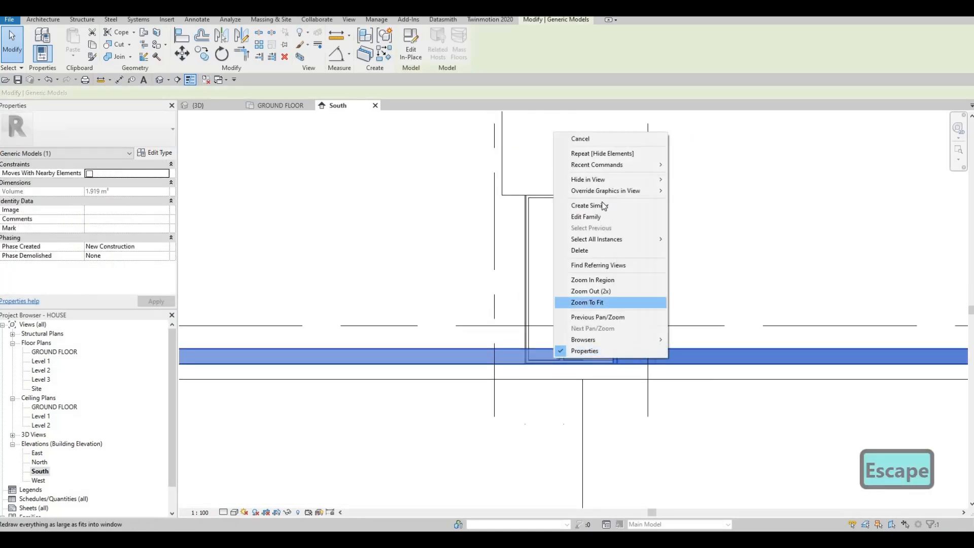
{"action": "mouse_move", "coordinate": [605, 181]}
{"action": "left_click", "coordinate": [681, 181]}
Examine the gate frame, its wall opening and the floor lines along the house front in the South elevation
{"action": "scroll", "coordinate": [555, 396], "scroll_direction": "down", "scroll_amount": 1}
{"action": "middle_click_drag", "start_coordinate": [633, 462], "coordinate": [639, 424]}
{"action": "scroll", "coordinate": [538, 398], "scroll_direction": "down", "scroll_amount": 2}
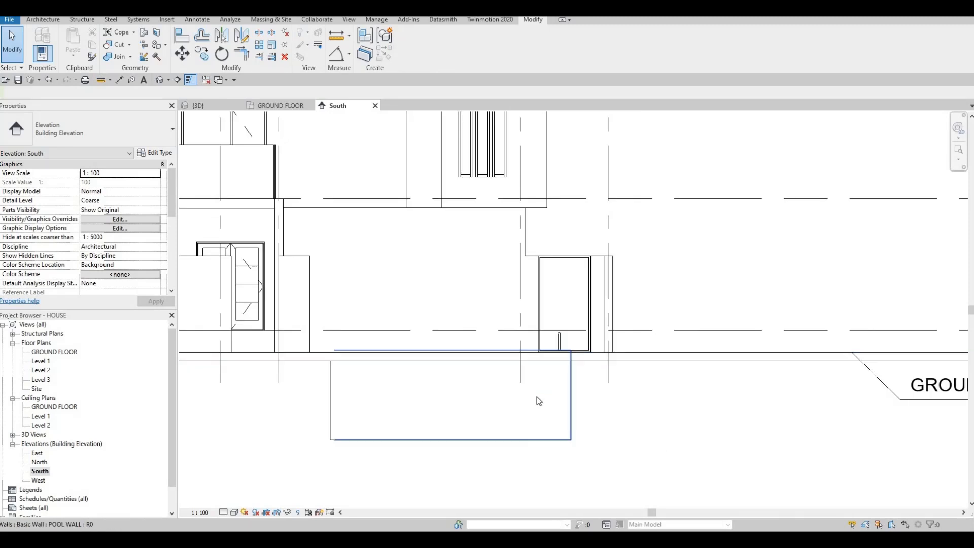
{"action": "middle_click_drag", "start_coordinate": [419, 349], "coordinate": [524, 383]}
{"action": "middle_click_drag", "start_coordinate": [727, 355], "coordinate": [617, 320]}
{"action": "scroll", "coordinate": [616, 320], "scroll_direction": "up", "scroll_amount": 3}
{"action": "key", "text": "Escape"}
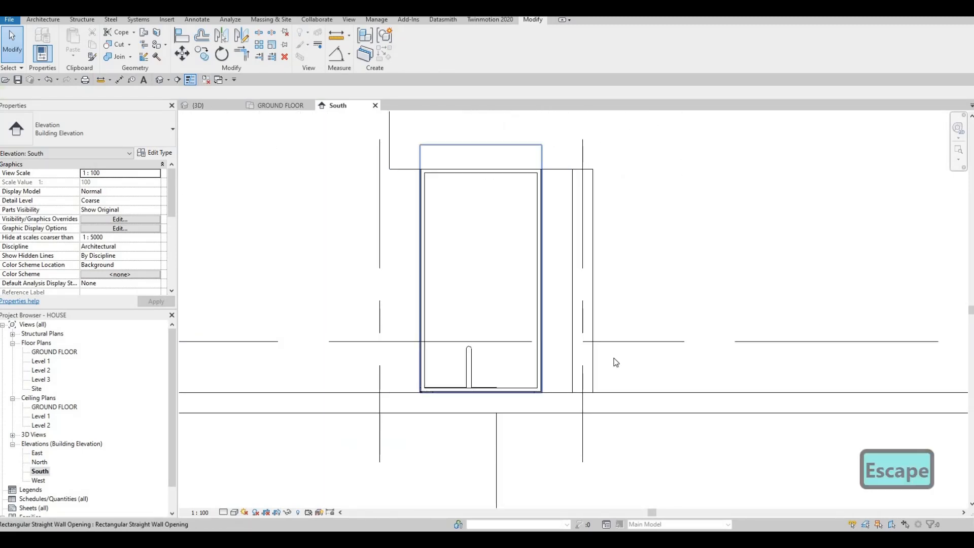
{"action": "middle_click_drag", "start_coordinate": [472, 361], "coordinate": [615, 358]}
{"action": "scroll", "coordinate": [611, 269], "scroll_direction": "up", "scroll_amount": 1}
{"action": "scroll", "coordinate": [631, 287], "scroll_direction": "down", "scroll_amount": 2}
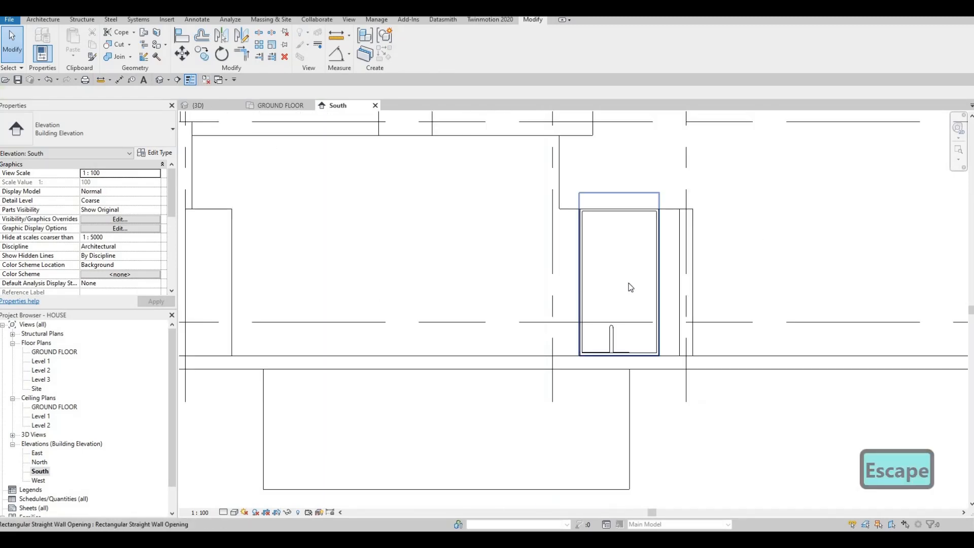
{"action": "scroll", "coordinate": [632, 286], "scroll_direction": "down", "scroll_amount": 1}
{"action": "key", "text": "Escape"}
{"action": "middle_click_drag", "start_coordinate": [569, 301], "coordinate": [540, 254]}
{"action": "key", "text": "Escape"}
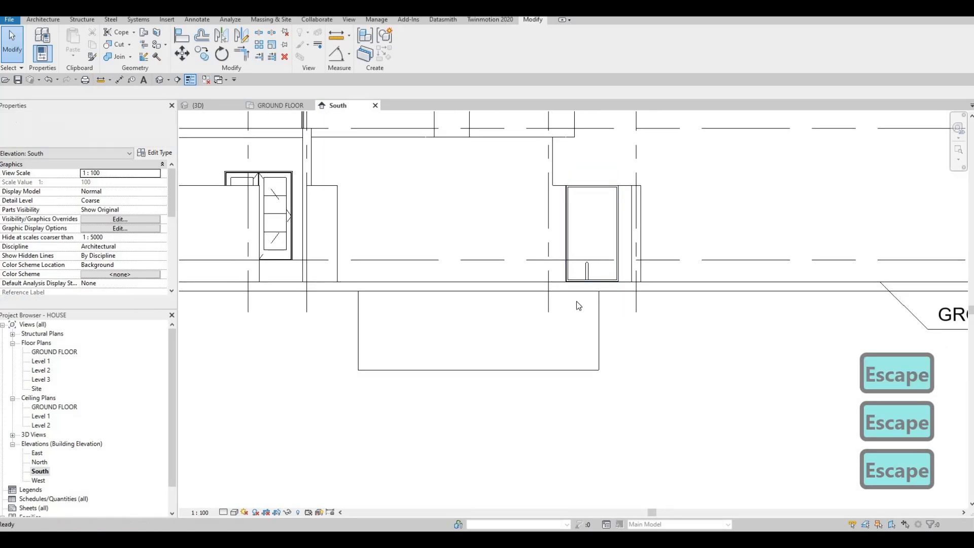
{"action": "middle_click_drag", "start_coordinate": [640, 282], "coordinate": [661, 301]}
{"action": "middle_click", "coordinate": [577, 293]}
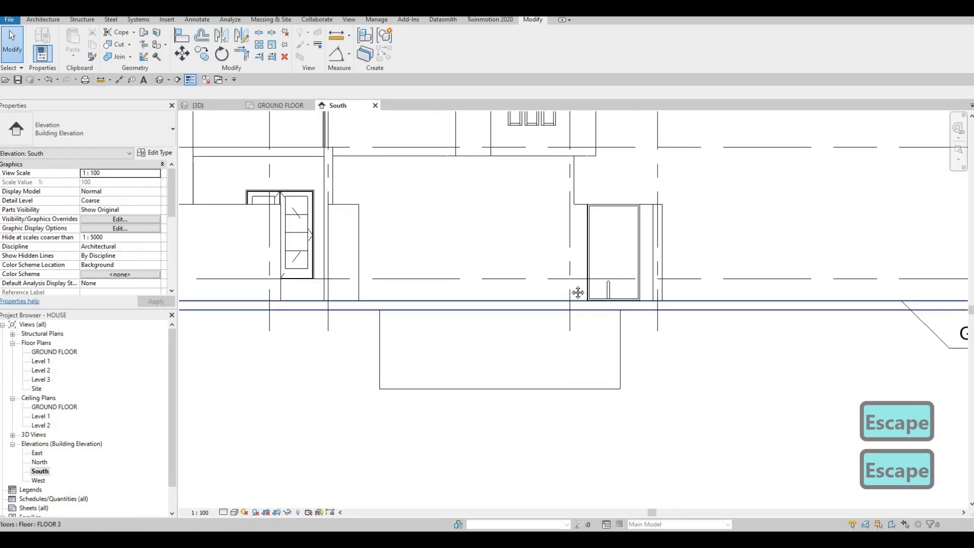
{"action": "scroll", "coordinate": [568, 274], "scroll_direction": "down", "scroll_amount": 1}
{"action": "key", "text": "Escape"}
{"action": "middle_click_drag", "start_coordinate": [502, 247], "coordinate": [533, 272]}
{"action": "key", "text": "Escape"}
{"action": "middle_click_drag", "start_coordinate": [467, 297], "coordinate": [566, 290]}
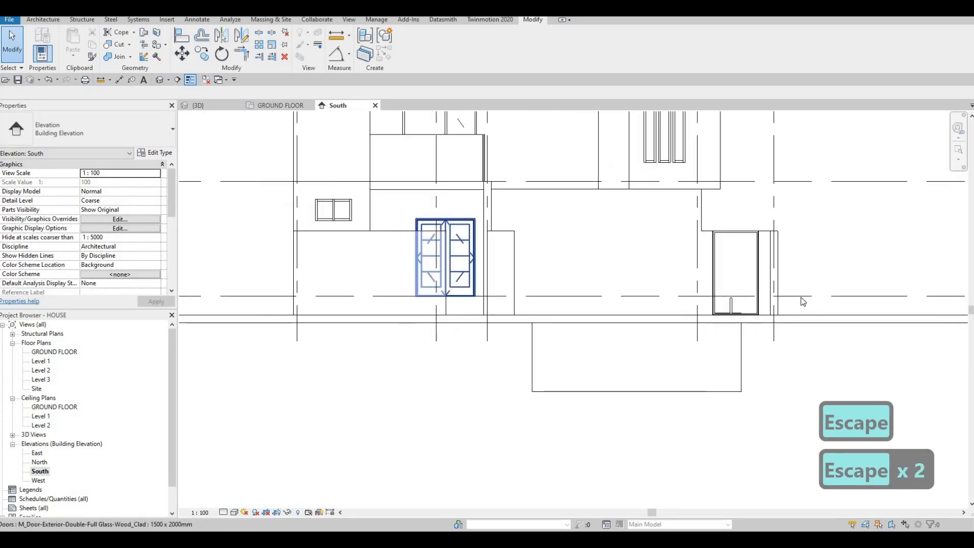
{"action": "middle_click_drag", "start_coordinate": [766, 287], "coordinate": [711, 281]}
{"action": "scroll", "coordinate": [725, 264], "scroll_direction": "up", "scroll_amount": 1}
{"action": "middle_click_drag", "start_coordinate": [688, 243], "coordinate": [564, 247]}
{"action": "scroll", "coordinate": [565, 248], "scroll_direction": "up", "scroll_amount": 1}
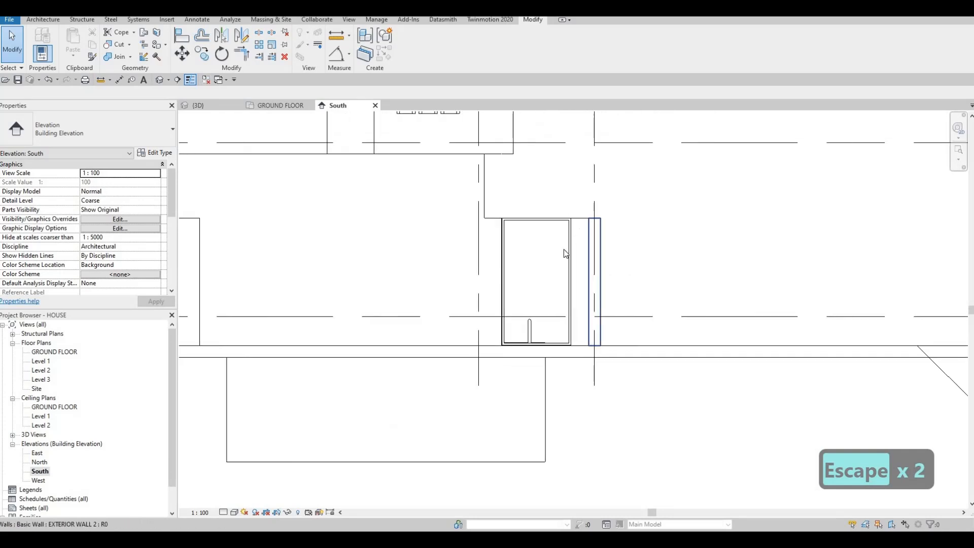
{"action": "scroll", "coordinate": [575, 227], "scroll_direction": "up", "scroll_amount": 3}
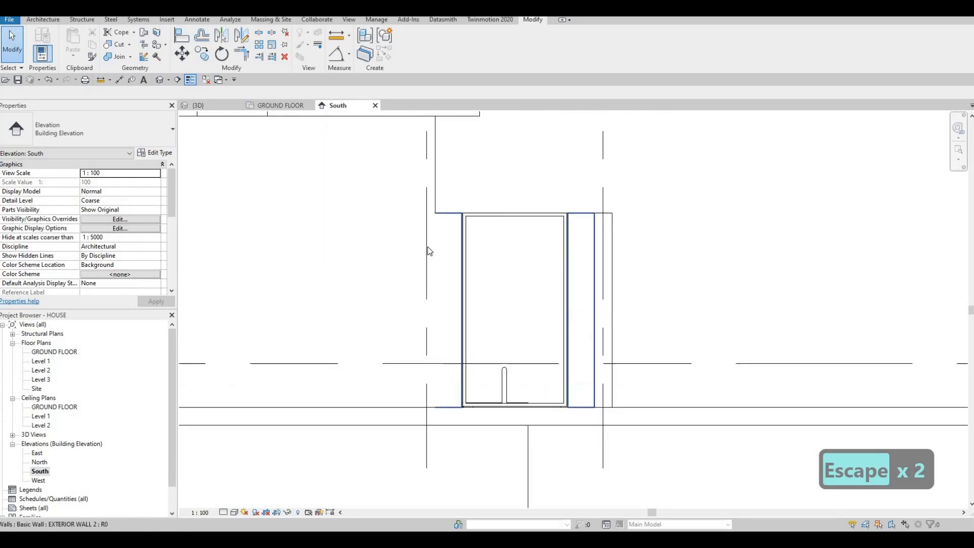
Open the GROUND FLOOR plan and start editing the gate frame in place at the side passage opening
{"action": "double_click", "coordinate": [51, 355]}
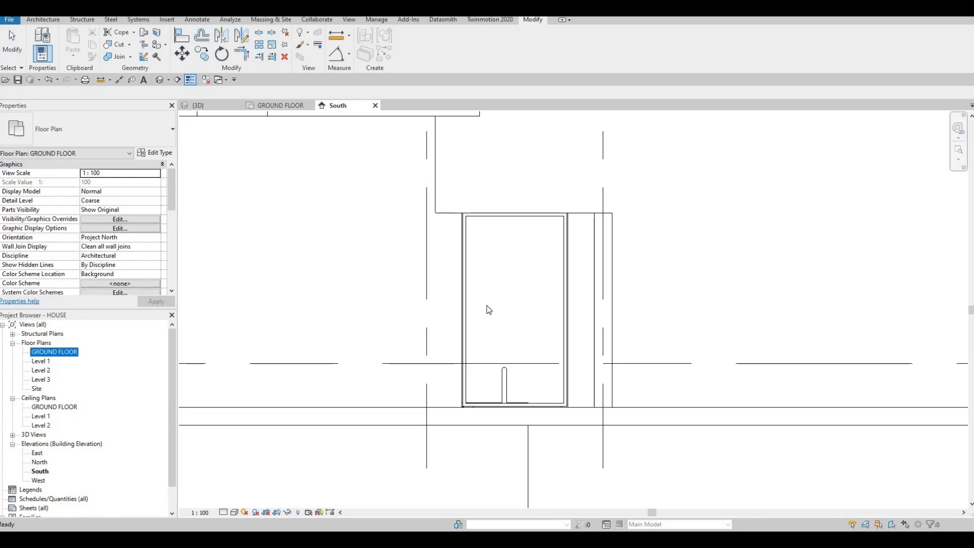
{"action": "scroll", "coordinate": [481, 331], "scroll_direction": "up", "scroll_amount": 4}
{"action": "scroll", "coordinate": [592, 324], "scroll_direction": "down", "scroll_amount": 3}
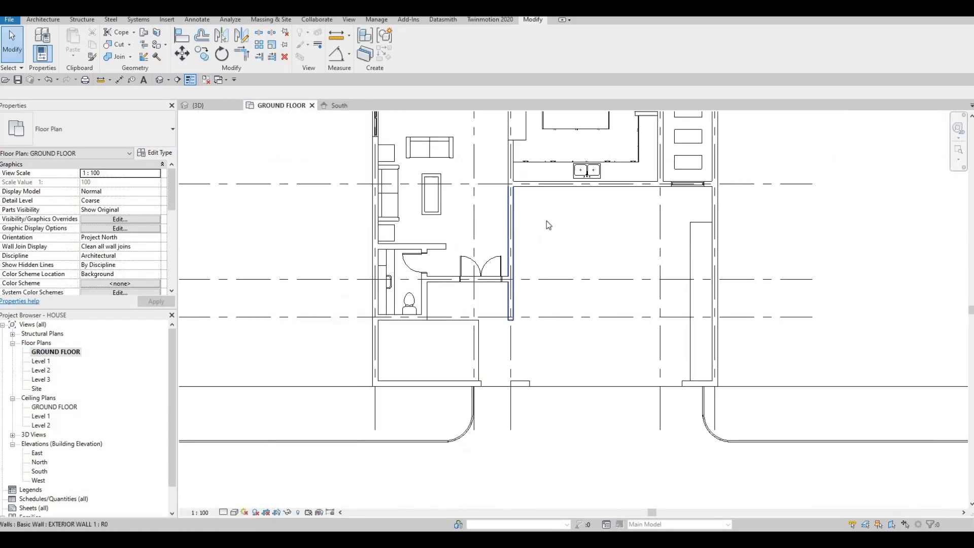
{"action": "scroll", "coordinate": [547, 221], "scroll_direction": "up", "scroll_amount": 8}
{"action": "scroll", "coordinate": [494, 190], "scroll_direction": "up", "scroll_amount": 2}
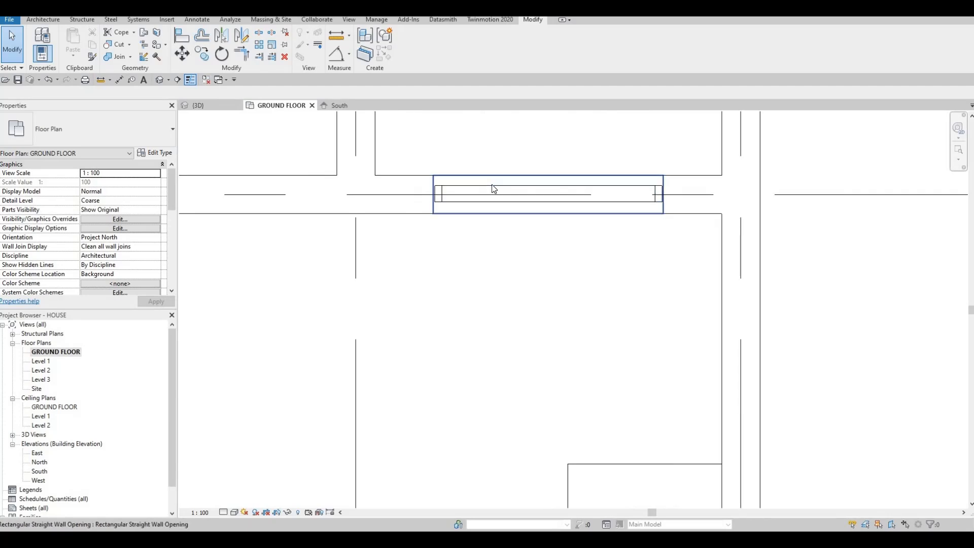
{"action": "left_click", "coordinate": [495, 193]}
{"action": "left_click", "coordinate": [410, 49]}
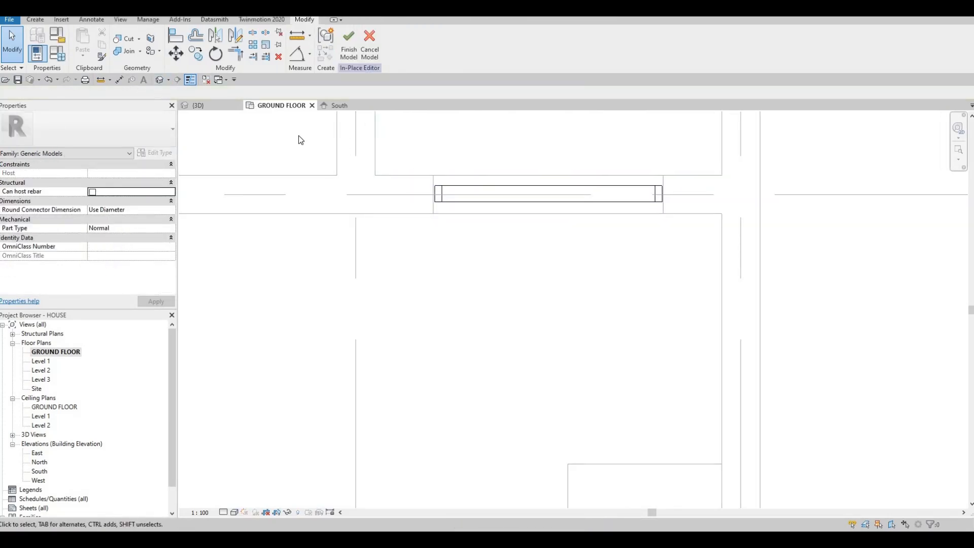
Create a 150 mm deep extrusion from a narrow rectangle sketched just inside the gate frame's left jamb
{"action": "left_click", "coordinate": [35, 20]}
{"action": "left_click", "coordinate": [87, 57]}
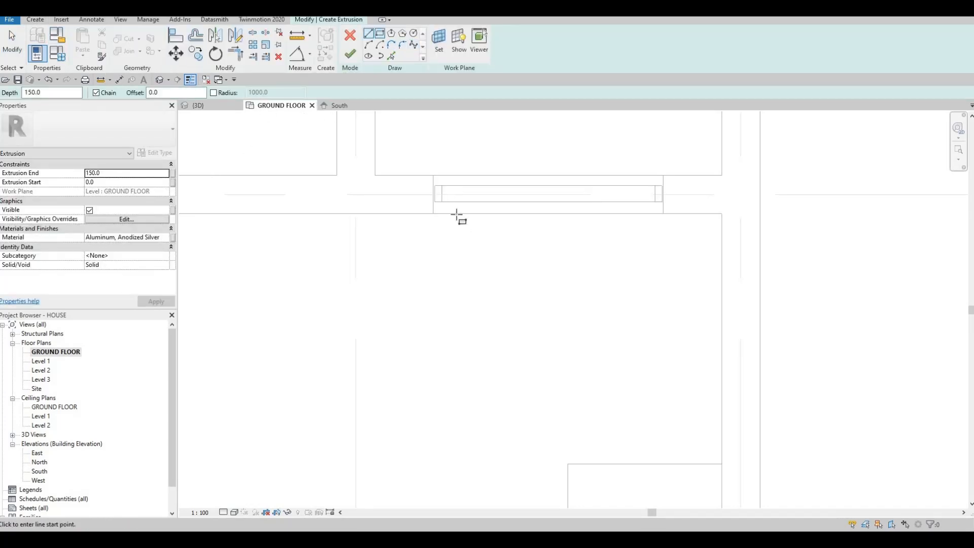
{"action": "key", "text": "r"}
{"action": "key", "text": "c"}
{"action": "scroll", "coordinate": [441, 162], "scroll_direction": "up", "scroll_amount": 4}
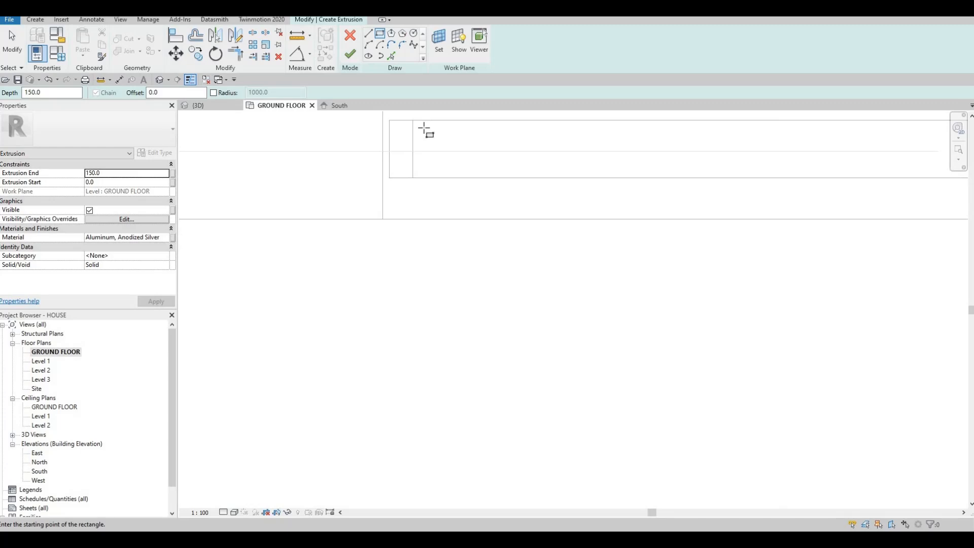
{"action": "left_click", "coordinate": [442, 169]}
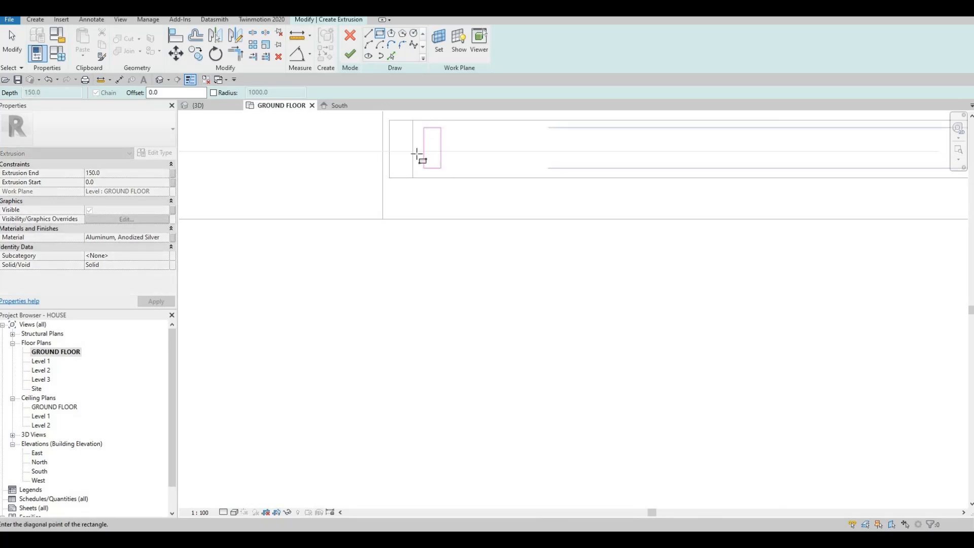
{"action": "key", "text": "Escape"}
{"action": "left_click", "coordinate": [350, 54]}
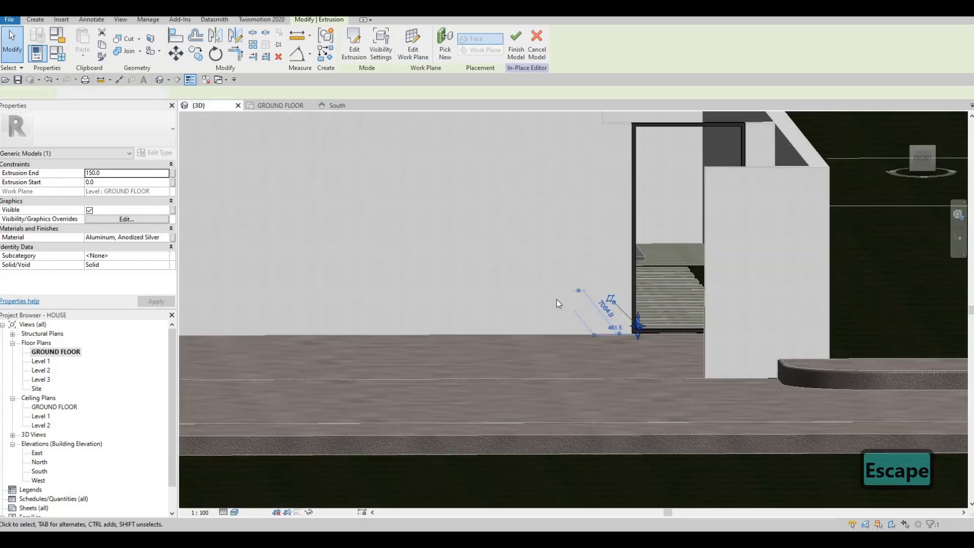
Stretch the top of the new gate bar upward in 3D to an extrusion end of about 275 mm
{"action": "middle_click_drag", "start_coordinate": [624, 317], "coordinate": [534, 341]}
{"action": "scroll", "coordinate": [538, 341], "scroll_direction": "up", "scroll_amount": 4}
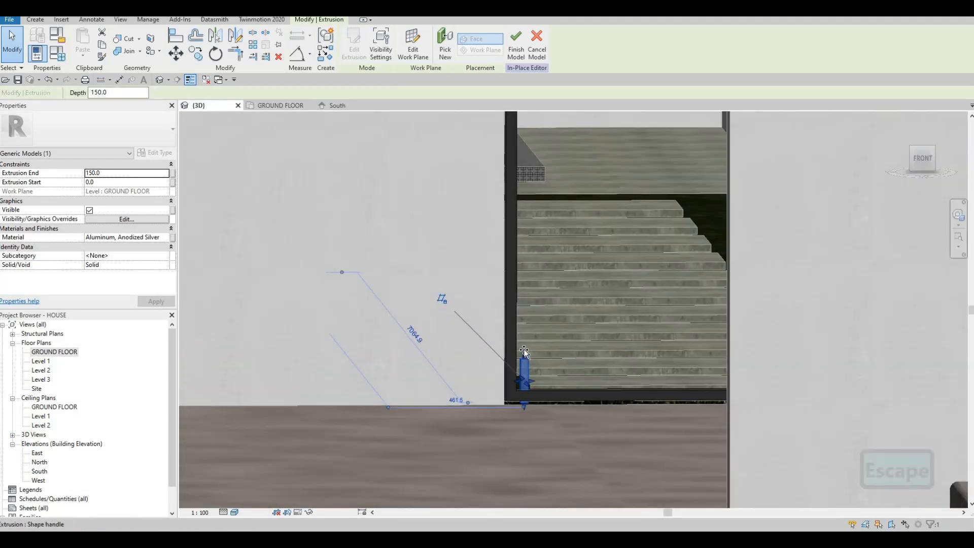
{"action": "left_click_drag", "start_coordinate": [523, 357], "coordinate": [524, 317]}
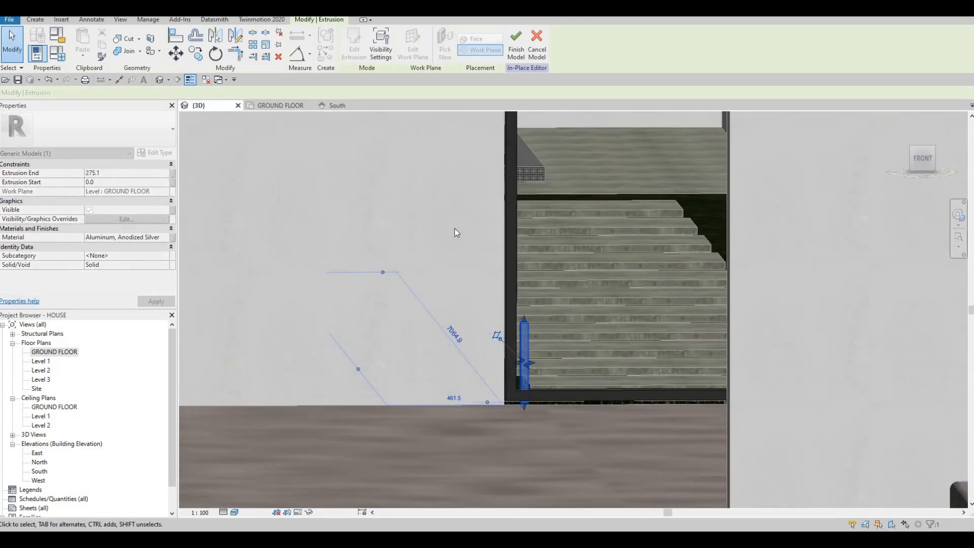
{"action": "scroll", "coordinate": [522, 407], "scroll_direction": "up", "scroll_amount": 1}
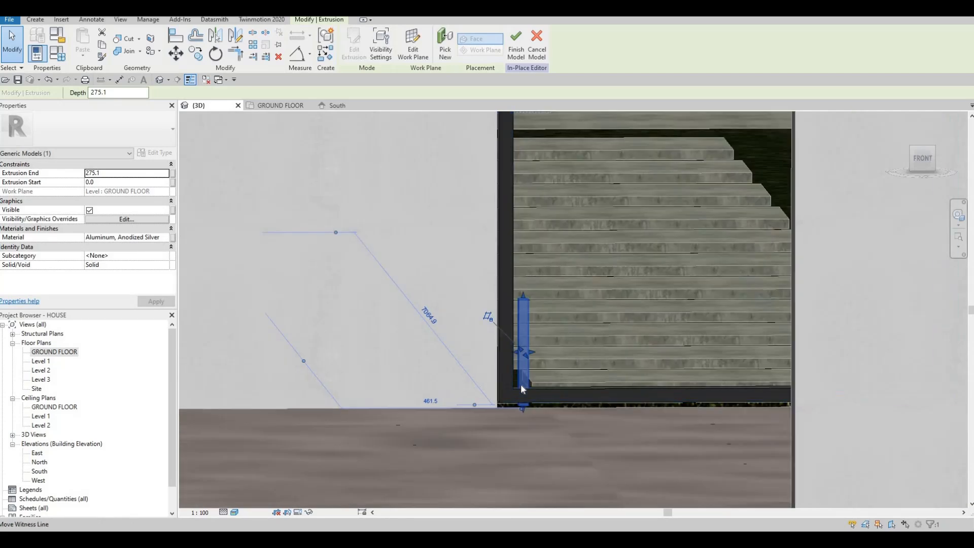
{"action": "key", "text": "Escape"}
Adjust the gate bar so it starts at about 45 mm on the frame's bottom rail and ends at about 304 mm
{"action": "scroll", "coordinate": [522, 406], "scroll_direction": "up", "scroll_amount": 1}
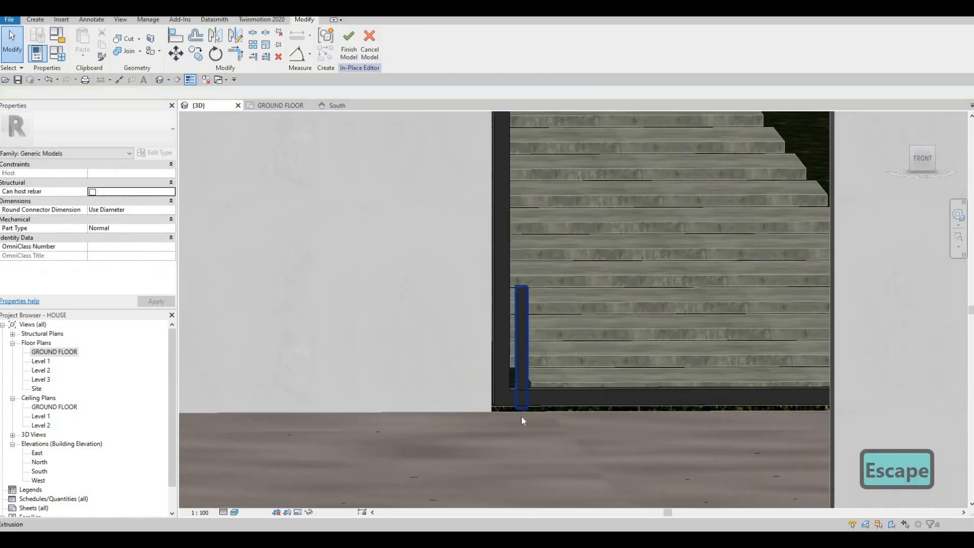
{"action": "left_click", "coordinate": [522, 413]}
{"action": "scroll", "coordinate": [522, 398], "scroll_direction": "up", "scroll_amount": 2}
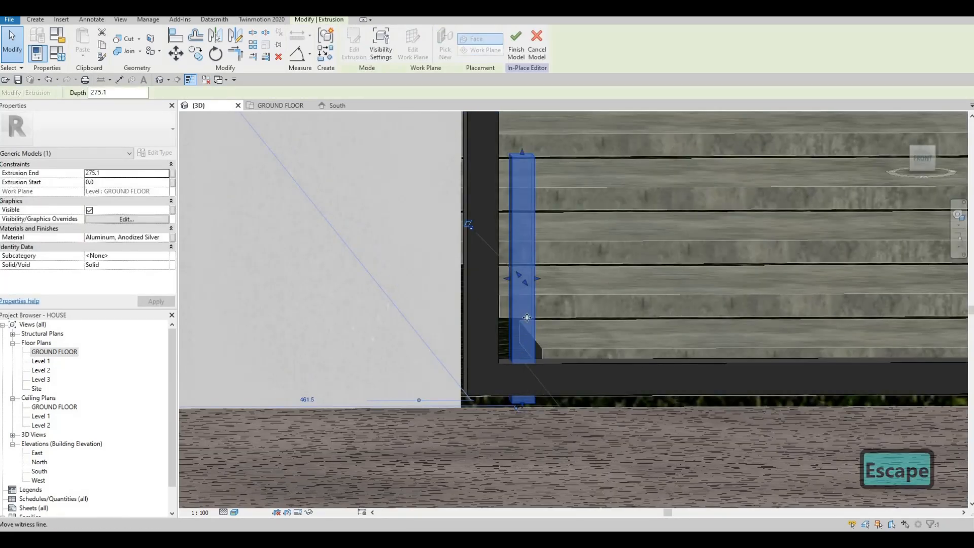
{"action": "key", "text": "Escape"}
{"action": "left_click", "coordinate": [525, 140]}
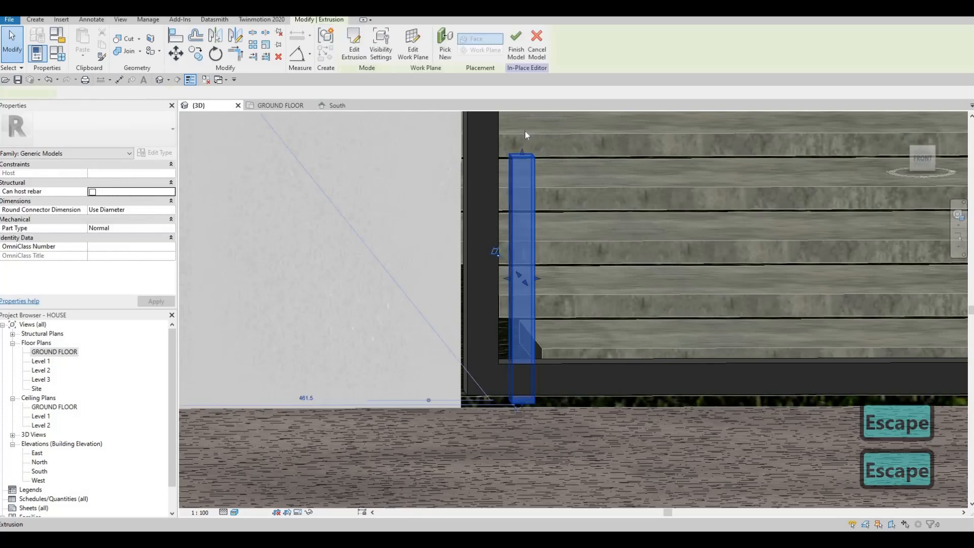
{"action": "scroll", "coordinate": [523, 405], "scroll_direction": "up", "scroll_amount": 3}
{"action": "left_click_drag", "start_coordinate": [522, 399], "coordinate": [528, 276]}
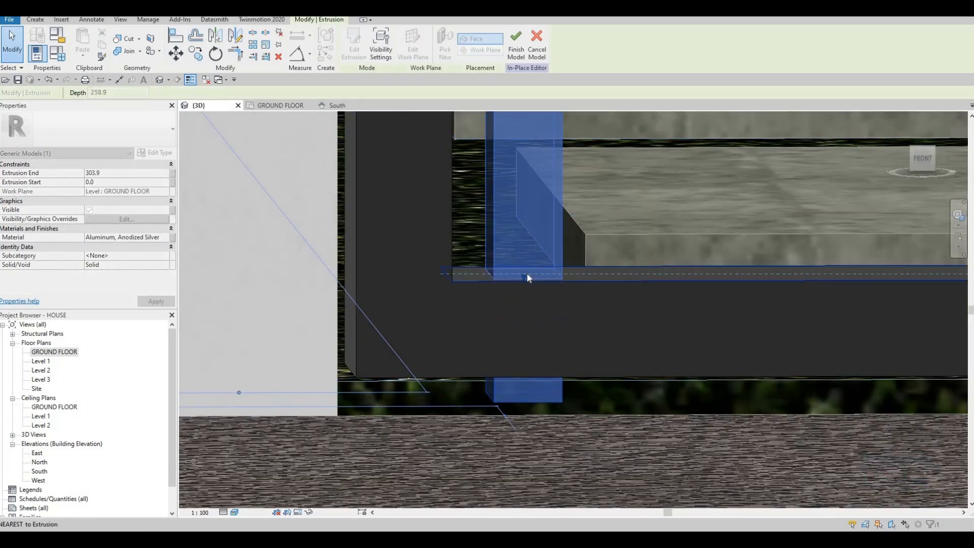
{"action": "scroll", "coordinate": [528, 276], "scroll_direction": "down", "scroll_amount": 2}
{"action": "scroll", "coordinate": [508, 330], "scroll_direction": "down", "scroll_amount": 5}
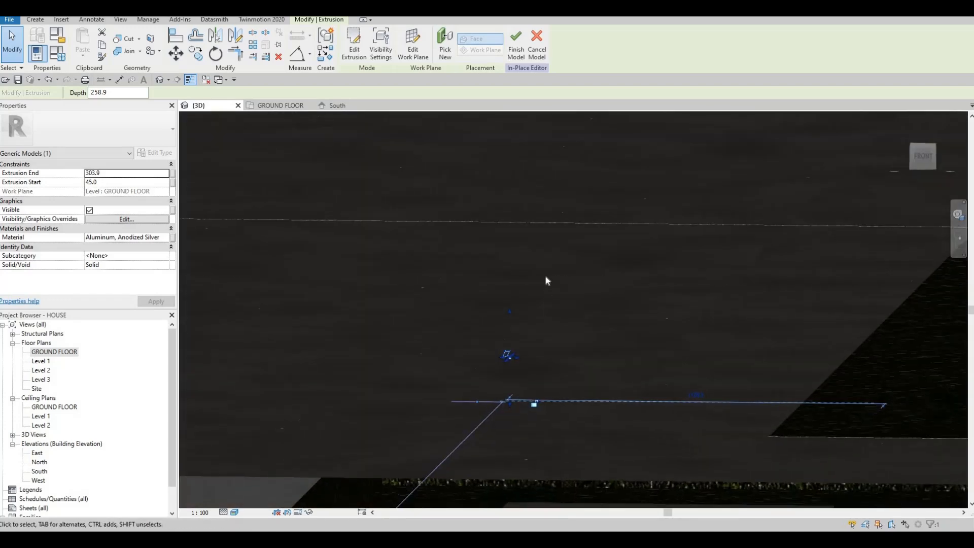
Align the top of the new vertical gate bar with the underside of the frame's top rail
{"action": "middle_click_drag", "start_coordinate": [546, 280], "coordinate": [518, 147], "text": "shift"}
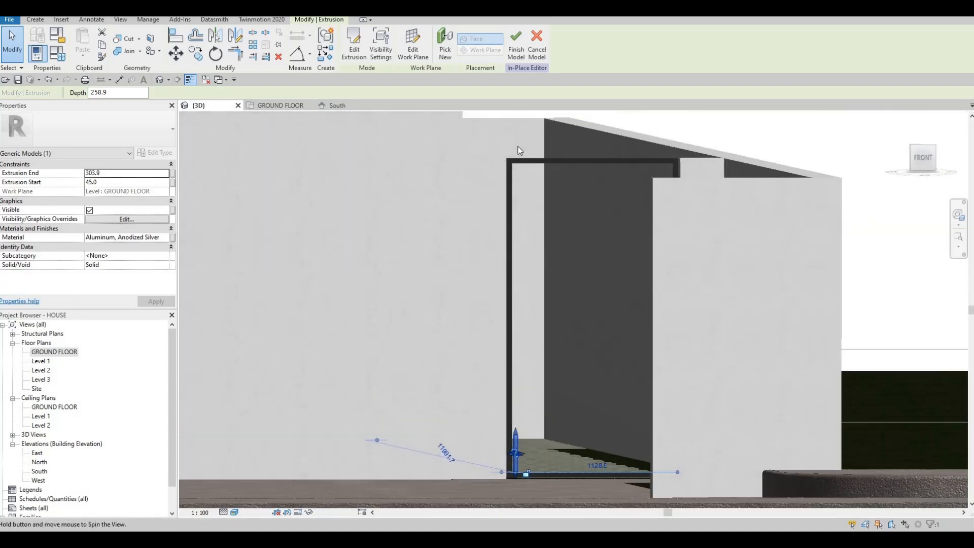
{"action": "scroll", "coordinate": [515, 163], "scroll_direction": "up", "scroll_amount": 4}
{"action": "key", "text": "a"}
{"action": "key", "text": "l"}
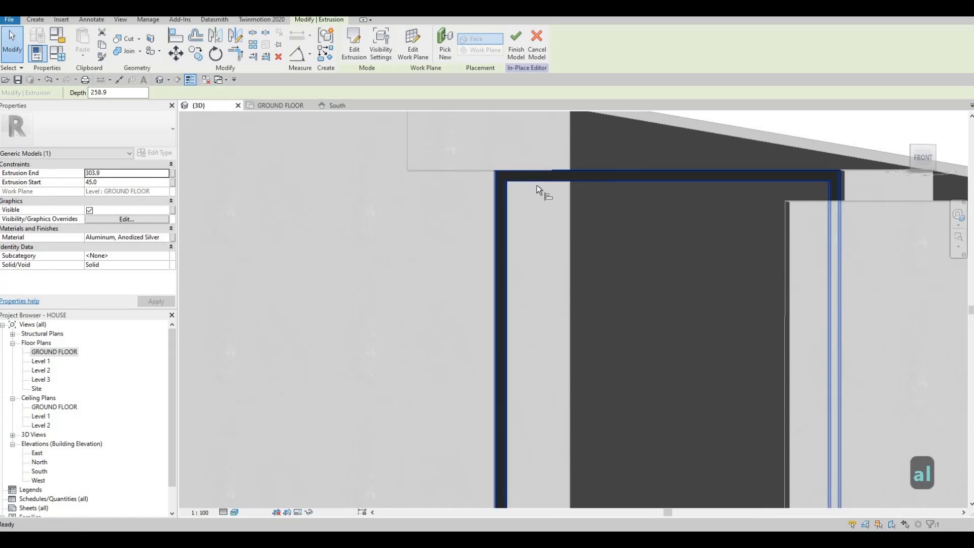
{"action": "key", "text": "Tab"}
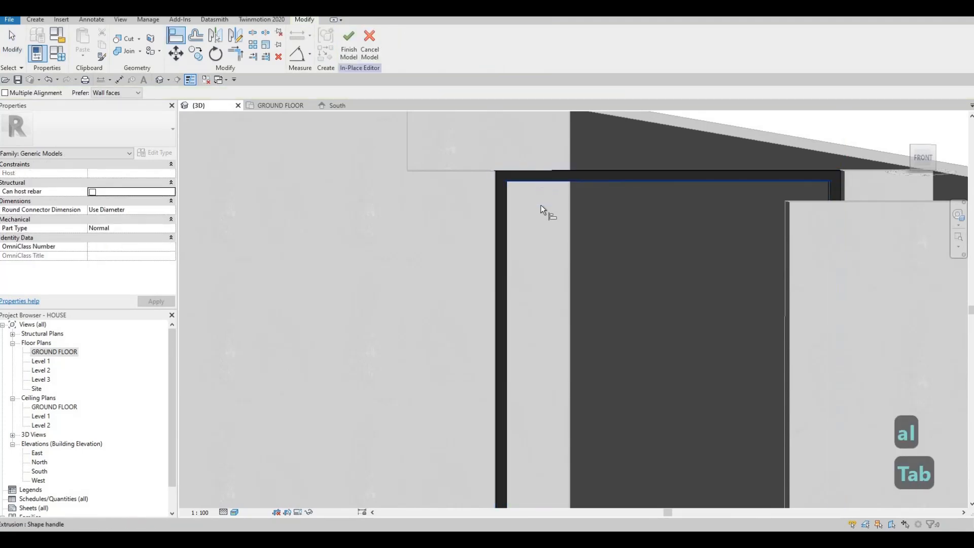
{"action": "scroll", "coordinate": [538, 372], "scroll_direction": "down", "scroll_amount": 3}
{"action": "middle_click_drag", "start_coordinate": [528, 462], "coordinate": [537, 468], "text": "shift"}
{"action": "scroll", "coordinate": [535, 468], "scroll_direction": "up", "scroll_amount": 3}
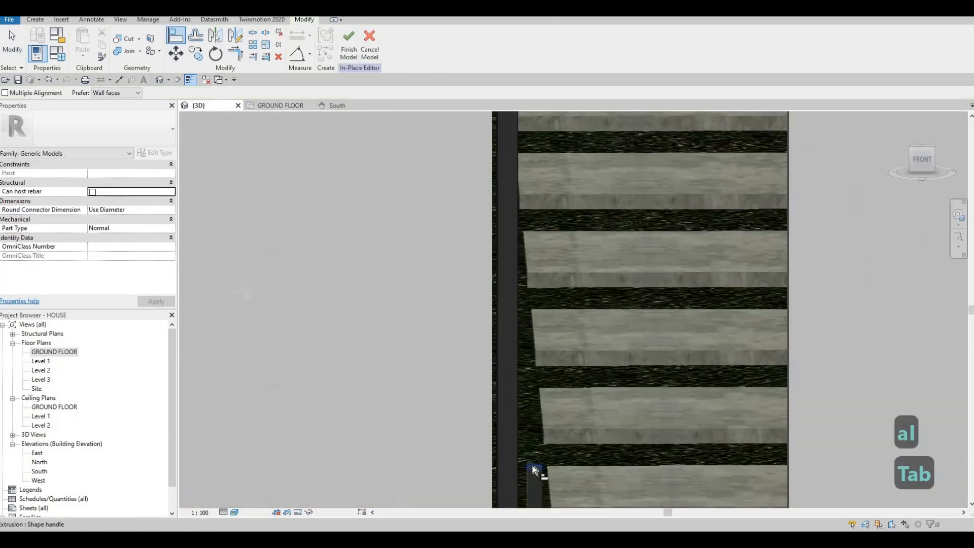
{"action": "left_click", "coordinate": [535, 467]}
{"action": "scroll", "coordinate": [553, 370], "scroll_direction": "down", "scroll_amount": 5}
{"action": "key", "text": "Escape"}
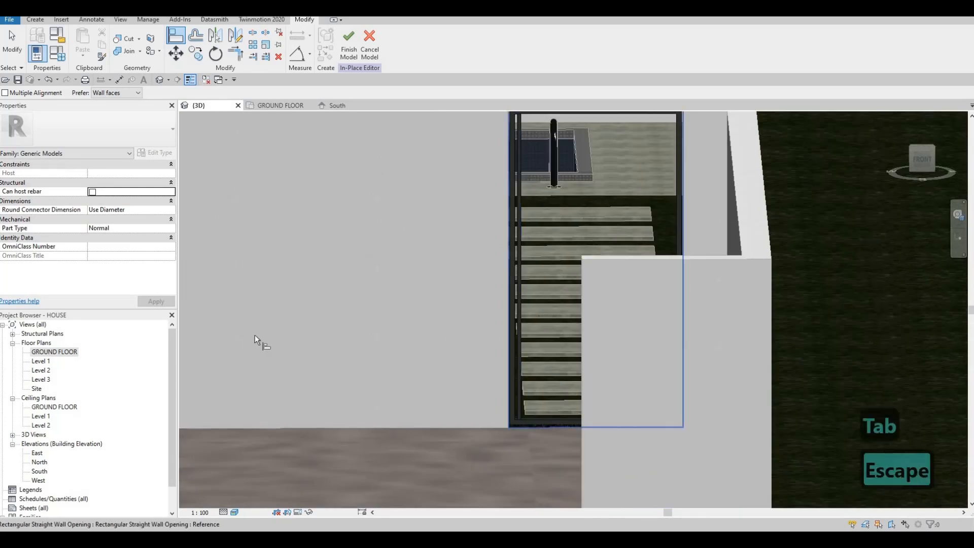
Open the GROUND FLOOR plan and select the new vertical bar beside the gate frame's left jamb
{"action": "double_click", "coordinate": [55, 353]}
{"action": "key", "text": "Escape"}
{"action": "scroll", "coordinate": [449, 284], "scroll_direction": "down", "scroll_amount": 4}
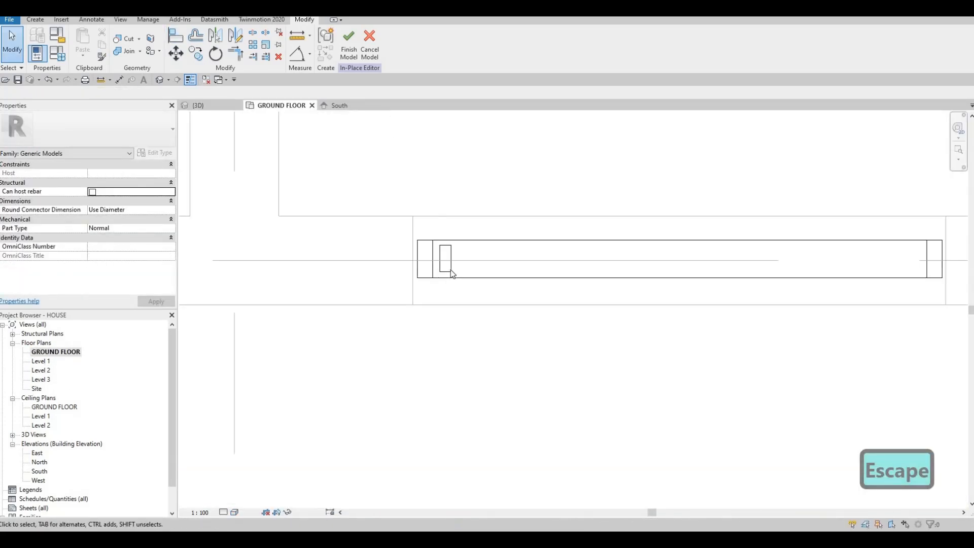
{"action": "key", "text": "Escape"}
{"action": "left_click", "coordinate": [450, 272]}
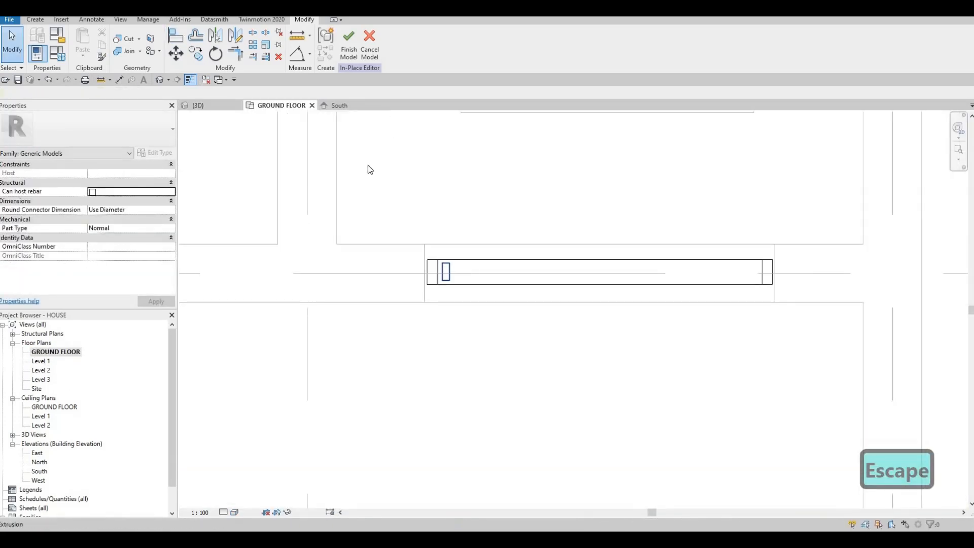
Try to array the gate bar across the frame as 15 items over 1040 mm, with the count changed to 16
{"action": "left_click", "coordinate": [249, 48]}
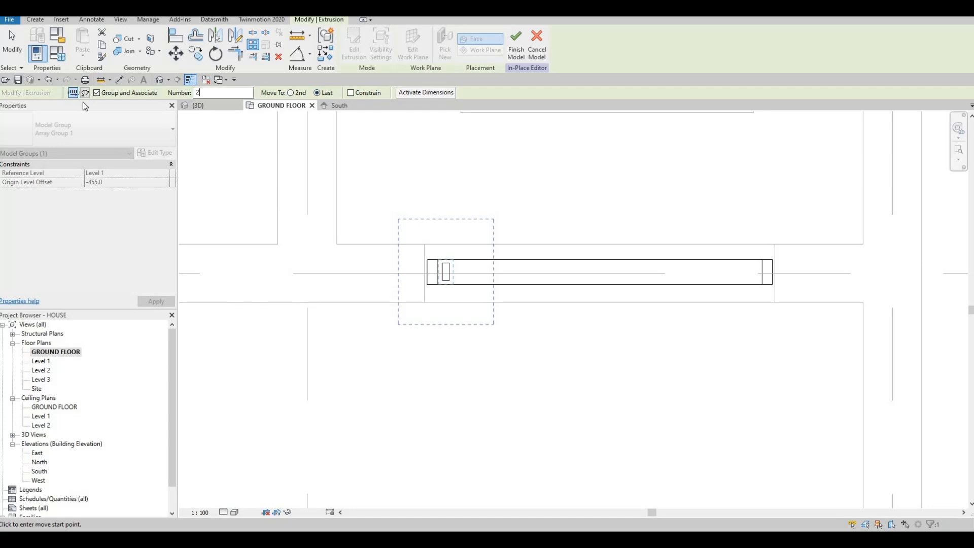
{"action": "key", "text": "Tab"}
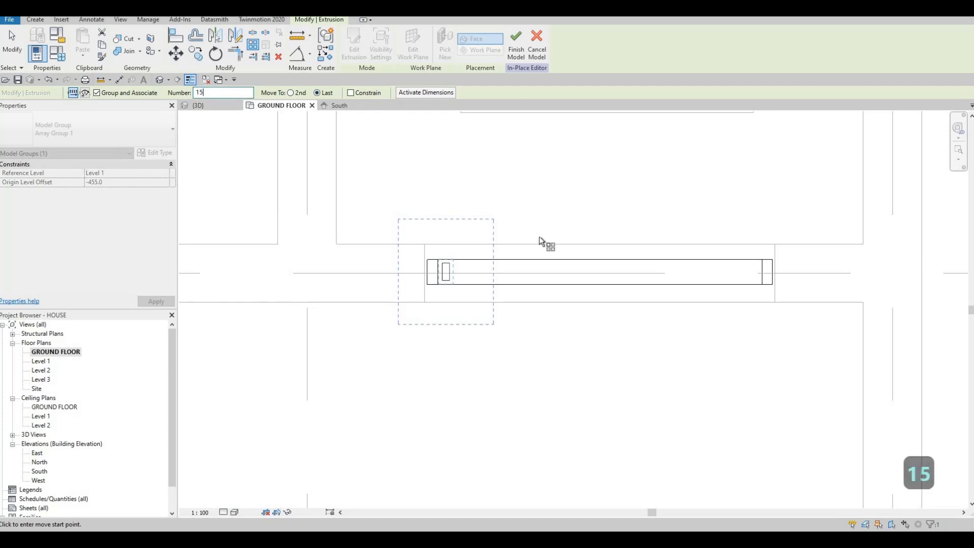
{"action": "left_click", "coordinate": [449, 269]}
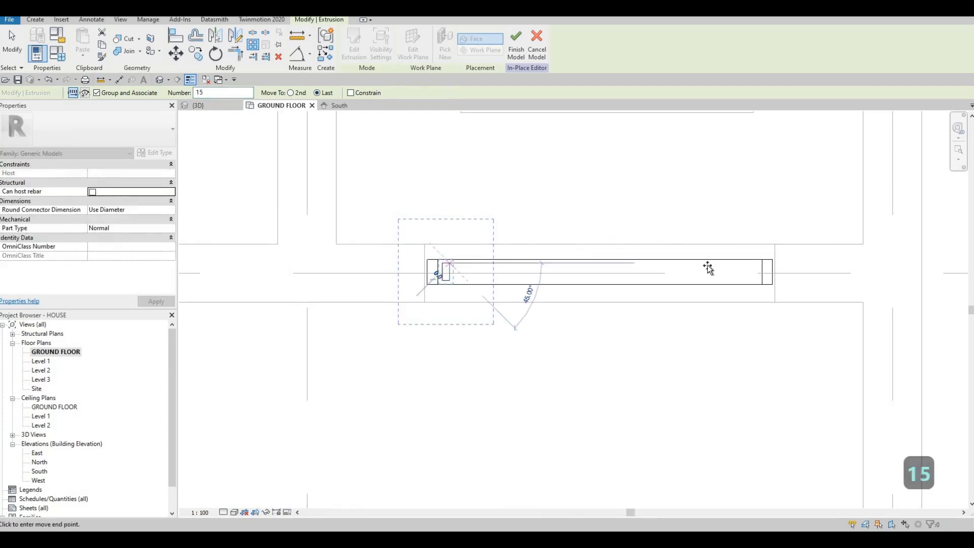
{"action": "left_click", "coordinate": [703, 308]}
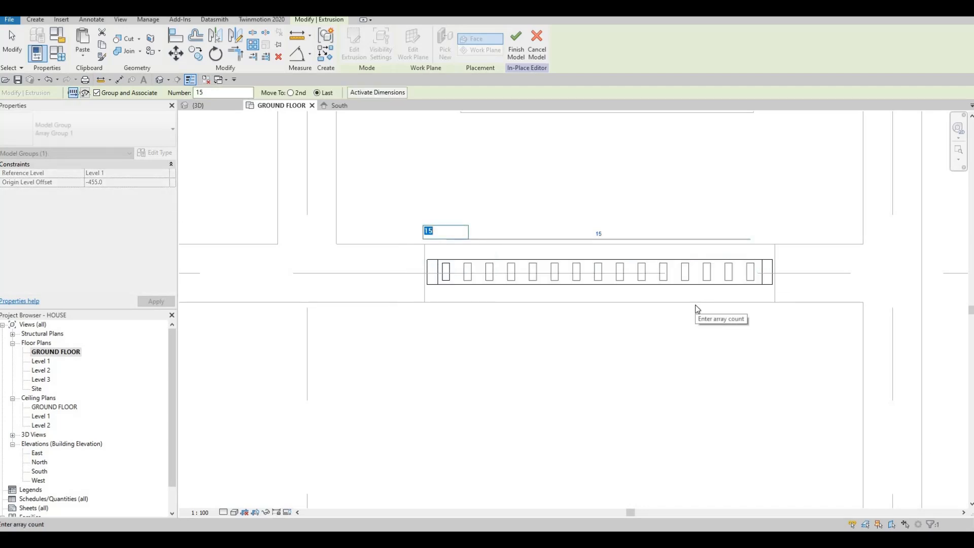
{"action": "key", "text": "Right"}
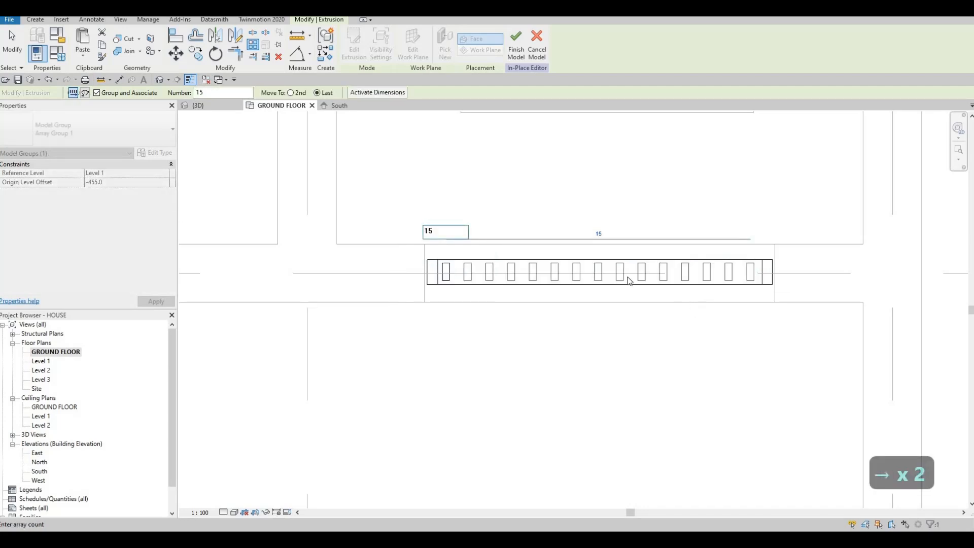
{"action": "left_click", "coordinate": [369, 225]}
{"action": "type", "text": "1"}
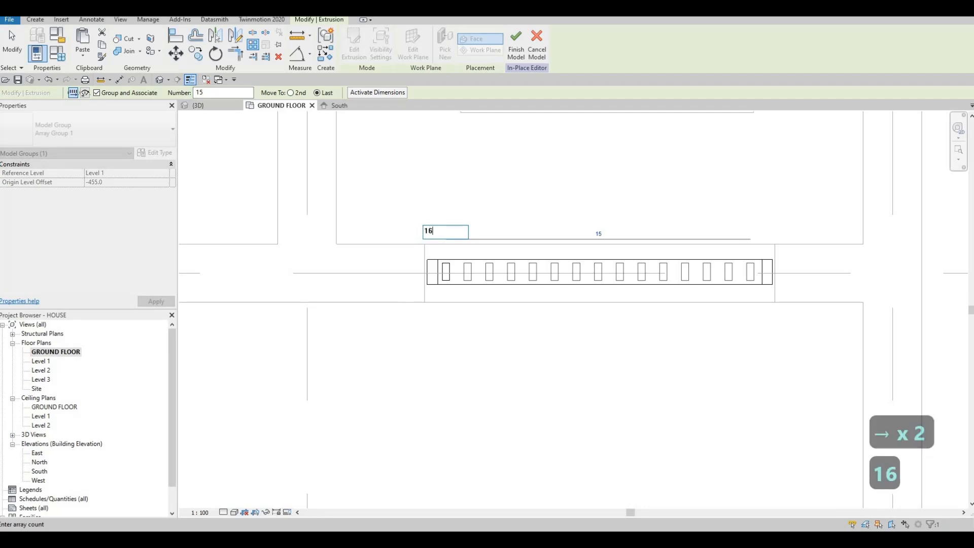
{"action": "key", "text": "Return"}
{"action": "key", "text": "Escape"}
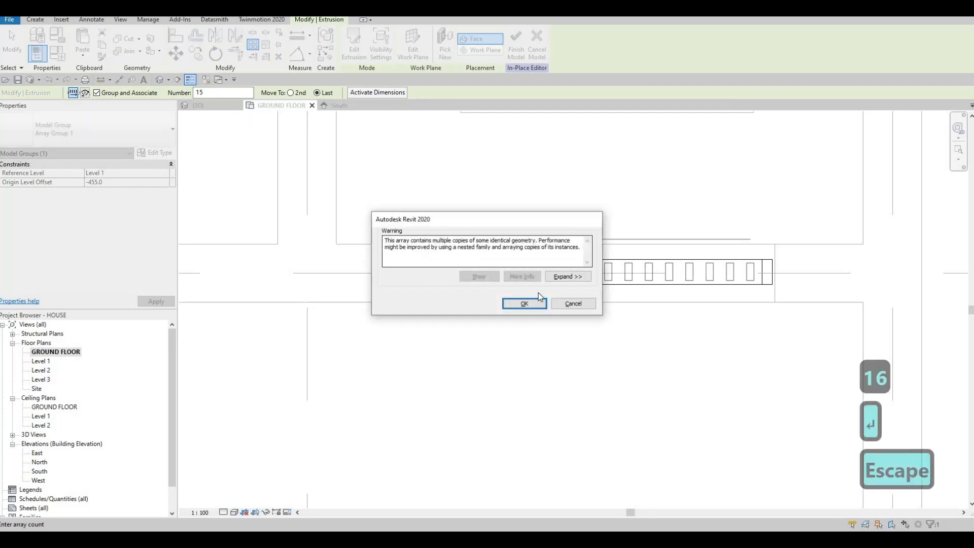
Array the gate bar as 16 grouped items across the frame, with the last one 1050 mm from the first
{"action": "left_click", "coordinate": [446, 274]}
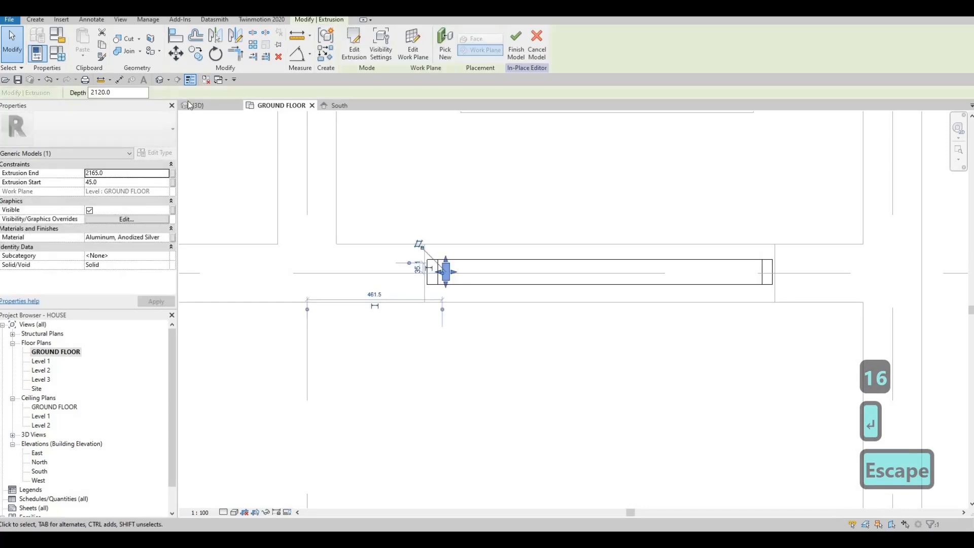
{"action": "left_click", "coordinate": [255, 49]}
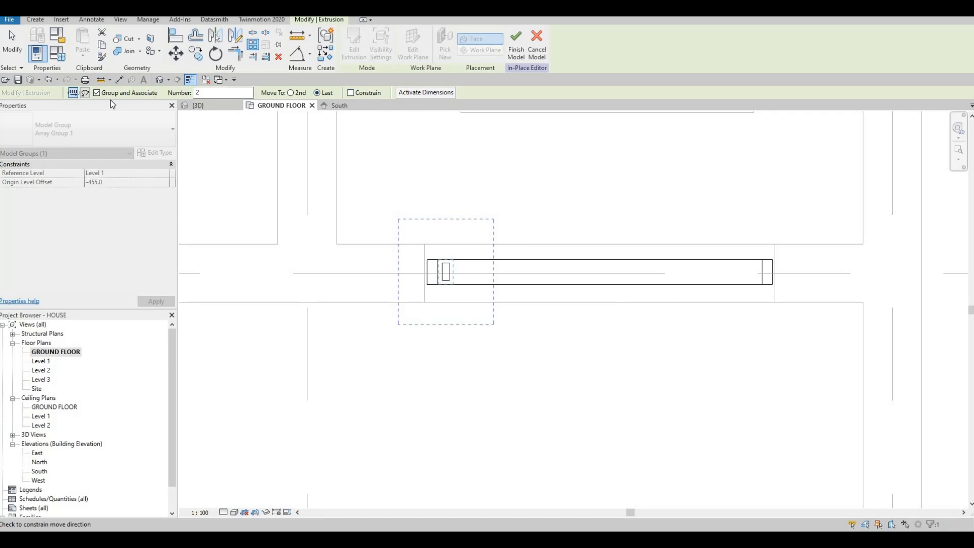
{"action": "type", "text": "16"}
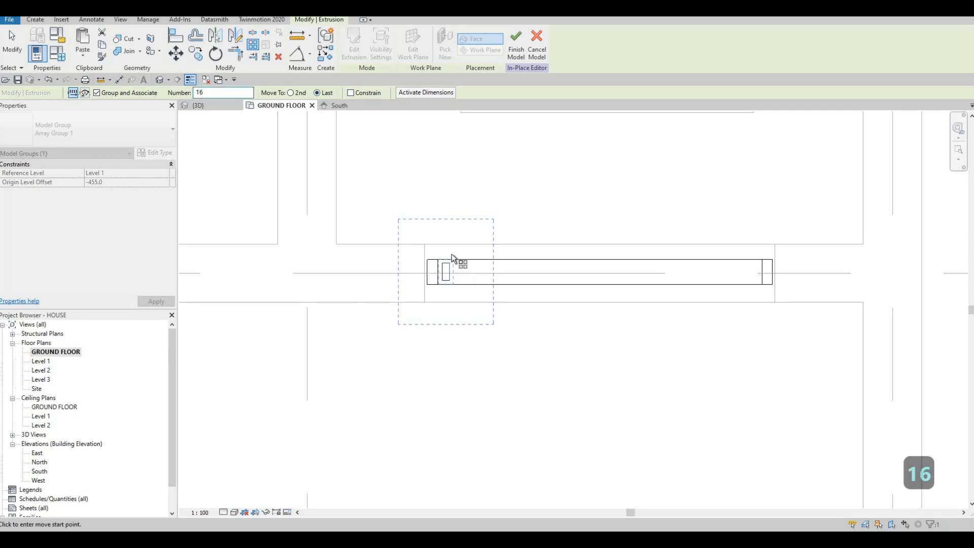
{"action": "scroll", "coordinate": [451, 254], "scroll_direction": "up", "scroll_amount": 2}
{"action": "left_click", "coordinate": [451, 251]}
{"action": "scroll", "coordinate": [686, 257], "scroll_direction": "down", "scroll_amount": 1}
{"action": "middle_click_drag", "start_coordinate": [842, 260], "coordinate": [658, 251]}
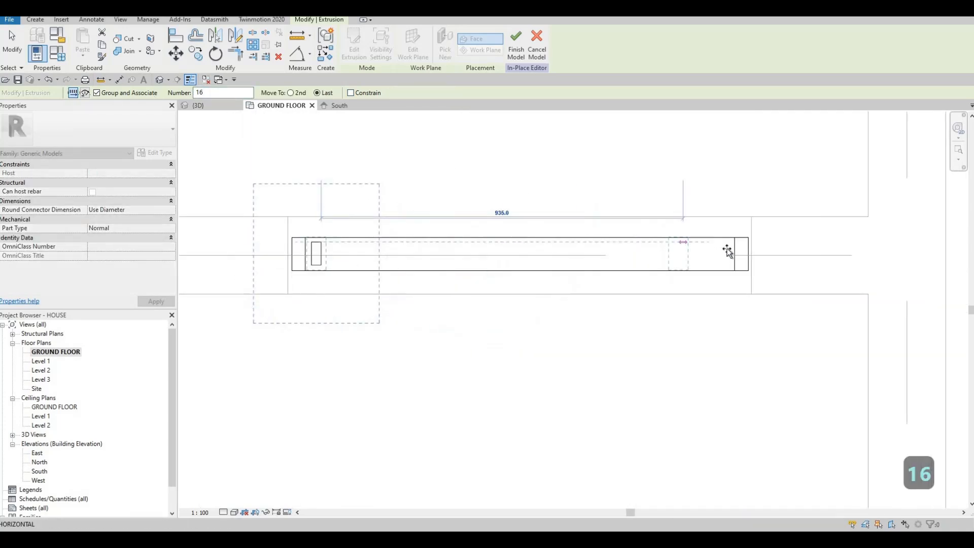
{"action": "left_click", "coordinate": [678, 279]}
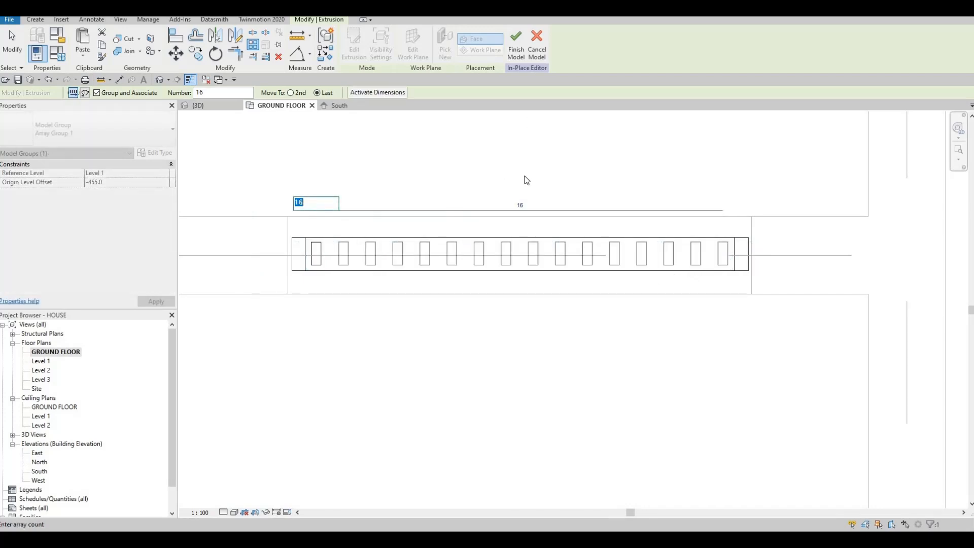
{"action": "scroll", "coordinate": [510, 154], "scroll_direction": "down", "scroll_amount": 1}
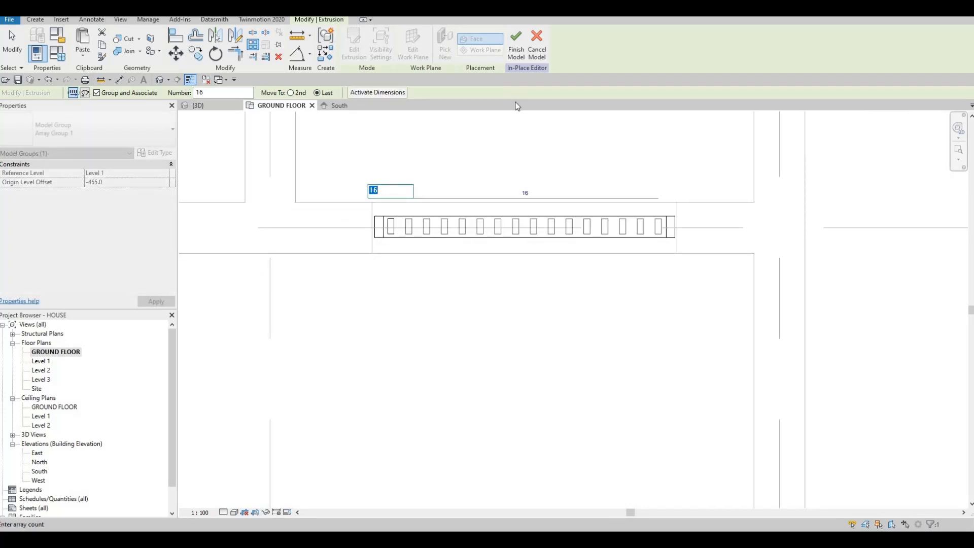
{"action": "key", "text": "Return"}
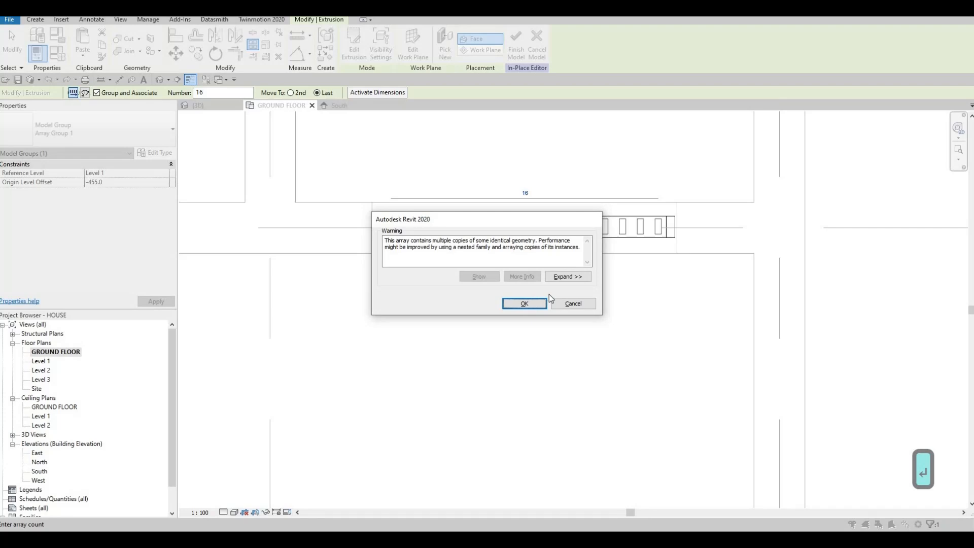
{"action": "left_click", "coordinate": [525, 303]}
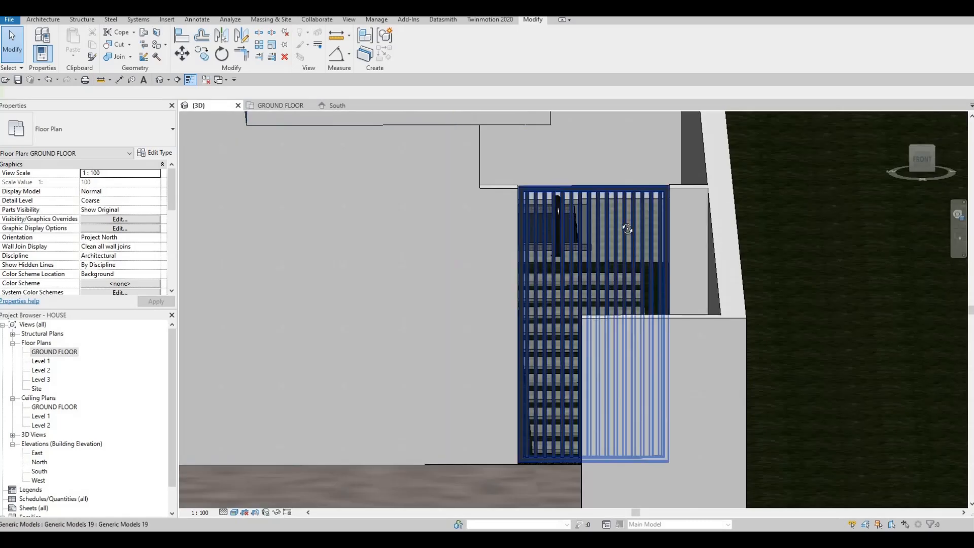
{"action": "middle_click_drag", "start_coordinate": [625, 226], "coordinate": [616, 299], "text": "shift"}
{"action": "key", "text": "Escape"}
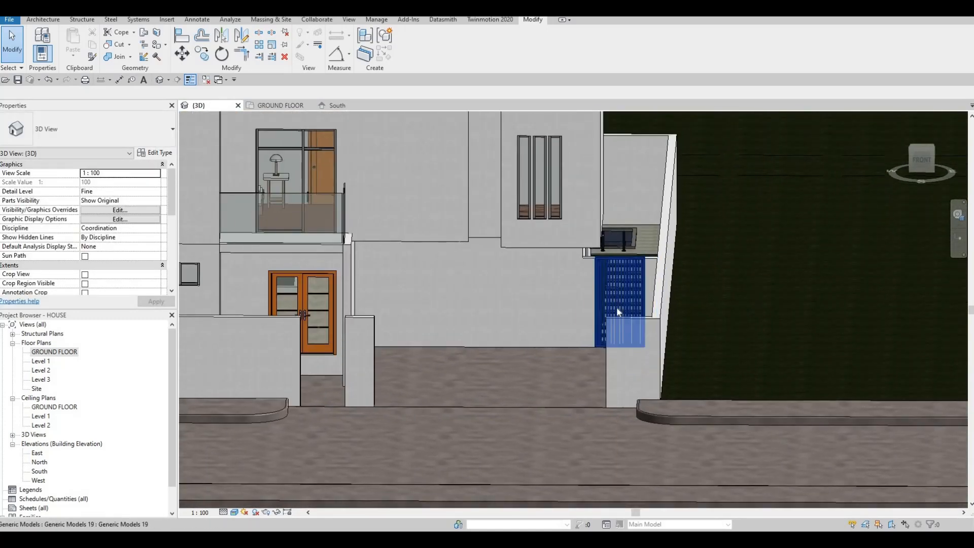
{"action": "middle_click_drag", "start_coordinate": [538, 333], "coordinate": [382, 331], "text": "shift"}
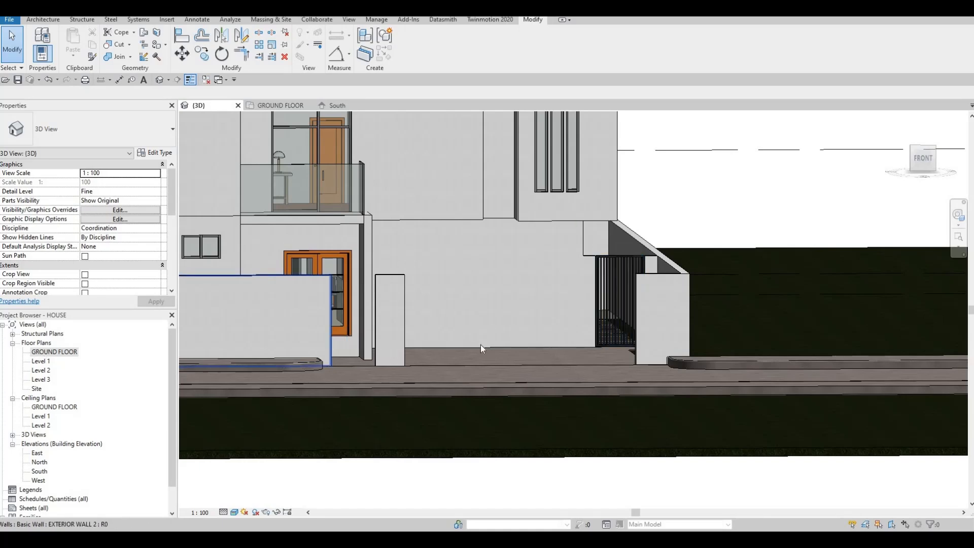
{"action": "middle_click_drag", "start_coordinate": [468, 429], "coordinate": [56, 359], "text": "shift"}
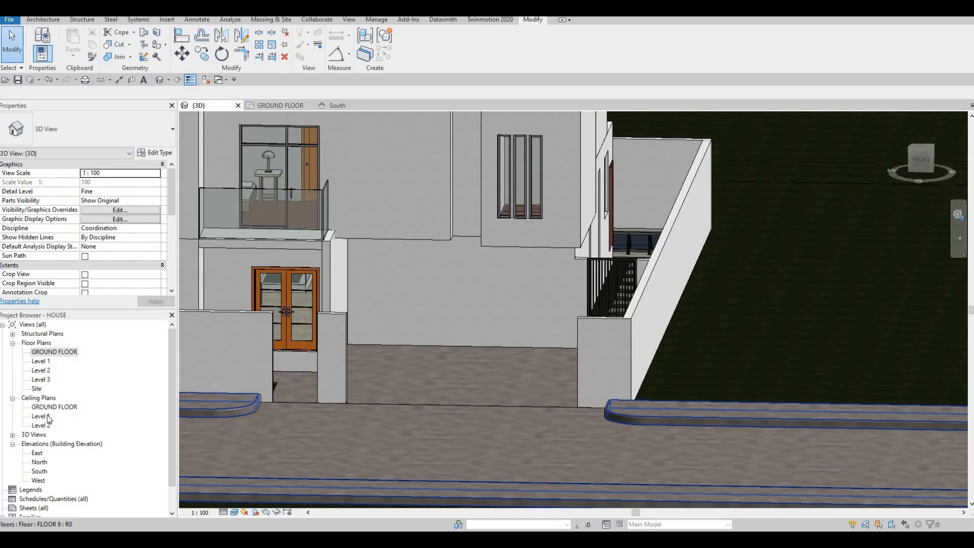
In the South elevation, edit the barred gate in place and start an extrusion on the face of the front boundary wall, EXTERIOR WALL 2
{"action": "left_click", "coordinate": [337, 105]}
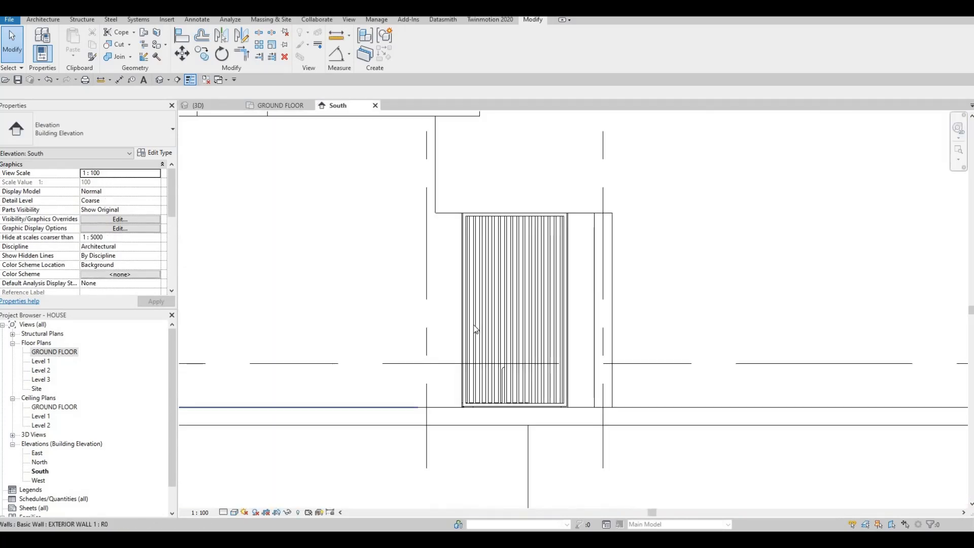
{"action": "scroll", "coordinate": [411, 346], "scroll_direction": "down", "scroll_amount": 4}
{"action": "scroll", "coordinate": [376, 312], "scroll_direction": "up", "scroll_amount": 4}
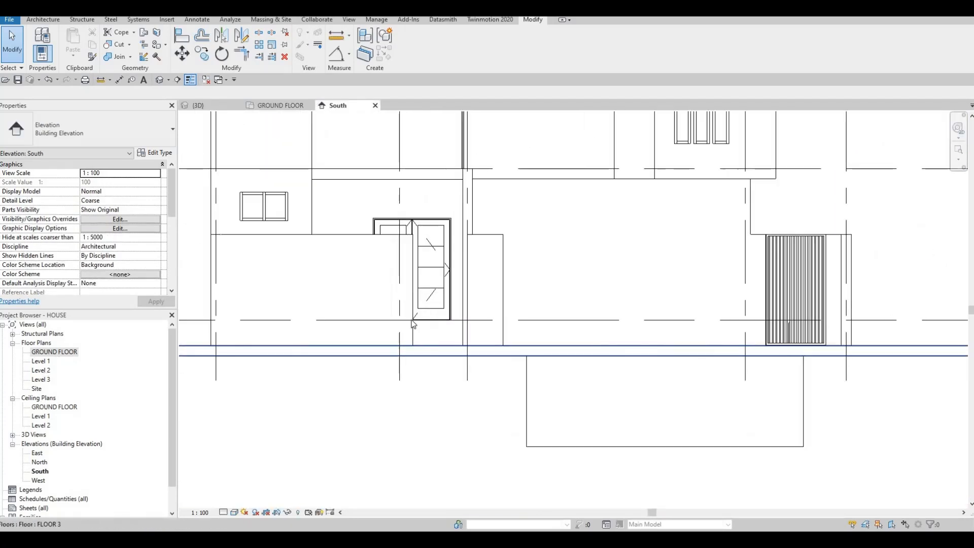
{"action": "middle_click_drag", "start_coordinate": [373, 307], "coordinate": [354, 304]}
{"action": "left_click", "coordinate": [41, 20]}
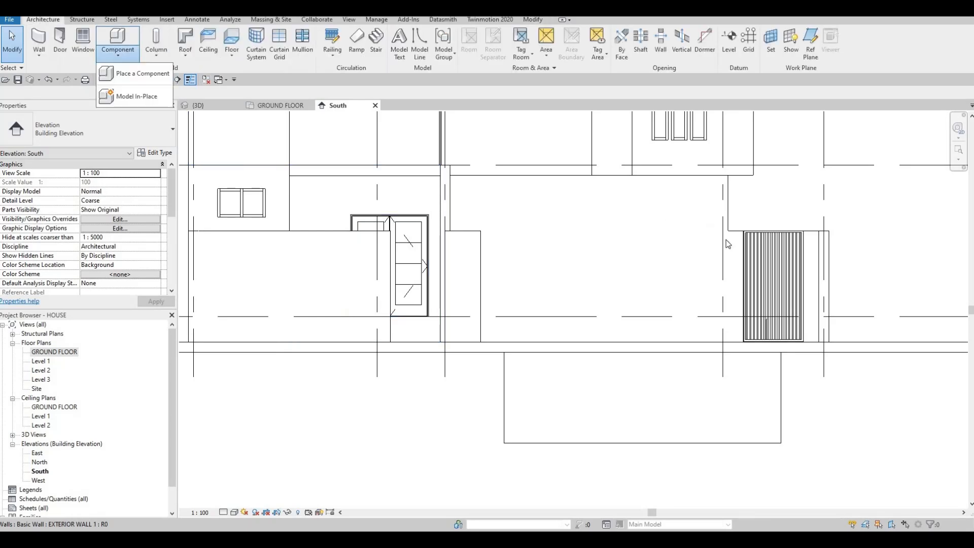
{"action": "key", "text": "Escape"}
{"action": "key", "text": "Escape"}
{"action": "left_click", "coordinate": [757, 262]}
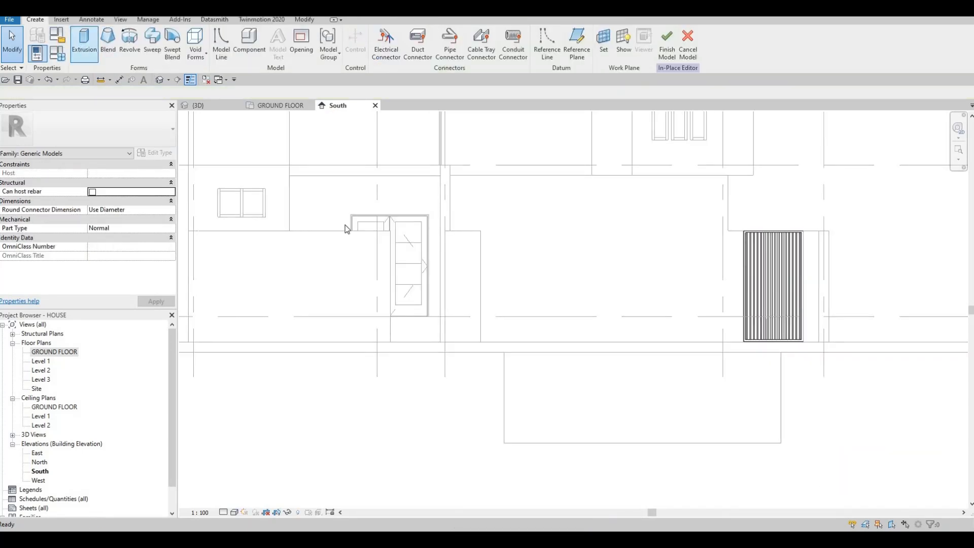
{"action": "key", "text": "Return"}
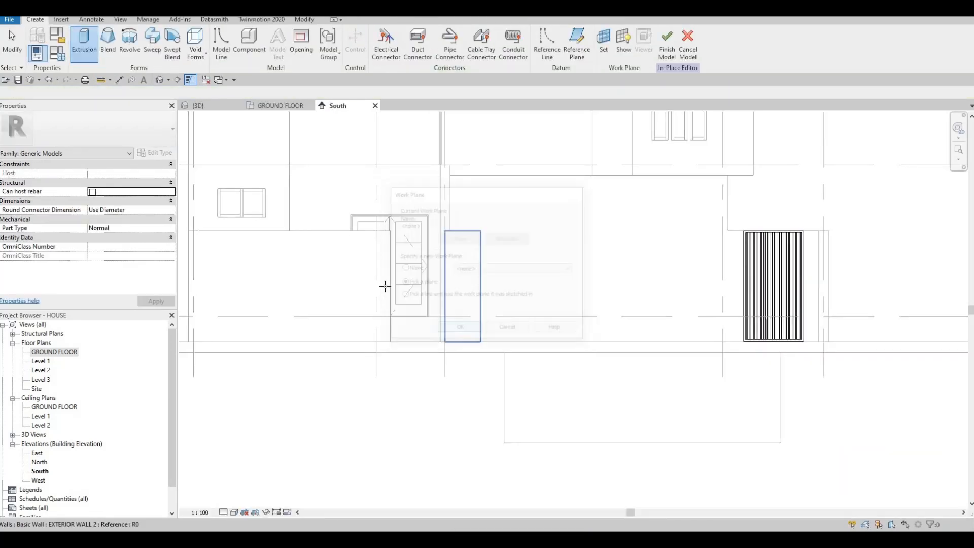
{"action": "left_click", "coordinate": [396, 266]}
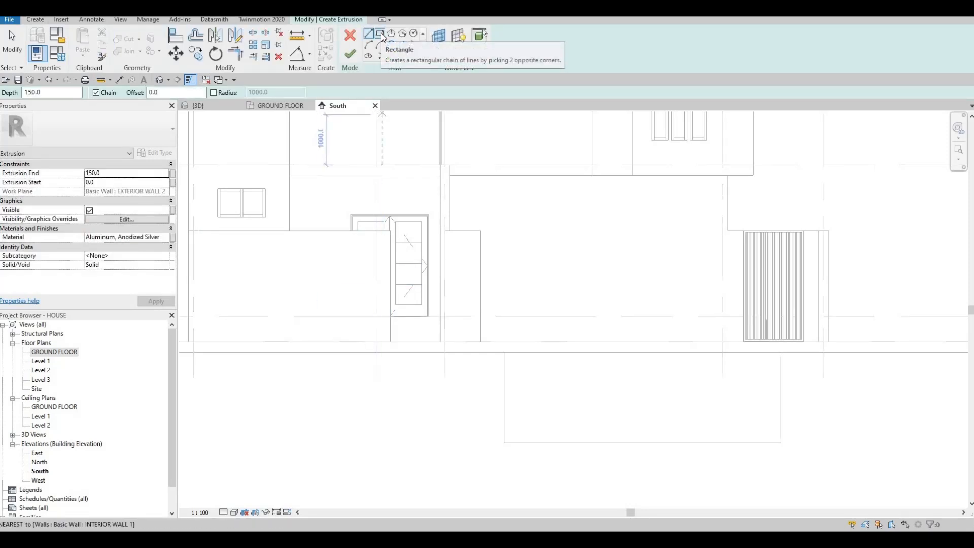
Sketch a rectangle about 1083 mm wide and 2200 mm high filling the entrance opening between the front boundary walls
{"action": "left_click", "coordinate": [382, 33]}
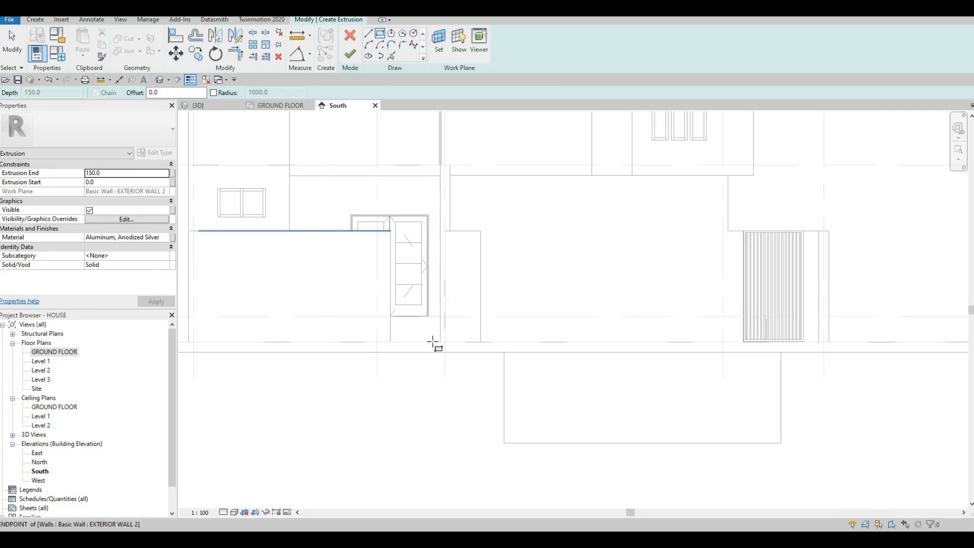
{"action": "scroll", "coordinate": [443, 341], "scroll_direction": "up", "scroll_amount": 5}
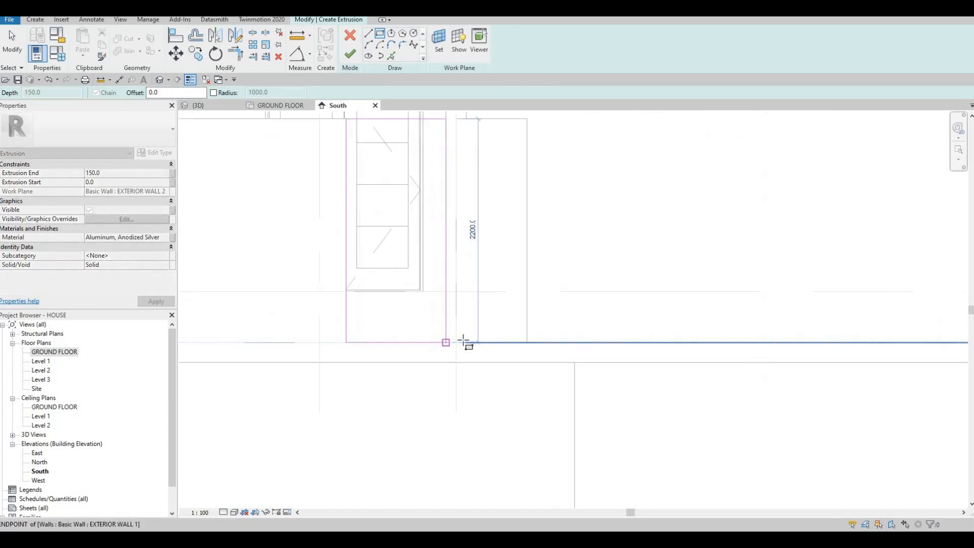
{"action": "left_click", "coordinate": [407, 340]}
{"action": "key", "text": "Escape"}
{"action": "key", "text": "Escape"}
Nudge the bottom, right and left edges of the gate rectangle inward by 10 mm each to leave clearance in the opening
{"action": "left_click", "coordinate": [422, 340]}
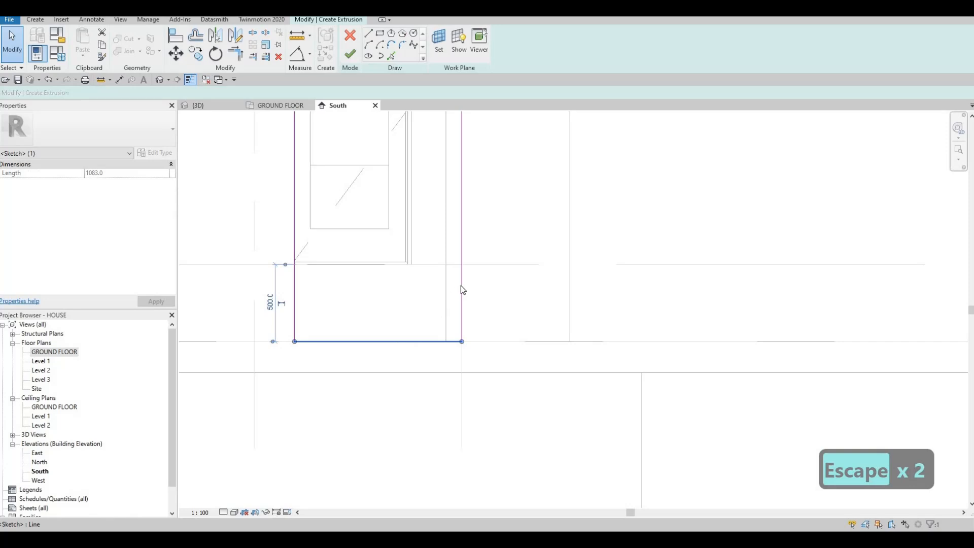
{"action": "left_click", "coordinate": [461, 305]}
{"action": "key", "text": "Left"}
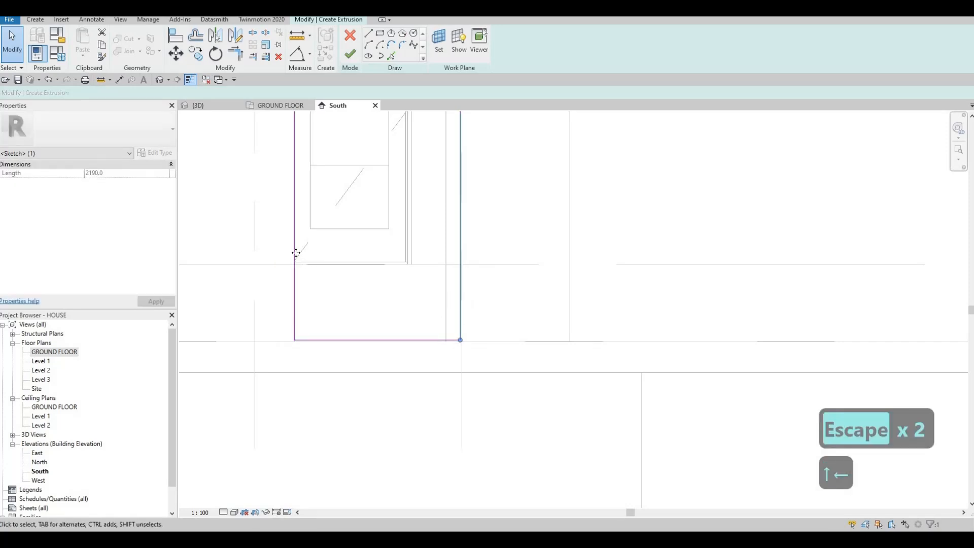
{"action": "left_click", "coordinate": [295, 257]}
{"action": "key", "text": "Down"}
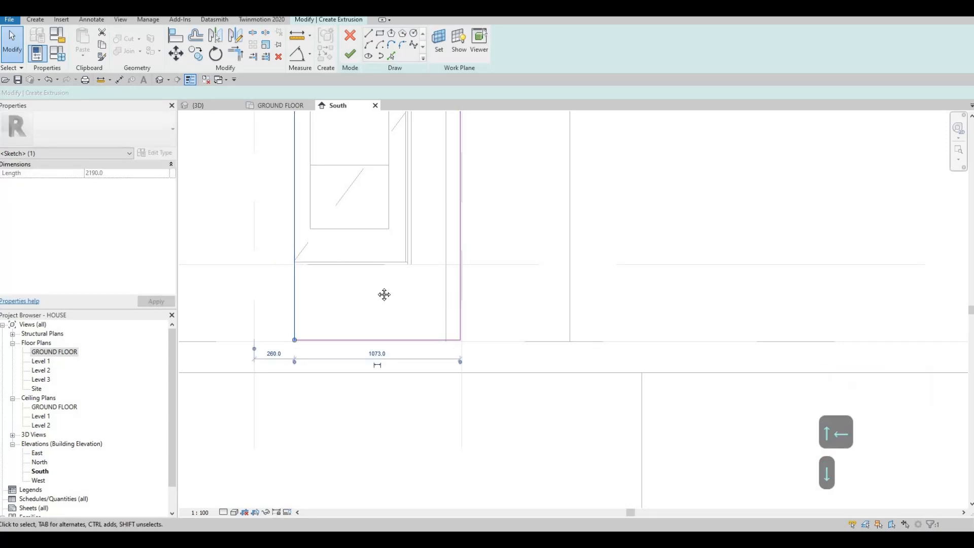
{"action": "key", "text": "Right"}
{"action": "middle_click_drag", "start_coordinate": [384, 289], "coordinate": [415, 326]}
{"action": "scroll", "coordinate": [367, 222], "scroll_direction": "down", "scroll_amount": 2}
{"action": "key", "text": "Escape"}
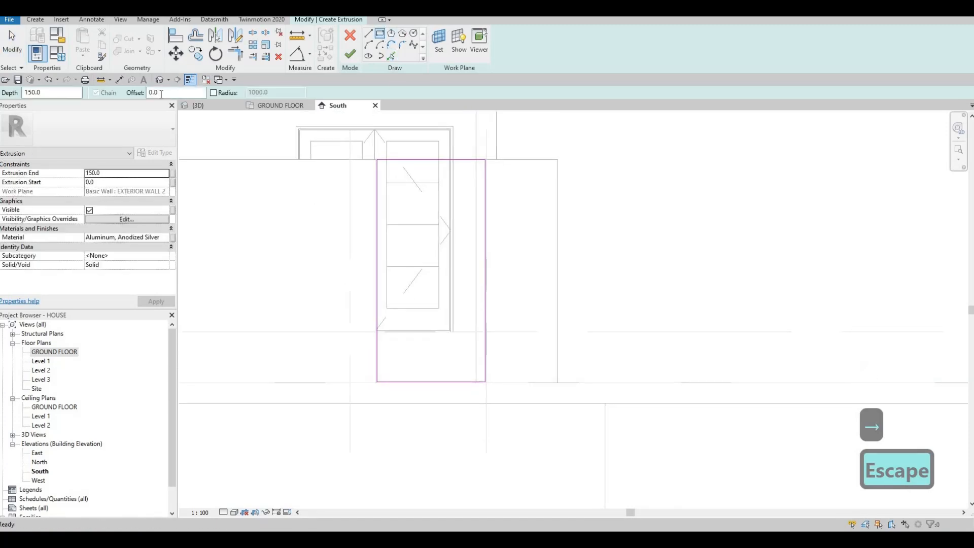
Add an inner rectangle offset 35 mm inward from the gate outline and finish the frame extrusion
{"action": "left_click", "coordinate": [108, 93]}
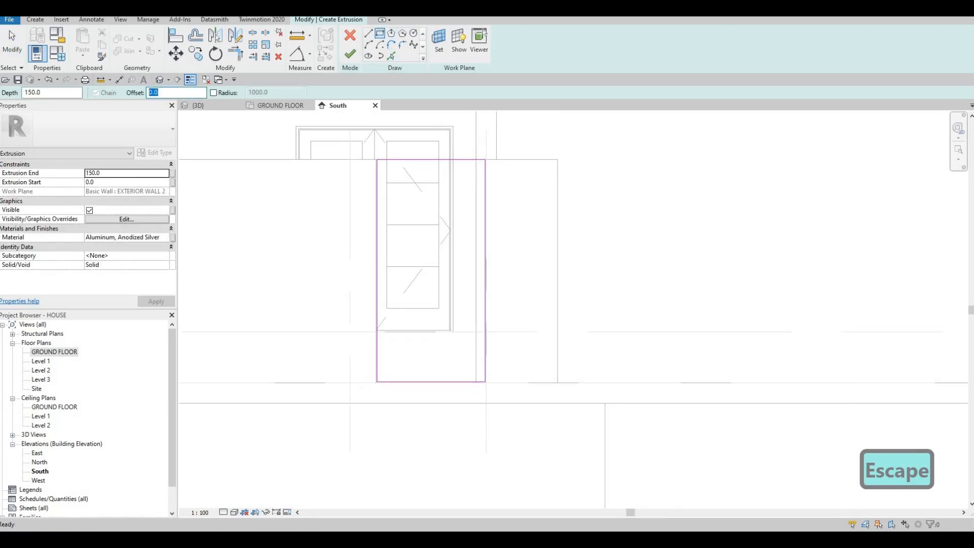
{"action": "type", "text": "35"}
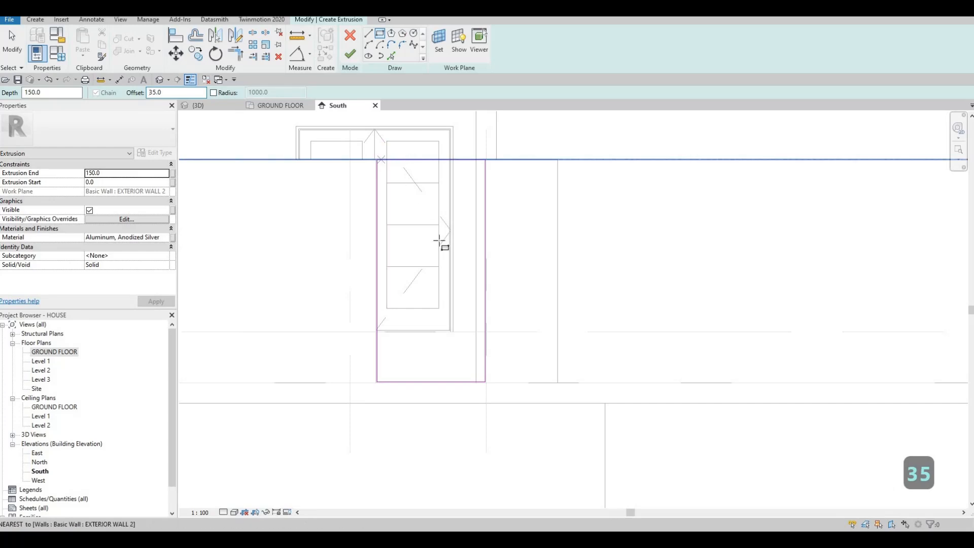
{"action": "left_click", "coordinate": [377, 160]}
{"action": "key", "text": "space"}
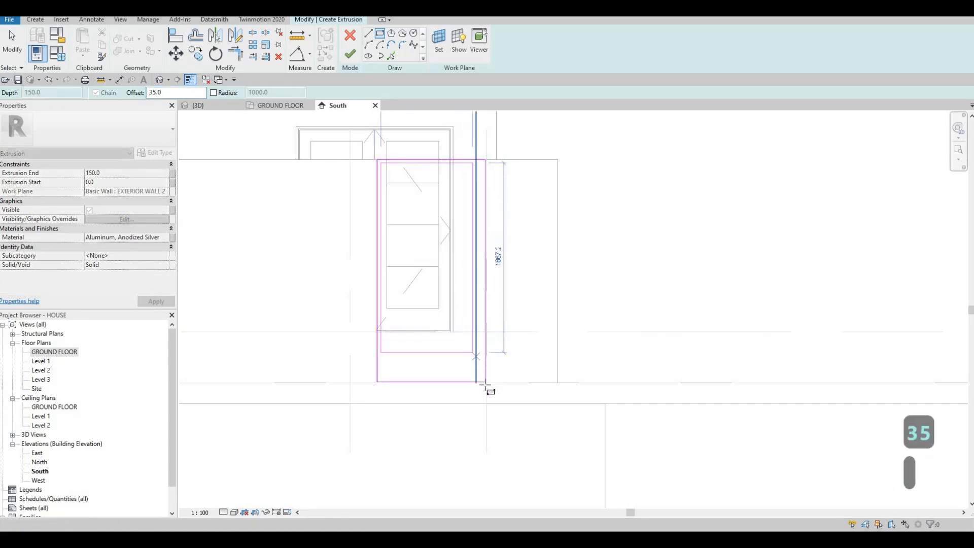
{"action": "scroll", "coordinate": [485, 387], "scroll_direction": "up", "scroll_amount": 5}
{"action": "left_click", "coordinate": [486, 398]}
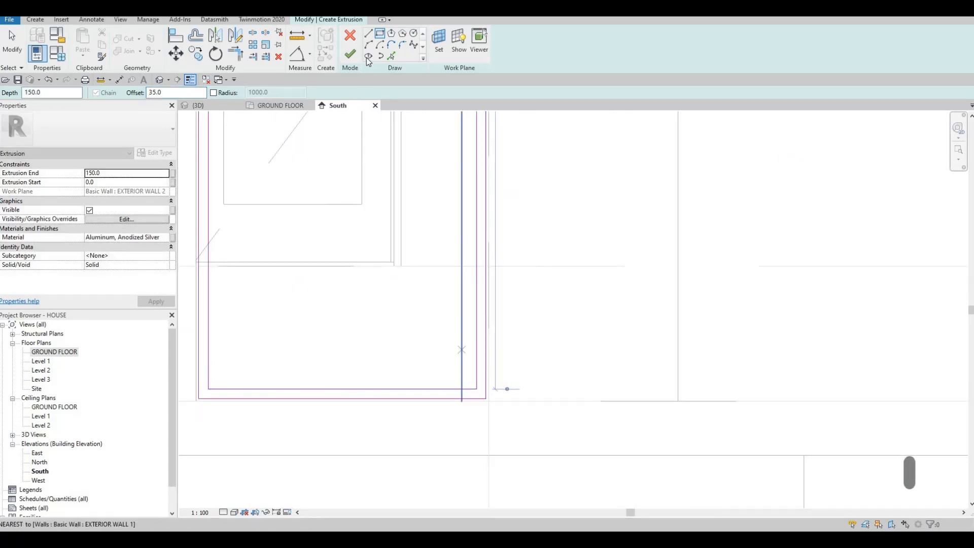
{"action": "key", "text": "Escape"}
{"action": "left_click", "coordinate": [350, 54]}
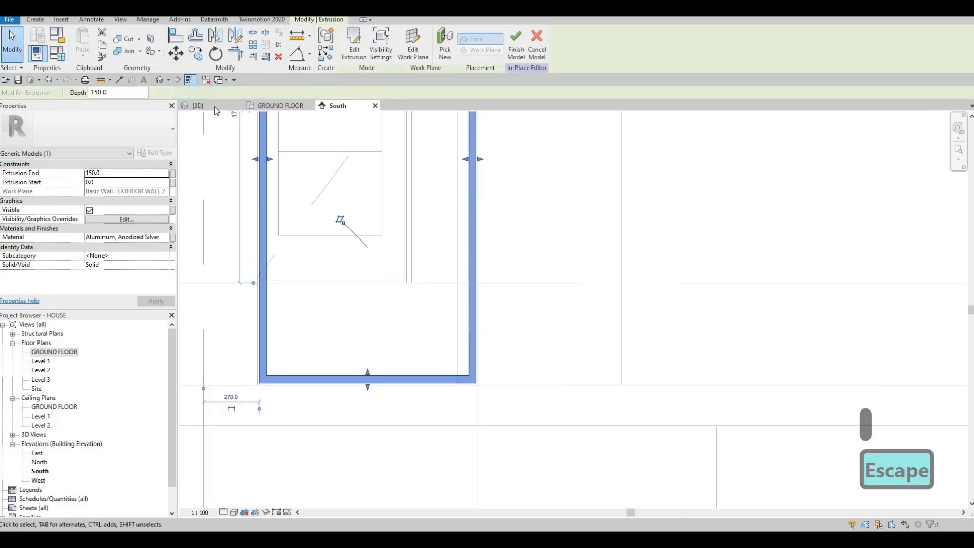
In the 3D view, pull the frame's front and back faces within the boundary wall's thickness, for a depth of about 138 mm
{"action": "key", "text": "ctrl+Tab"}
{"action": "middle_click_drag", "start_coordinate": [471, 263], "coordinate": [327, 369], "text": "shift"}
{"action": "scroll", "coordinate": [329, 370], "scroll_direction": "up", "scroll_amount": 4}
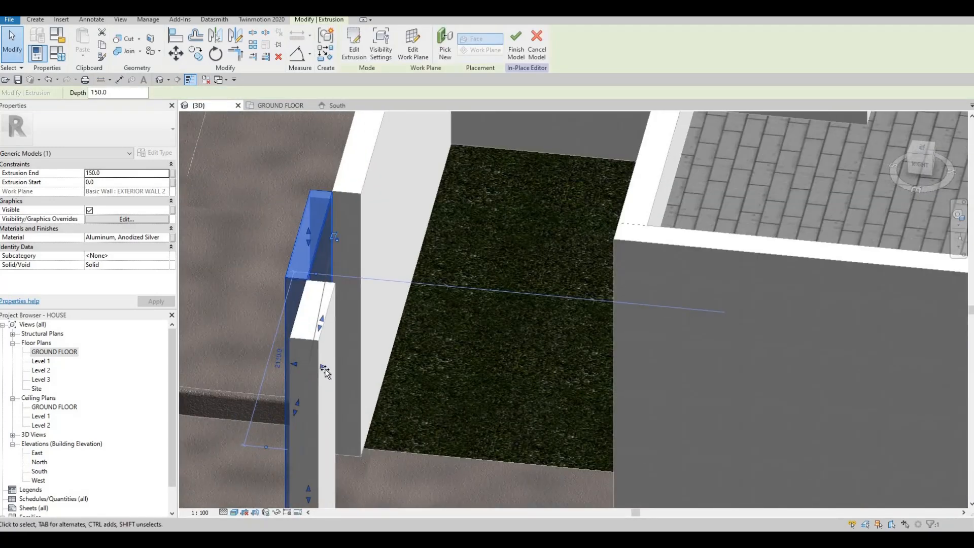
{"action": "left_click_drag", "start_coordinate": [344, 375], "coordinate": [355, 377]}
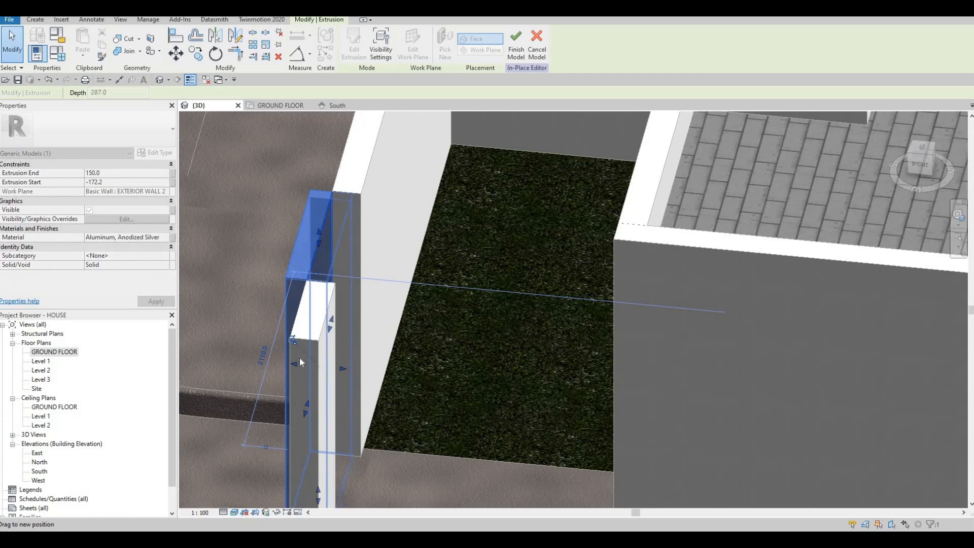
{"action": "left_click_drag", "start_coordinate": [294, 365], "coordinate": [351, 370]}
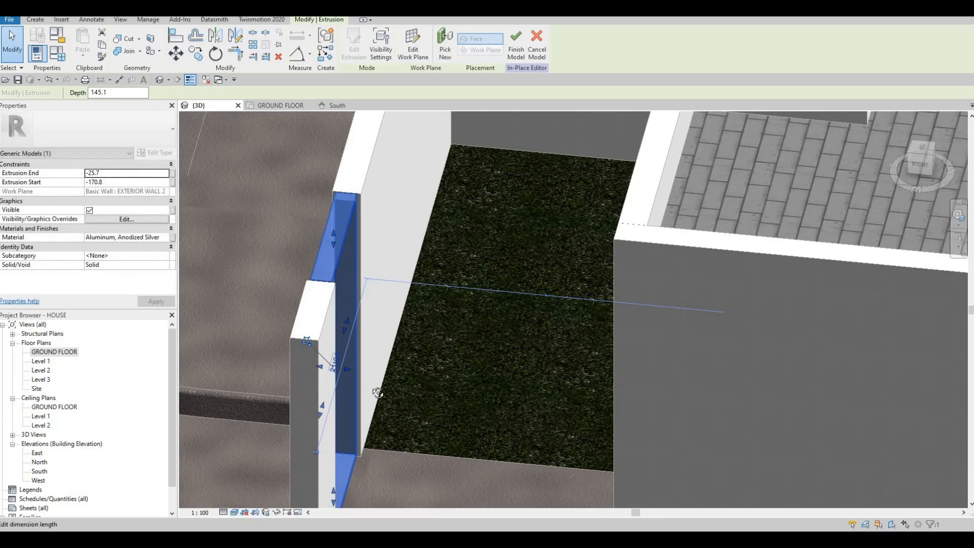
{"action": "middle_click_drag", "start_coordinate": [362, 432], "coordinate": [378, 478], "text": "shift"}
{"action": "scroll", "coordinate": [348, 373], "scroll_direction": "up", "scroll_amount": 1}
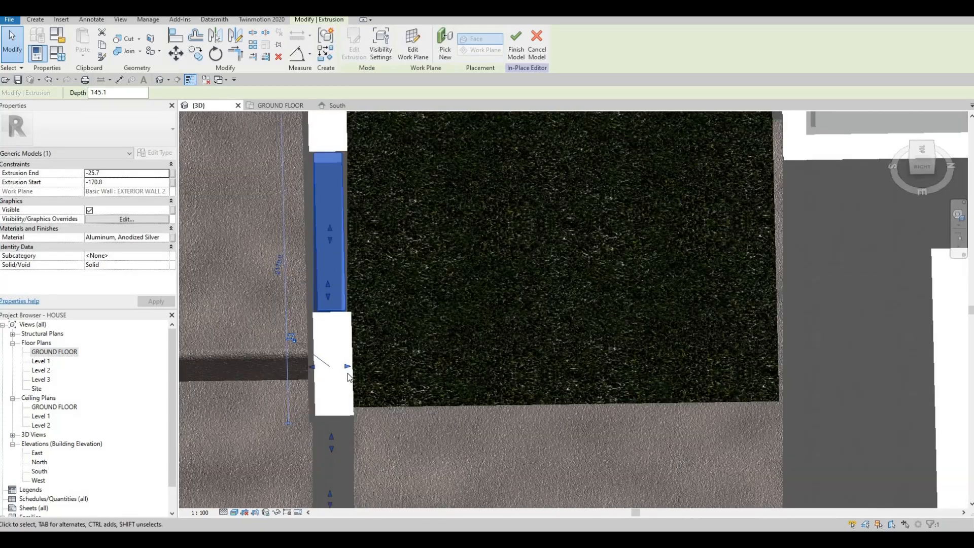
{"action": "middle_click_drag", "start_coordinate": [348, 373], "coordinate": [350, 389], "text": "shift"}
{"action": "left_click_drag", "start_coordinate": [344, 368], "coordinate": [321, 369]}
{"action": "scroll", "coordinate": [446, 370], "scroll_direction": "down", "scroll_amount": 4}
{"action": "middle_click_drag", "start_coordinate": [531, 318], "coordinate": [438, 215], "text": "shift"}
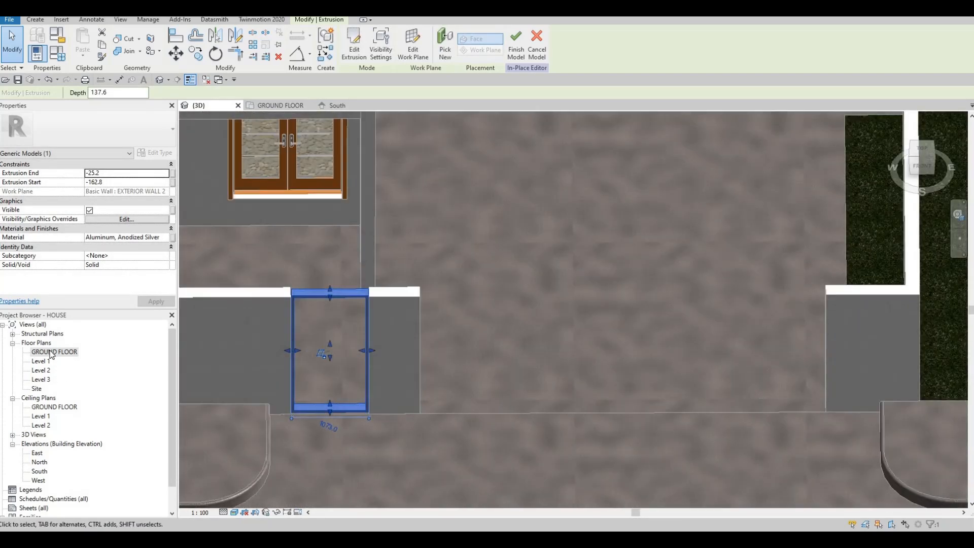
In the GROUND FLOOR plan, start a rectangular extrusion for a gate bar with the new frame's face as work plane
{"action": "left_click", "coordinate": [280, 105]}
{"action": "scroll", "coordinate": [457, 264], "scroll_direction": "down", "scroll_amount": 5}
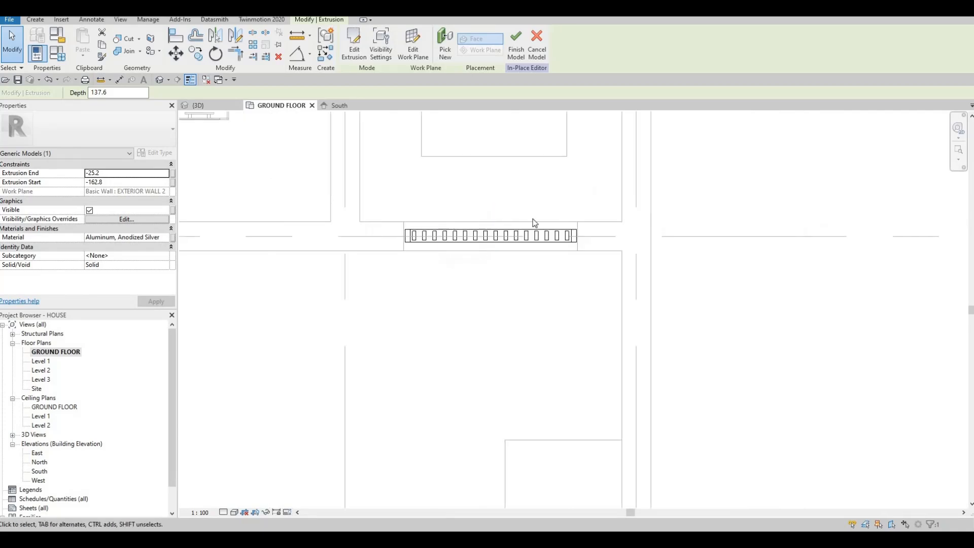
{"action": "middle_click_drag", "start_coordinate": [551, 275], "coordinate": [694, 146]}
{"action": "scroll", "coordinate": [695, 145], "scroll_direction": "down", "scroll_amount": 1}
{"action": "middle_click_drag", "start_coordinate": [406, 268], "coordinate": [591, 255]}
{"action": "middle_click_drag", "start_coordinate": [495, 415], "coordinate": [478, 184]}
{"action": "scroll", "coordinate": [478, 185], "scroll_direction": "up", "scroll_amount": 2}
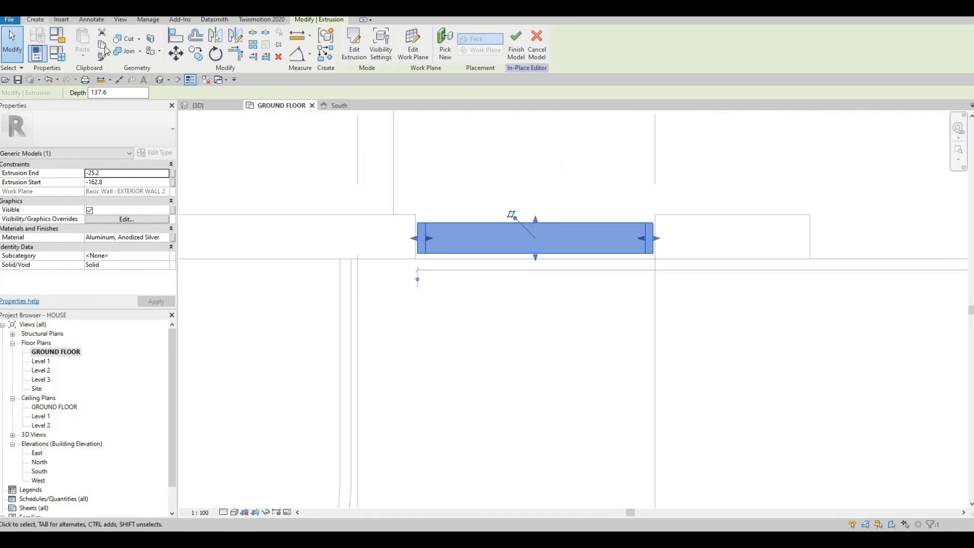
{"action": "left_click", "coordinate": [35, 20]}
{"action": "left_click", "coordinate": [84, 46]}
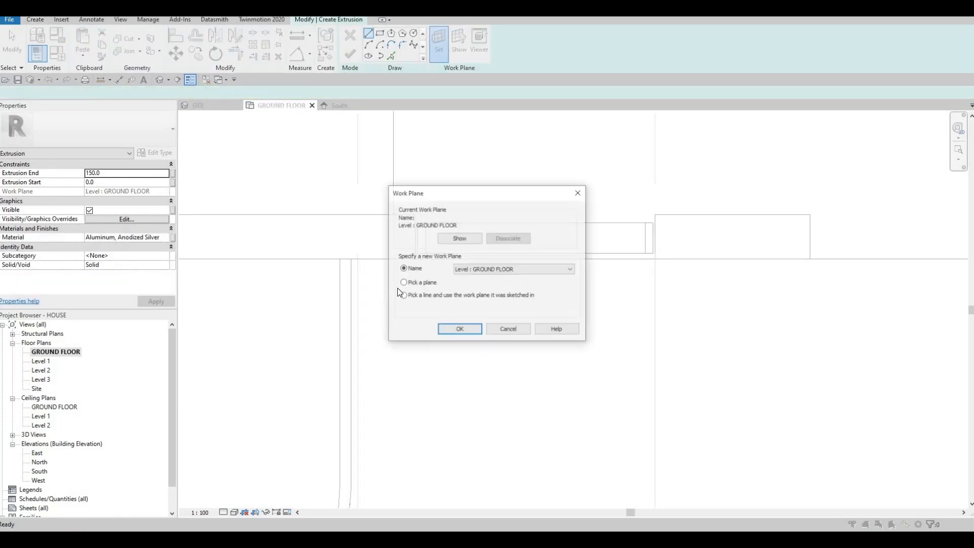
{"action": "left_click", "coordinate": [446, 242]}
{"action": "left_click", "coordinate": [380, 36]}
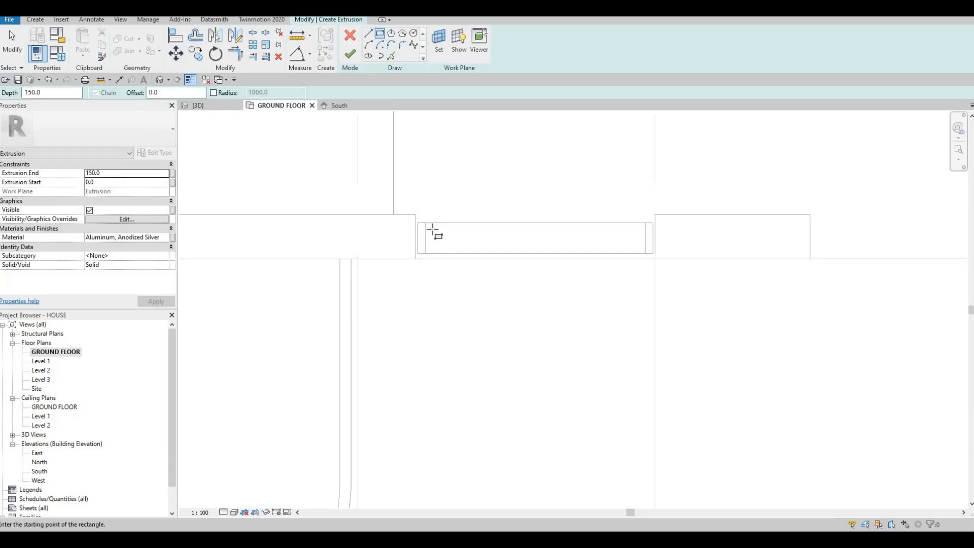
Sketch a narrow bar rectangle about 80 mm deep just inside the frame's left end and adjust its edge
{"action": "left_click", "coordinate": [444, 247]}
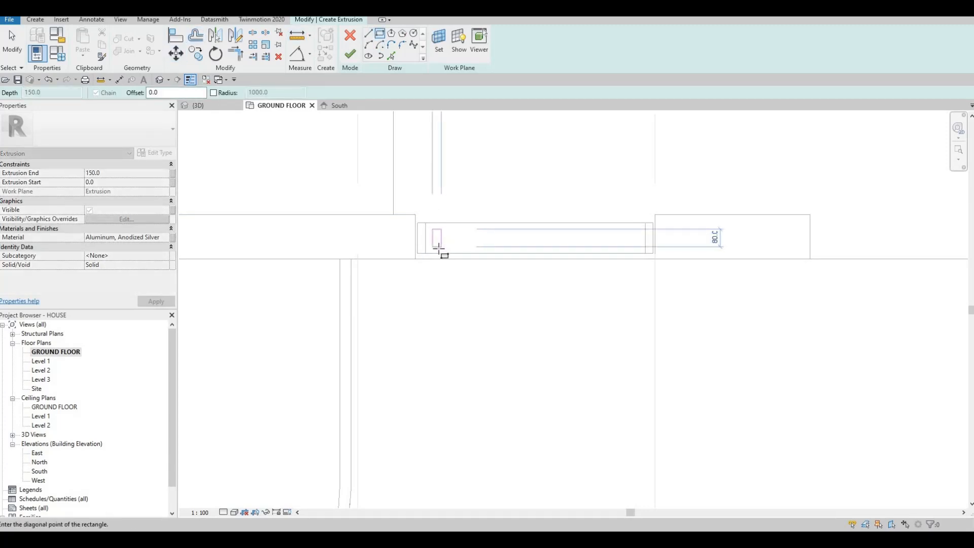
{"action": "left_click", "coordinate": [439, 248]}
{"action": "key", "text": "Escape"}
{"action": "key", "text": "Escape"}
{"action": "scroll", "coordinate": [437, 237], "scroll_direction": "up", "scroll_amount": 2}
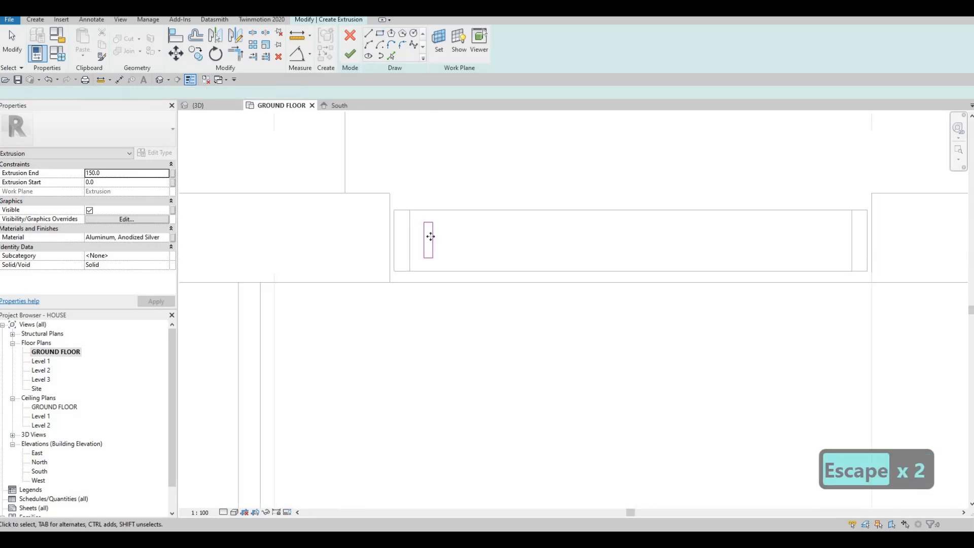
{"action": "key", "text": "Escape"}
{"action": "mouse_move", "coordinate": [433, 241]}
{"action": "left_mouse_down"}
{"action": "mouse_move", "coordinate": [445, 242]}
{"action": "mouse_move", "coordinate": [424, 236]}
{"action": "left_mouse_up"}
{"action": "scroll", "coordinate": [426, 236], "scroll_direction": "down", "scroll_amount": 2}
{"action": "key", "text": "Escape"}
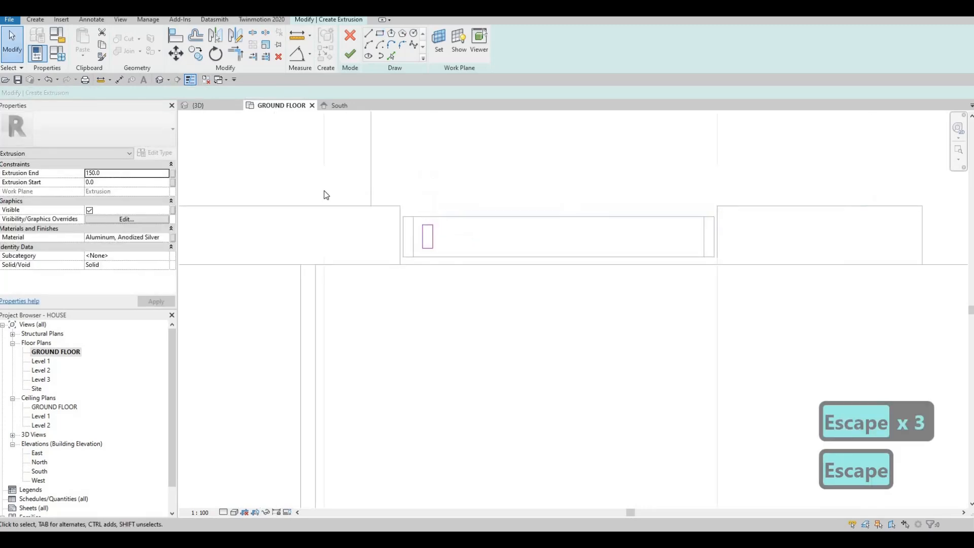
In the 3D view, stretch the bar extrusion up to the underside of the frame's top member, 2120 mm high
{"action": "middle_click_drag", "start_coordinate": [202, 126], "coordinate": [204, 155]}
{"action": "scroll", "coordinate": [213, 122], "scroll_direction": "down", "scroll_amount": 1}
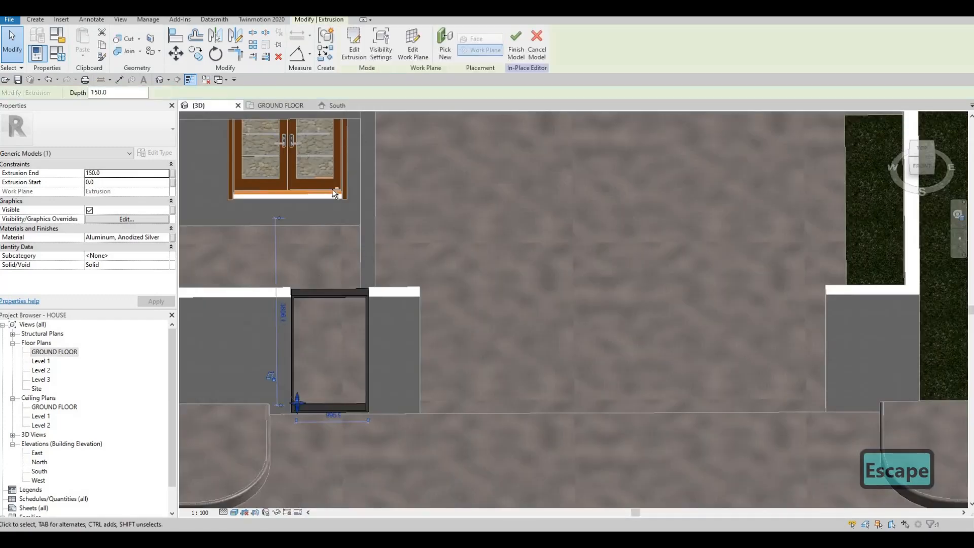
{"action": "middle_click_drag", "start_coordinate": [328, 329], "coordinate": [374, 162]}
{"action": "middle_click_drag", "start_coordinate": [289, 393], "coordinate": [313, 405], "text": "shift"}
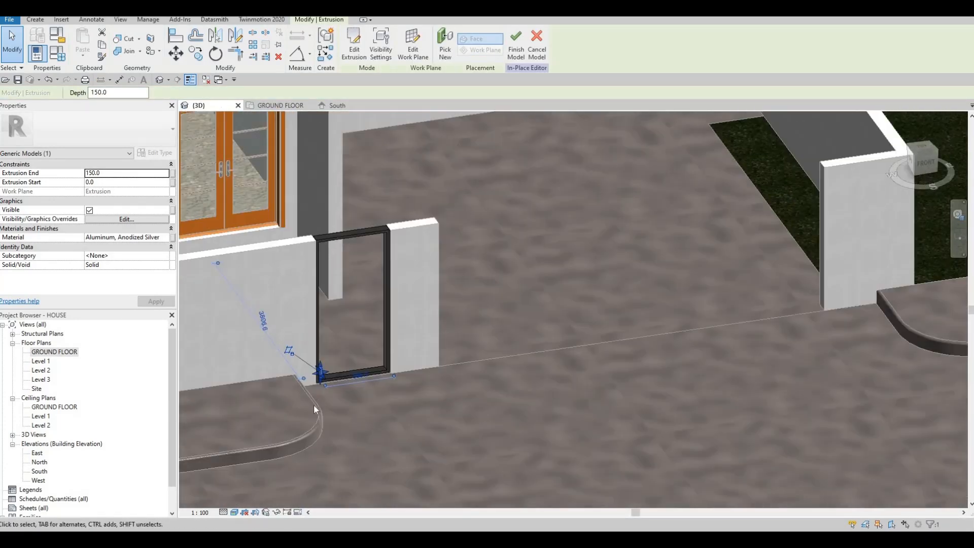
{"action": "scroll", "coordinate": [313, 408], "scroll_direction": "up", "scroll_amount": 3}
{"action": "left_click_drag", "start_coordinate": [335, 215], "coordinate": [343, 197]}
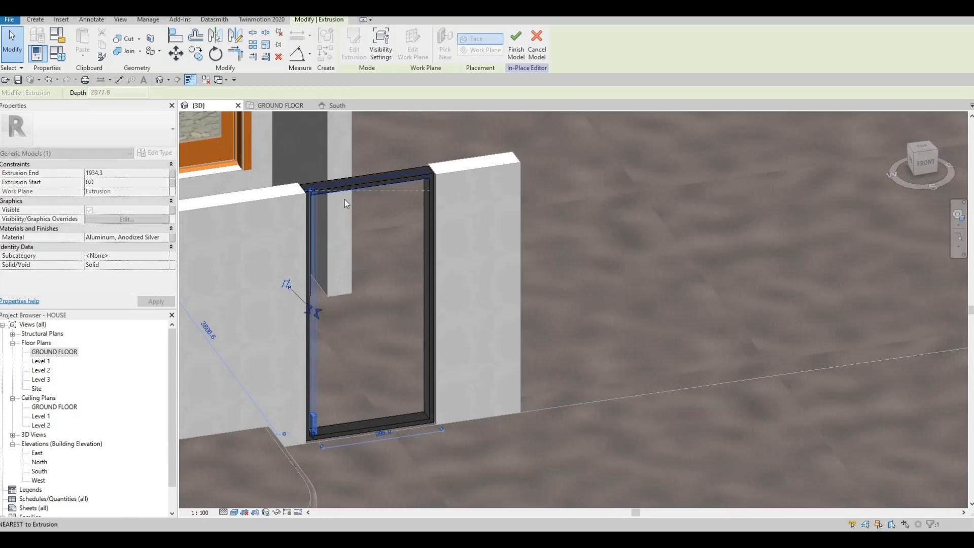
{"action": "key", "text": "Escape"}
{"action": "middle_click_drag", "start_coordinate": [371, 273], "coordinate": [275, 105], "text": "shift"}
In the GROUND FLOOR plan, array the bar as 16 grouped items across the frame, with the last about 905 mm from the first
{"action": "left_click", "coordinate": [276, 105]}
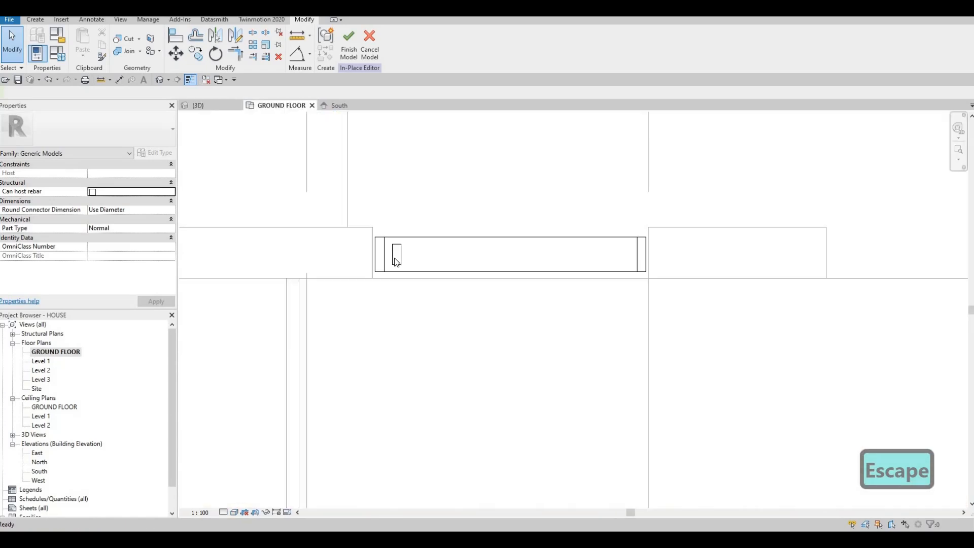
{"action": "left_click", "coordinate": [396, 260]}
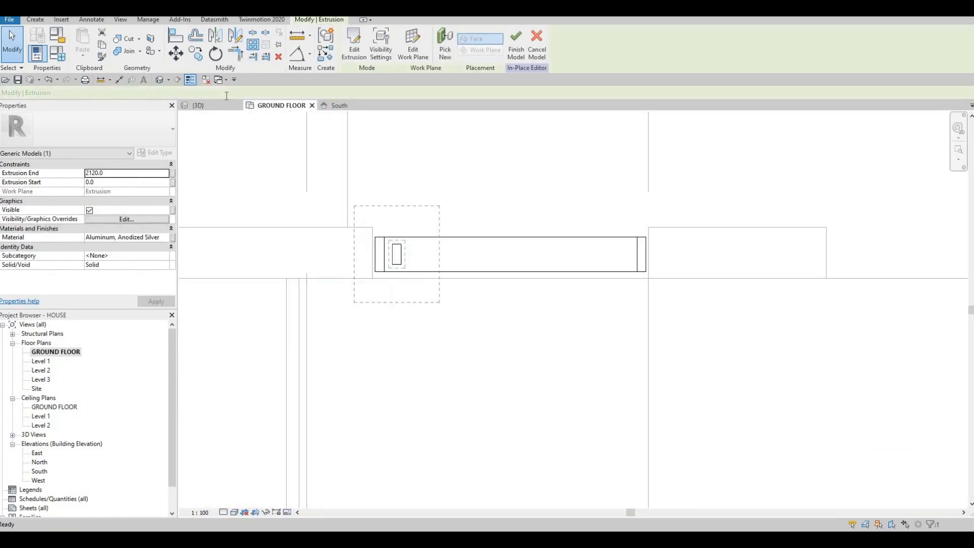
{"action": "left_click", "coordinate": [323, 95]}
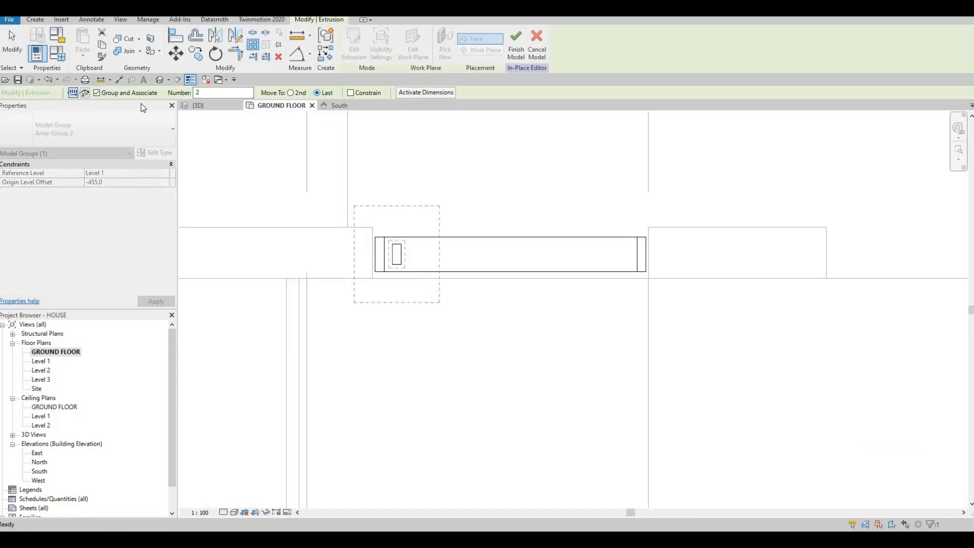
{"action": "left_click", "coordinate": [218, 92]}
{"action": "type", "text": "16"}
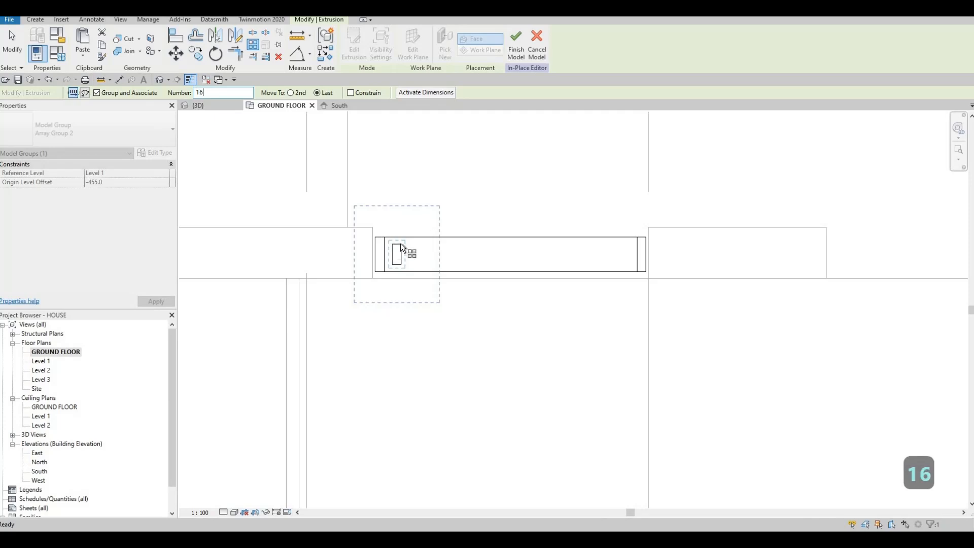
{"action": "left_click", "coordinate": [413, 245]}
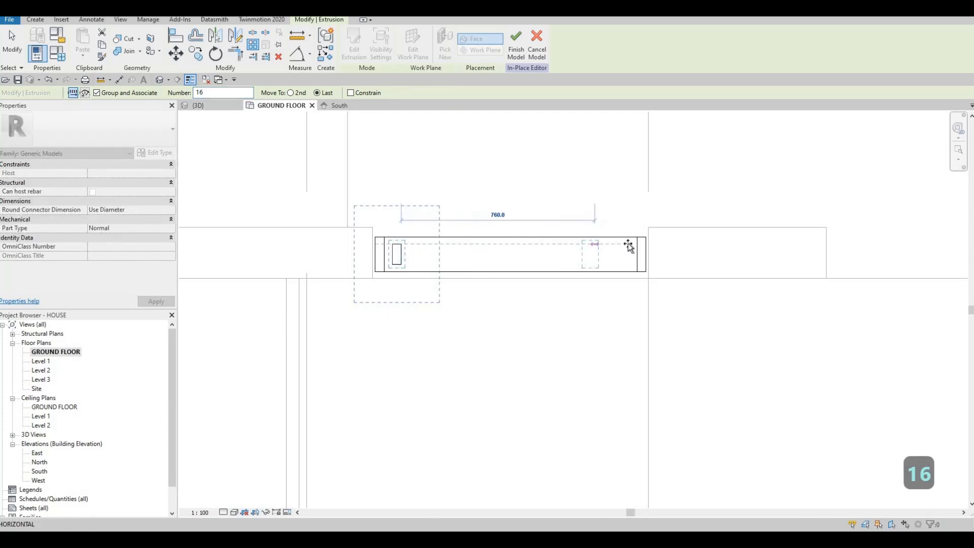
{"action": "scroll", "coordinate": [634, 245], "scroll_direction": "up", "scroll_amount": 2}
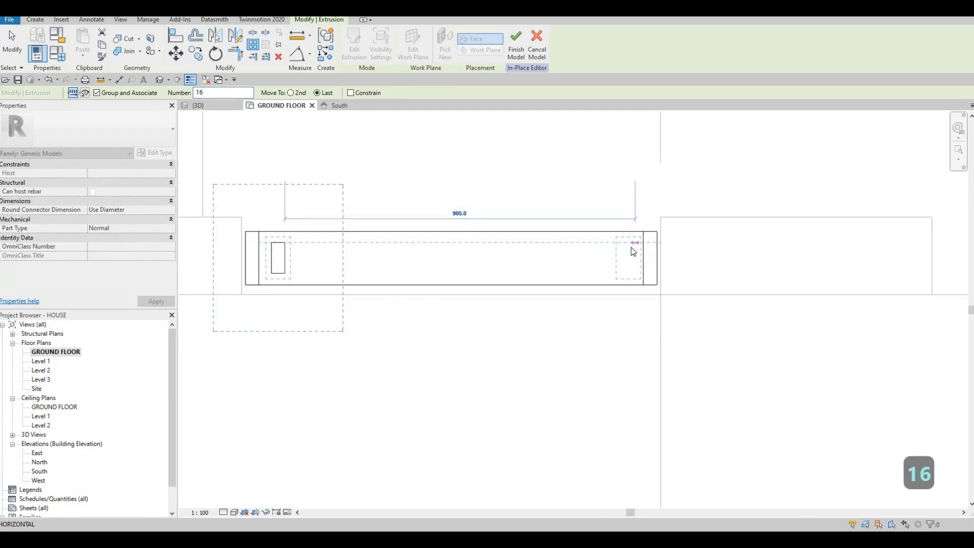
{"action": "left_click", "coordinate": [595, 271]}
{"action": "scroll", "coordinate": [512, 171], "scroll_direction": "down", "scroll_amount": 1}
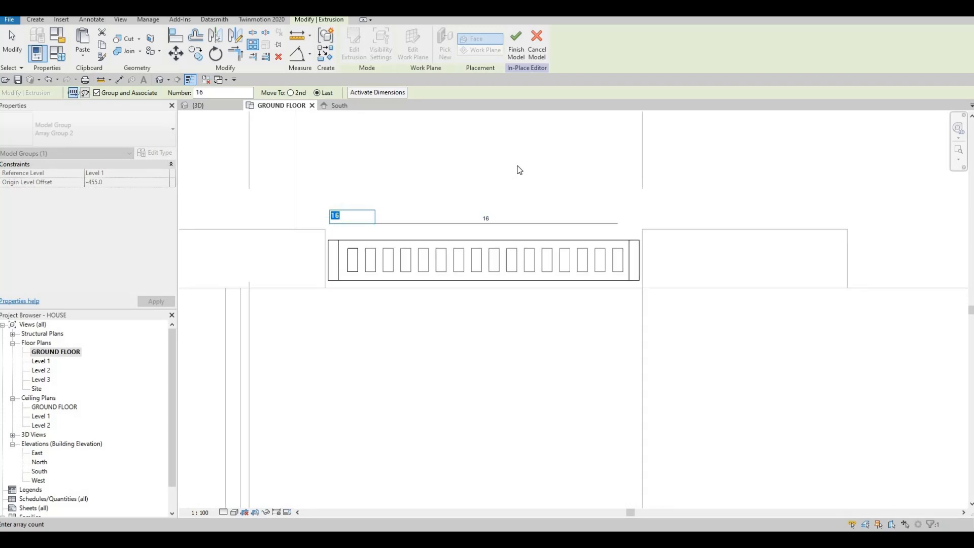
{"action": "key", "text": "Return"}
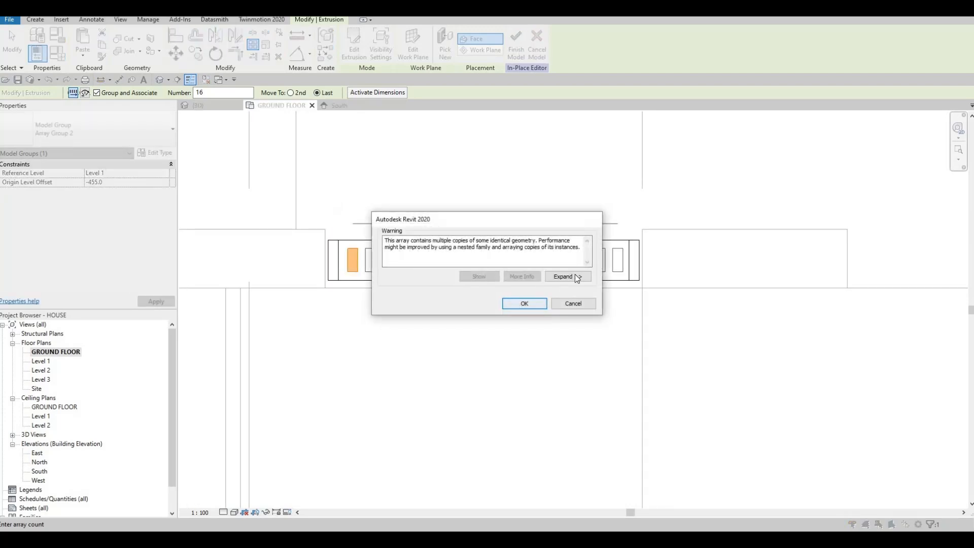
{"action": "key", "text": "Return"}
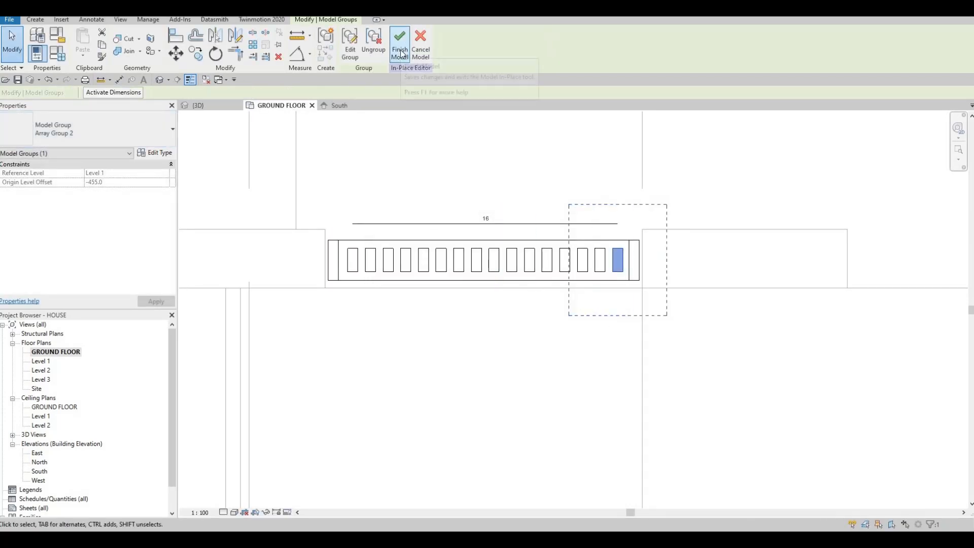
Finish the in-place gate model and view the front entrance in 3D
{"action": "left_click", "coordinate": [400, 53]}
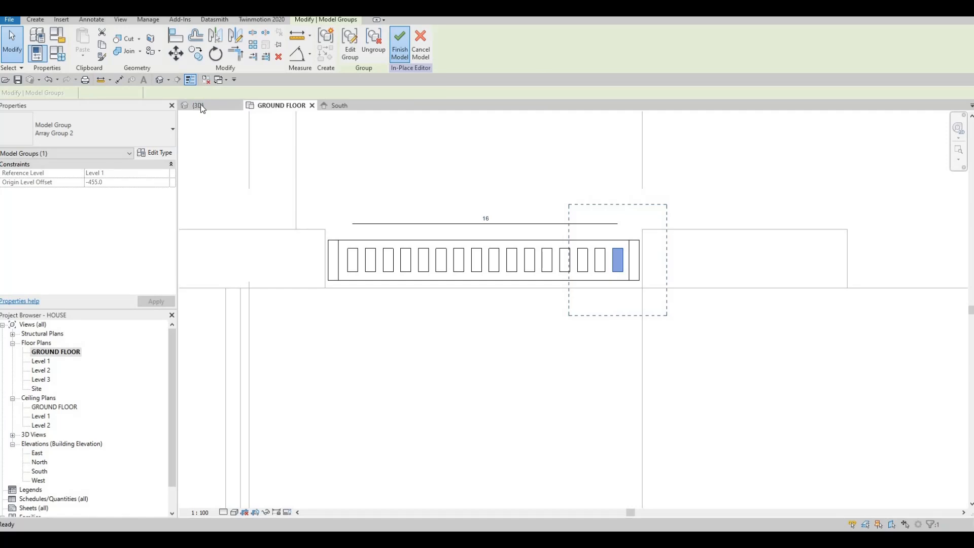
{"action": "left_click", "coordinate": [201, 105]}
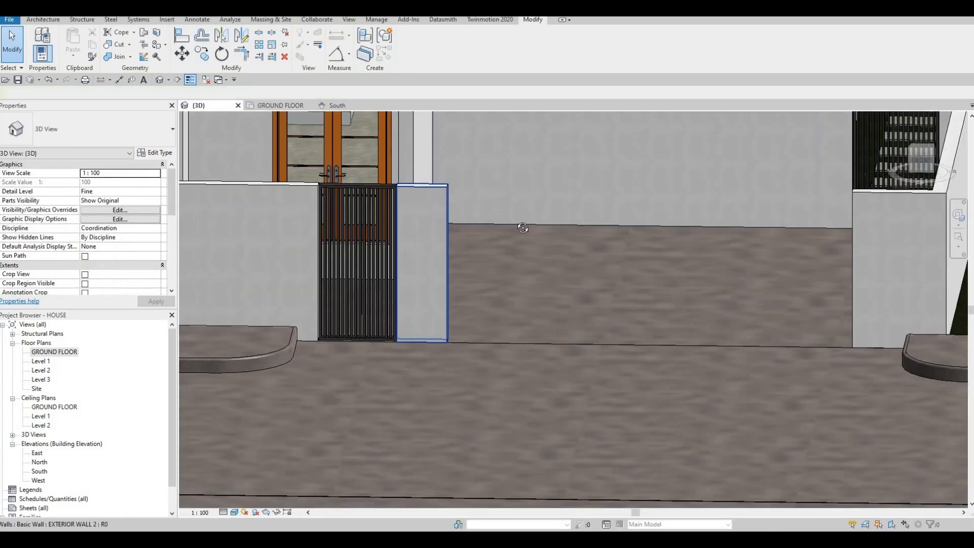
{"action": "scroll", "coordinate": [523, 224], "scroll_direction": "down", "scroll_amount": 1}
{"action": "middle_click_drag", "start_coordinate": [524, 224], "coordinate": [494, 254], "text": "shift"}
{"action": "scroll", "coordinate": [477, 249], "scroll_direction": "down", "scroll_amount": 3}
{"action": "mouse_move", "coordinate": [398, 261]}
{"action": "middle_mouse_down"}
{"action": "mouse_move", "coordinate": [464, 321]}
{"action": "mouse_move", "coordinate": [382, 269]}
{"action": "mouse_move", "coordinate": [392, 273]}
{"action": "middle_mouse_up"}
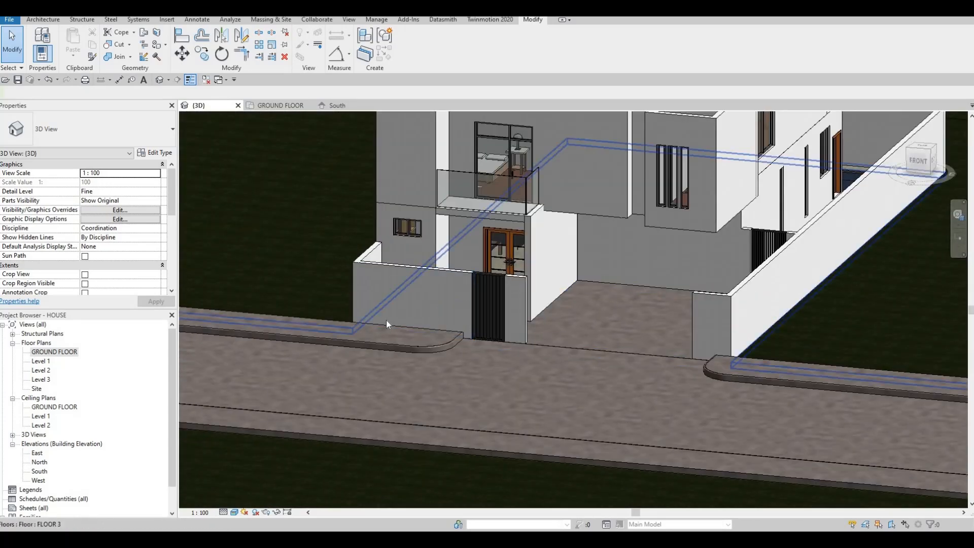
Open the existing in-place barred gate model for editing and show it in the South elevation
{"action": "middle_click_drag", "start_coordinate": [385, 321], "coordinate": [344, 292], "text": "shift"}
{"action": "scroll", "coordinate": [357, 286], "scroll_direction": "up", "scroll_amount": 4}
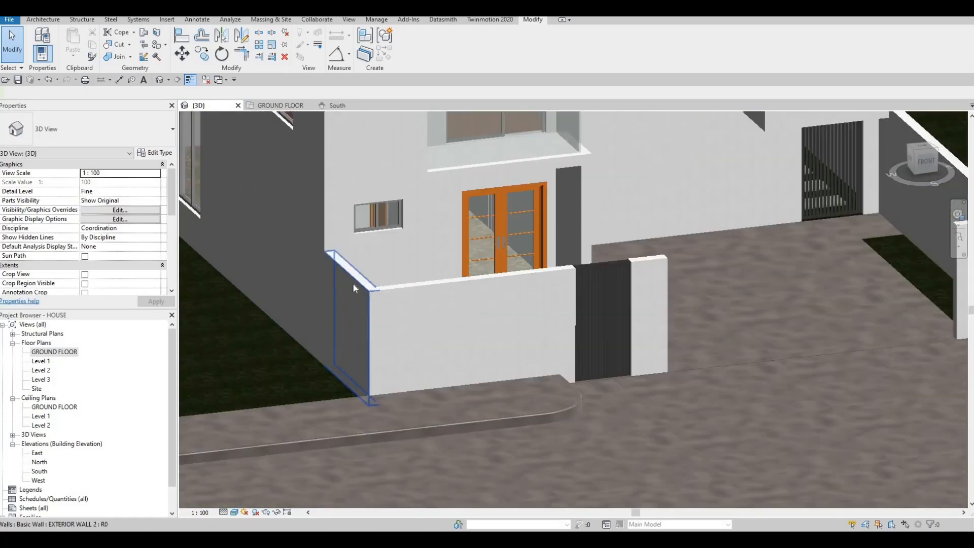
{"action": "middle_click_drag", "start_coordinate": [420, 290], "coordinate": [314, 279], "text": "shift"}
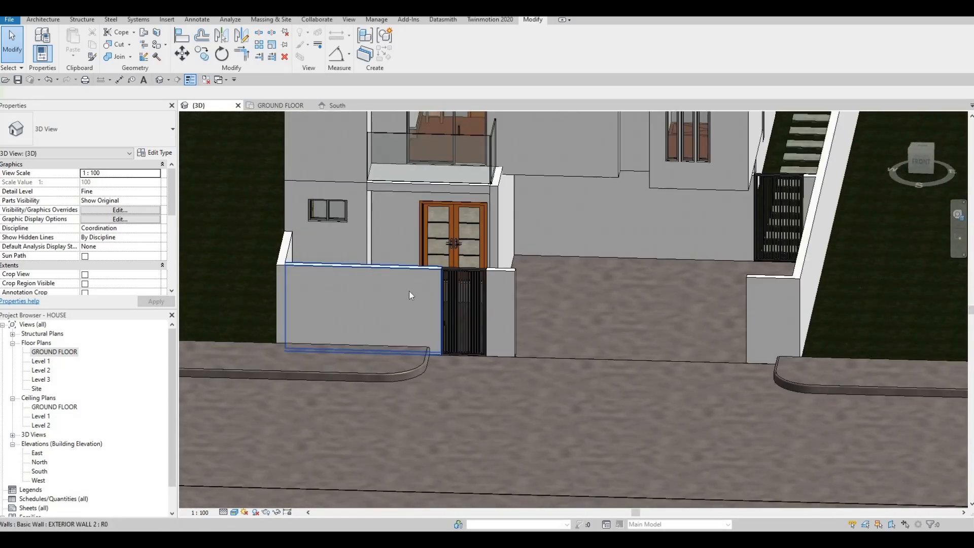
{"action": "middle_click_drag", "start_coordinate": [426, 266], "coordinate": [310, 278], "text": "shift"}
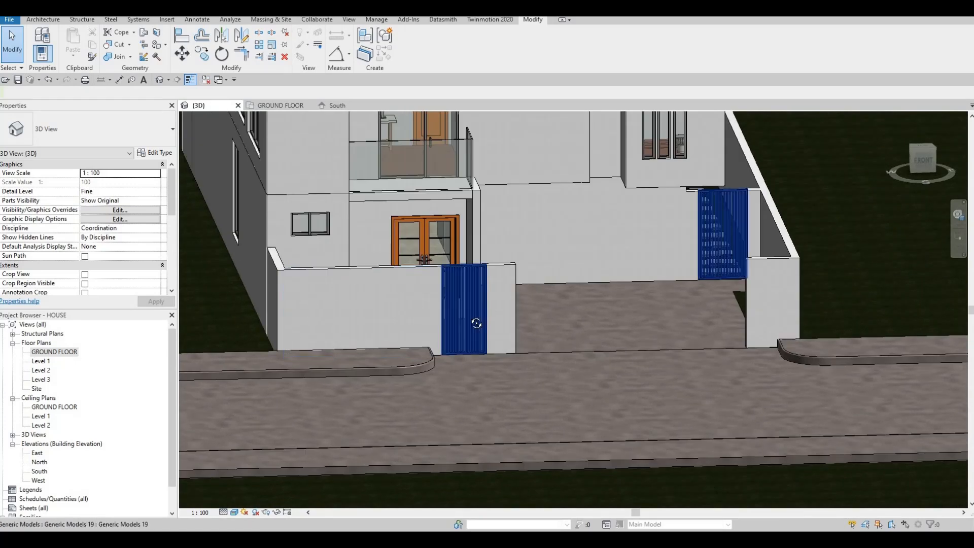
{"action": "middle_click_drag", "start_coordinate": [464, 310], "coordinate": [663, 294], "text": "shift"}
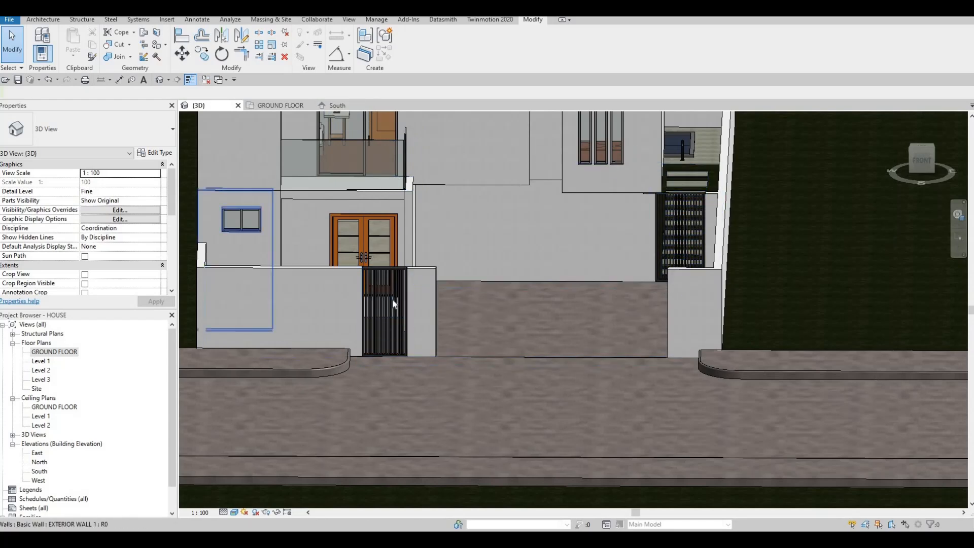
{"action": "left_click", "coordinate": [385, 312]}
{"action": "left_click", "coordinate": [411, 44]}
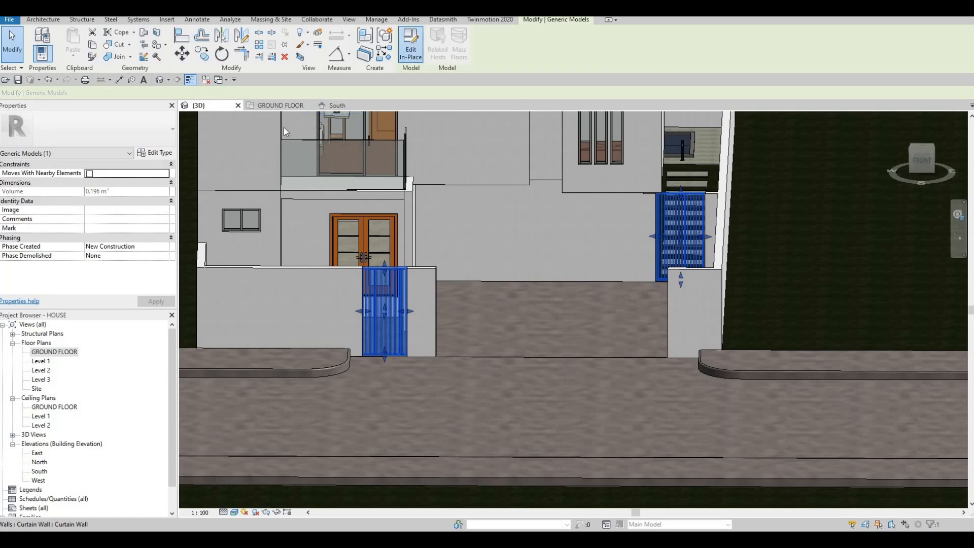
{"action": "left_click", "coordinate": [336, 105]}
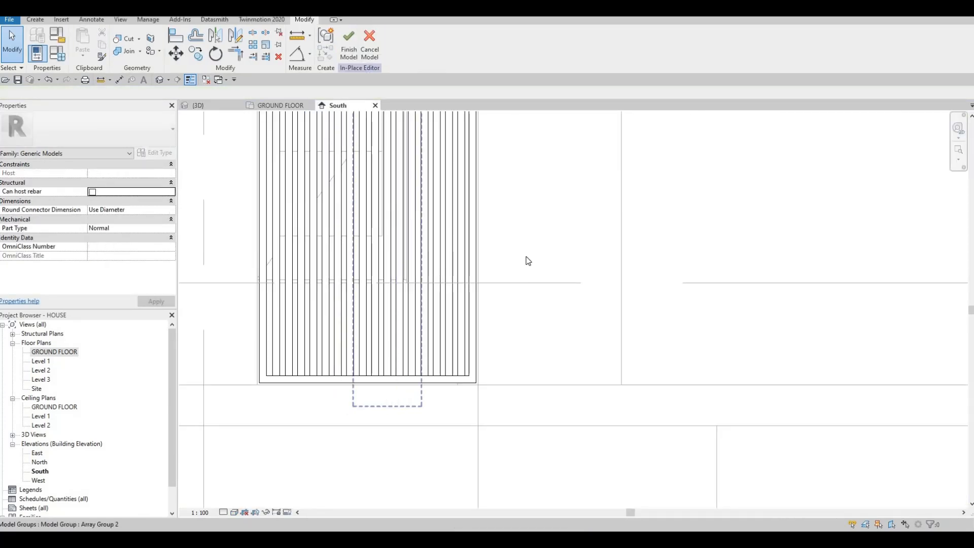
{"action": "scroll", "coordinate": [233, 124], "scroll_direction": "down", "scroll_amount": 5}
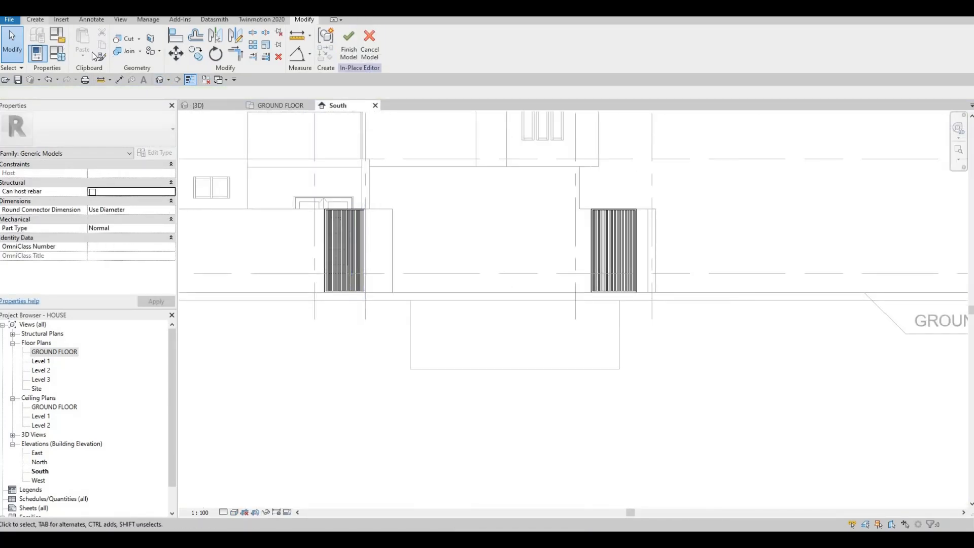
Sketch a new extrusion rectangle about 2200 mm high across the driveway opening, using the front EXTERIOR WALL 2 face as work plane
{"action": "left_click", "coordinate": [35, 19]}
{"action": "left_click", "coordinate": [85, 43]}
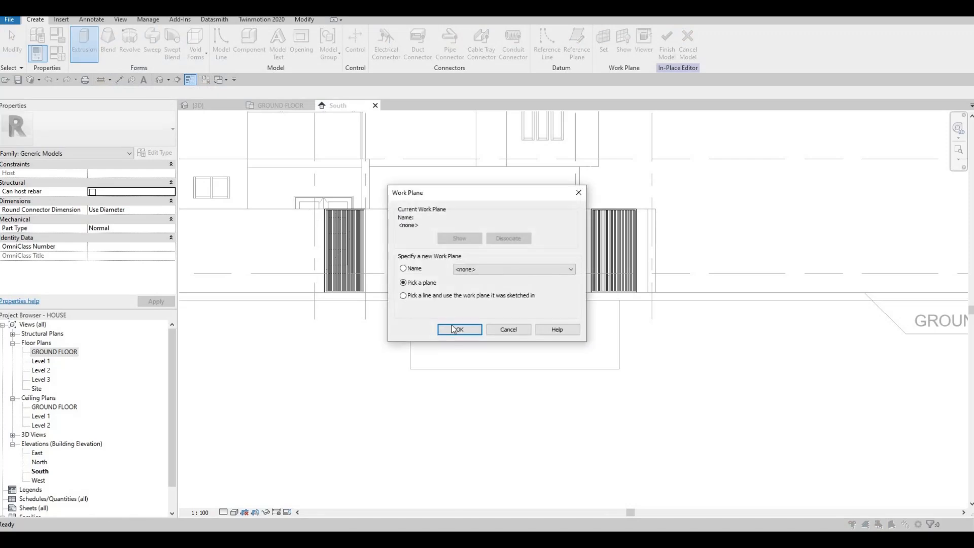
{"action": "key", "text": "Return"}
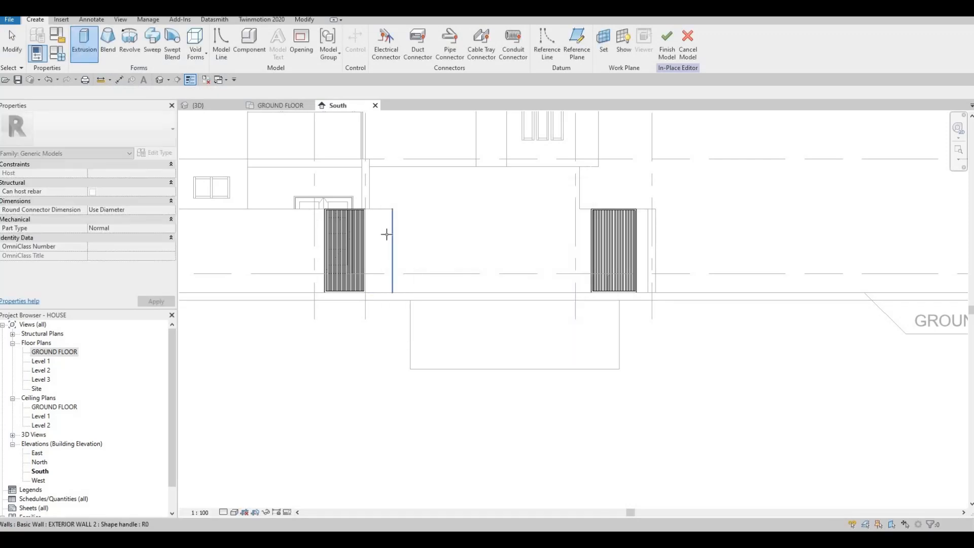
{"action": "left_click", "coordinate": [413, 154]}
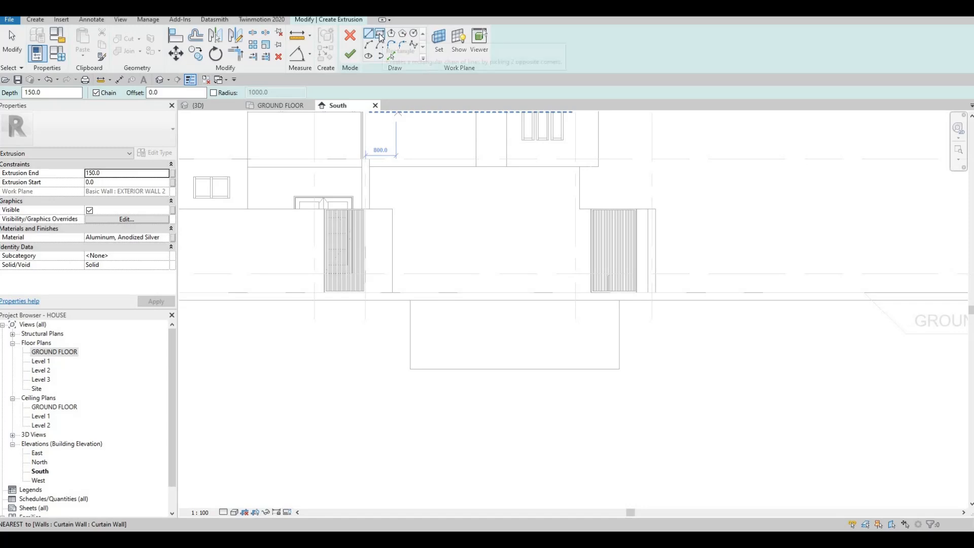
{"action": "left_click", "coordinate": [393, 208]}
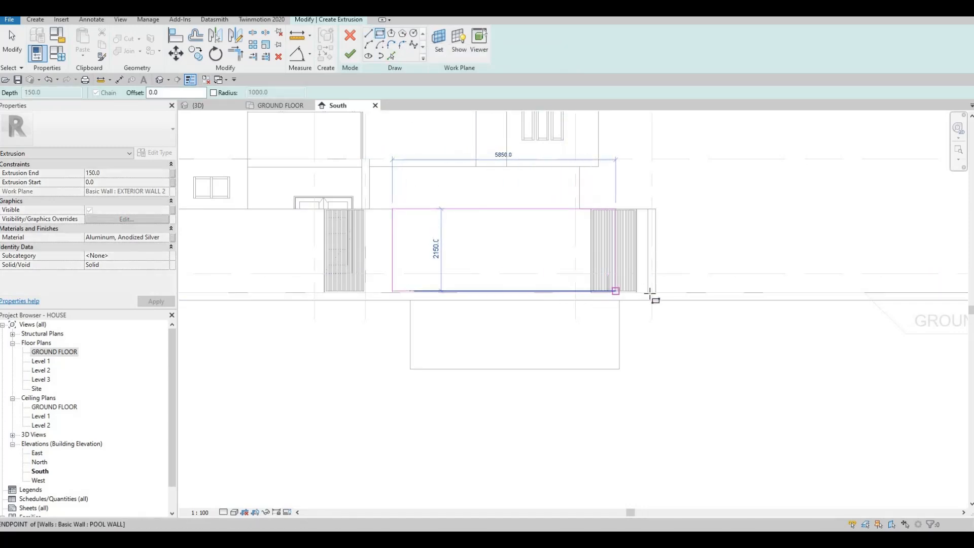
{"action": "scroll", "coordinate": [685, 297], "scroll_direction": "up", "scroll_amount": 4}
{"action": "scroll", "coordinate": [693, 300], "scroll_direction": "up", "scroll_amount": 1}
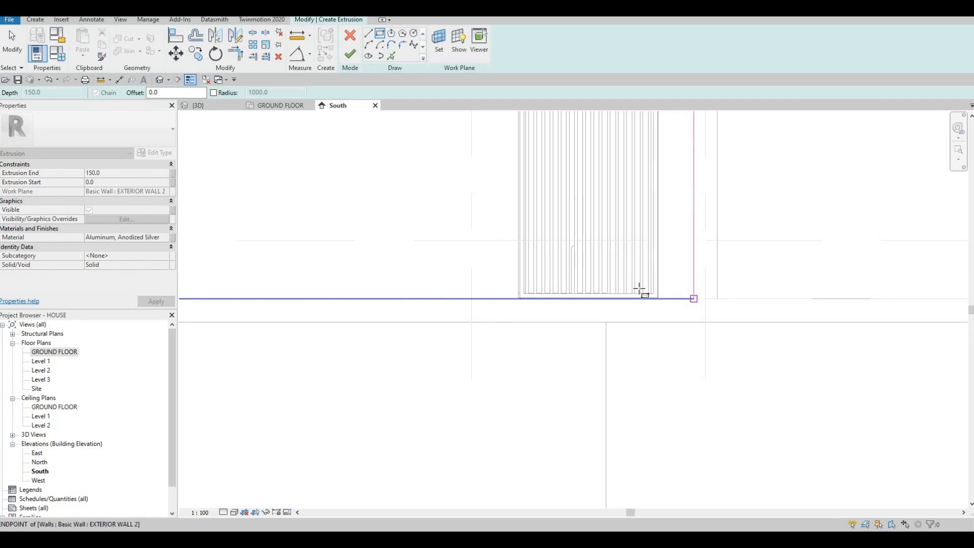
{"action": "scroll", "coordinate": [652, 300], "scroll_direction": "down", "scroll_amount": 3}
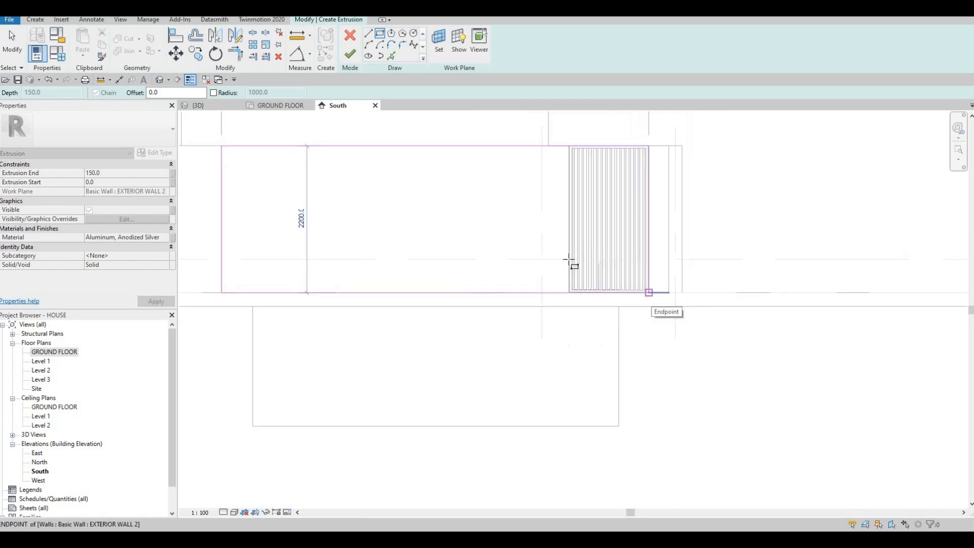
{"action": "left_click", "coordinate": [649, 293]}
{"action": "middle_click_drag", "start_coordinate": [450, 189], "coordinate": [443, 222]}
{"action": "key", "text": "Escape"}
Nudge the rectangle's left edge slightly inward from the wall end, making the sketch 6377.5 mm wide
{"action": "scroll", "coordinate": [447, 278], "scroll_direction": "down", "scroll_amount": 1}
{"action": "middle_click_drag", "start_coordinate": [447, 278], "coordinate": [473, 287]}
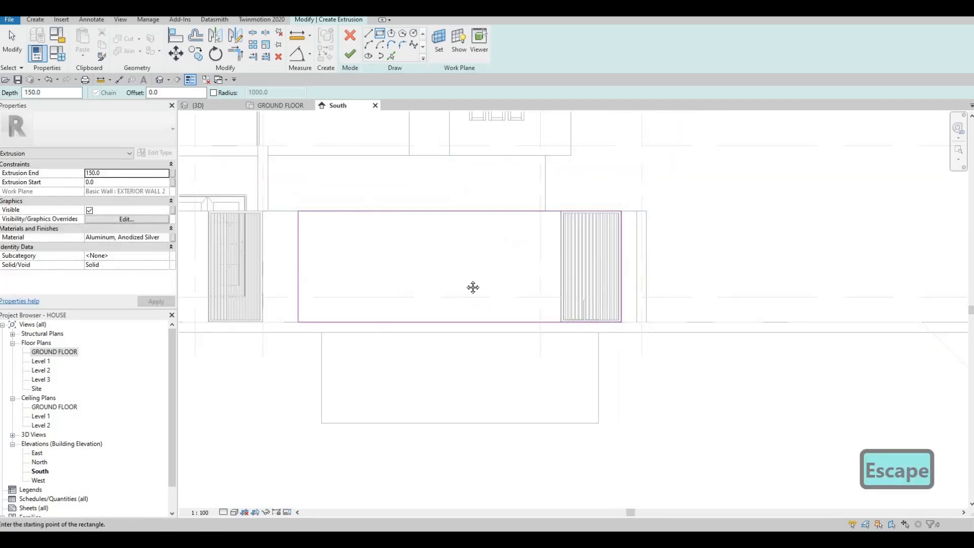
{"action": "middle_click_drag", "start_coordinate": [435, 251], "coordinate": [422, 307]}
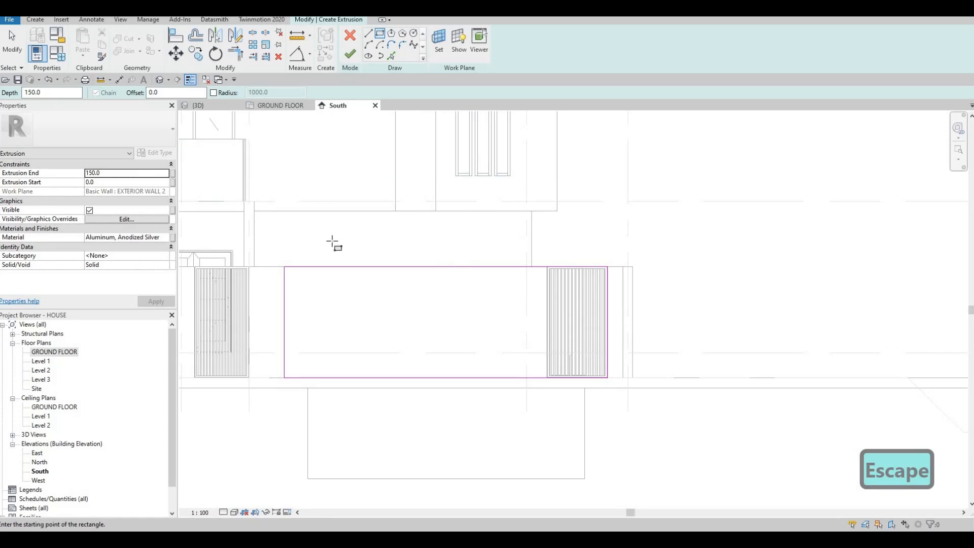
{"action": "scroll", "coordinate": [374, 242], "scroll_direction": "up", "scroll_amount": 3}
{"action": "key", "text": "Escape"}
{"action": "key", "text": "Escape"}
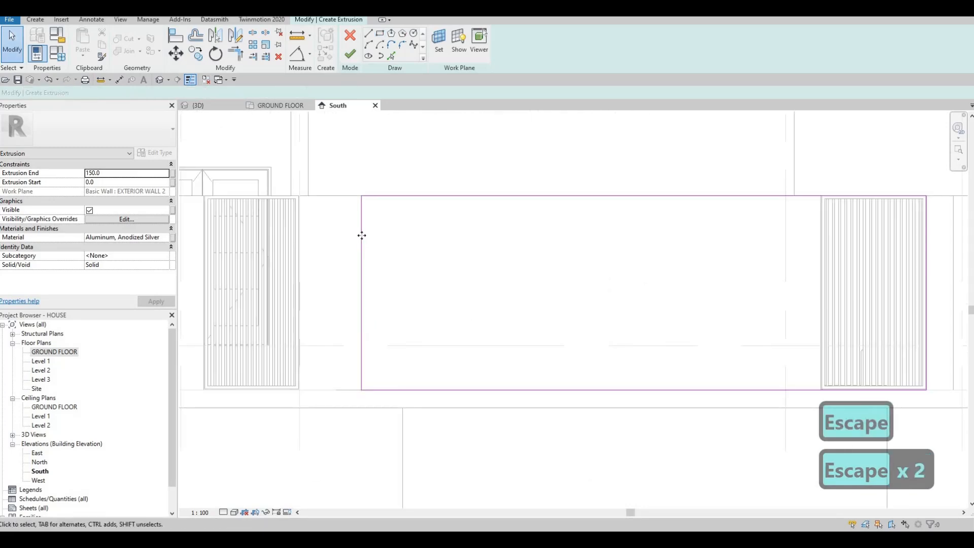
{"action": "left_click", "coordinate": [362, 236]}
{"action": "key", "text": "Right"}
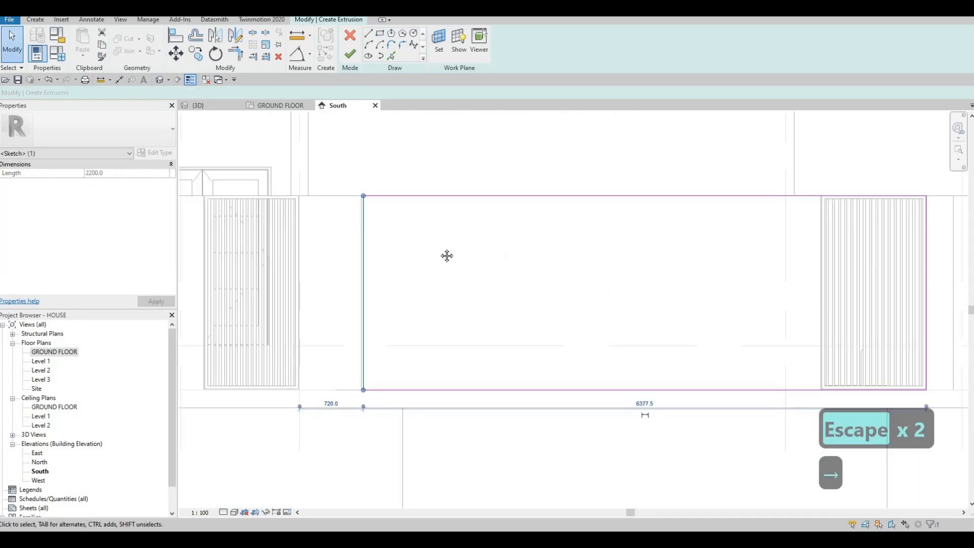
Try raising the rectangle's bottom edge by 20 mm and undo the change
{"action": "scroll", "coordinate": [500, 260], "scroll_direction": "down", "scroll_amount": 1}
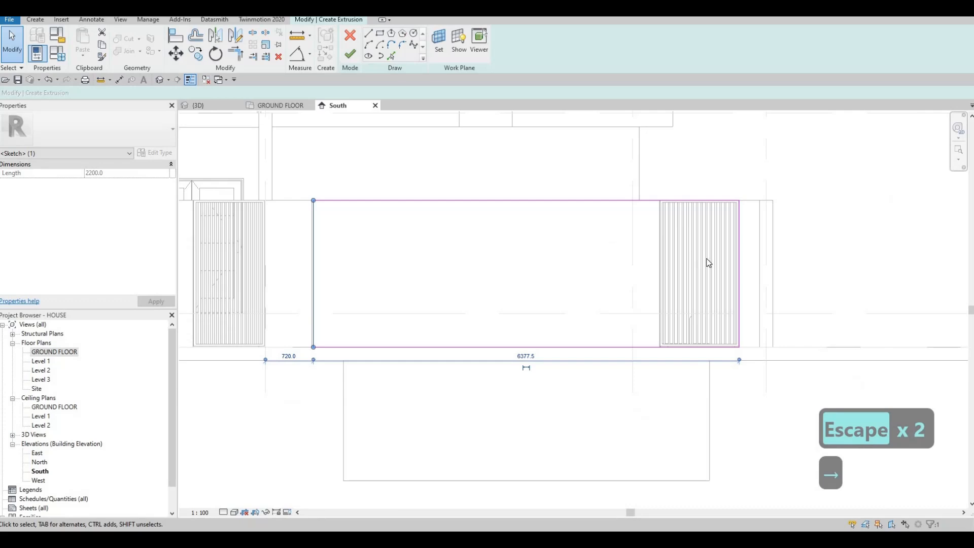
{"action": "left_click", "coordinate": [578, 347]}
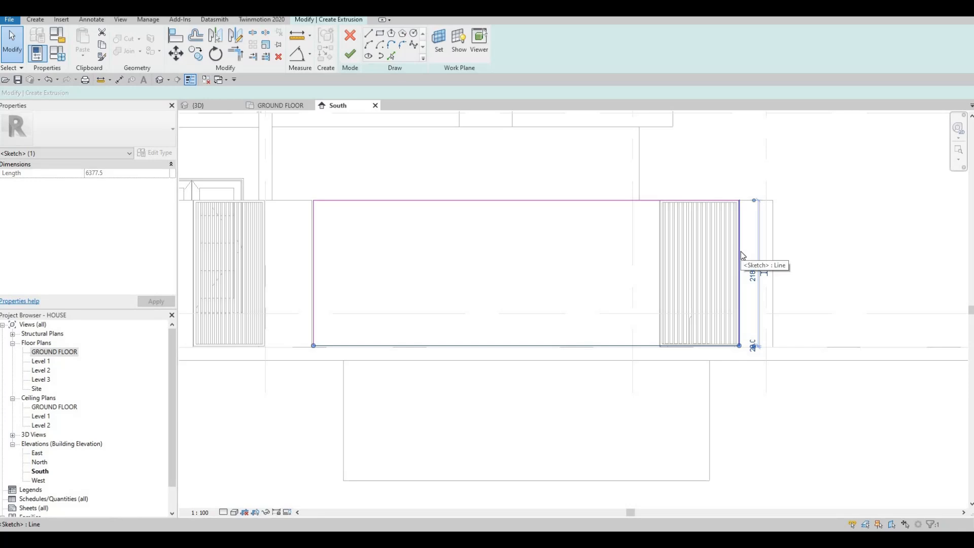
{"action": "mouse_move", "coordinate": [741, 251]}
{"action": "left_mouse_down"}
{"action": "mouse_move", "coordinate": [678, 261]}
{"action": "mouse_move", "coordinate": [518, 248]}
{"action": "mouse_move", "coordinate": [739, 263]}
{"action": "left_mouse_up"}
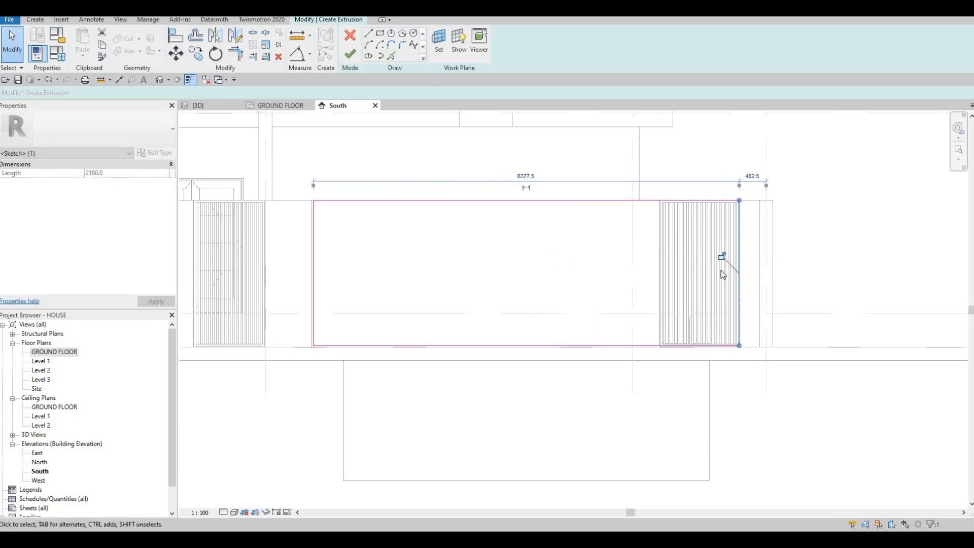
{"action": "key", "text": "ctrl+z"}
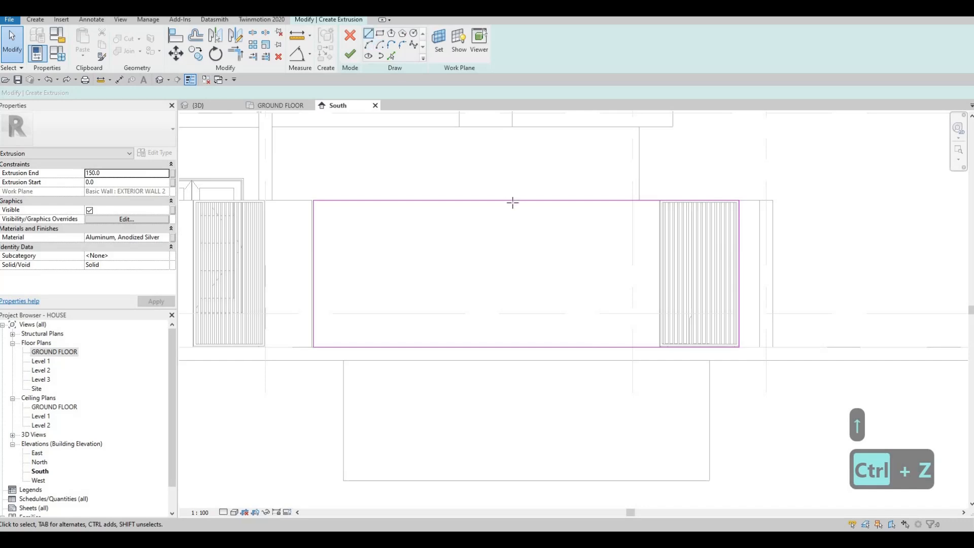
Draw a vertical sketch line about 800 mm long downward from the midpoint of the rectangle's top edge
{"action": "left_click", "coordinate": [525, 200]}
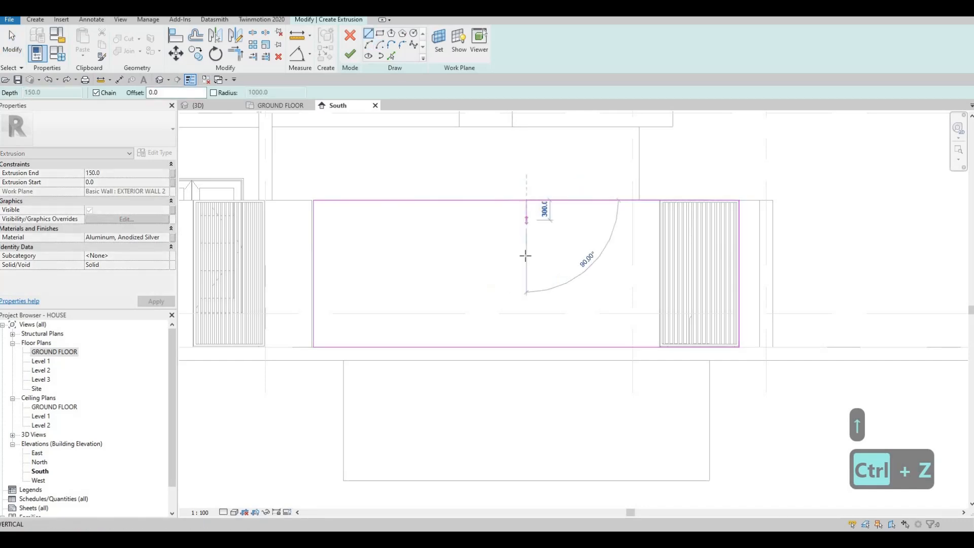
{"action": "left_click", "coordinate": [526, 252]}
{"action": "key", "text": "Escape"}
{"action": "key", "text": "Escape"}
{"action": "key", "text": "Escape"}
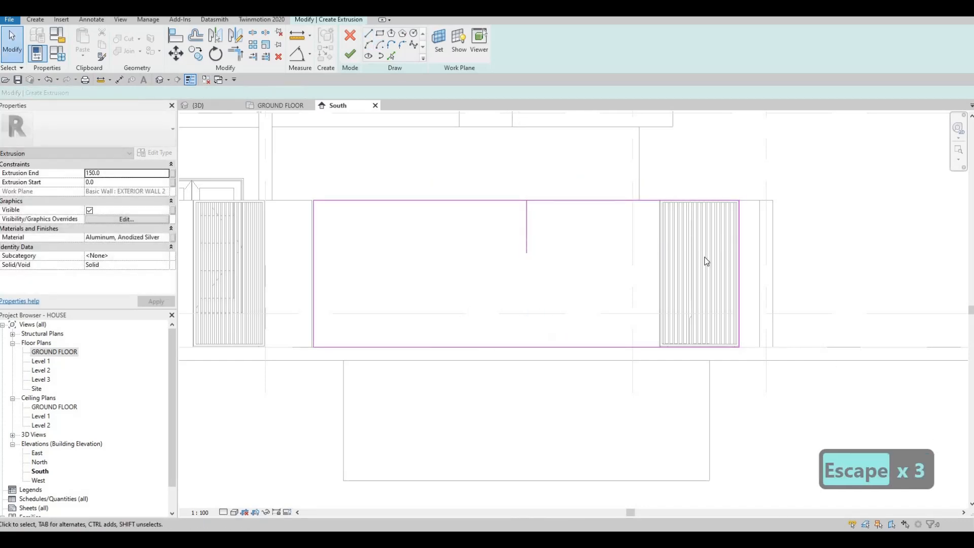
{"action": "mouse_move", "coordinate": [742, 253]}
{"action": "left_mouse_down"}
{"action": "mouse_move", "coordinate": [532, 250]}
{"action": "mouse_move", "coordinate": [527, 215]}
{"action": "left_mouse_up"}
{"action": "key", "text": "Escape"}
{"action": "key", "text": "Escape"}
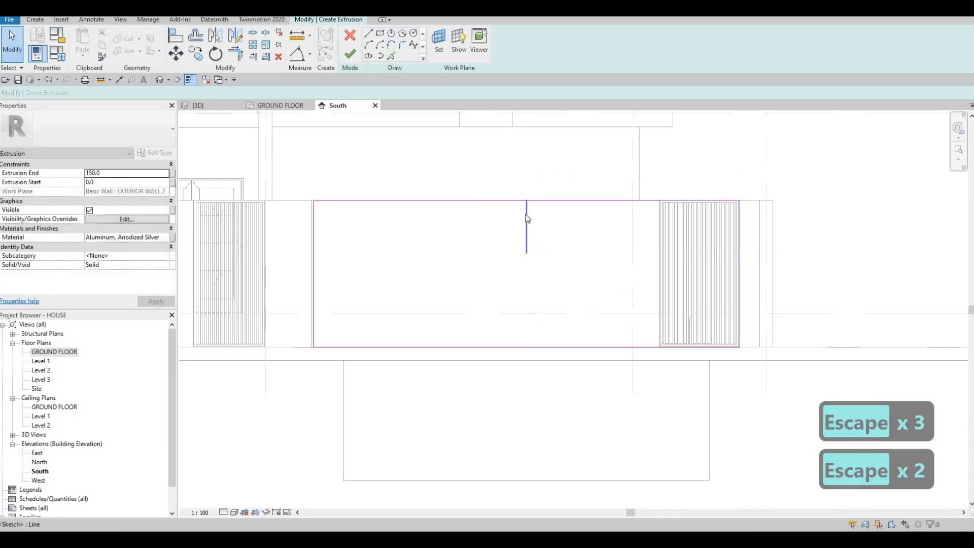
{"action": "left_click", "coordinate": [526, 215]}
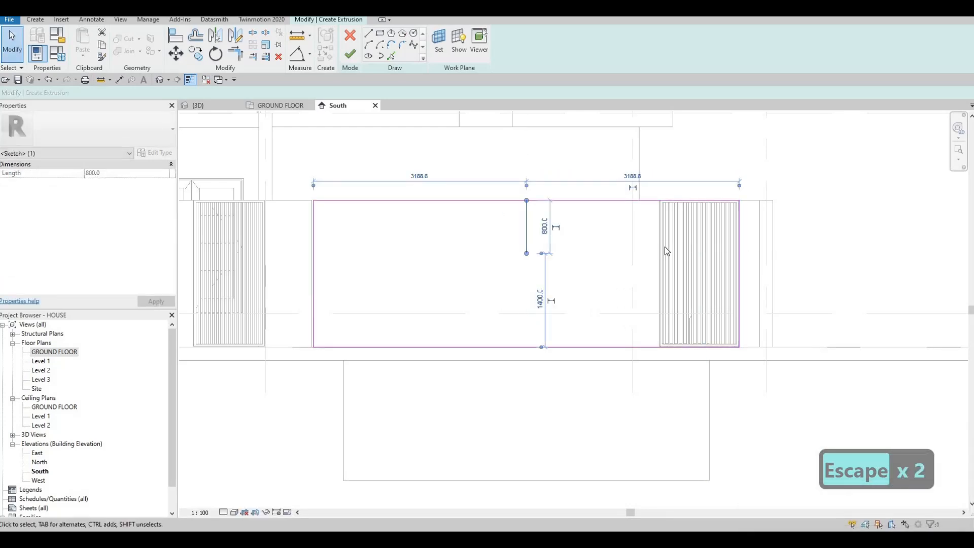
{"action": "key", "text": "Escape"}
{"action": "key", "text": "Escape"}
Trim the sketch at the middle line down to the bottom edge and delete the leftover right edge, keeping the left half
{"action": "key", "text": "t"}
{"action": "key", "text": "r"}
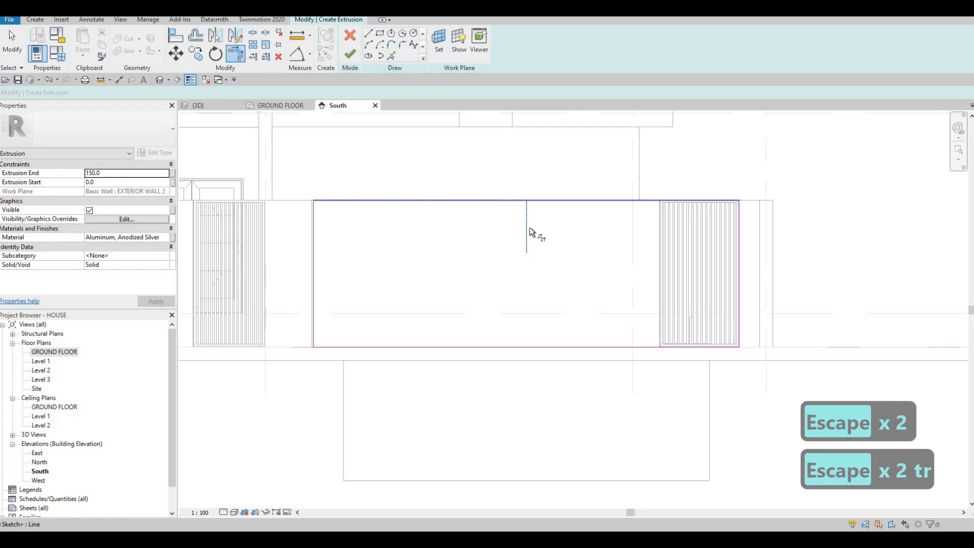
{"action": "left_click", "coordinate": [528, 227]}
{"action": "left_click", "coordinate": [484, 348]}
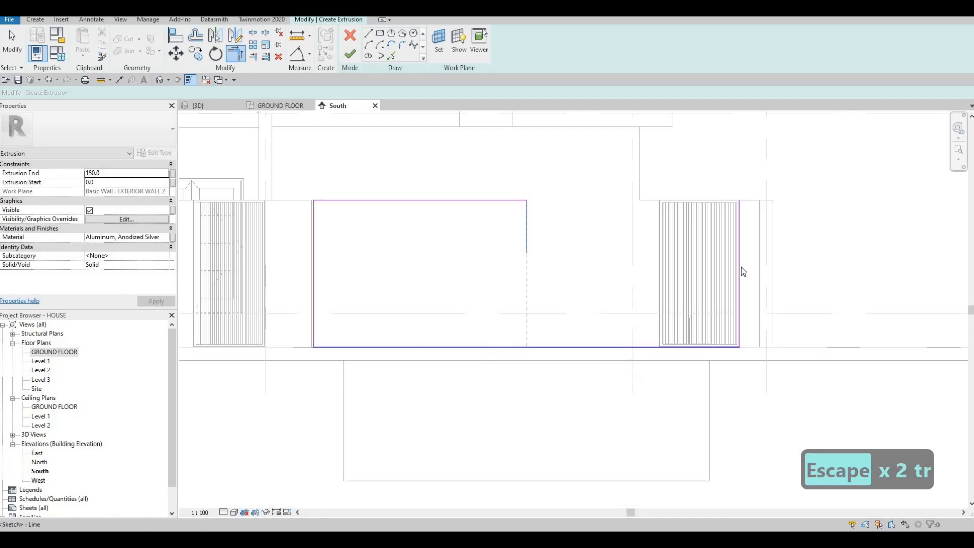
{"action": "key", "text": "Escape"}
{"action": "key", "text": "Escape"}
{"action": "left_click", "coordinate": [731, 281]}
{"action": "key", "text": "Delete"}
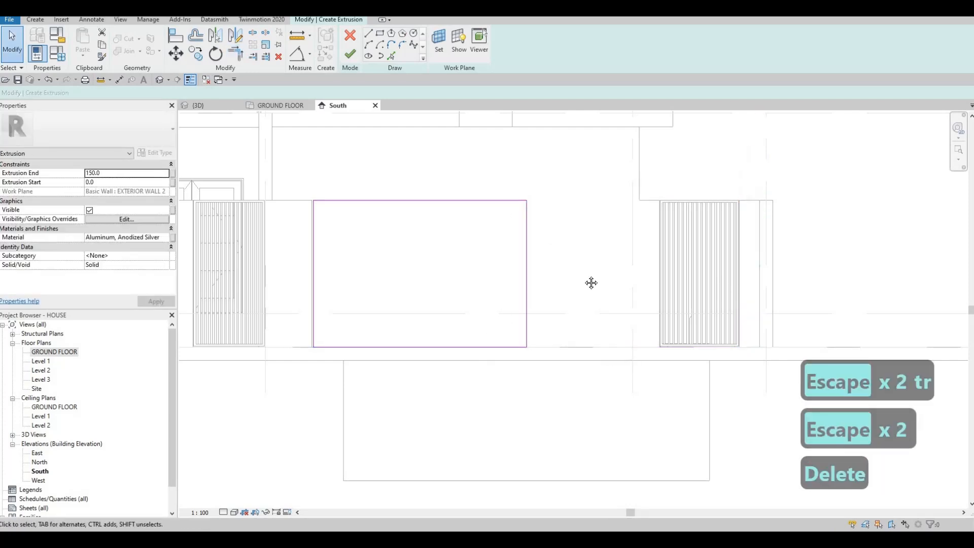
{"action": "scroll", "coordinate": [592, 283], "scroll_direction": "down", "scroll_amount": 2}
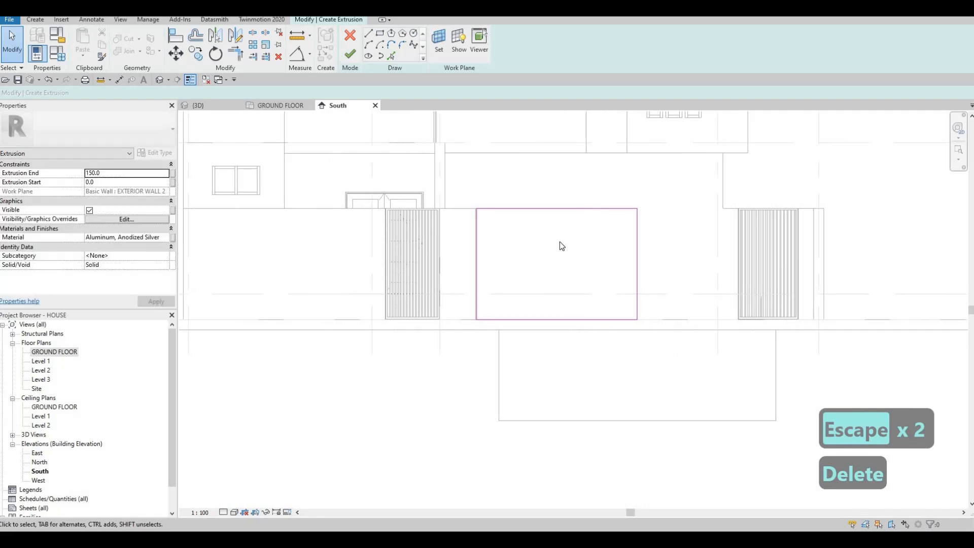
{"action": "middle_click_drag", "start_coordinate": [525, 235], "coordinate": [522, 244]}
{"action": "middle_click_drag", "start_coordinate": [591, 239], "coordinate": [593, 249]}
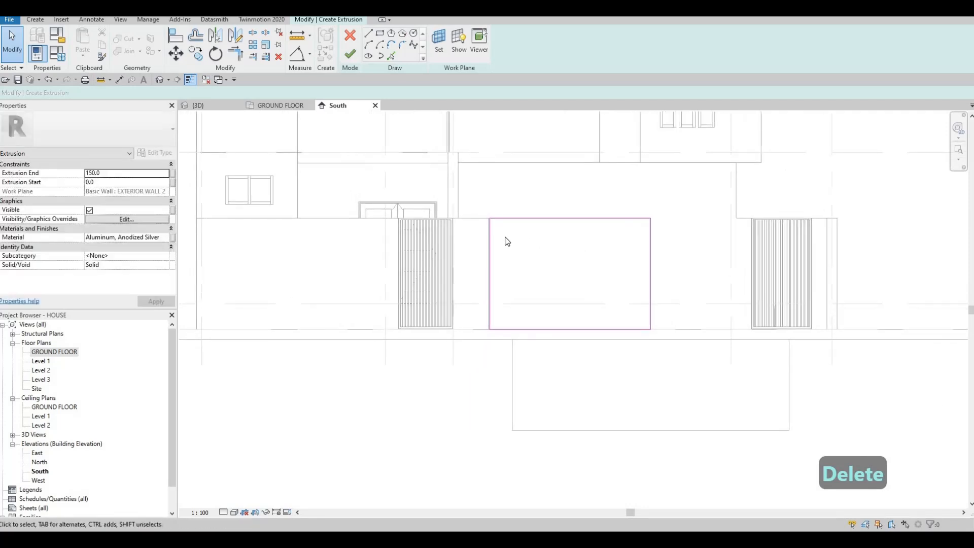
{"action": "middle_click_drag", "start_coordinate": [505, 234], "coordinate": [472, 223]}
{"action": "scroll", "coordinate": [472, 223], "scroll_direction": "up", "scroll_amount": 2}
{"action": "middle_click_drag", "start_coordinate": [619, 257], "coordinate": [538, 238]}
{"action": "middle_click_drag", "start_coordinate": [806, 331], "coordinate": [759, 332]}
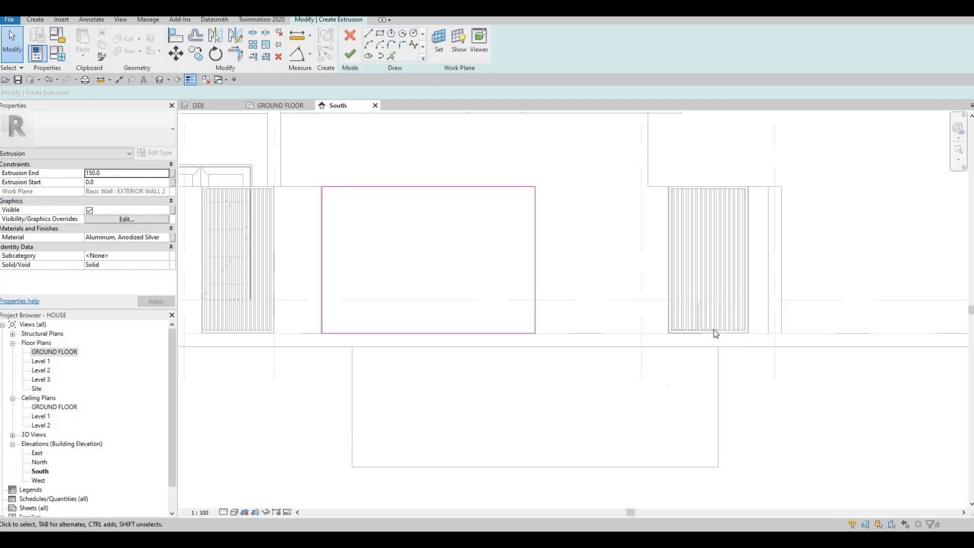
Nudge the half-width rectangle's right edge 100 mm inward, making the sketch 3088.8 mm wide
{"action": "middle_click_drag", "start_coordinate": [584, 257], "coordinate": [627, 260]}
{"action": "key", "text": "Escape"}
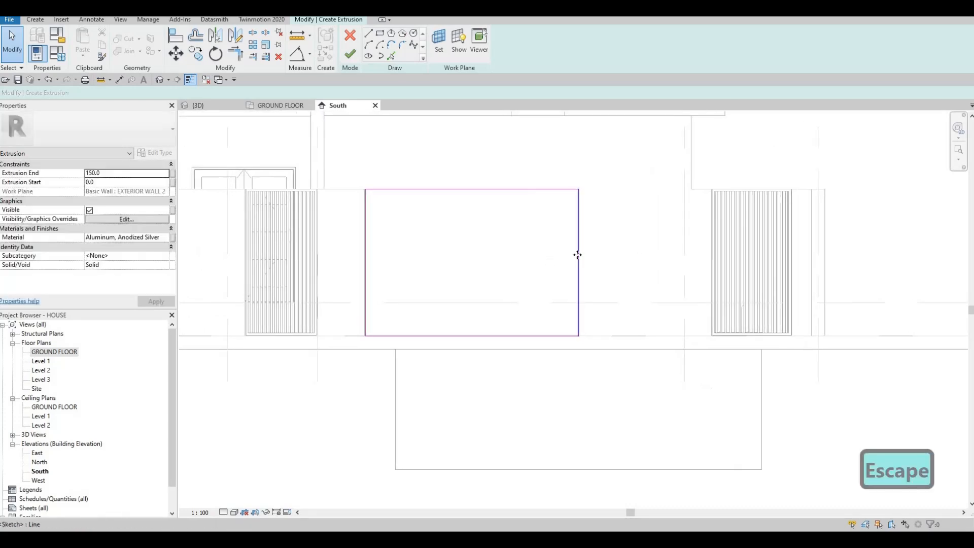
{"action": "left_click", "coordinate": [577, 255]}
{"action": "key", "text": "Left"}
{"action": "key", "text": "Left"}
{"action": "key", "text": "Left"}
{"action": "key", "text": "Left"}
{"action": "key", "text": "Left"}
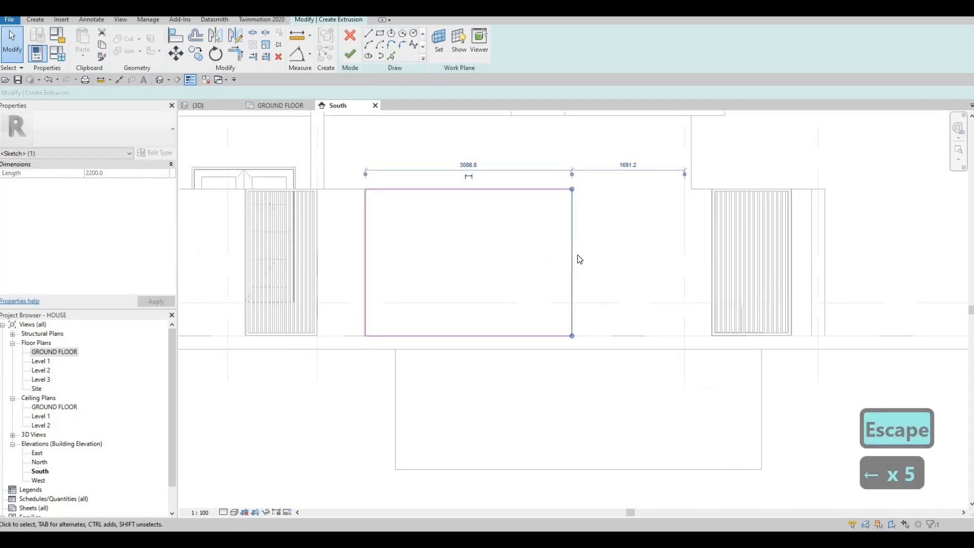
{"action": "key", "text": "Escape"}
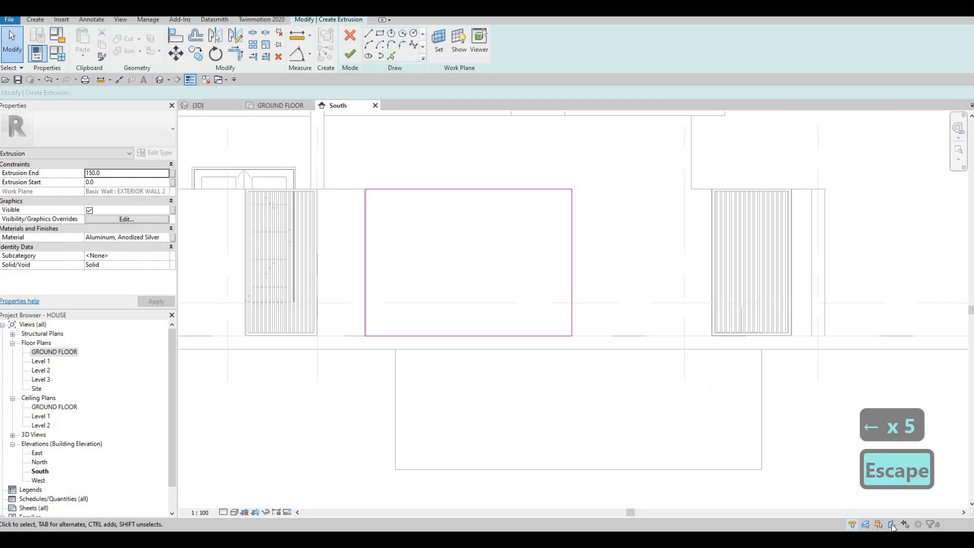
Change the South elevation's view display so foreground walls and pavement cover the elements behind them
{"action": "left_click", "coordinate": [257, 510]}
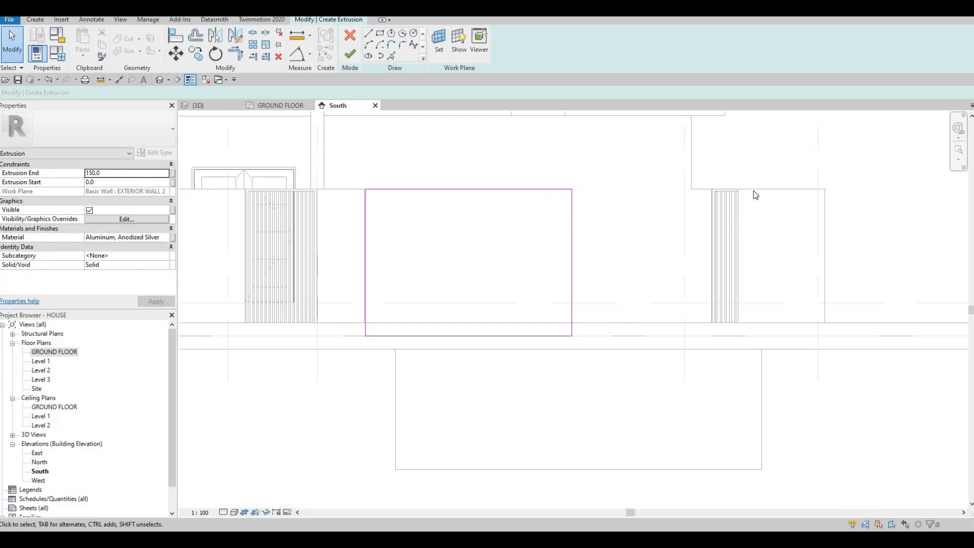
Finish the driveway panel's extrusion sketch and view the panel in 3D
{"action": "key", "text": "Escape"}
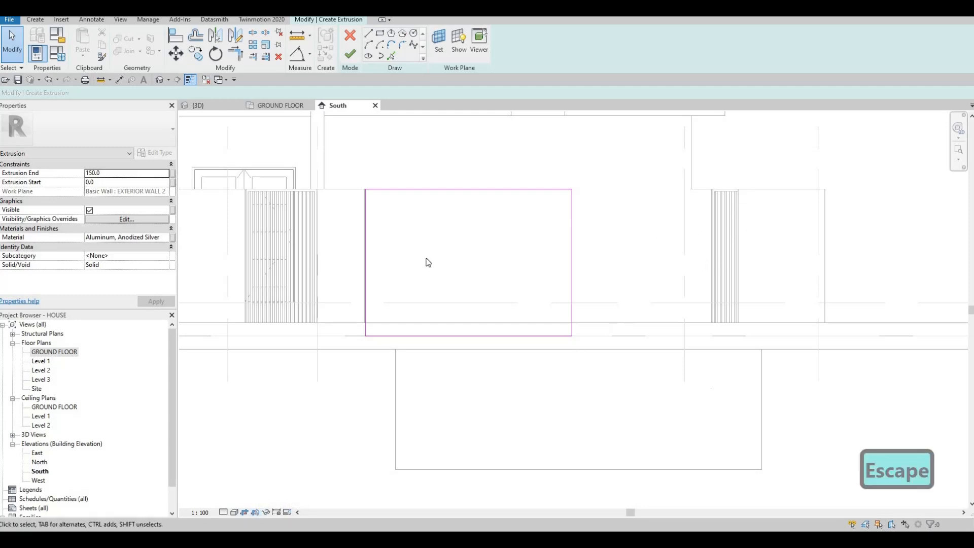
{"action": "left_click", "coordinate": [351, 55]}
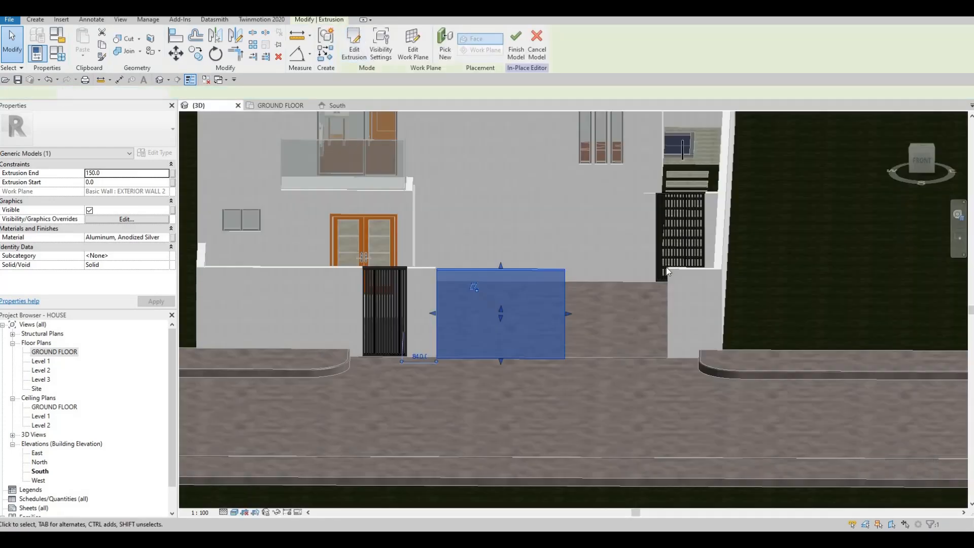
{"action": "middle_click_drag", "start_coordinate": [666, 267], "coordinate": [629, 275], "text": "shift"}
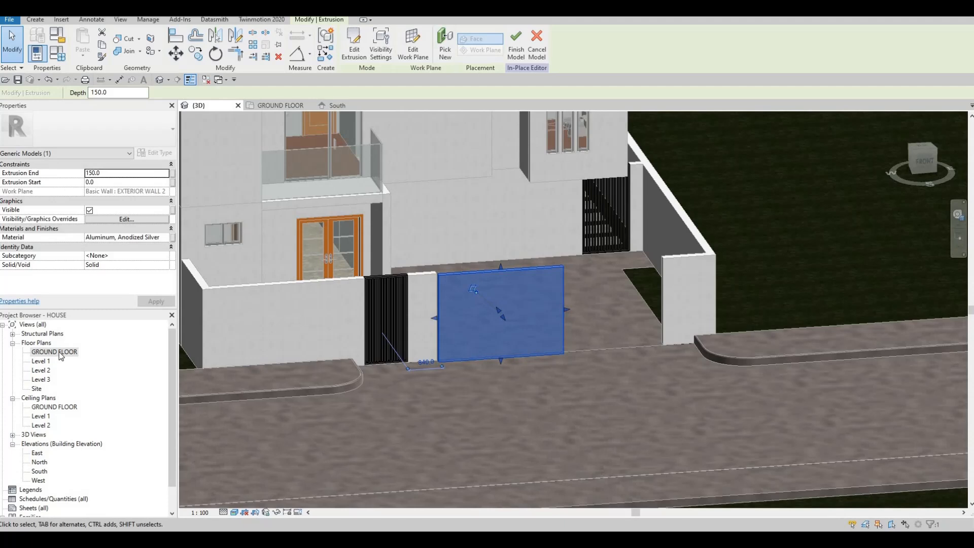
Reopen the panel's sketch in the South elevation and stretch its right edge outward to a 5580 mm width
{"action": "left_click", "coordinate": [335, 105]}
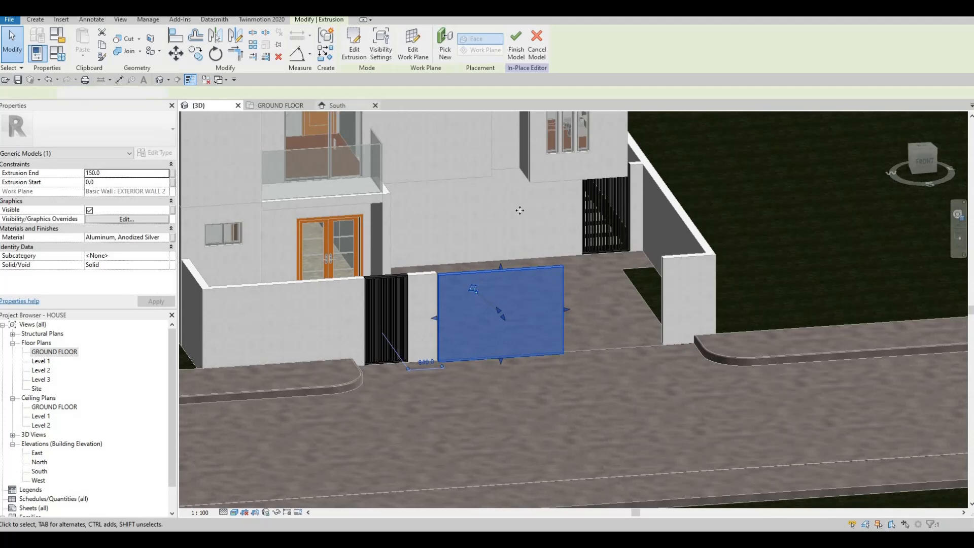
{"action": "left_click", "coordinate": [354, 51]}
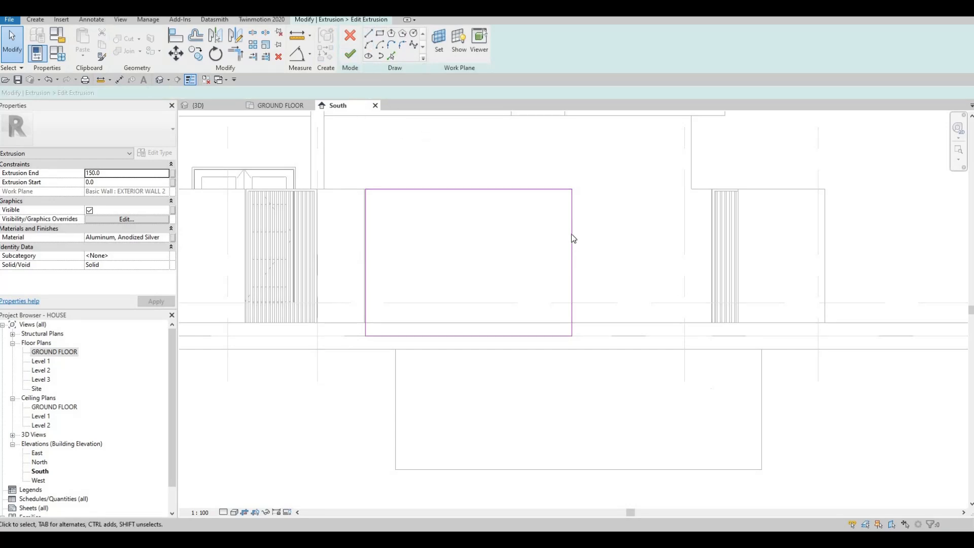
{"action": "left_click_drag", "start_coordinate": [572, 234], "coordinate": [739, 229]}
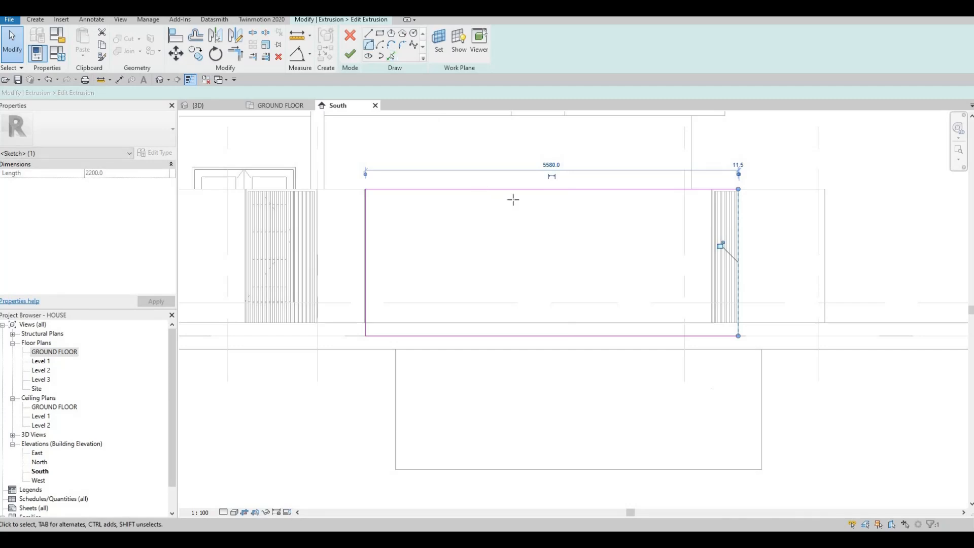
Draw a vertical sketch line from the midpoint of the widened rectangle's top edge down to about half its height
{"action": "key", "text": "l"}
{"action": "key", "text": "i"}
{"action": "left_click", "coordinate": [552, 189]}
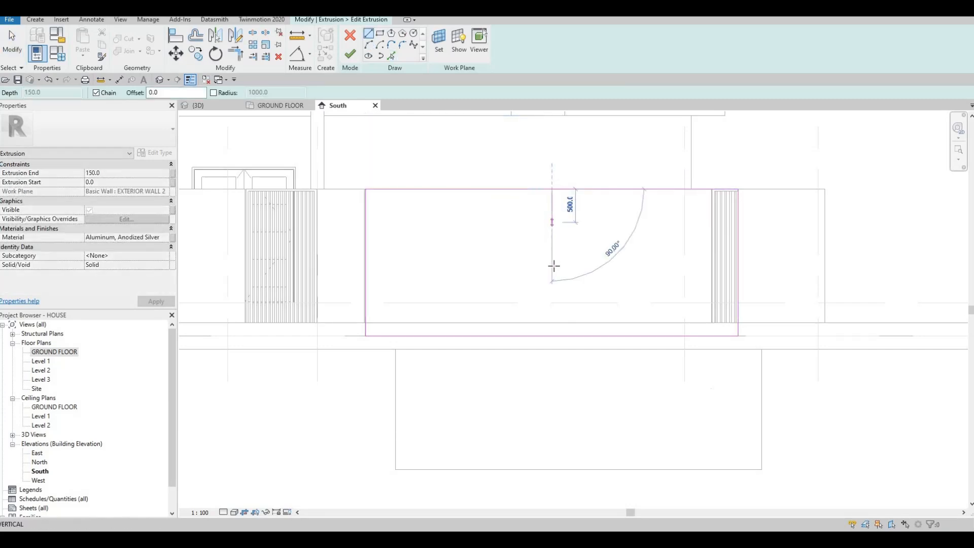
{"action": "left_click", "coordinate": [553, 262]}
{"action": "key", "text": "Escape"}
{"action": "key", "text": "Escape"}
{"action": "key", "text": "Escape"}
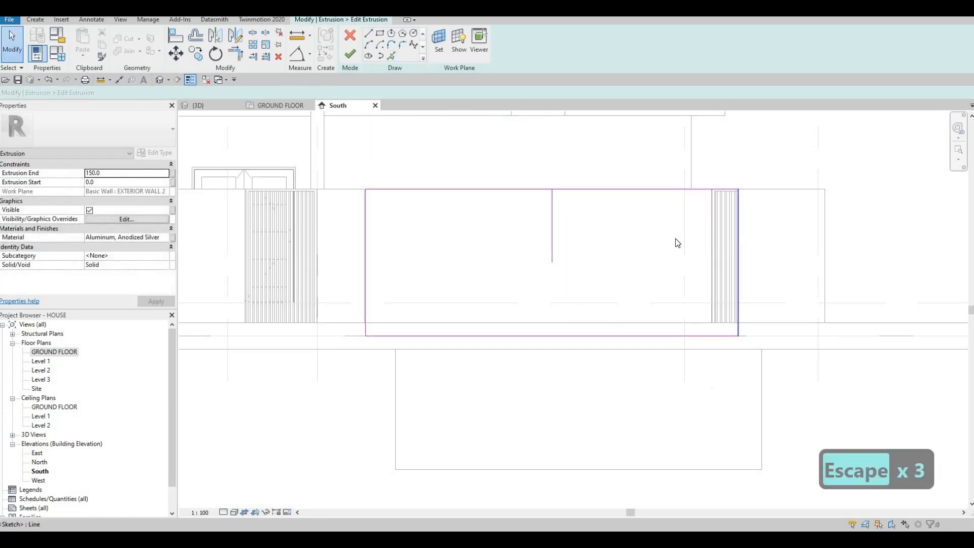
Trim the top and bottom edges to the new middle line, keeping the left half, and delete the leftover right edge
{"action": "key", "text": "t"}
{"action": "key", "text": "r"}
{"action": "left_click", "coordinate": [532, 190]}
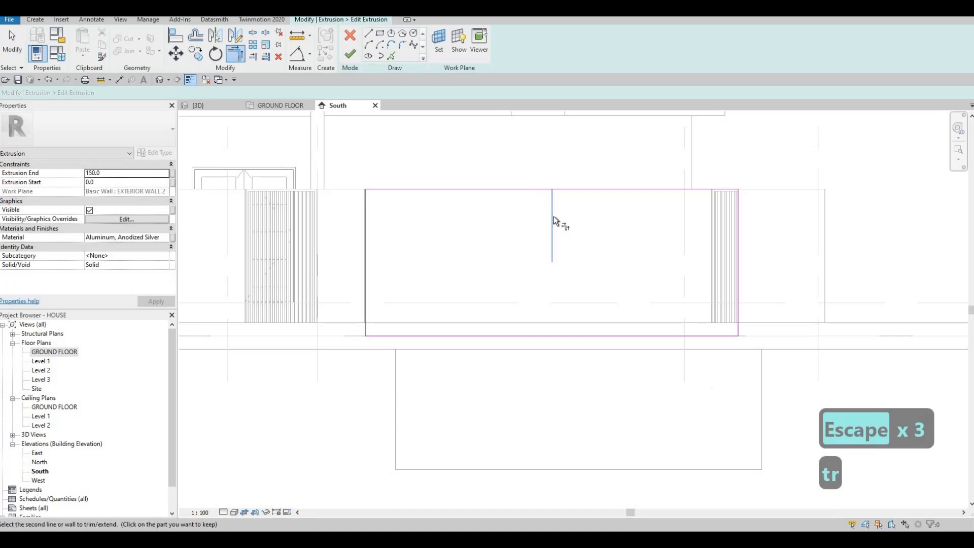
{"action": "left_click", "coordinate": [553, 215]}
{"action": "left_click", "coordinate": [513, 335]}
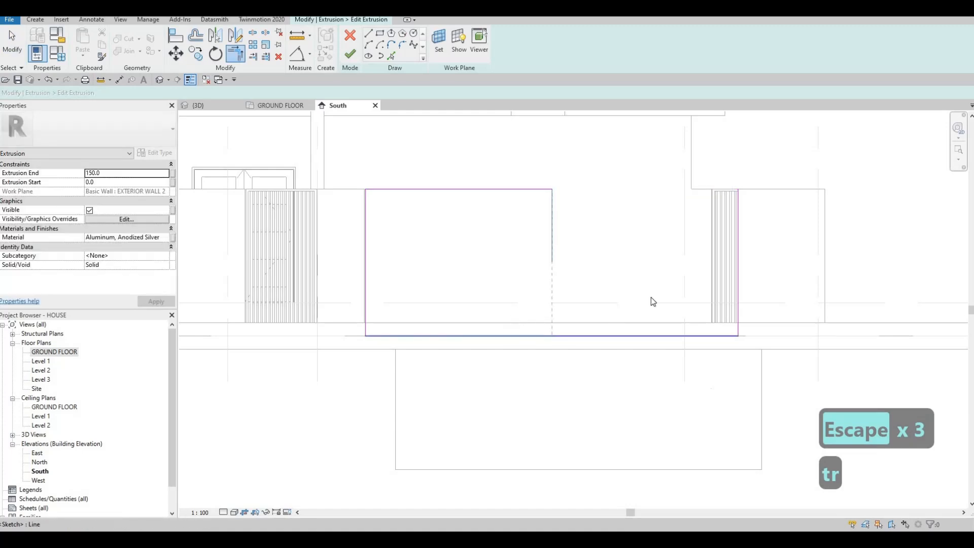
{"action": "key", "text": "Escape"}
{"action": "key", "text": "Escape"}
{"action": "left_click", "coordinate": [738, 226]}
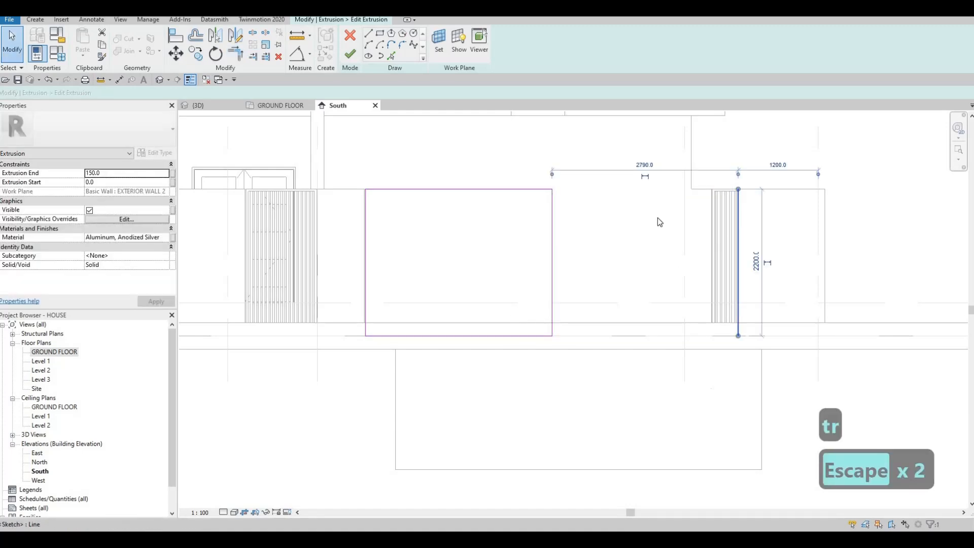
{"action": "key", "text": "Delete"}
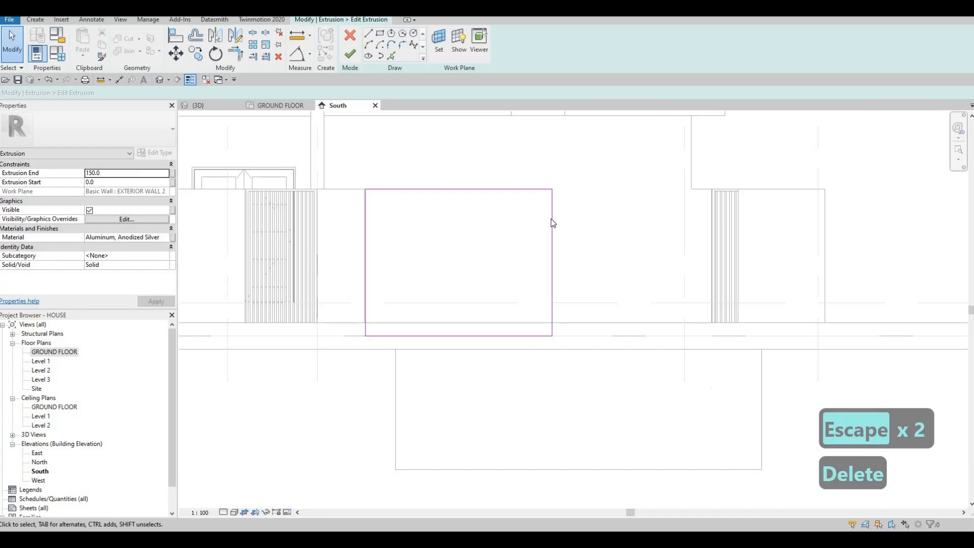
Nudge the half panel's right edge inward, making the sketch 2750 mm wide
{"action": "left_click", "coordinate": [551, 218]}
{"action": "key", "text": "Left"}
{"action": "key", "text": "Left"}
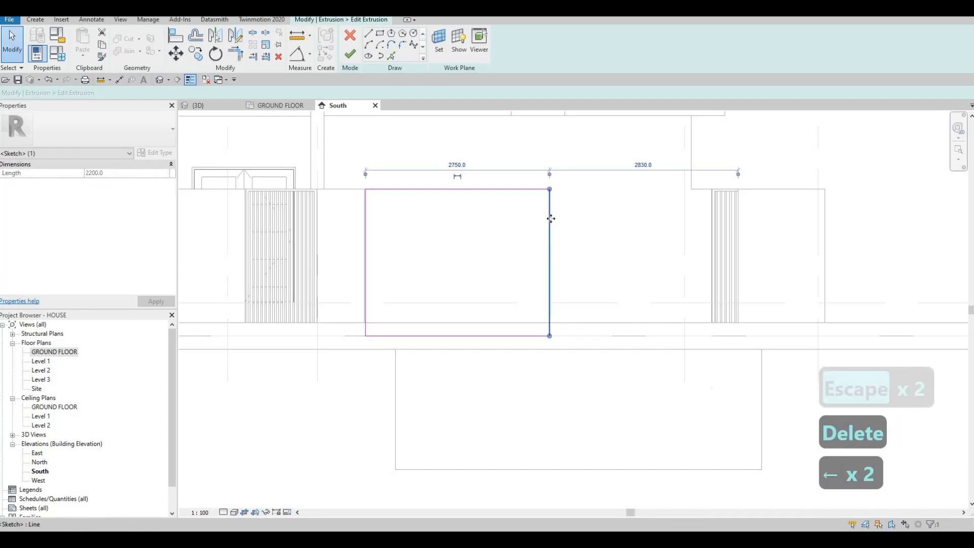
{"action": "key", "text": "Escape"}
{"action": "key", "text": "Escape"}
{"action": "key", "text": "Escape"}
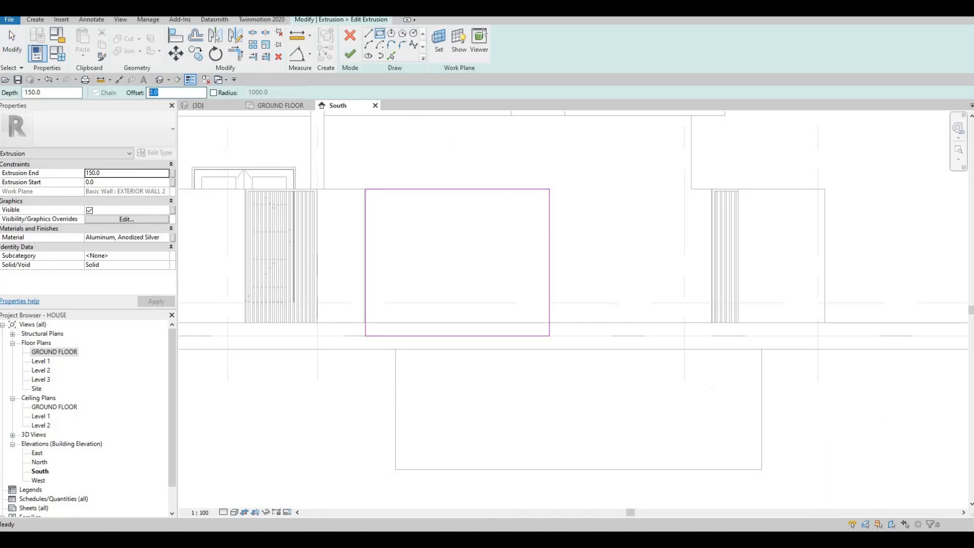
Draw a second rectangle offset 35 mm inside the half panel's outline to form a frame
{"action": "left_click", "coordinate": [370, 191]}
{"action": "left_click", "coordinate": [551, 335]}
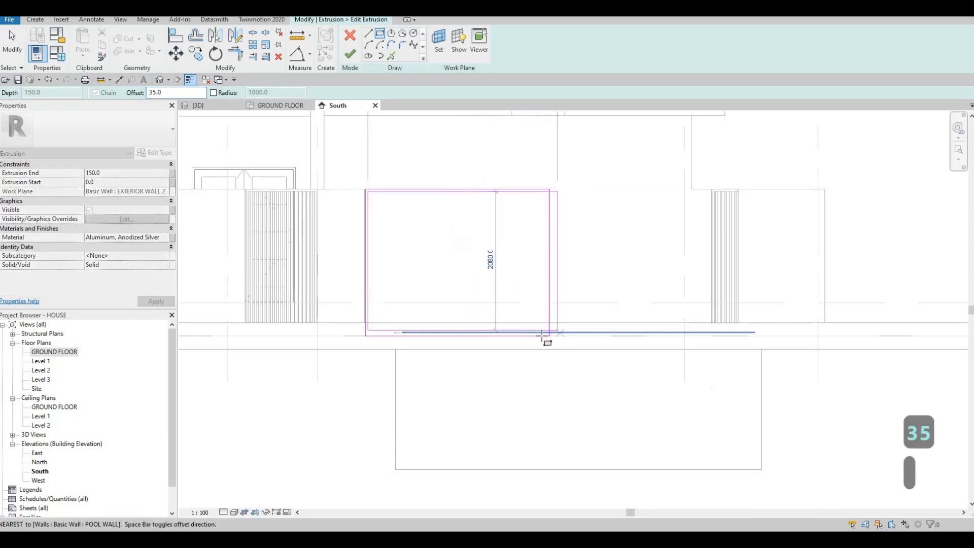
{"action": "scroll", "coordinate": [543, 337], "scroll_direction": "up", "scroll_amount": 5}
{"action": "scroll", "coordinate": [379, 305], "scroll_direction": "down", "scroll_amount": 5}
{"action": "key", "text": "Escape"}
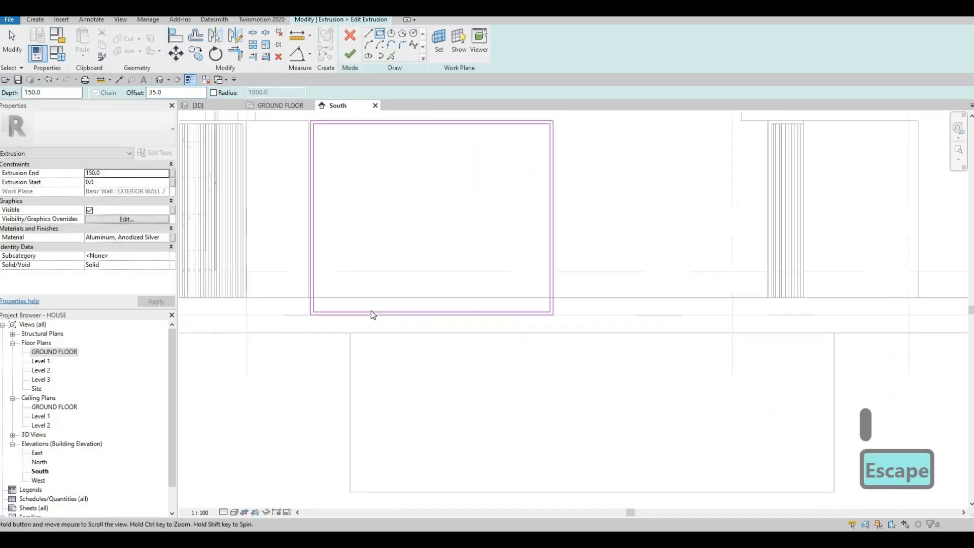
{"action": "key", "text": "Escape"}
{"action": "key", "text": "Escape"}
Nudge the bottom edges of the outer and inner rectangles slightly upward together
{"action": "left_click", "coordinate": [370, 314]}
{"action": "left_click", "coordinate": [371, 315], "text": "ctrl"}
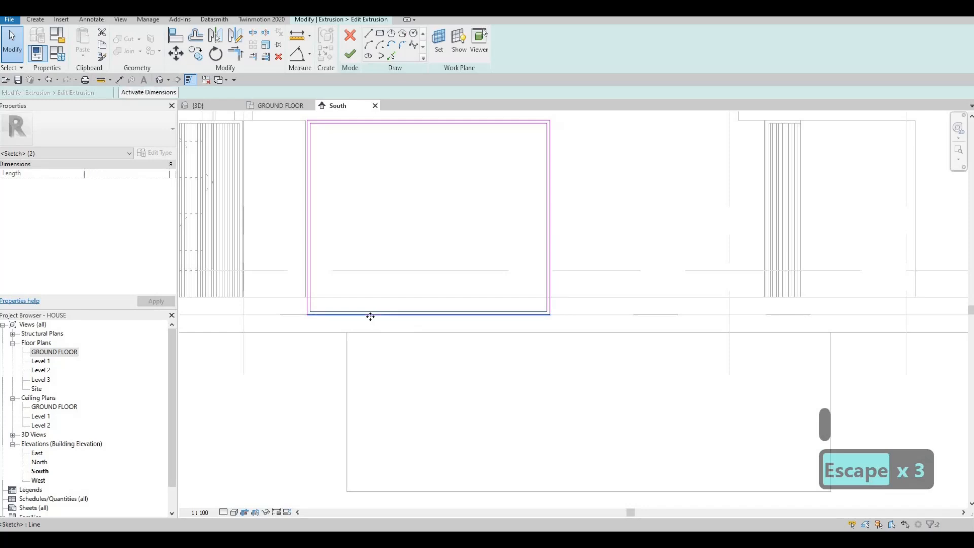
{"action": "key", "text": "Up"}
{"action": "key", "text": "Up"}
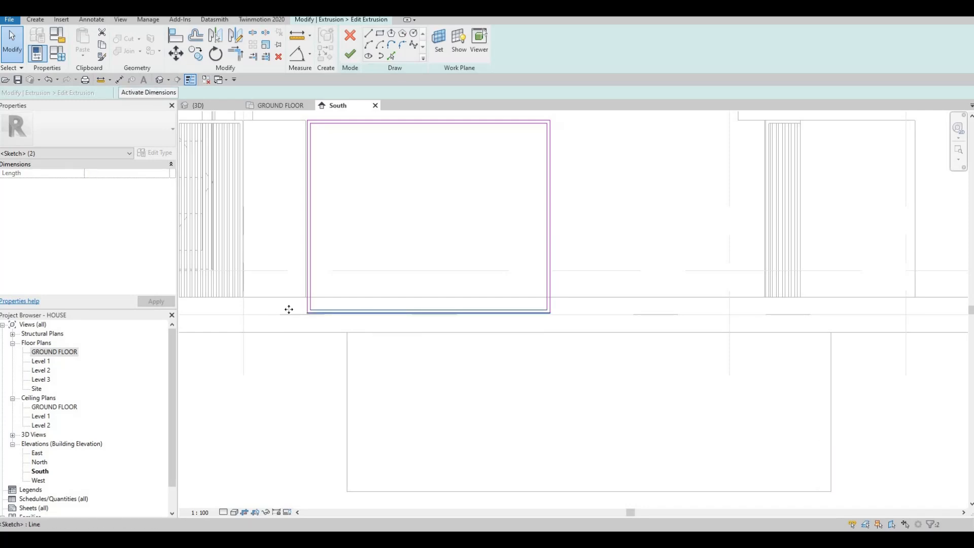
{"action": "scroll", "coordinate": [287, 309], "scroll_direction": "up", "scroll_amount": 4}
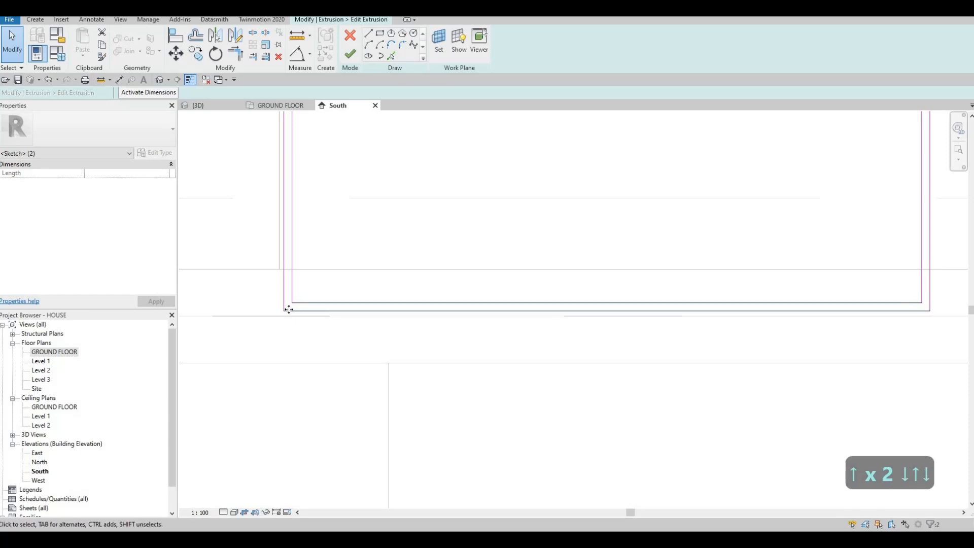
{"action": "scroll", "coordinate": [405, 237], "scroll_direction": "down", "scroll_amount": 5}
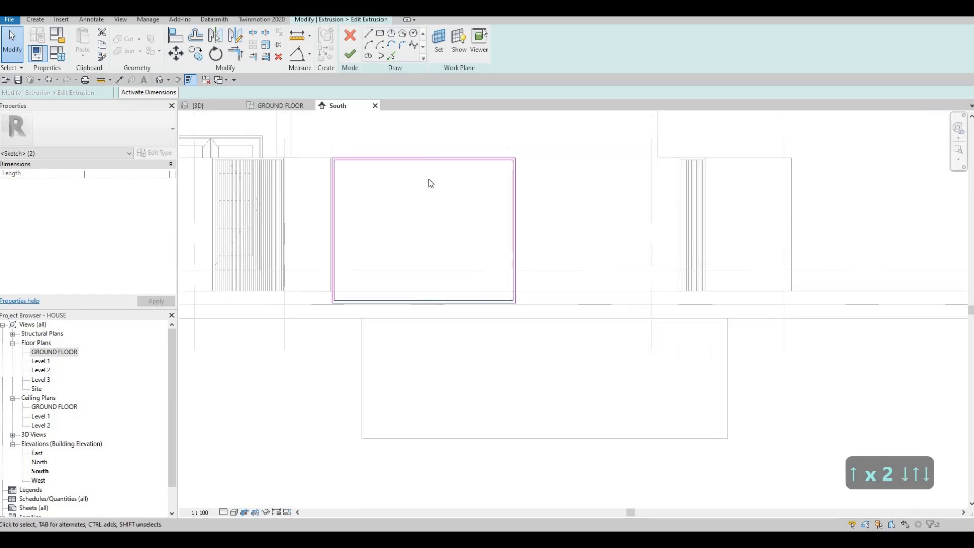
{"action": "key", "text": "Escape"}
Finish editing the frame's extrusion sketch and show it in the 3D view
{"action": "scroll", "coordinate": [422, 187], "scroll_direction": "up", "scroll_amount": 1}
{"action": "middle_click_drag", "start_coordinate": [396, 121], "coordinate": [396, 132]}
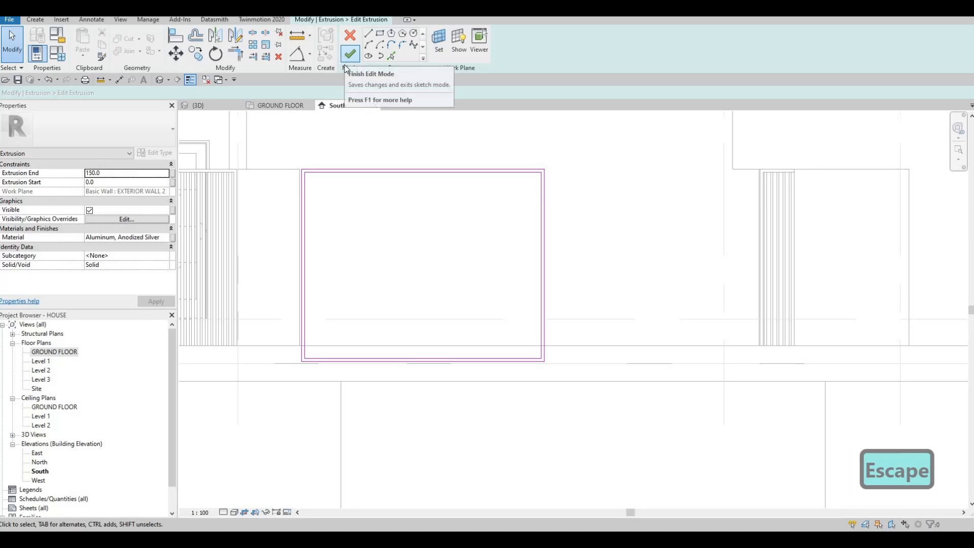
{"action": "left_click", "coordinate": [197, 105]}
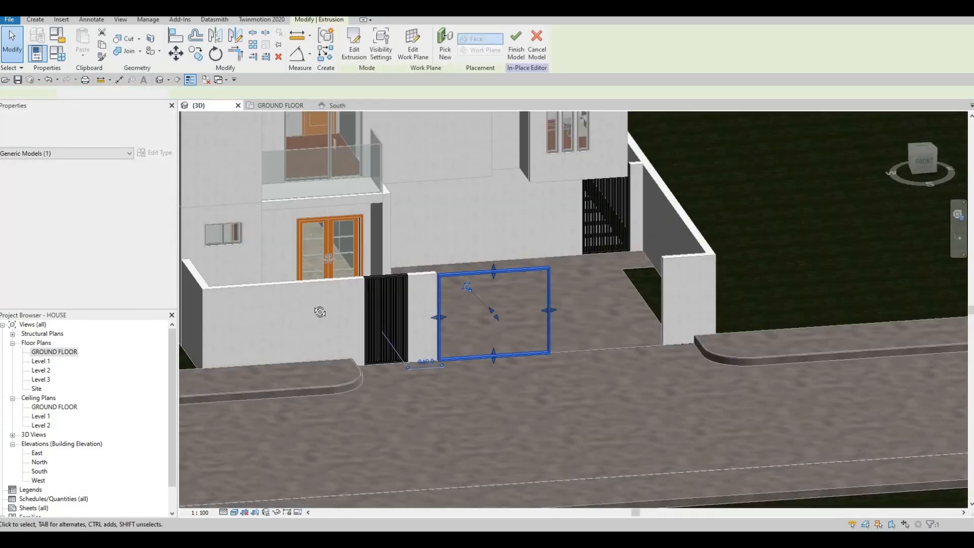
Align the driveway frame's house-side face with the house-side face of the front entrance gate's frame
{"action": "middle_click_drag", "start_coordinate": [473, 333], "coordinate": [512, 248], "text": "shift"}
{"action": "scroll", "coordinate": [423, 297], "scroll_direction": "up", "scroll_amount": 3}
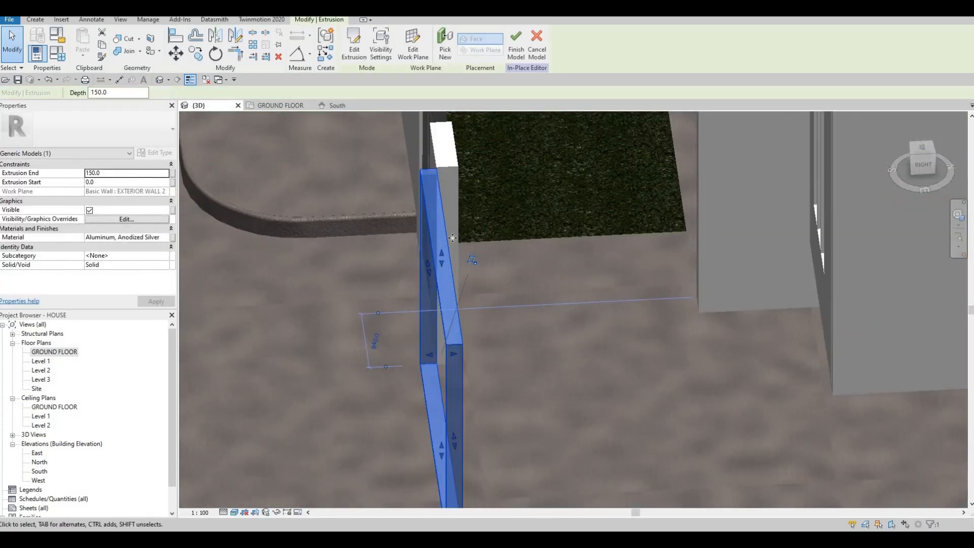
{"action": "middle_click_drag", "start_coordinate": [423, 297], "coordinate": [488, 272], "text": "shift"}
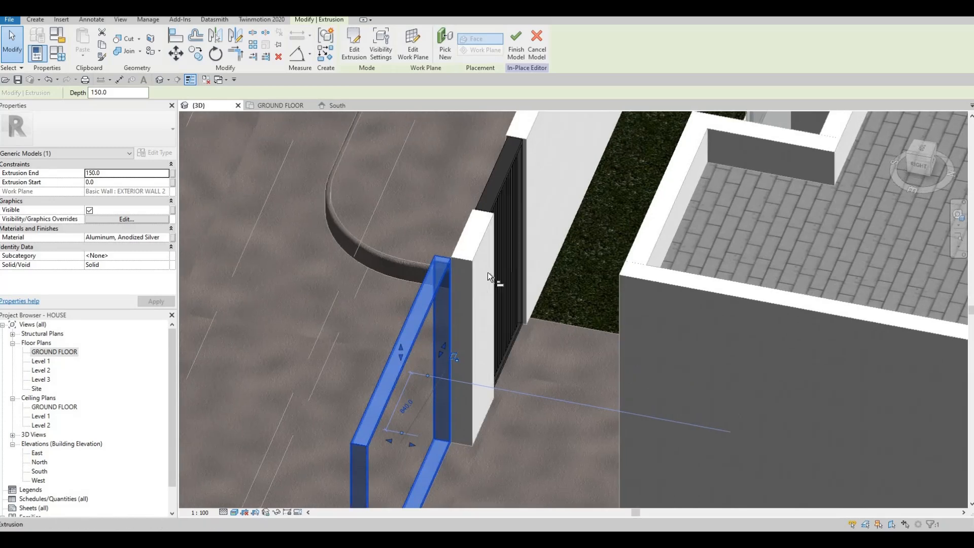
{"action": "key", "text": "a"}
{"action": "key", "text": "l"}
{"action": "scroll", "coordinate": [515, 178], "scroll_direction": "up", "scroll_amount": 2}
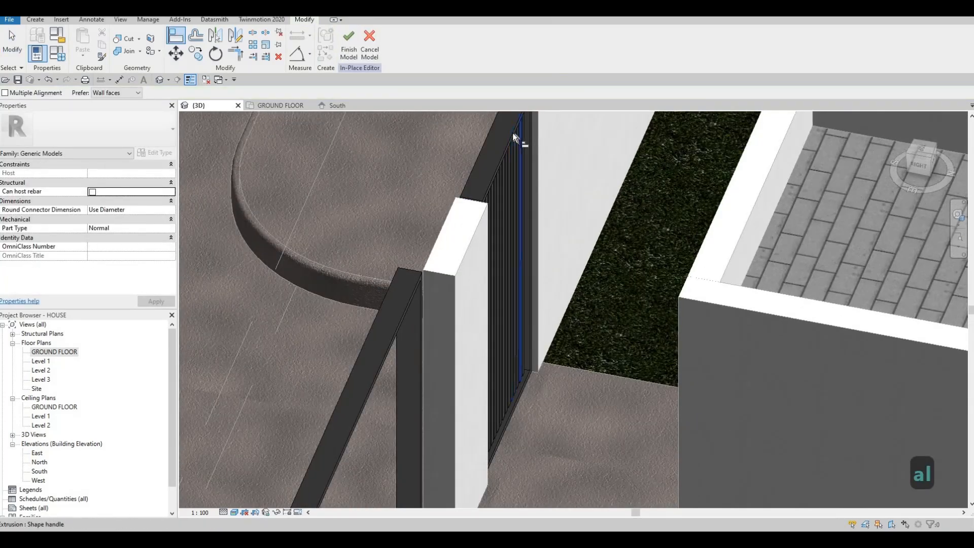
{"action": "left_click", "coordinate": [513, 133]}
{"action": "left_click", "coordinate": [440, 261]}
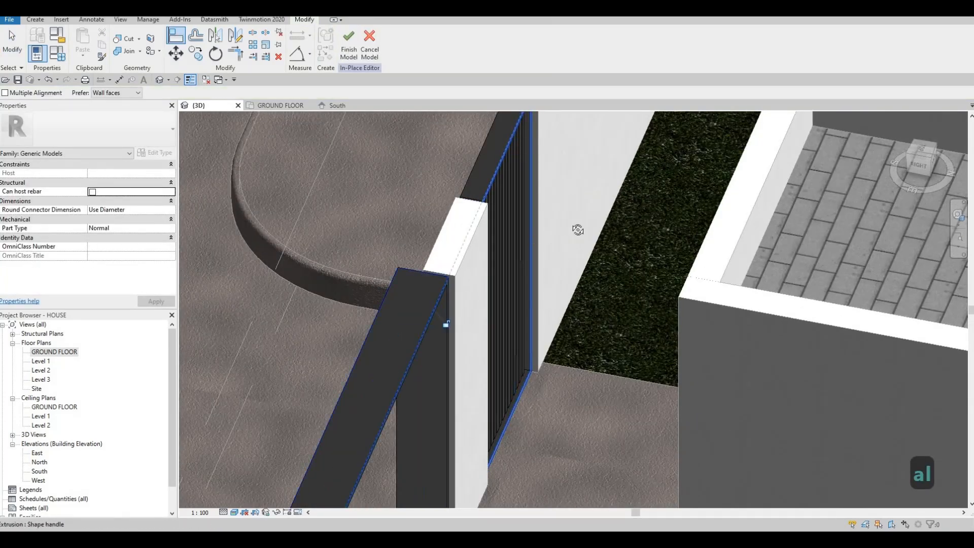
Align the driveway frame's street-side face with the street-side face of the front entrance gate's frame
{"action": "middle_click_drag", "start_coordinate": [439, 261], "coordinate": [247, 272], "text": "shift"}
{"action": "left_click", "coordinate": [247, 272]}
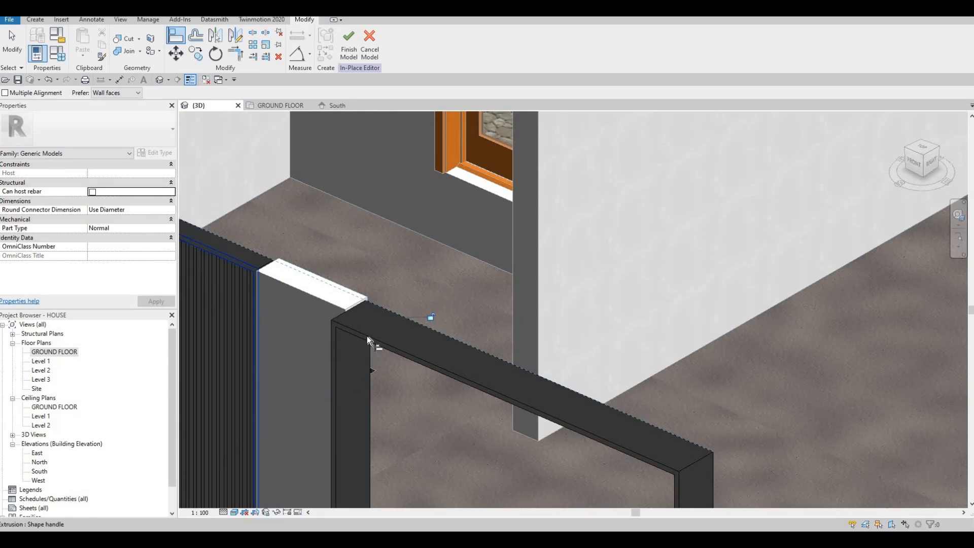
{"action": "left_click", "coordinate": [366, 339]}
{"action": "scroll", "coordinate": [409, 352], "scroll_direction": "down", "scroll_amount": 5}
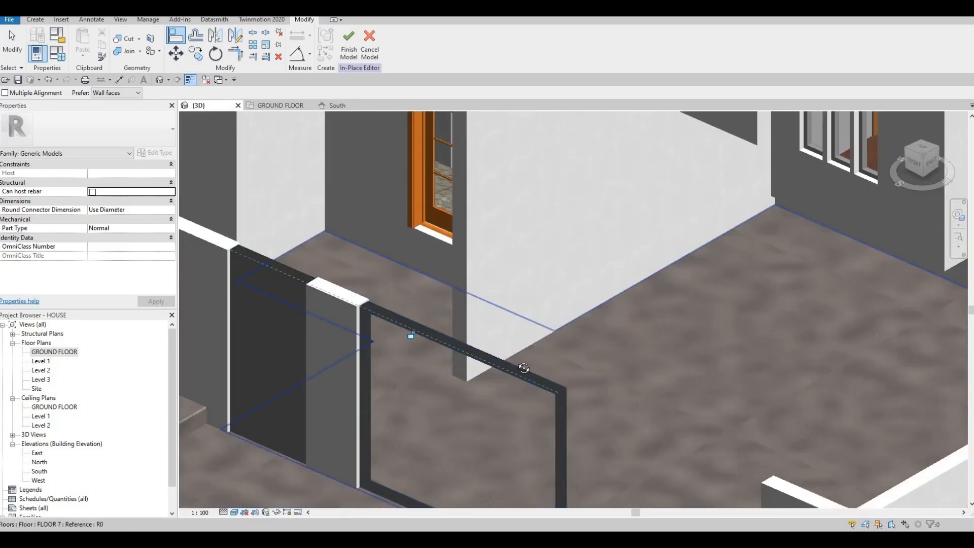
{"action": "key", "text": "Escape"}
Check the aligned driveway frame from the front in 3D, then select it in the South elevation
{"action": "middle_click_drag", "start_coordinate": [418, 346], "coordinate": [401, 238], "text": "shift"}
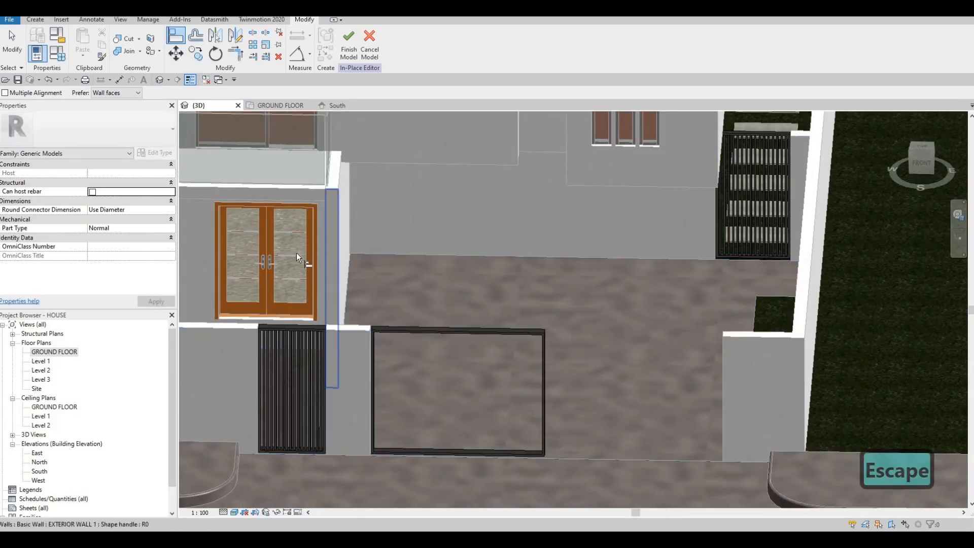
{"action": "left_click", "coordinate": [336, 108]}
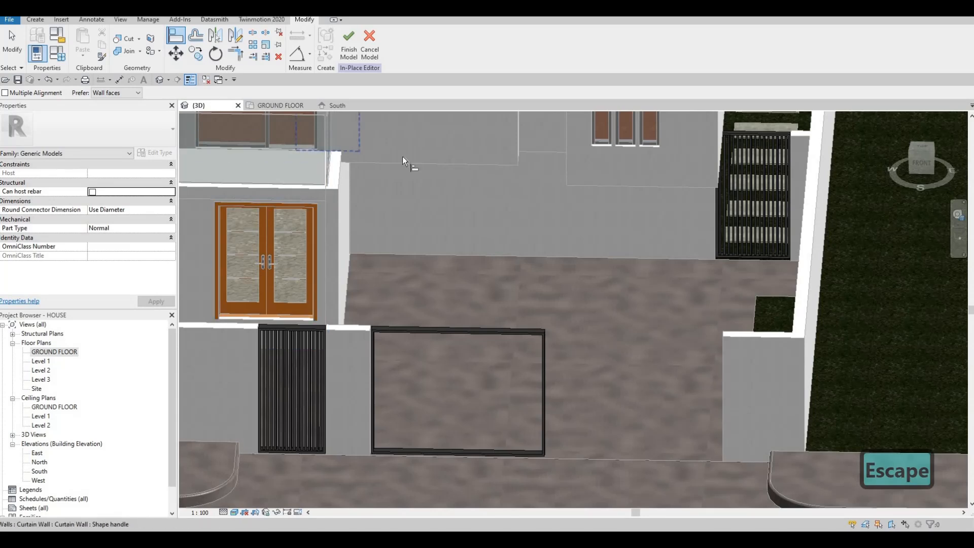
{"action": "scroll", "coordinate": [507, 264], "scroll_direction": "down", "scroll_amount": 1}
{"action": "key", "text": "Escape"}
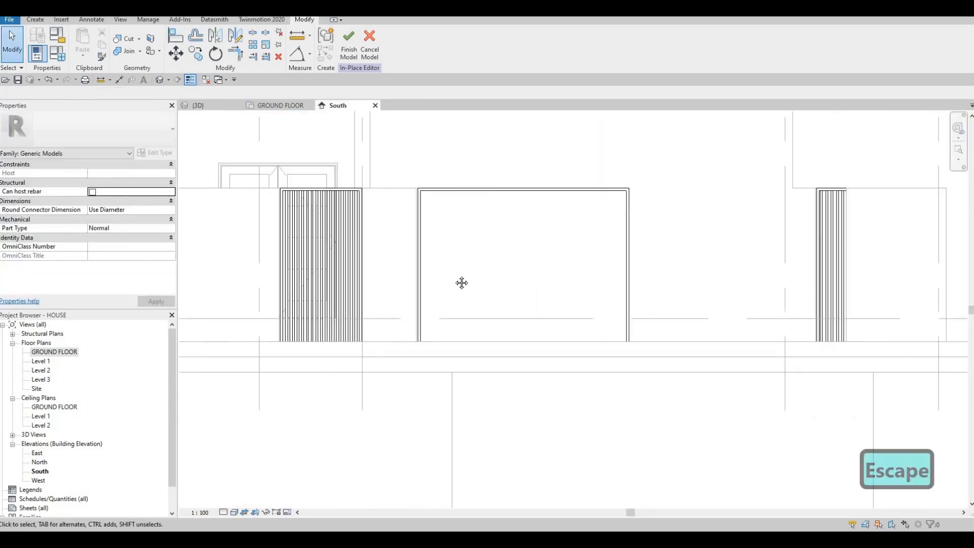
{"action": "middle_click_drag", "start_coordinate": [494, 352], "coordinate": [467, 348]}
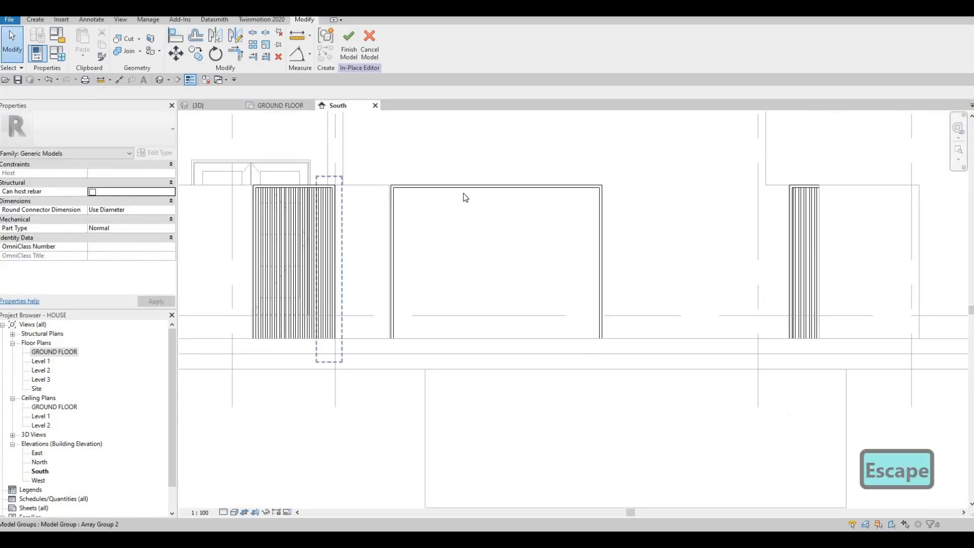
{"action": "left_click", "coordinate": [394, 305]}
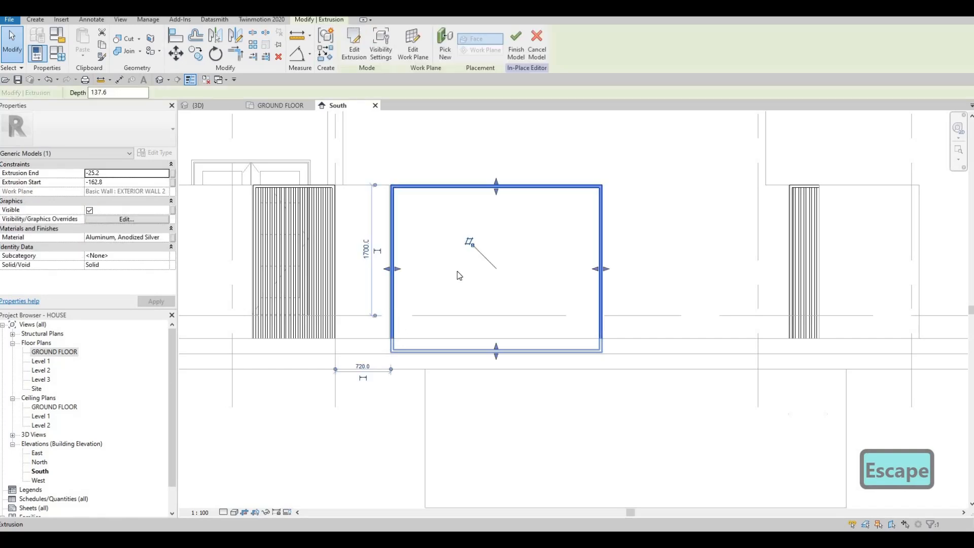
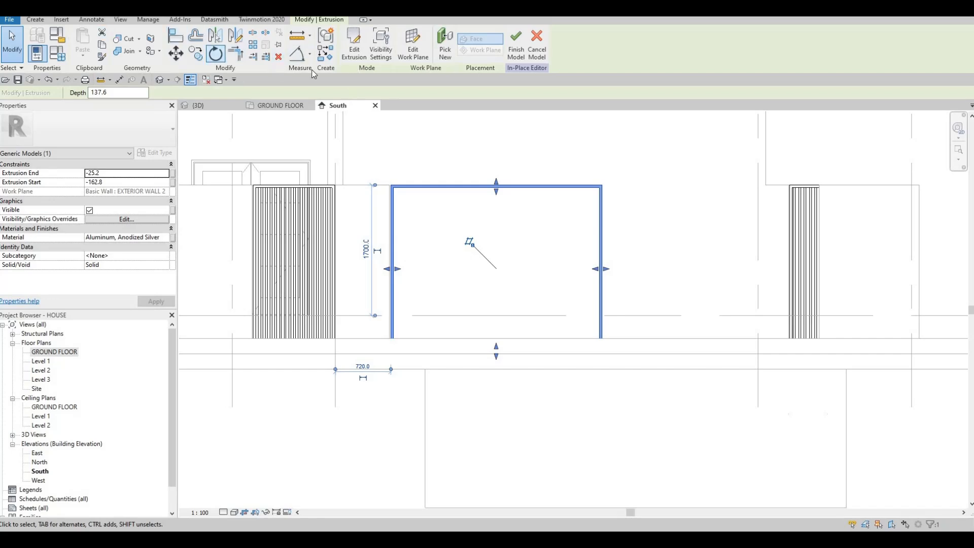
{"action": "left_click", "coordinate": [35, 21]}
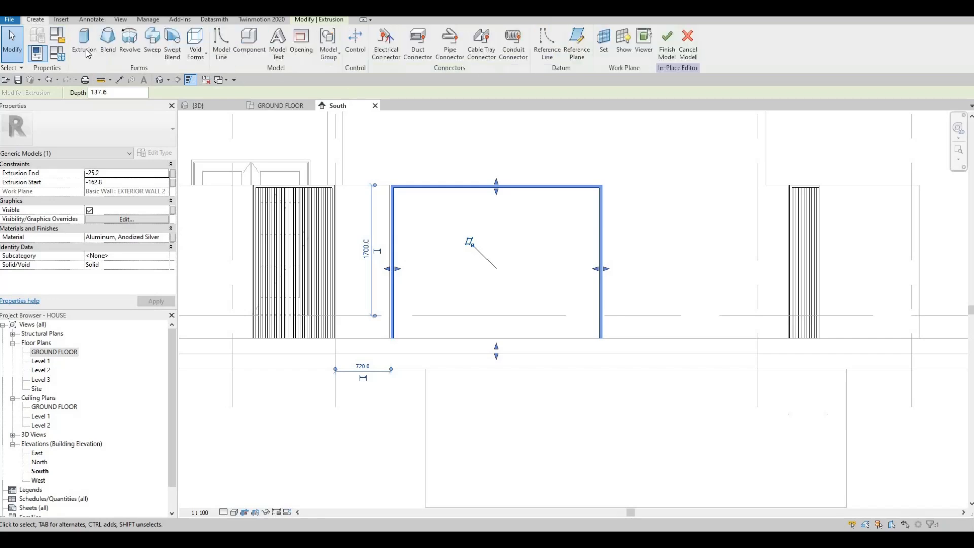
{"action": "left_click", "coordinate": [83, 43]}
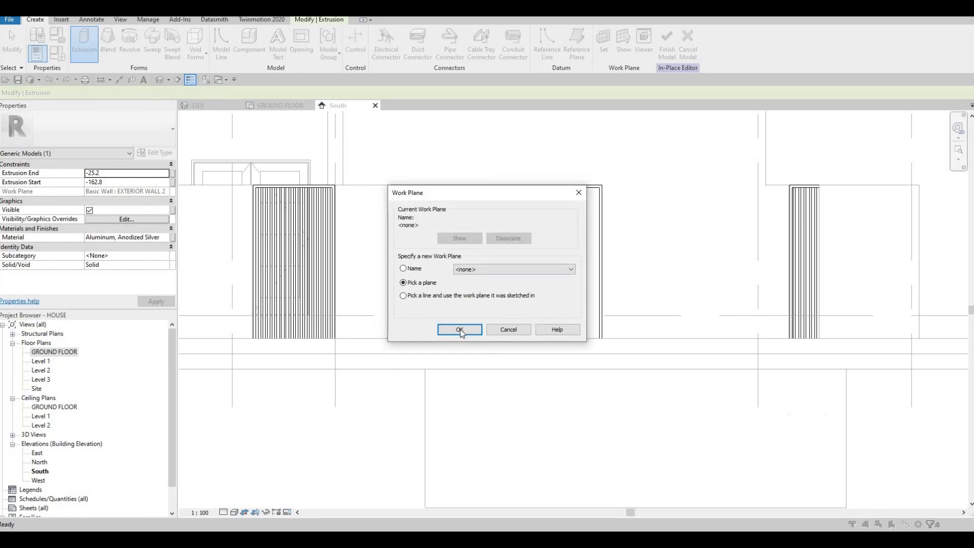
{"action": "left_click", "coordinate": [461, 329]}
{"action": "left_click", "coordinate": [376, 182]}
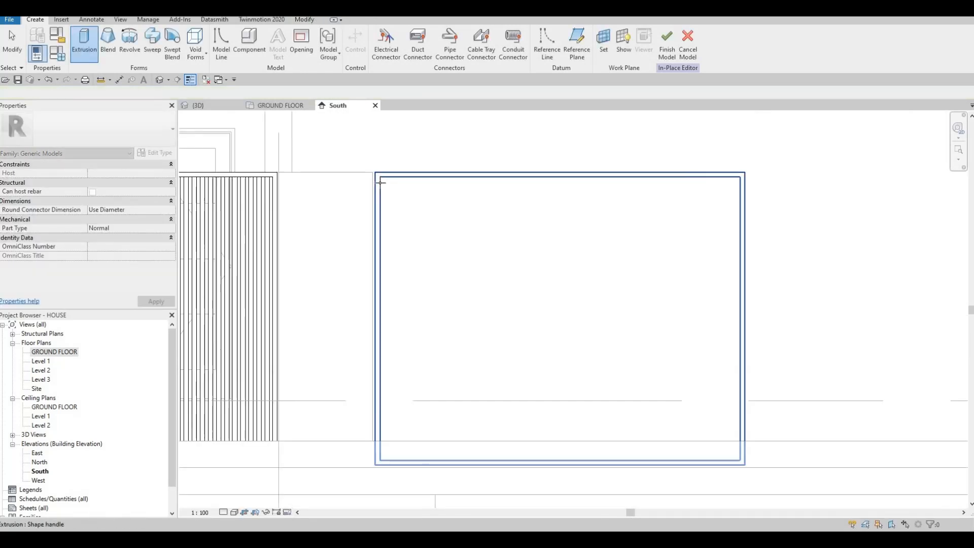
{"action": "scroll", "coordinate": [378, 176], "scroll_direction": "up", "scroll_amount": 2}
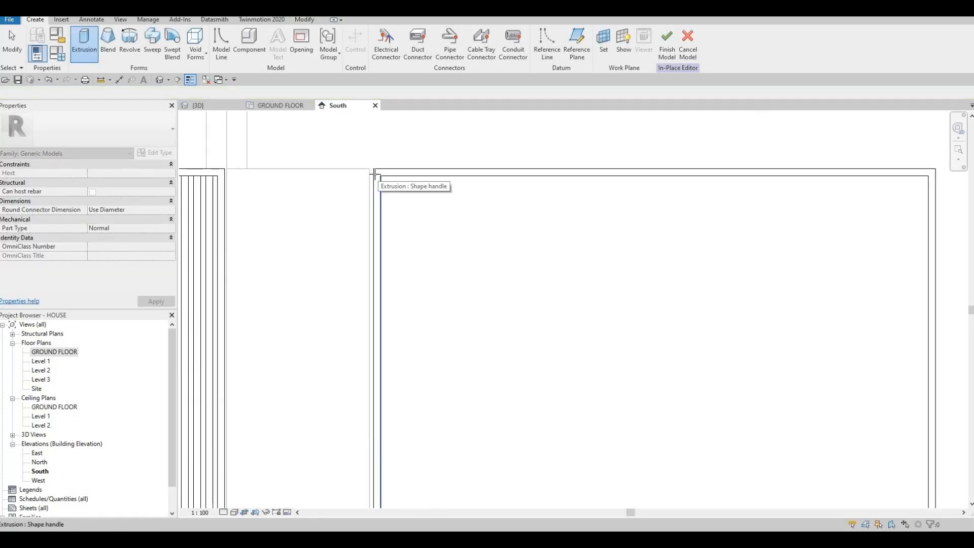
{"action": "scroll", "coordinate": [375, 174], "scroll_direction": "up", "scroll_amount": 1}
{"action": "left_click", "coordinate": [374, 174]}
{"action": "scroll", "coordinate": [404, 193], "scroll_direction": "down", "scroll_amount": 1}
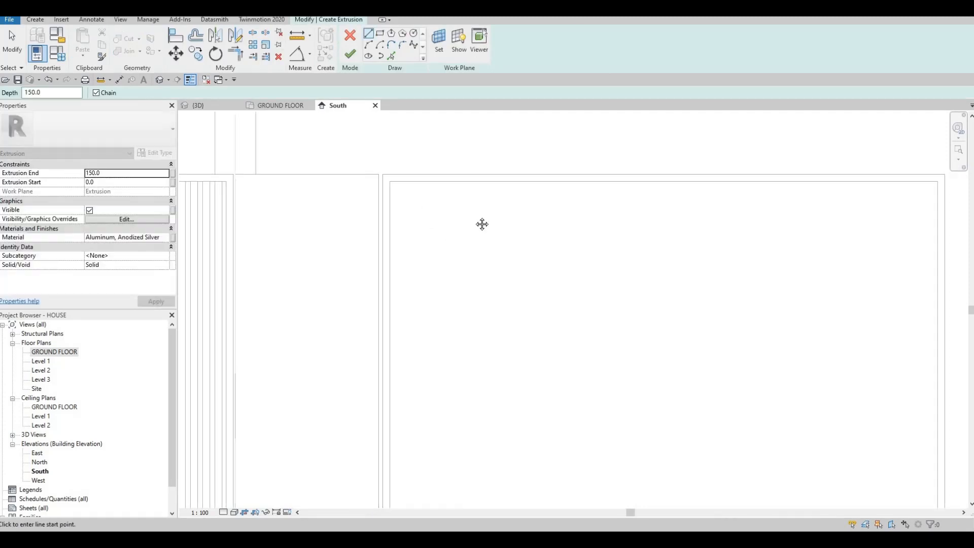
{"action": "scroll", "coordinate": [482, 224], "scroll_direction": "down", "scroll_amount": 4}
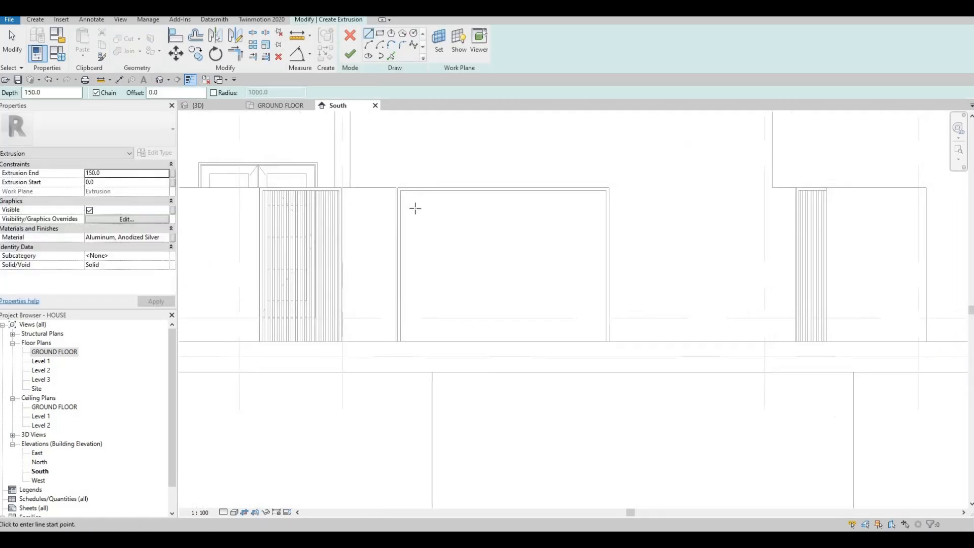
{"action": "scroll", "coordinate": [427, 233], "scroll_direction": "up", "scroll_amount": 1}
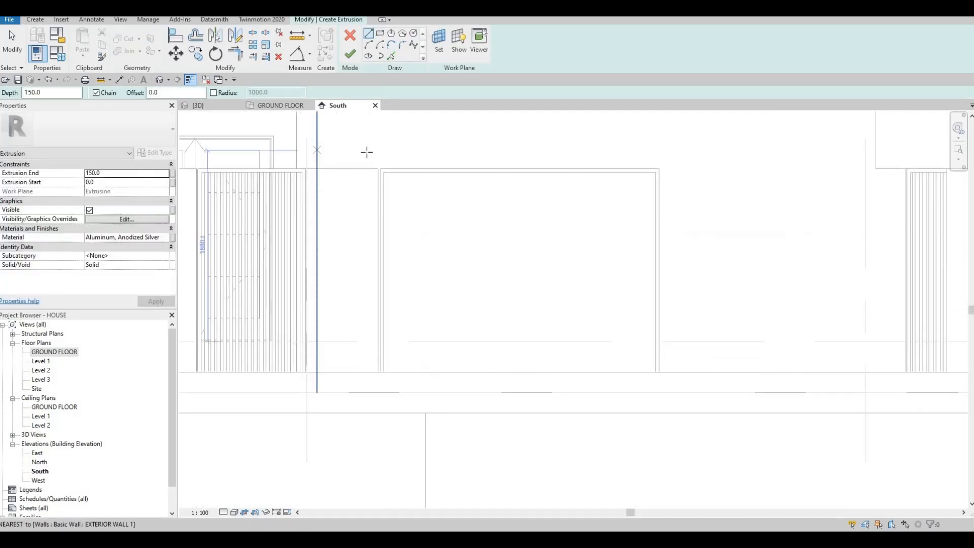
{"action": "left_click", "coordinate": [350, 55]}
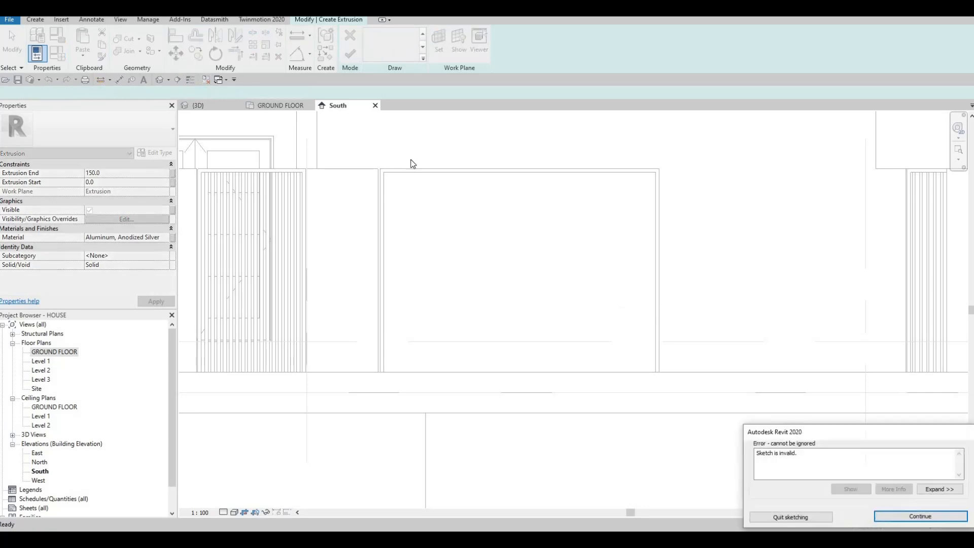
{"action": "key", "text": "Escape"}
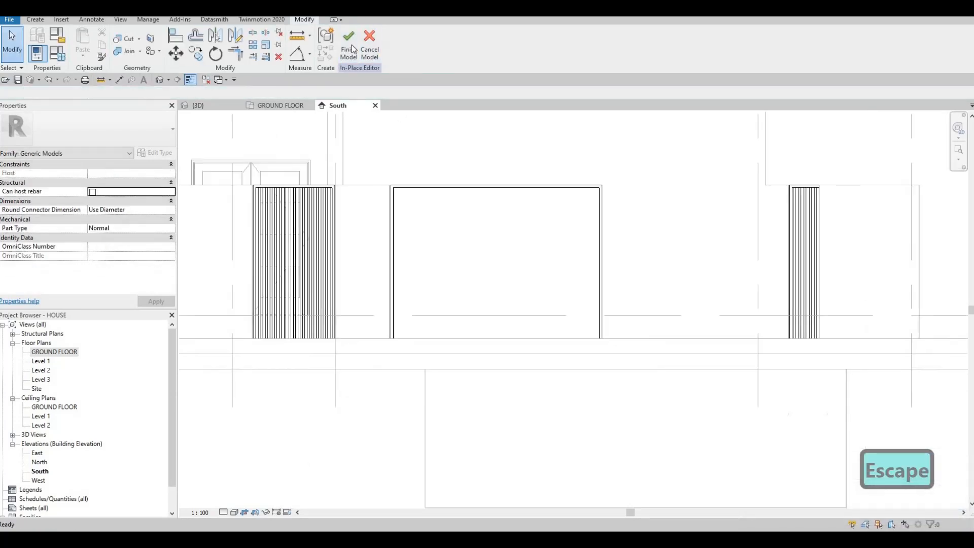
{"action": "key", "text": "Escape"}
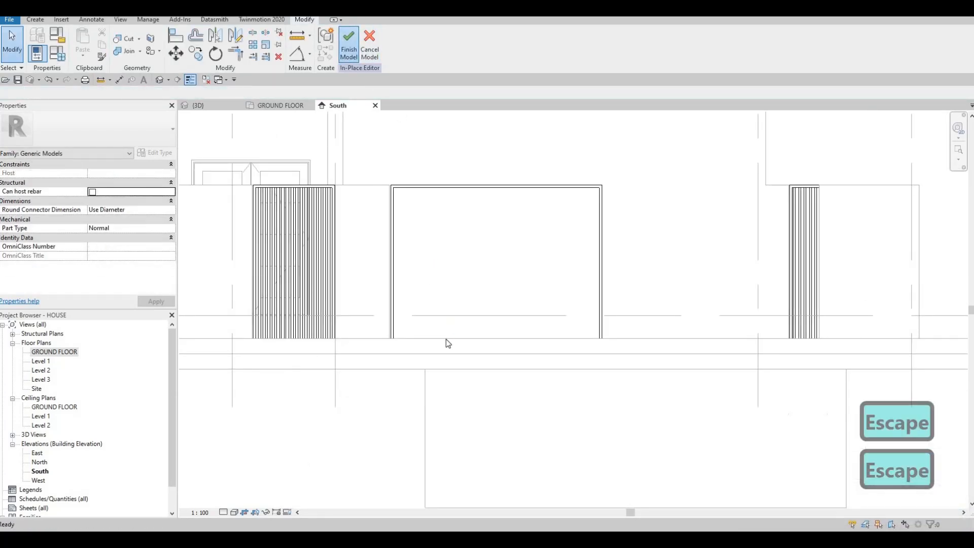
Hide the floor slab covering the lower edges of the gate frames in the South elevation
{"action": "left_click", "coordinate": [446, 345]}
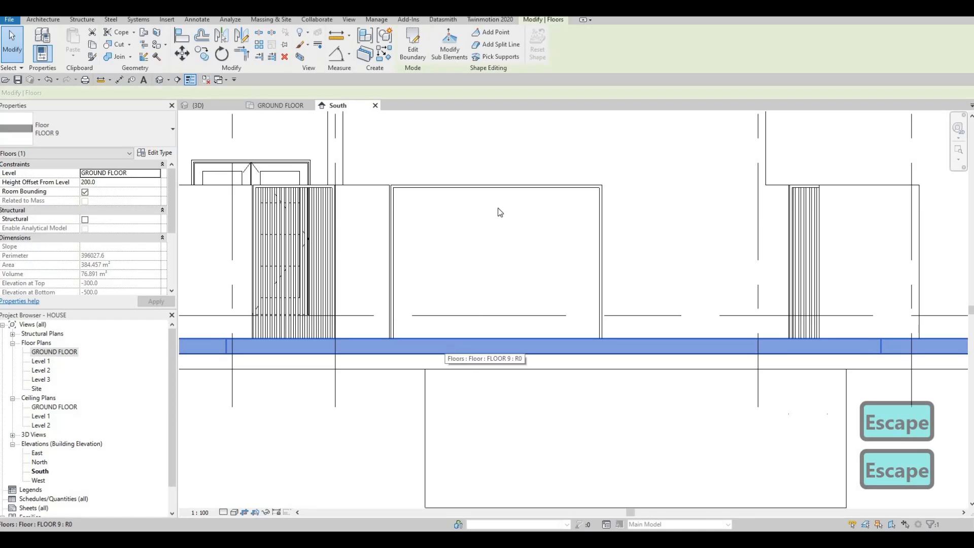
{"action": "right_click", "coordinate": [446, 346]}
{"action": "mouse_move", "coordinate": [489, 167]}
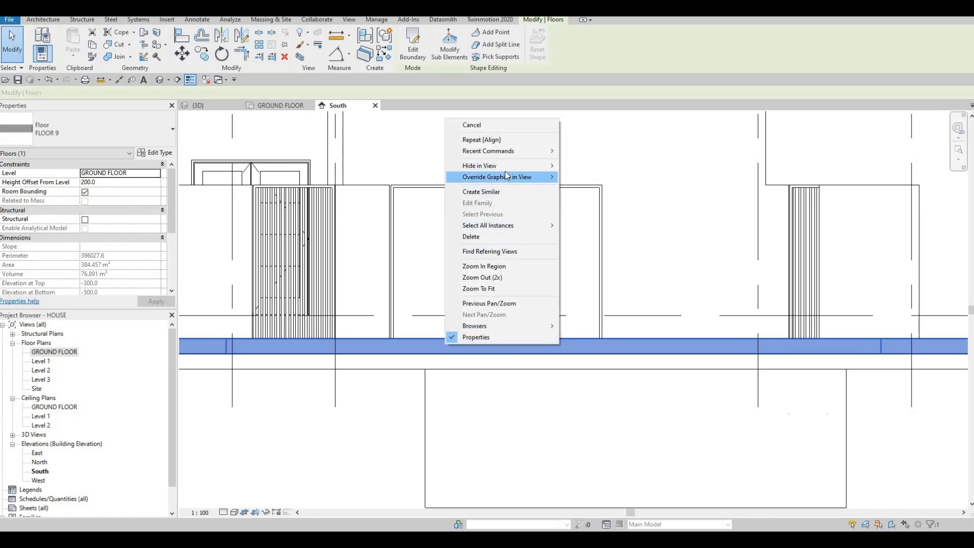
{"action": "left_click", "coordinate": [586, 177]}
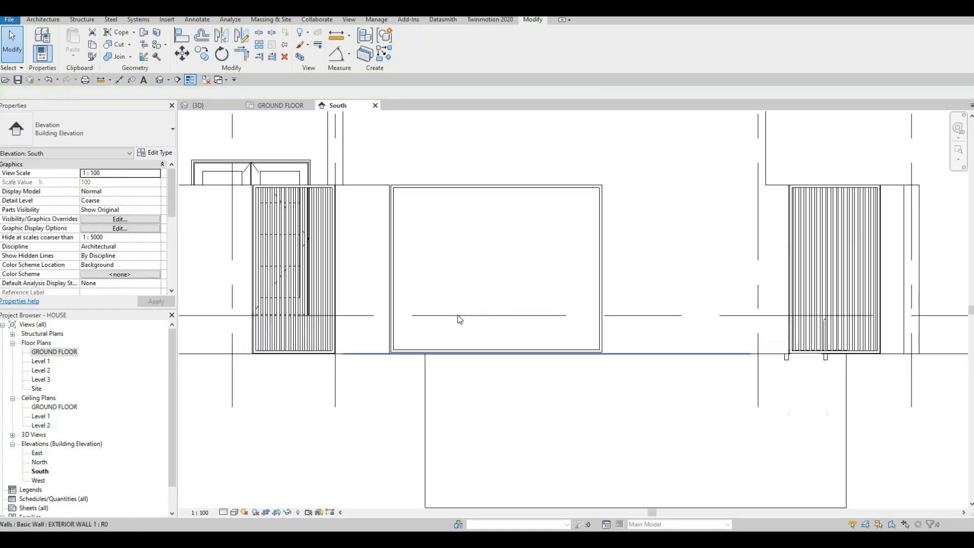
{"action": "key", "text": "Escape"}
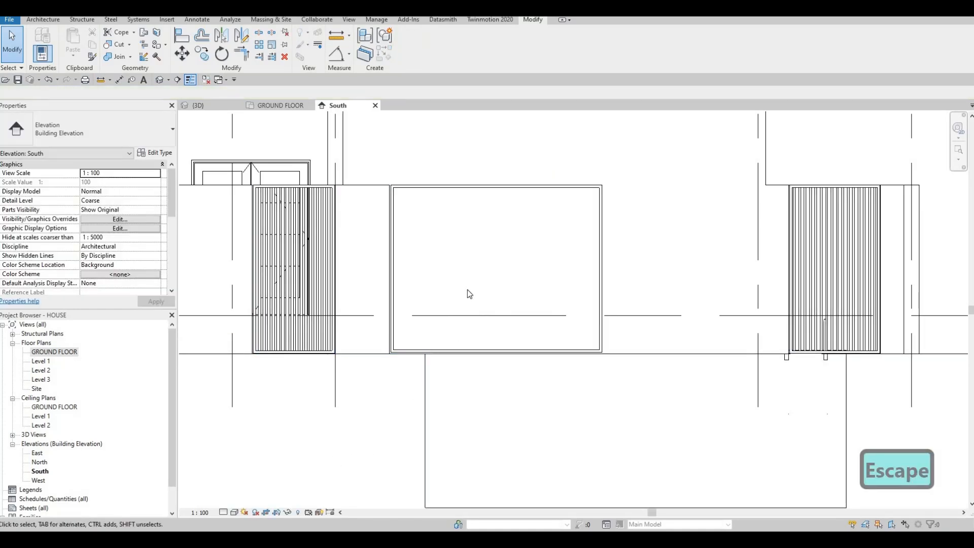
{"action": "middle_click_drag", "start_coordinate": [507, 174], "coordinate": [537, 192]}
{"action": "key", "text": "Escape"}
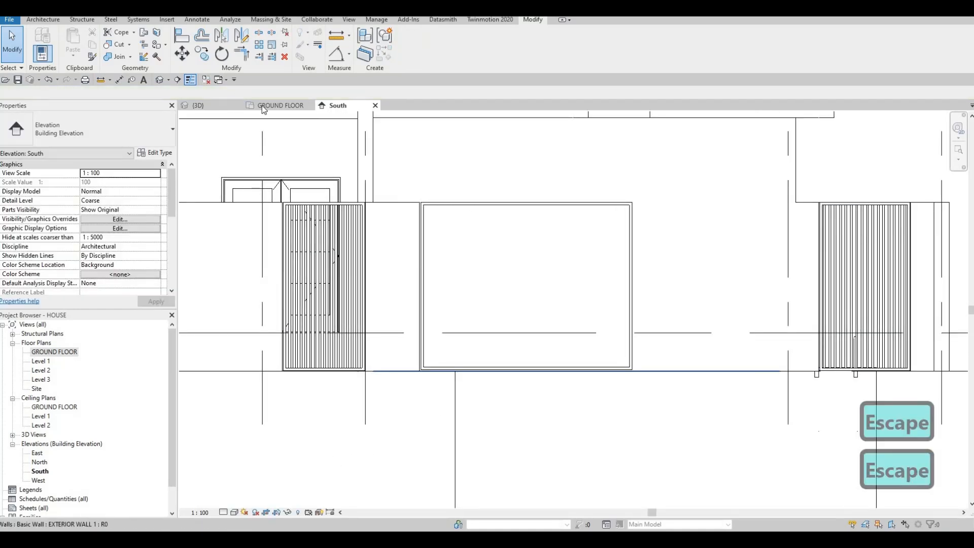
Edit the gates' model in place and start a new extrusion using the driveway frame's face as its work plane
{"action": "left_click", "coordinate": [439, 204]}
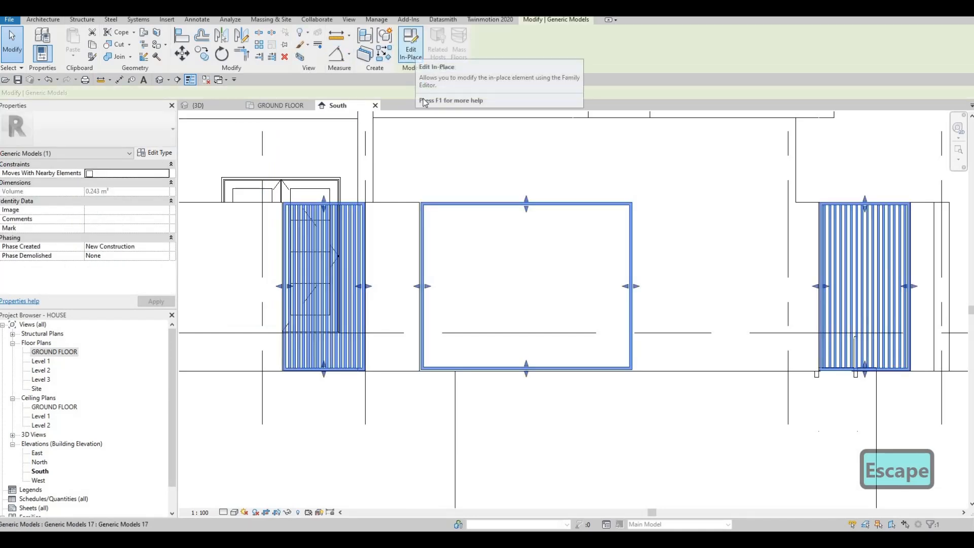
{"action": "left_click", "coordinate": [411, 43]}
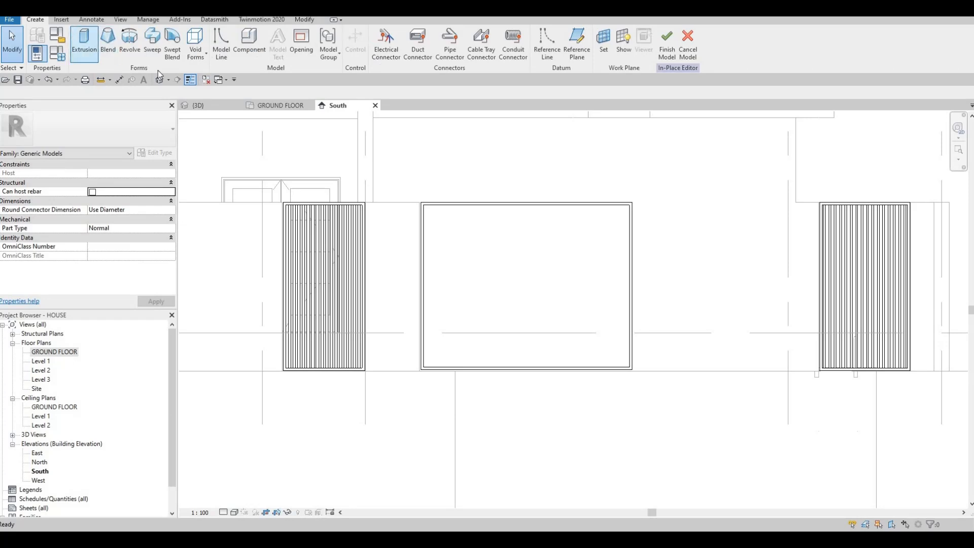
{"action": "left_click", "coordinate": [460, 329]}
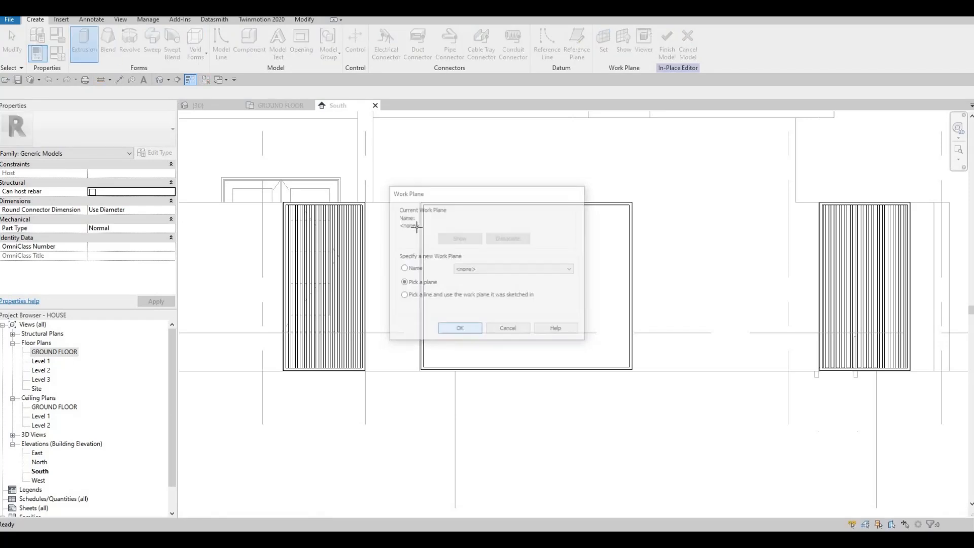
{"action": "scroll", "coordinate": [427, 213], "scroll_direction": "up", "scroll_amount": 5}
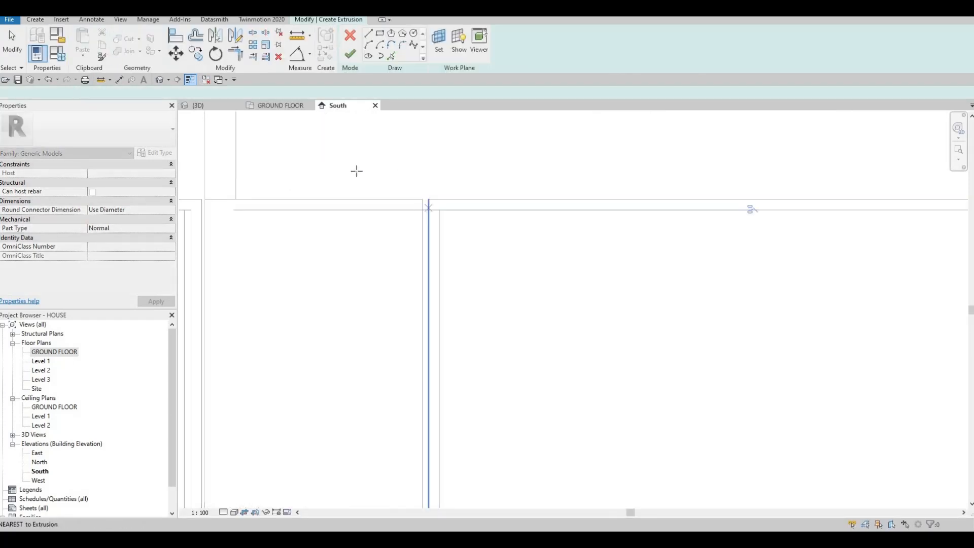
{"action": "scroll", "coordinate": [356, 169], "scroll_direction": "down", "scroll_amount": 4}
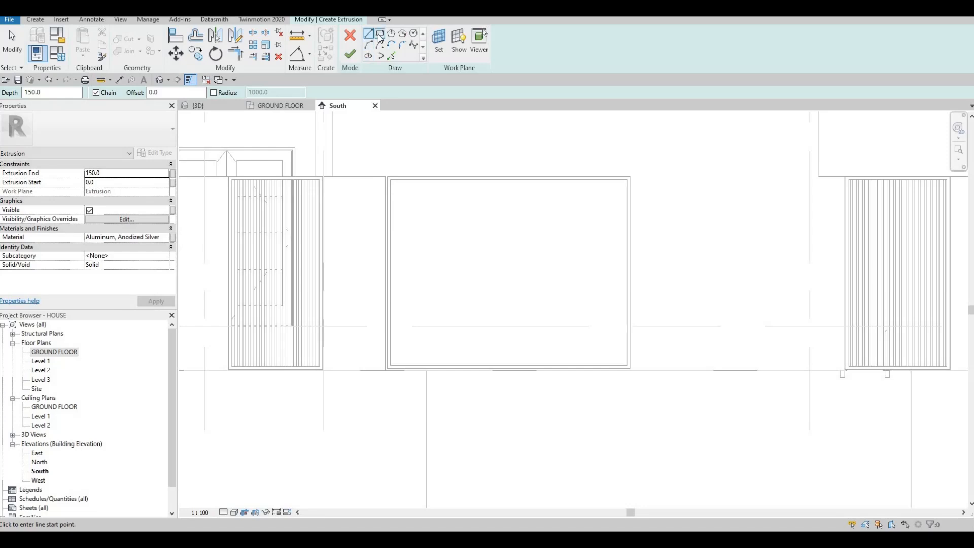
Sketch a rectangle along the driveway frame's inner edges with an inward offset of 10
{"action": "left_click", "coordinate": [381, 36]}
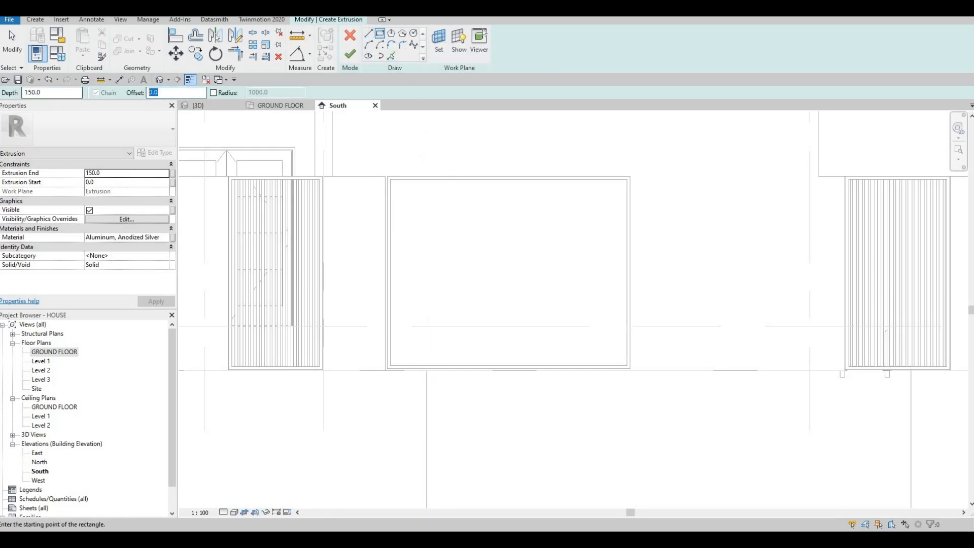
{"action": "scroll", "coordinate": [417, 177], "scroll_direction": "up", "scroll_amount": 5}
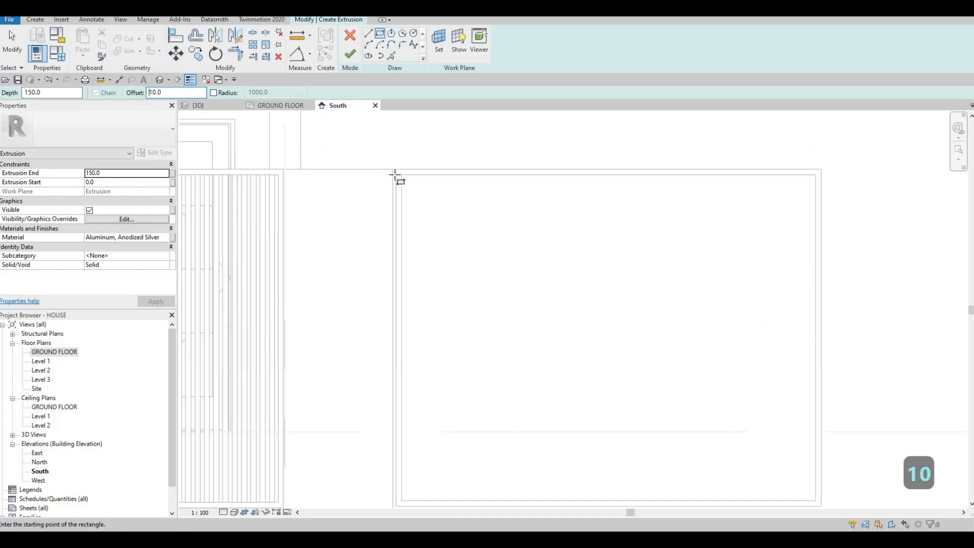
{"action": "left_click", "coordinate": [382, 174]}
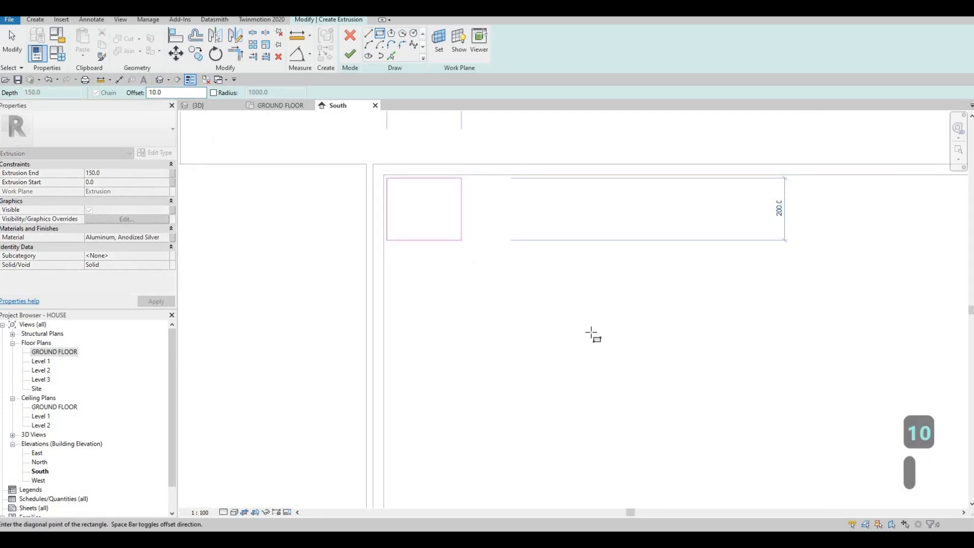
{"action": "scroll", "coordinate": [597, 338], "scroll_direction": "down", "scroll_amount": 5}
{"action": "scroll", "coordinate": [617, 378], "scroll_direction": "up", "scroll_amount": 2}
{"action": "scroll", "coordinate": [617, 381], "scroll_direction": "up", "scroll_amount": 2}
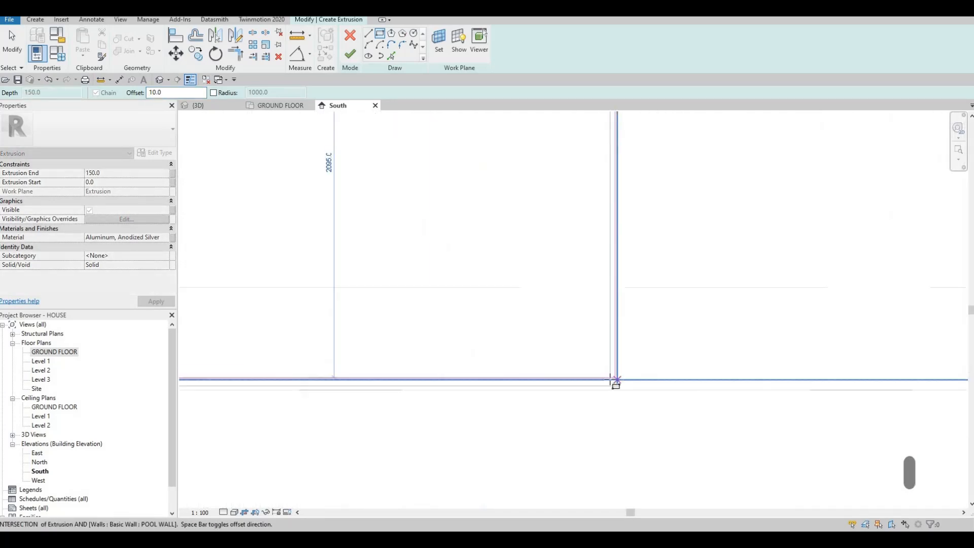
{"action": "left_click", "coordinate": [613, 379]}
{"action": "scroll", "coordinate": [499, 306], "scroll_direction": "up", "scroll_amount": 1}
{"action": "key", "text": "Escape"}
{"action": "middle_click_drag", "start_coordinate": [498, 304], "coordinate": [530, 366]}
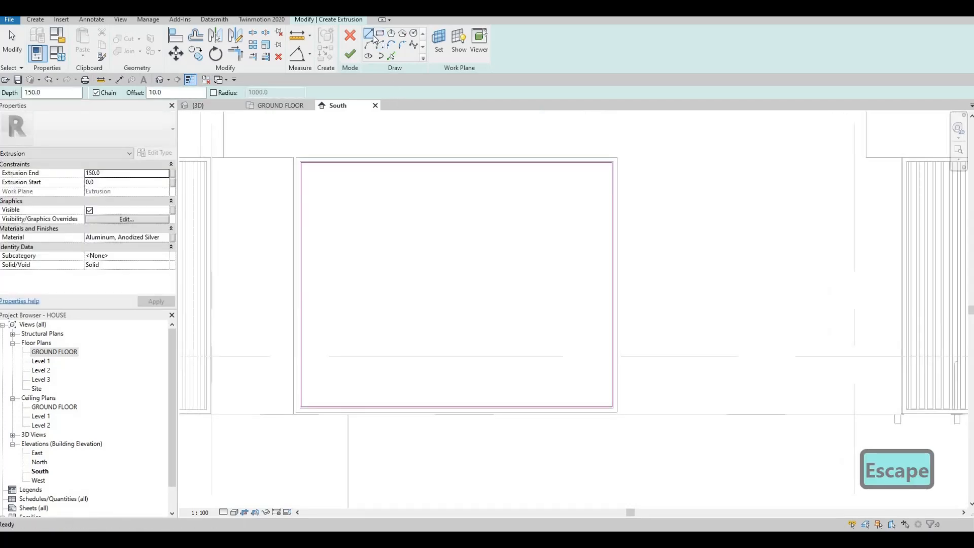
Draw two parallel 45° lines across the upper-left corner of the sketched rectangle, using an offset of 10
{"action": "left_click", "coordinate": [369, 35]}
{"action": "scroll", "coordinate": [321, 159], "scroll_direction": "up", "scroll_amount": 2}
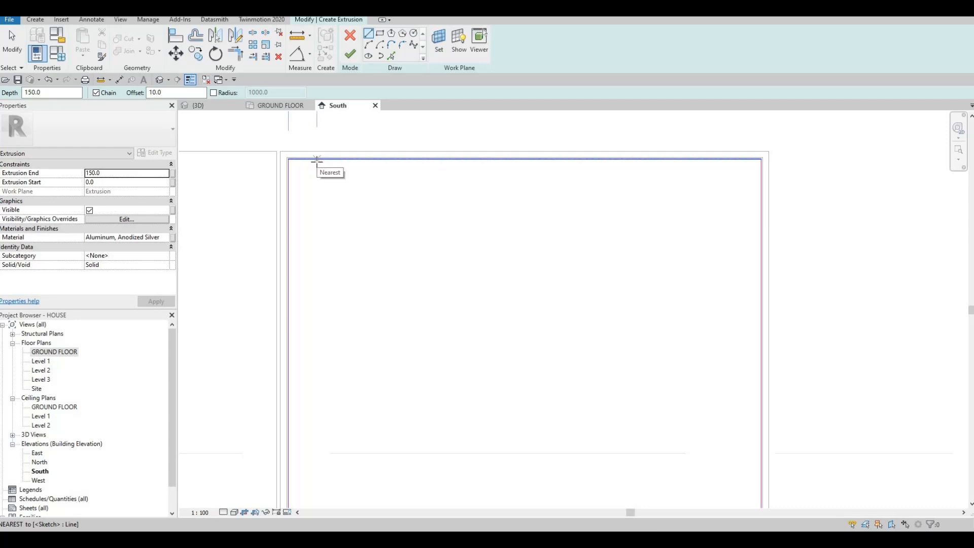
{"action": "left_click", "coordinate": [327, 159]}
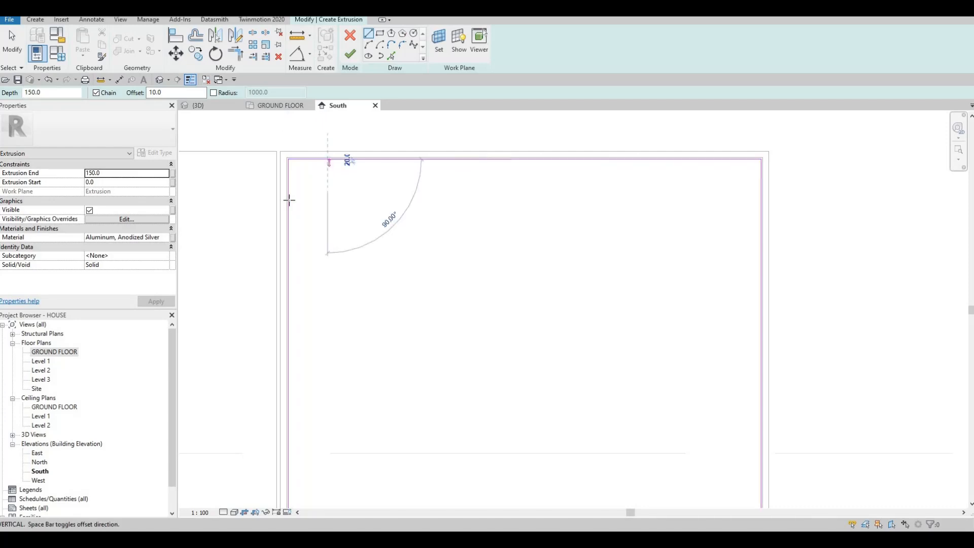
{"action": "key", "text": "Escape"}
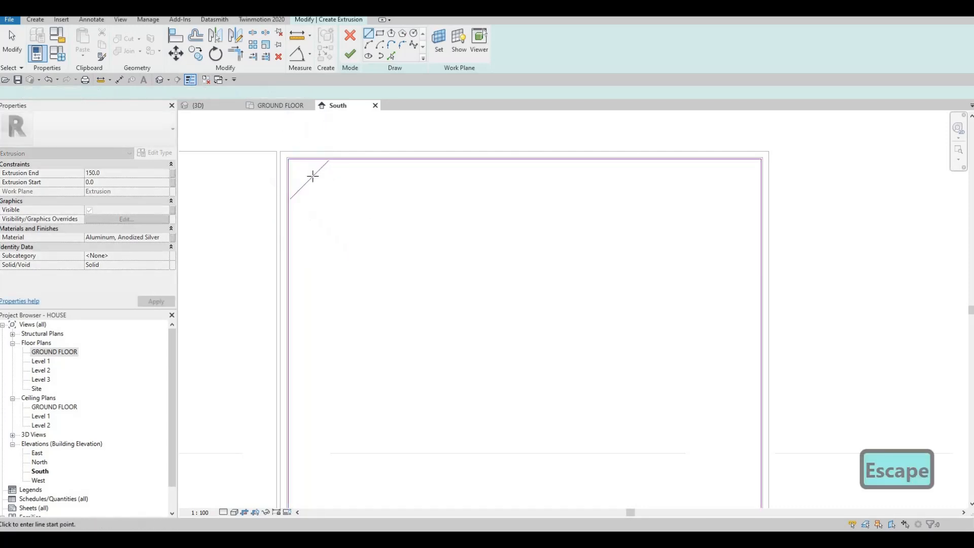
{"action": "left_click", "coordinate": [333, 160]}
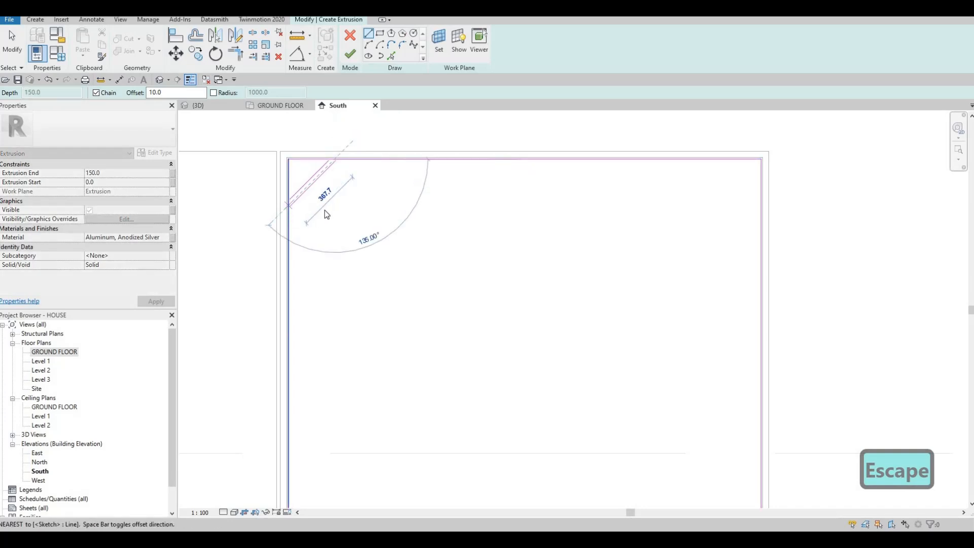
{"action": "left_click", "coordinate": [288, 205]}
{"action": "key", "text": "Escape"}
{"action": "key", "text": "Escape"}
Copy the two diagonal corner lines once, down and to the right at 45° into the driveway frame's opening
{"action": "mouse_move", "coordinate": [333, 213]}
{"action": "middle_mouse_down"}
{"action": "mouse_move", "coordinate": [429, 227]}
{"action": "mouse_move", "coordinate": [468, 212]}
{"action": "middle_mouse_up"}
{"action": "left_click_drag", "start_coordinate": [414, 178], "coordinate": [414, 177]}
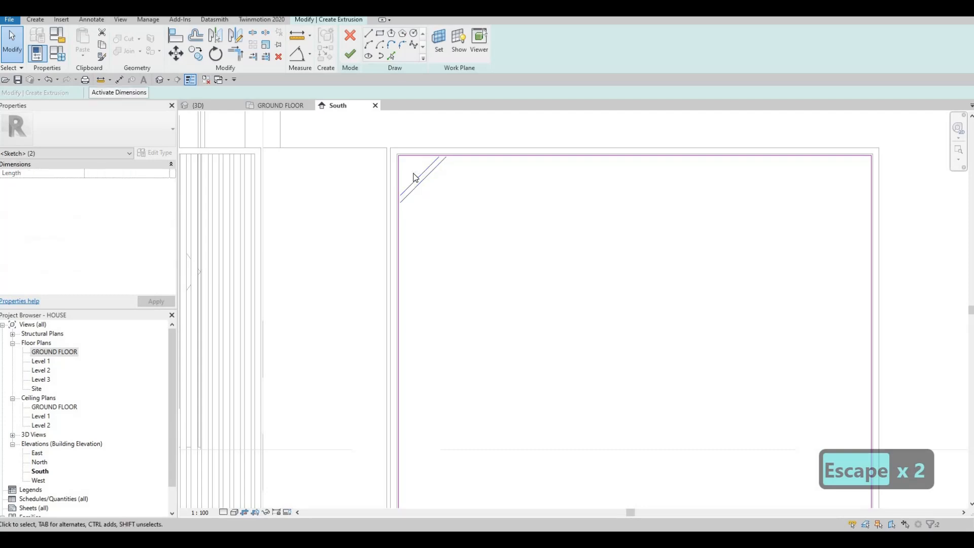
{"action": "key", "text": "c"}
{"action": "key", "text": "o"}
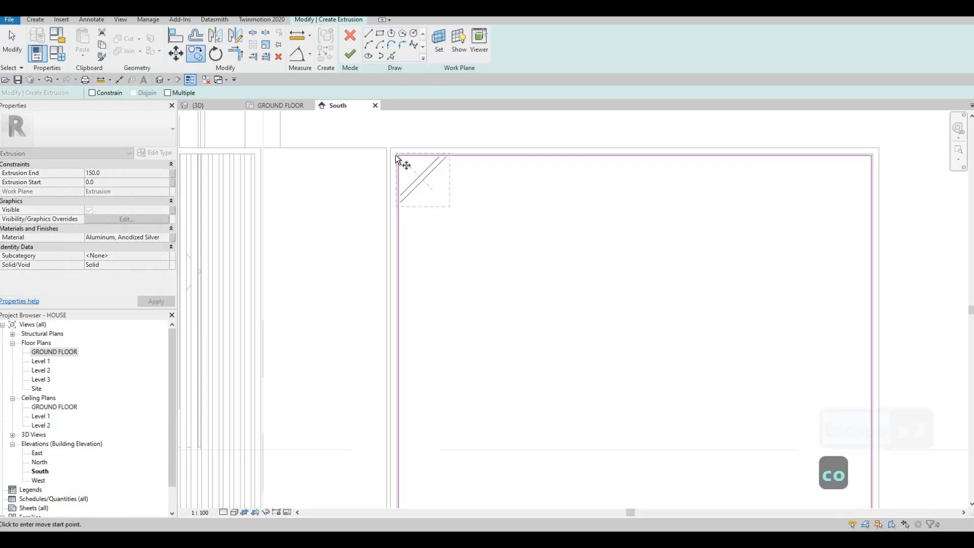
{"action": "scroll", "coordinate": [397, 161], "scroll_direction": "up", "scroll_amount": 3}
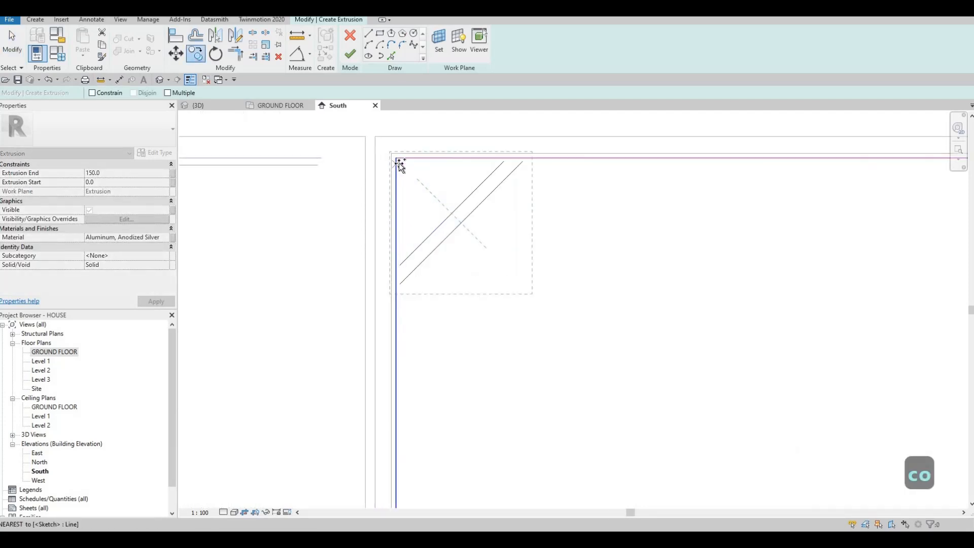
{"action": "left_click", "coordinate": [534, 292]}
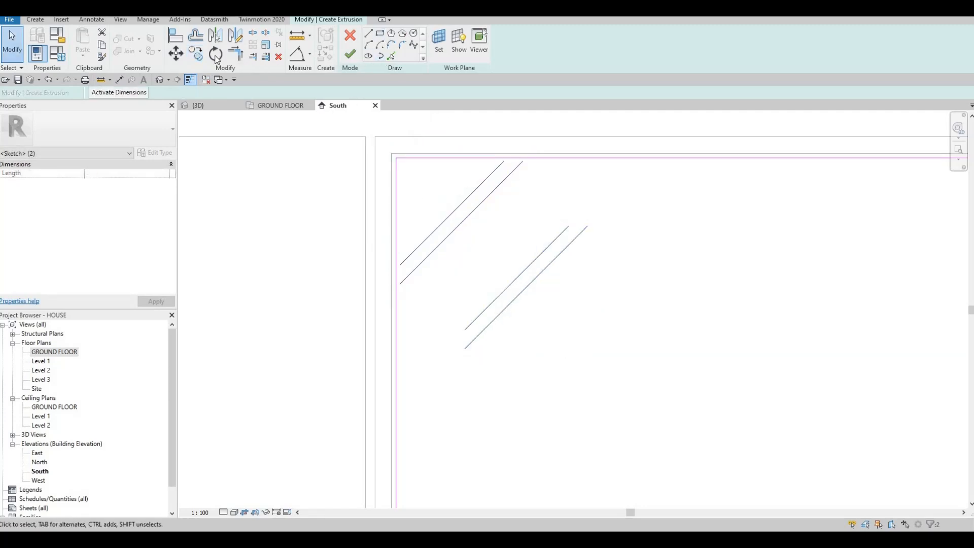
Copy the pair of diagonal lines repeatedly at 45° down across the driveway opening to near its lower edge, with multiple copies enabled
{"action": "left_click", "coordinate": [198, 55]}
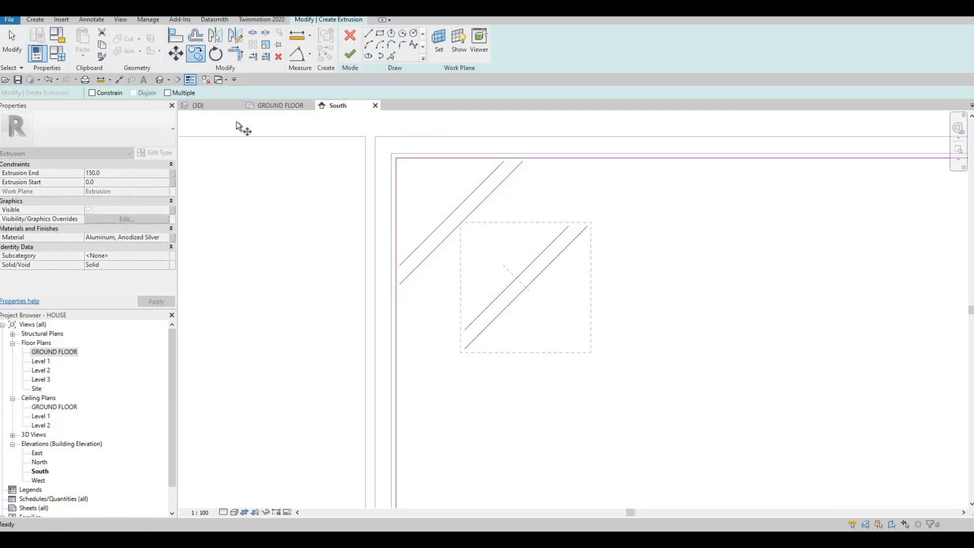
{"action": "left_click", "coordinate": [461, 222]}
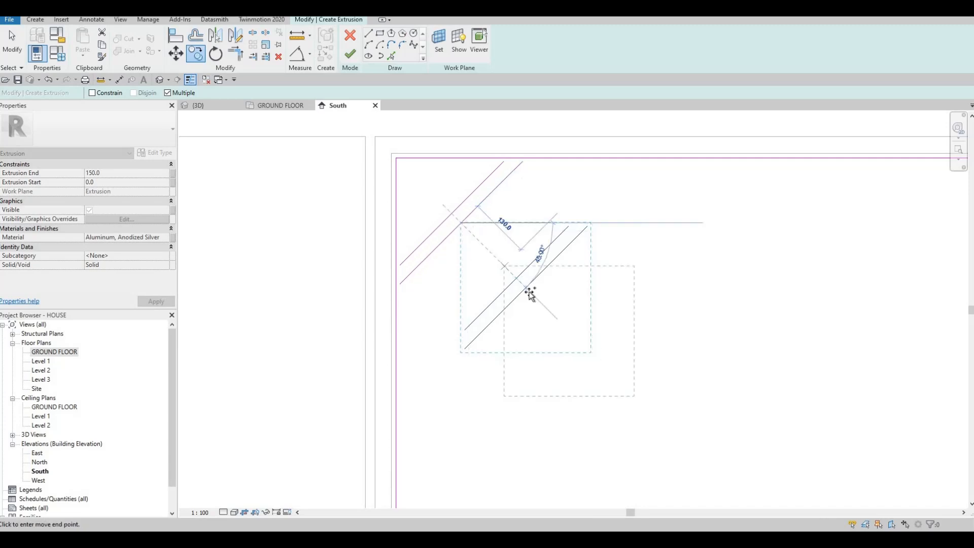
{"action": "left_click", "coordinate": [527, 288]}
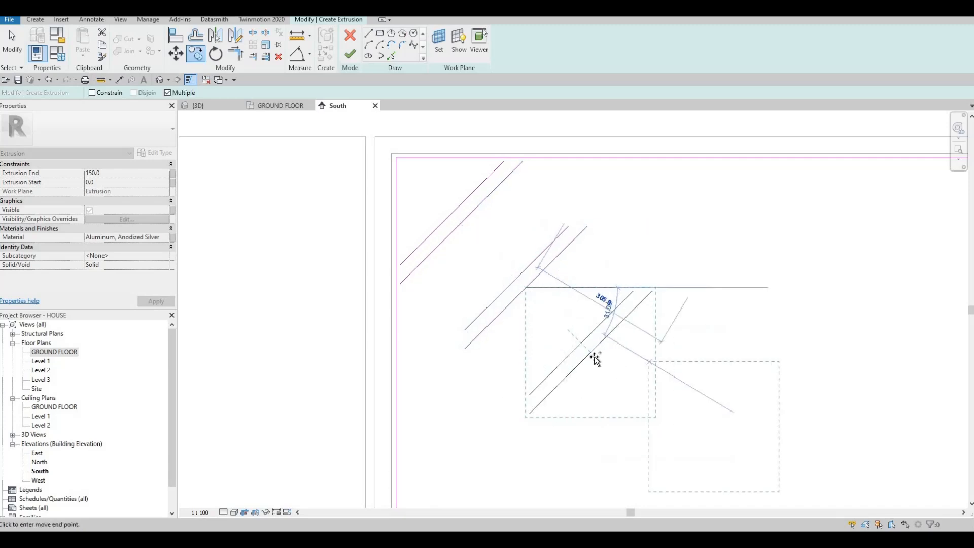
{"action": "left_click", "coordinate": [591, 354]}
{"action": "scroll", "coordinate": [629, 386], "scroll_direction": "down", "scroll_amount": 2}
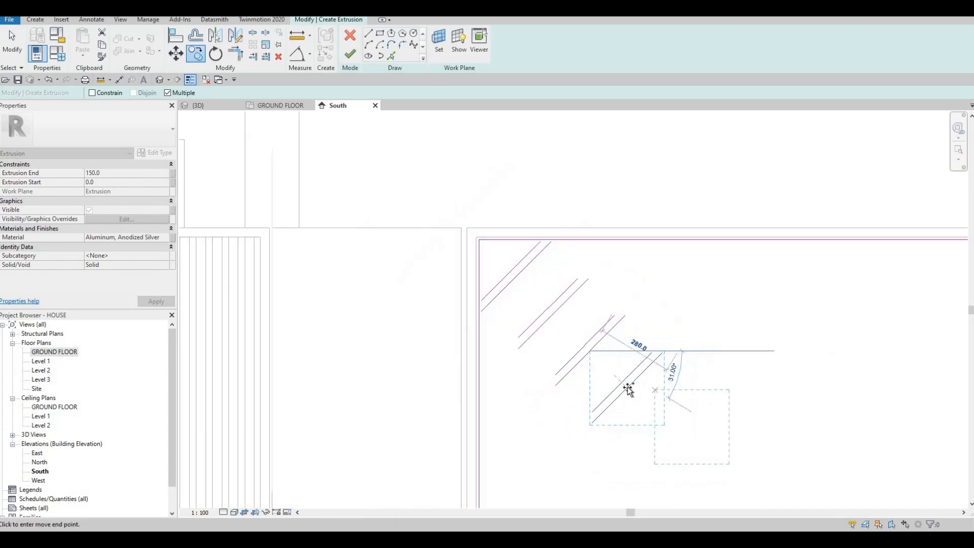
{"action": "left_click", "coordinate": [627, 387]}
{"action": "middle_click_drag", "start_coordinate": [681, 426], "coordinate": [619, 310]}
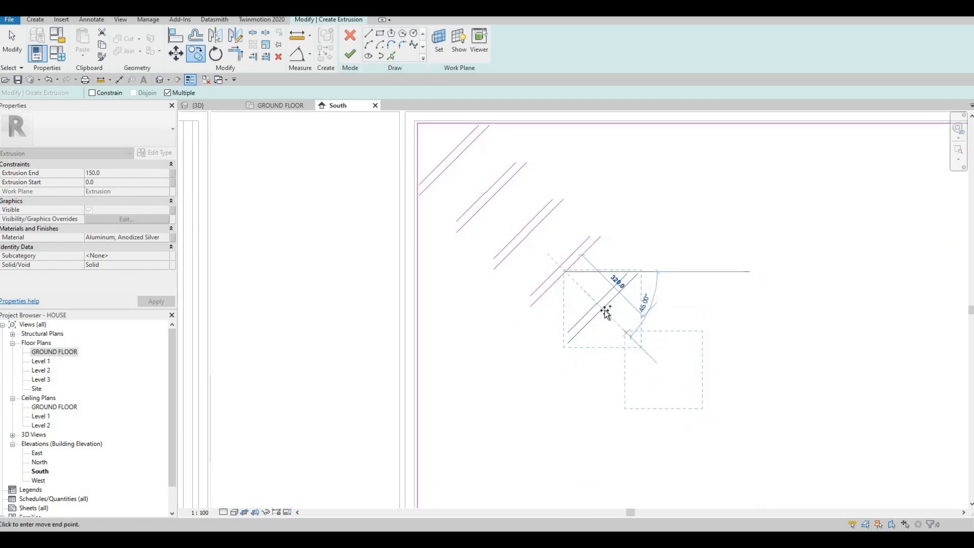
{"action": "left_click", "coordinate": [603, 309]}
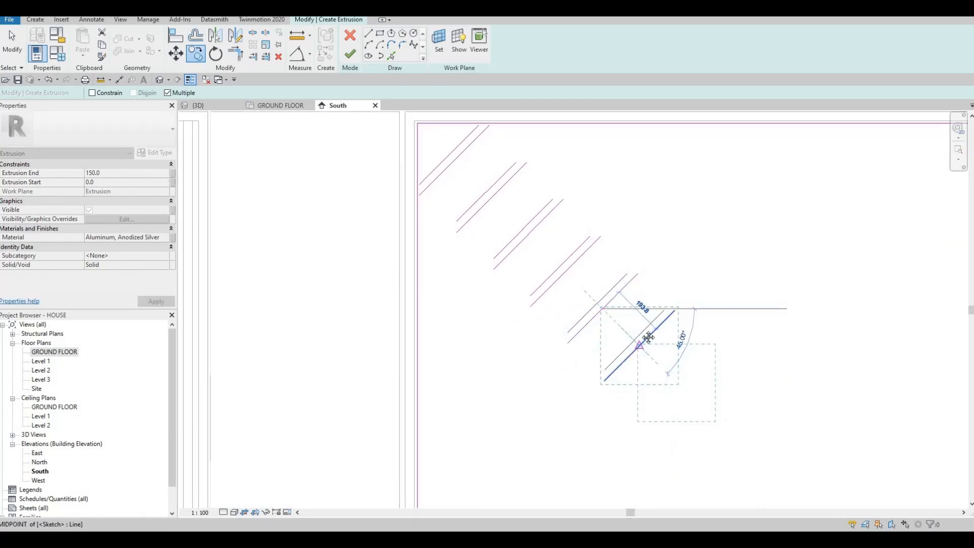
{"action": "left_click", "coordinate": [640, 345]}
{"action": "middle_click_drag", "start_coordinate": [717, 411], "coordinate": [621, 324]}
{"action": "scroll", "coordinate": [621, 325], "scroll_direction": "down", "scroll_amount": 1}
{"action": "left_click", "coordinate": [589, 302]}
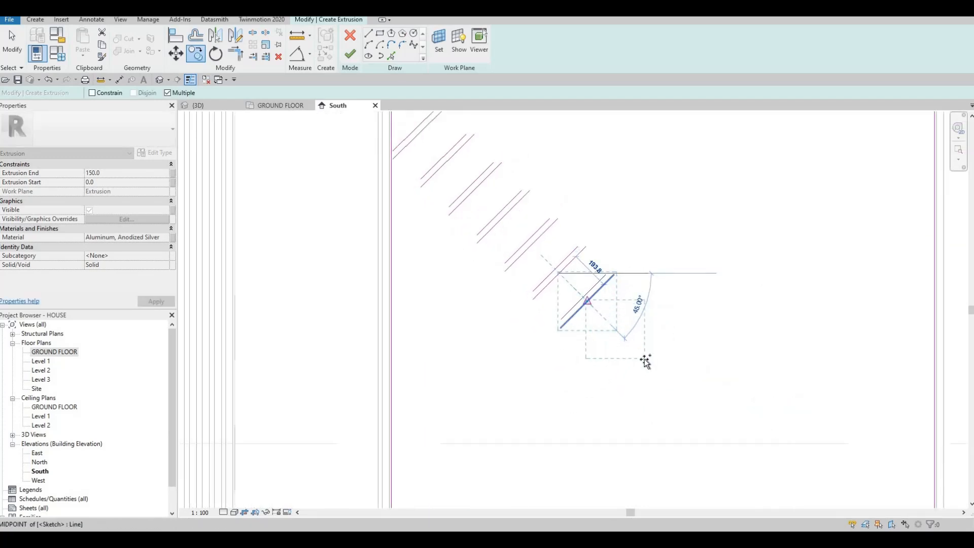
{"action": "left_click", "coordinate": [648, 356]}
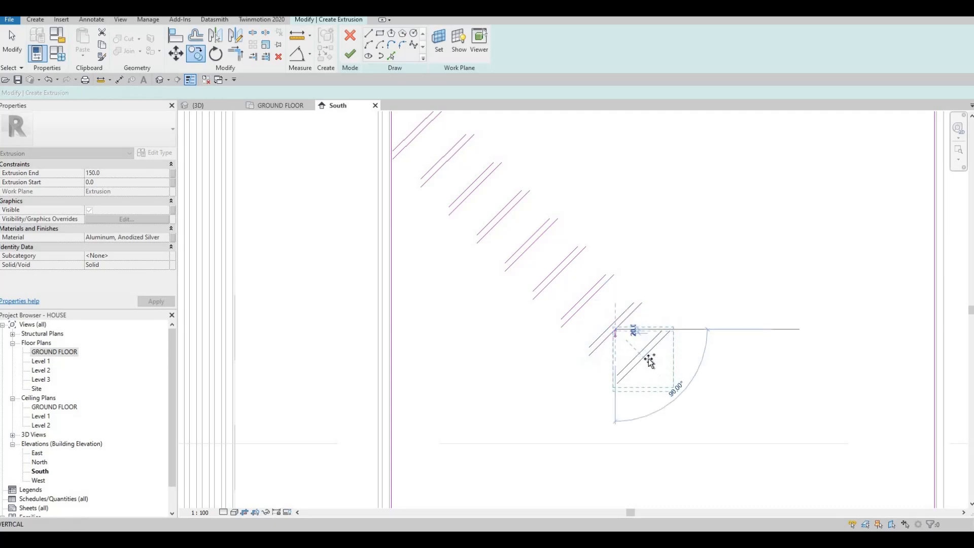
{"action": "left_click", "coordinate": [645, 356]}
{"action": "middle_click_drag", "start_coordinate": [703, 391], "coordinate": [650, 271]}
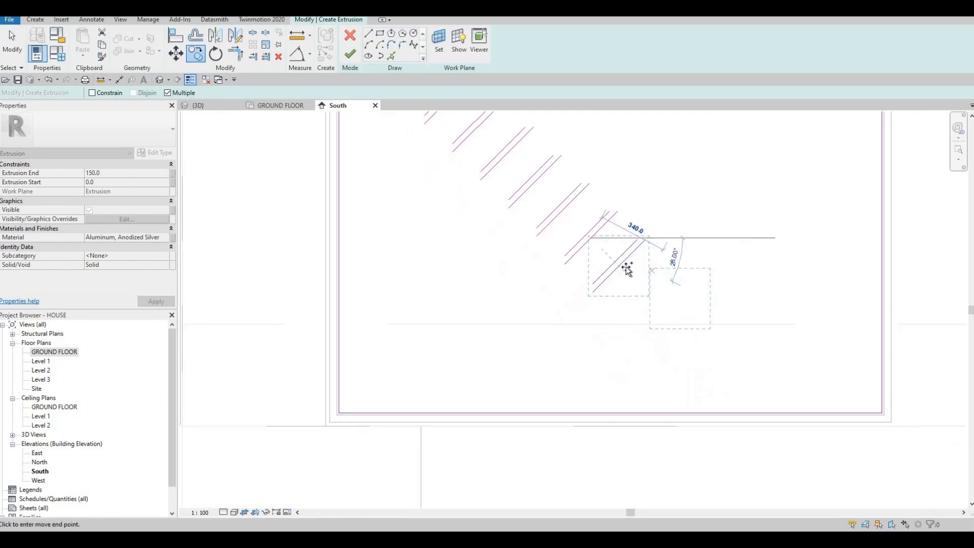
{"action": "left_click", "coordinate": [650, 299]}
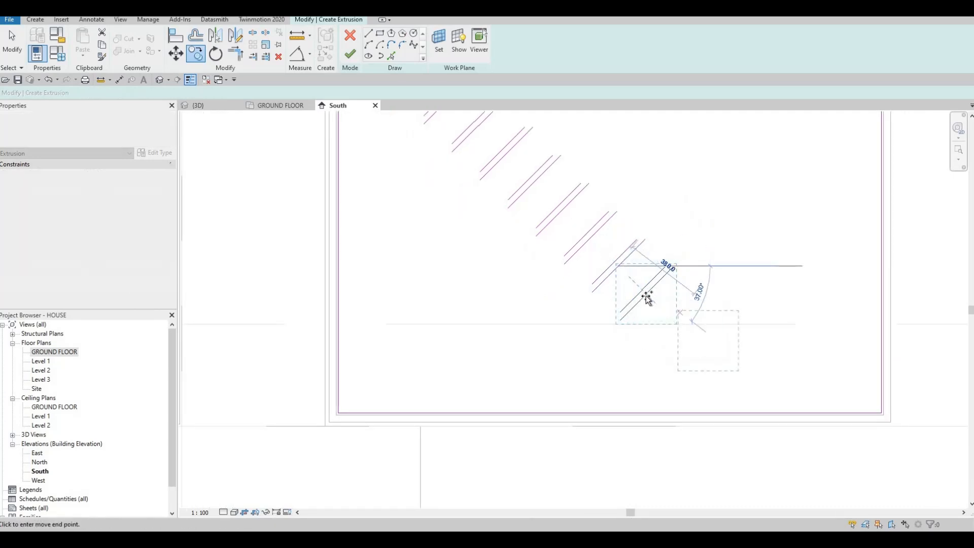
{"action": "left_click", "coordinate": [679, 327]}
{"action": "left_click", "coordinate": [706, 343]}
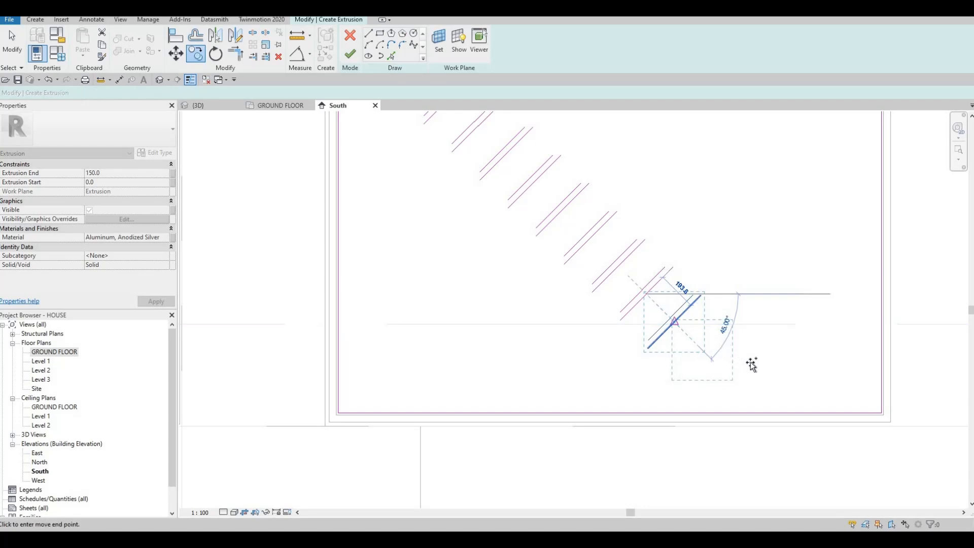
{"action": "left_click", "coordinate": [703, 350]}
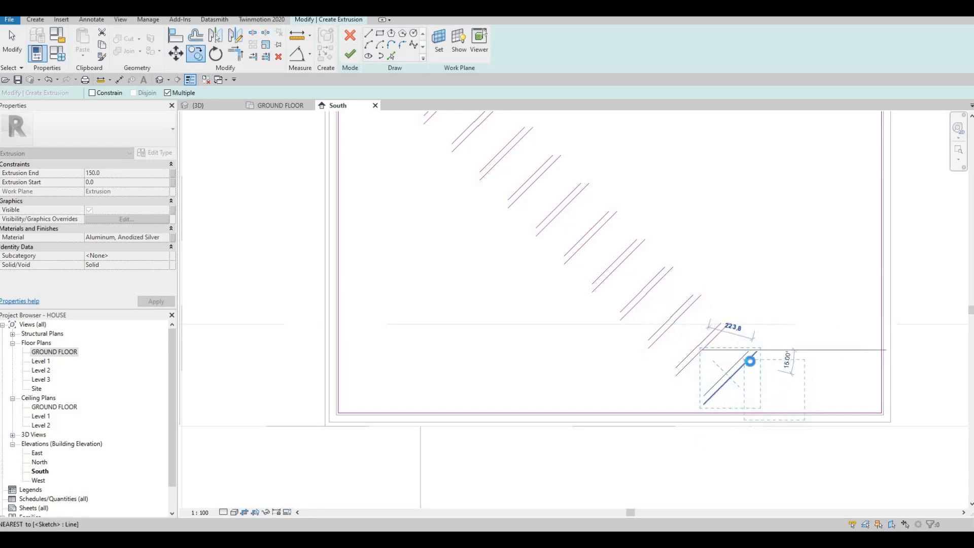
Place three more copies of the diagonal pair along a shallower slope toward the opening's lower-right corner, then finish copying
{"action": "left_click", "coordinate": [746, 362]}
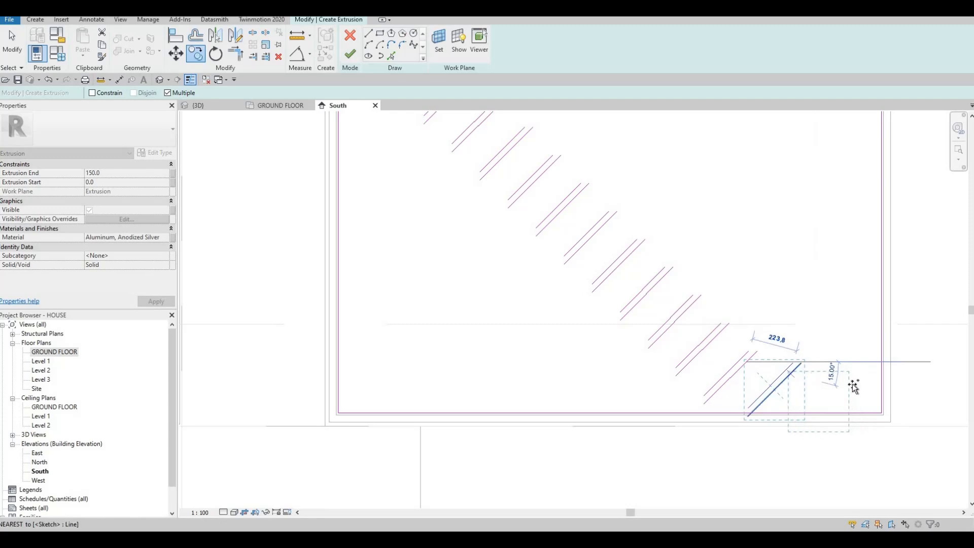
{"action": "left_click", "coordinate": [791, 373]}
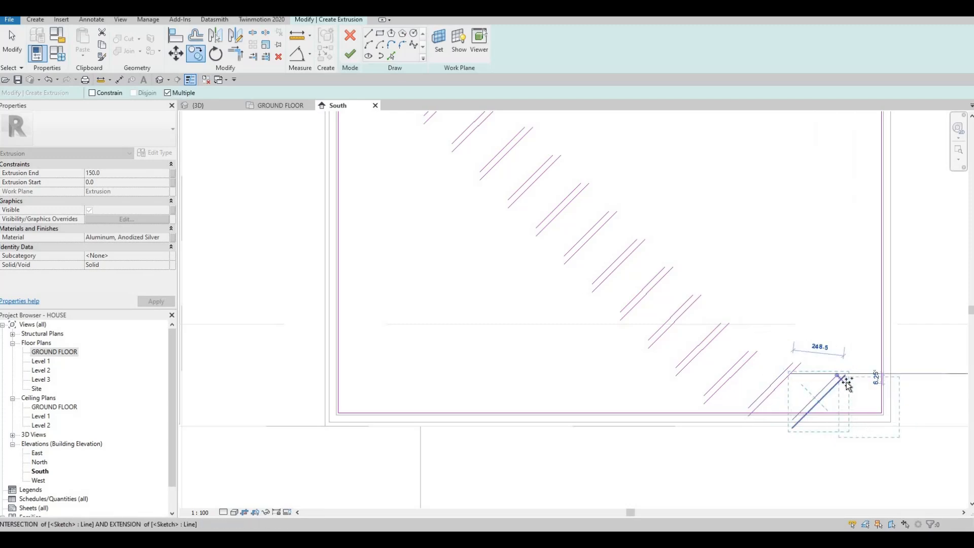
{"action": "scroll", "coordinate": [730, 378], "scroll_direction": "down", "scroll_amount": 3}
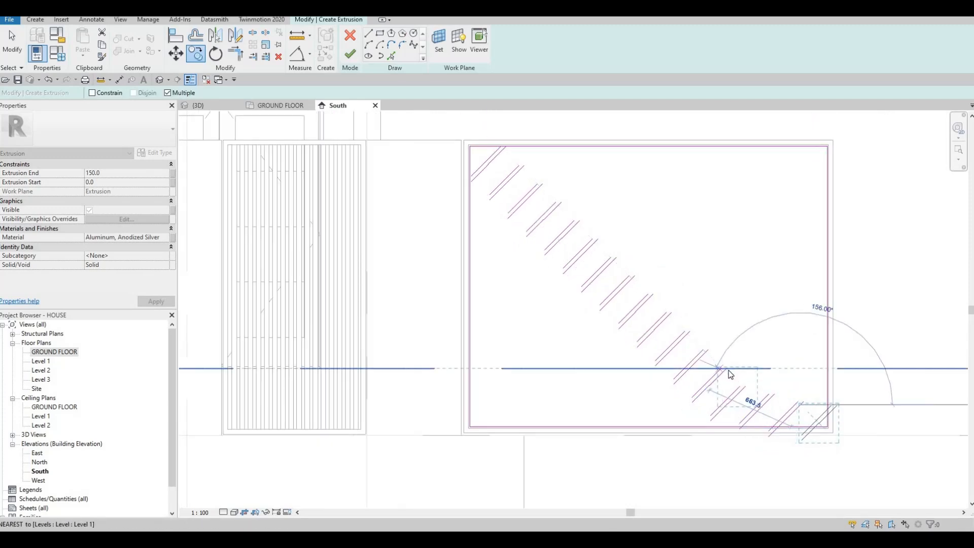
{"action": "key", "text": "Escape"}
{"action": "key", "text": "Escape"}
{"action": "key", "text": "Escape"}
{"action": "key", "text": "Escape"}
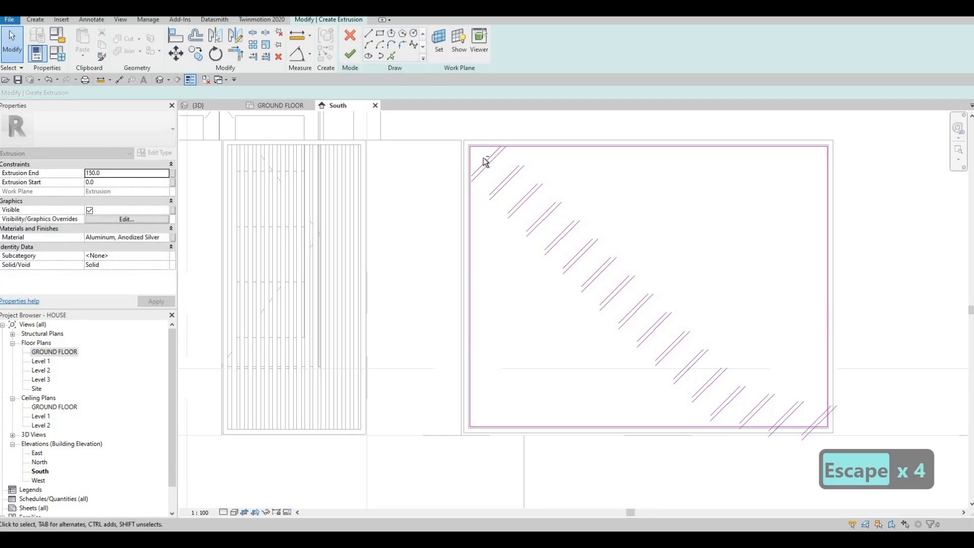
{"action": "key", "text": "Escape"}
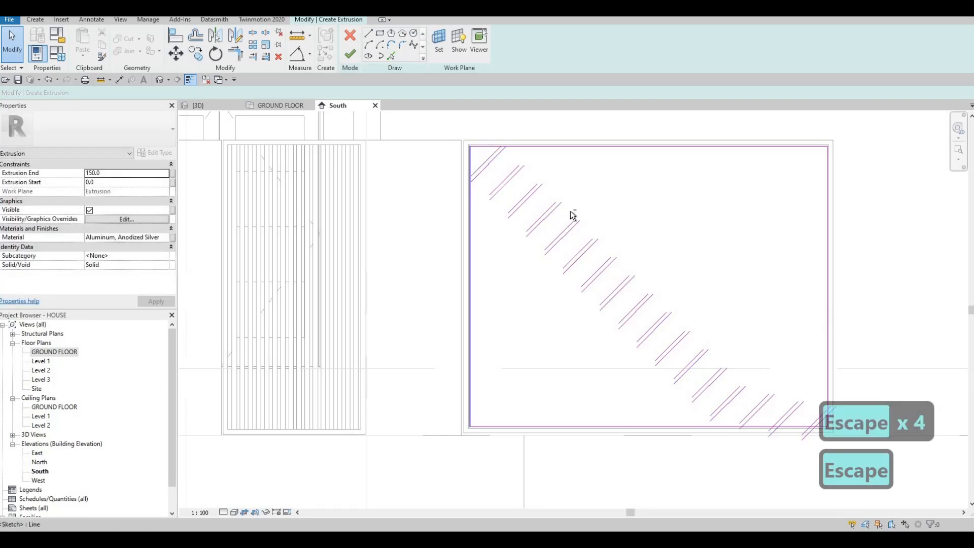
Select all the diagonal lines without the rectangle and nudge them slightly up and left so the end pairs cross the frame corners
{"action": "left_click_drag", "start_coordinate": [452, 119], "coordinate": [769, 416]}
{"action": "scroll", "coordinate": [653, 314], "scroll_direction": "down", "scroll_amount": 2}
{"action": "key", "text": "Tab"}
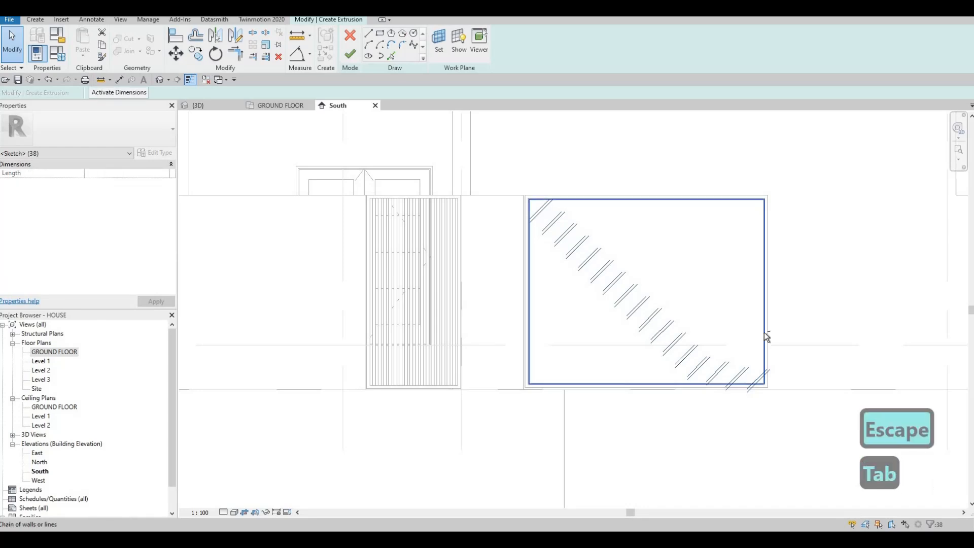
{"action": "left_click", "coordinate": [765, 330], "text": "shift"}
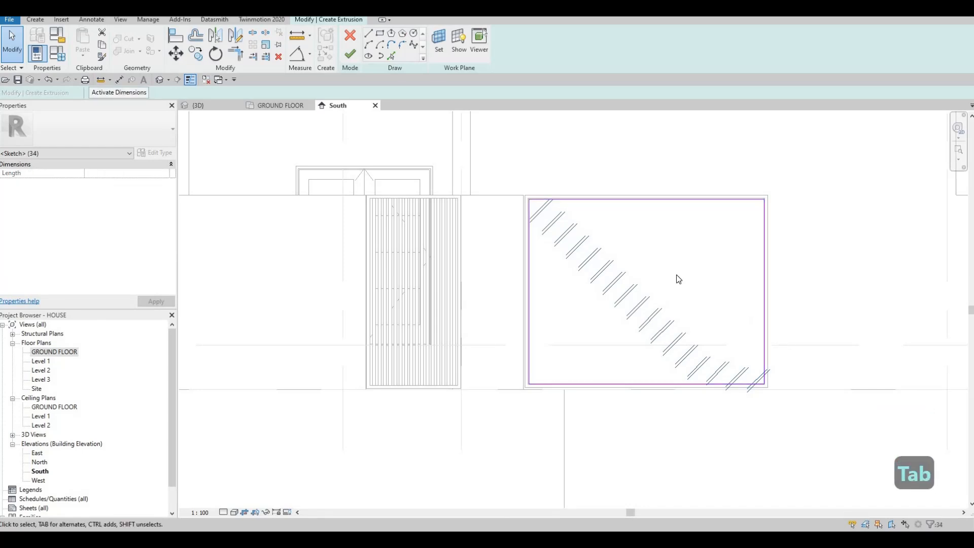
{"action": "key", "text": "Up"}
{"action": "key", "text": "Left"}
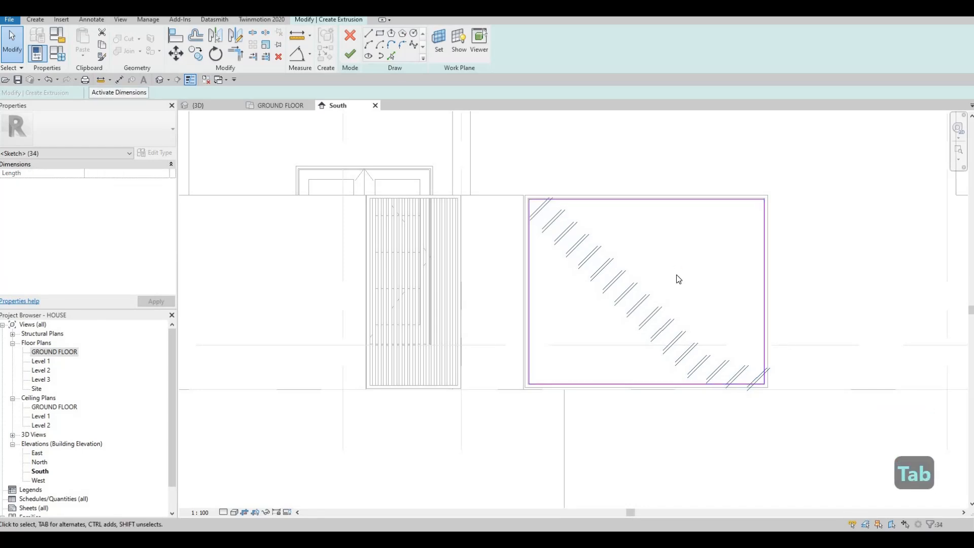
{"action": "key", "text": "Up"}
{"action": "key", "text": "Left"}
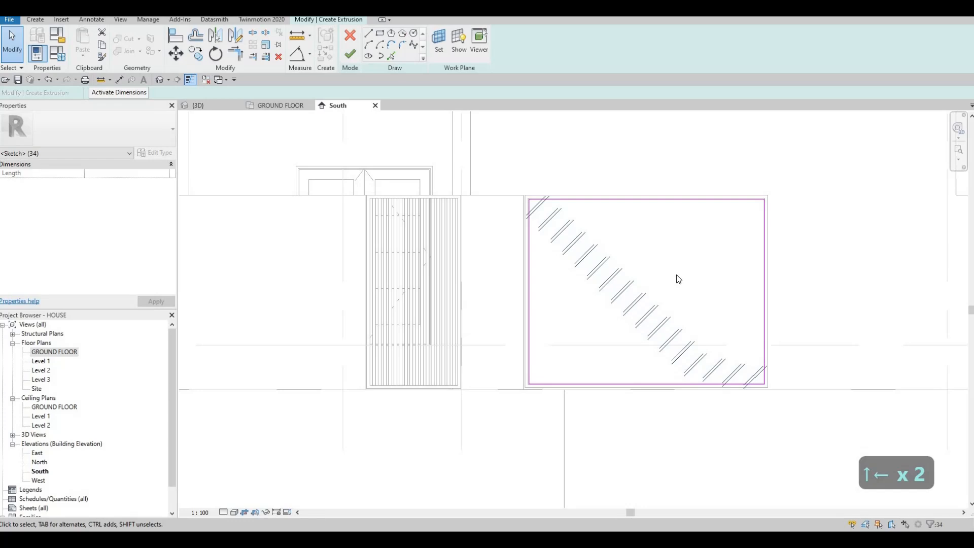
{"action": "key", "text": "Up"}
{"action": "key", "text": "Right"}
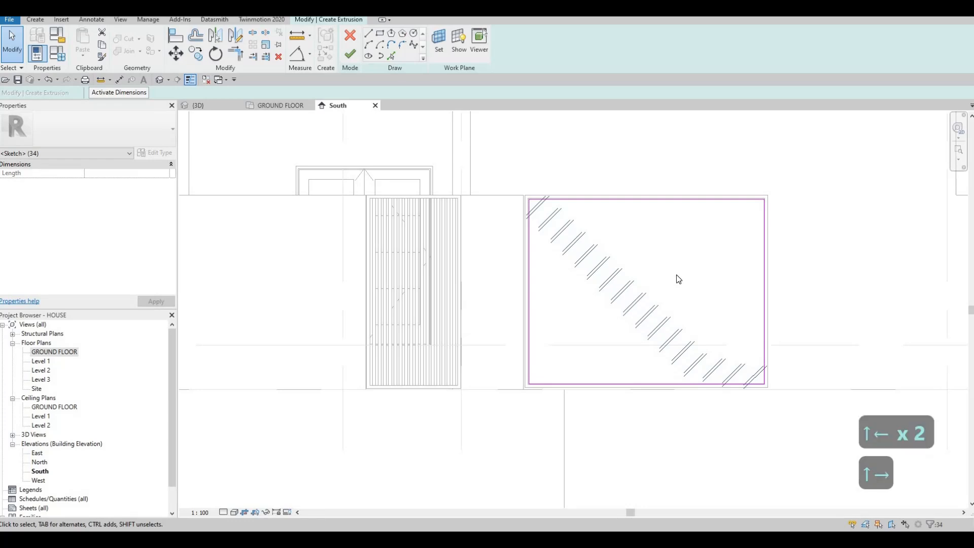
{"action": "key", "text": "Left"}
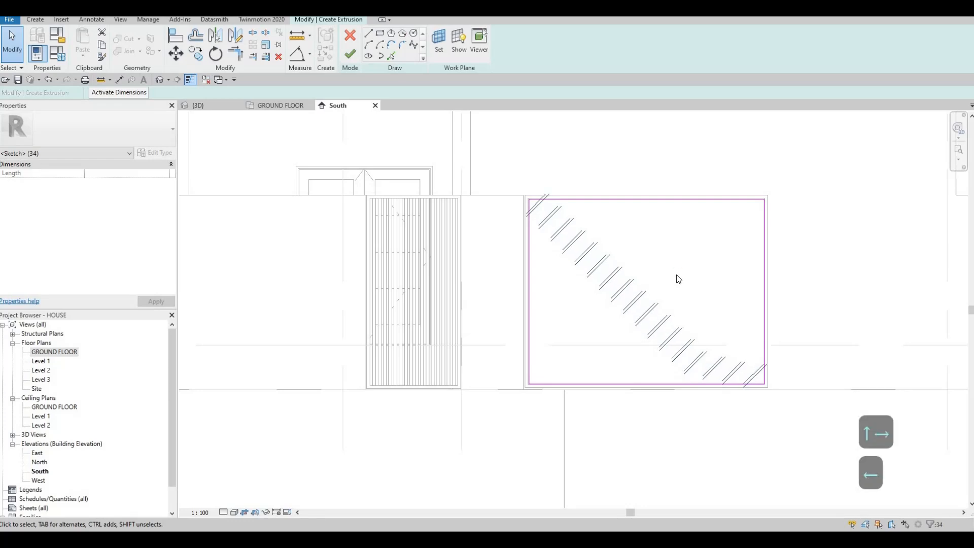
{"action": "key", "text": "Up"}
{"action": "key", "text": "Down"}
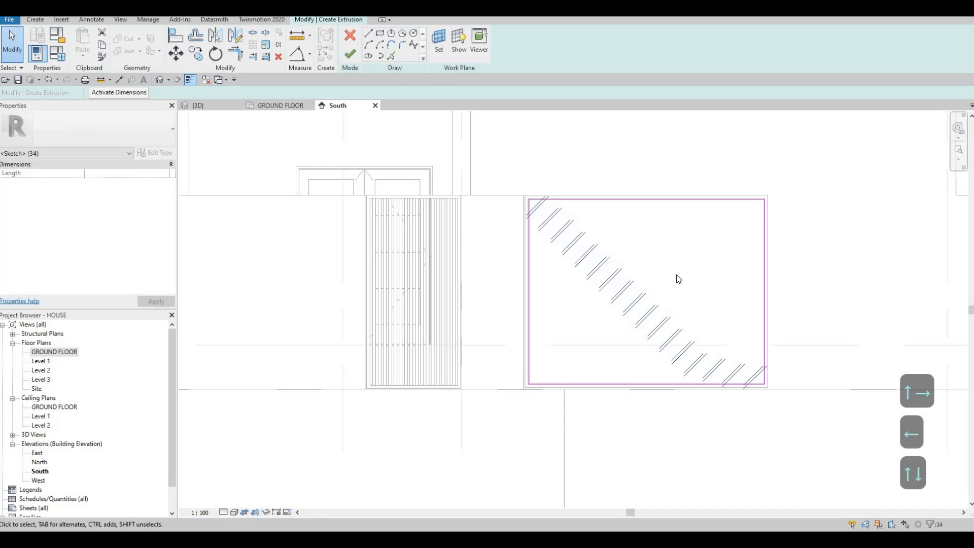
{"action": "key", "text": "Escape"}
{"action": "key", "text": "Escape"}
Sketch a second rectangle with offset 0 along the driveway frame's inner edges, from the upper-left to the lower-right corner
{"action": "scroll", "coordinate": [565, 257], "scroll_direction": "up", "scroll_amount": 2}
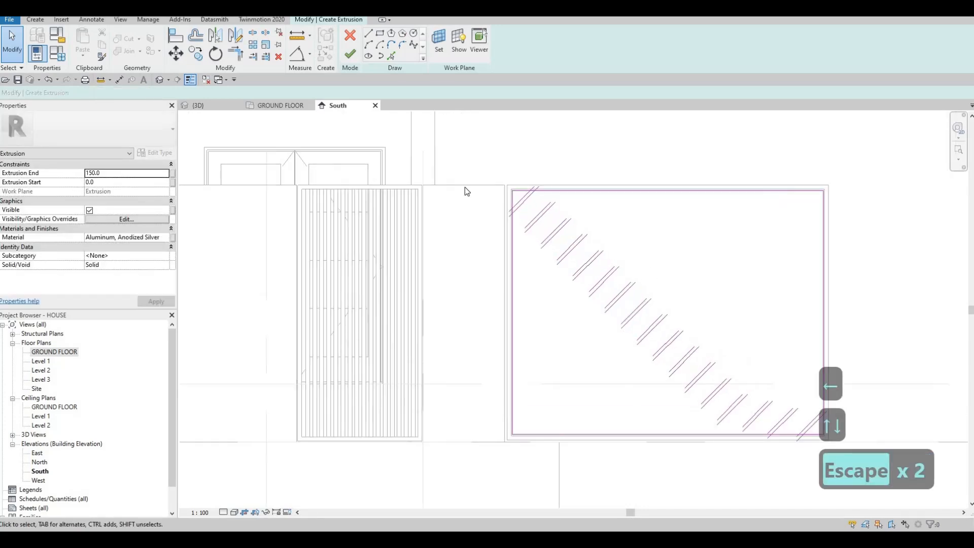
{"action": "middle_click_drag", "start_coordinate": [518, 236], "coordinate": [524, 246]}
{"action": "scroll", "coordinate": [532, 198], "scroll_direction": "up", "scroll_amount": 4}
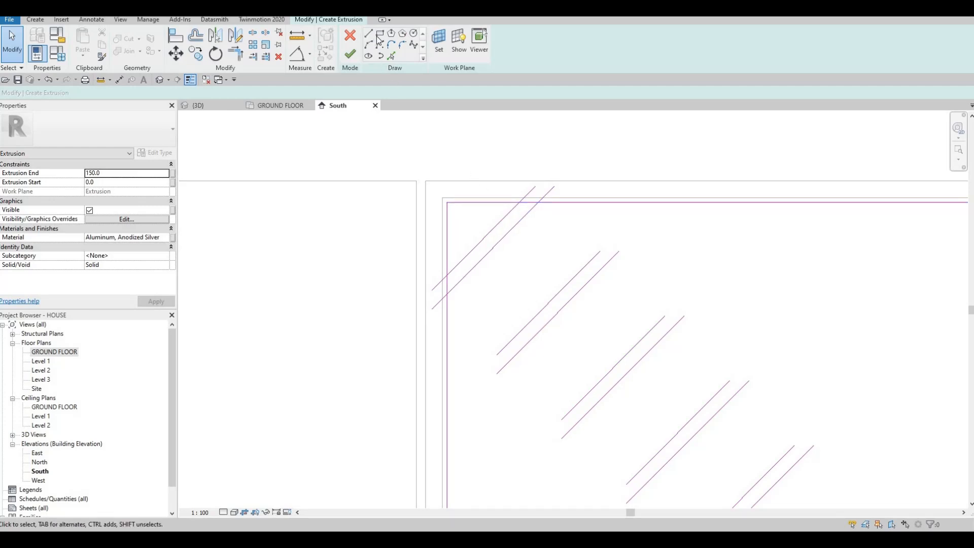
{"action": "left_click", "coordinate": [443, 198]}
{"action": "scroll", "coordinate": [588, 277], "scroll_direction": "down", "scroll_amount": 5}
{"action": "scroll", "coordinate": [805, 409], "scroll_direction": "up", "scroll_amount": 5}
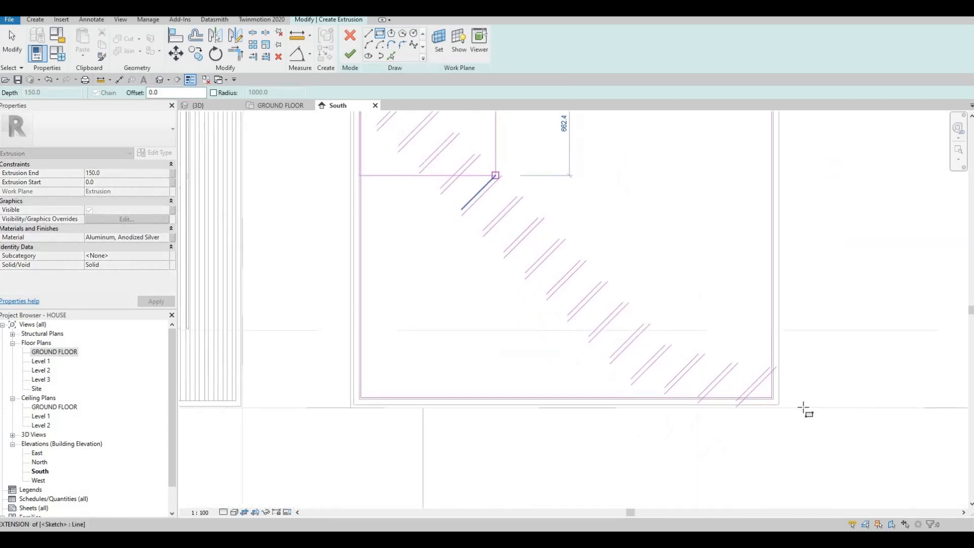
{"action": "left_click", "coordinate": [816, 442]}
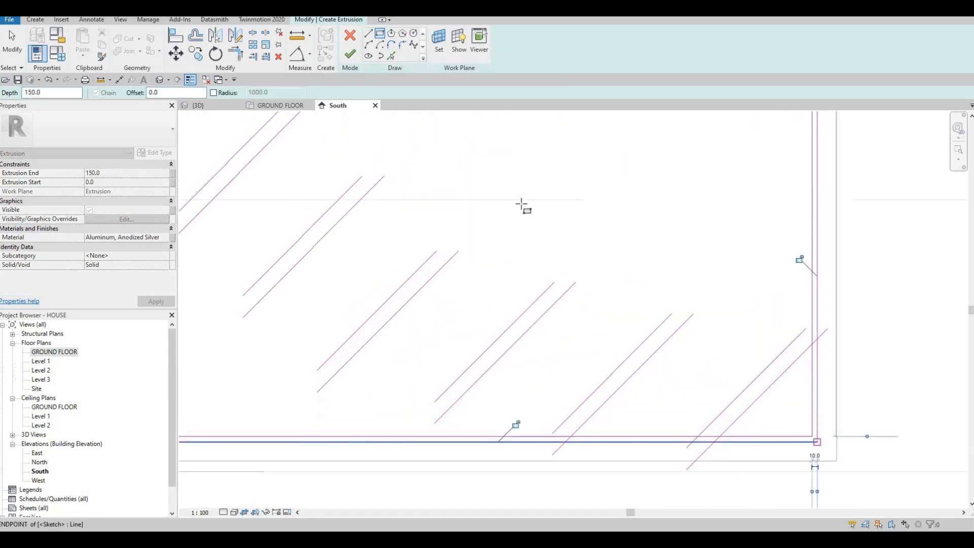
{"action": "scroll", "coordinate": [644, 309], "scroll_direction": "down", "scroll_amount": 2}
{"action": "middle_click_drag", "start_coordinate": [637, 335], "coordinate": [670, 358]}
{"action": "scroll", "coordinate": [609, 340], "scroll_direction": "down", "scroll_amount": 2}
{"action": "middle_click_drag", "start_coordinate": [457, 287], "coordinate": [741, 487]}
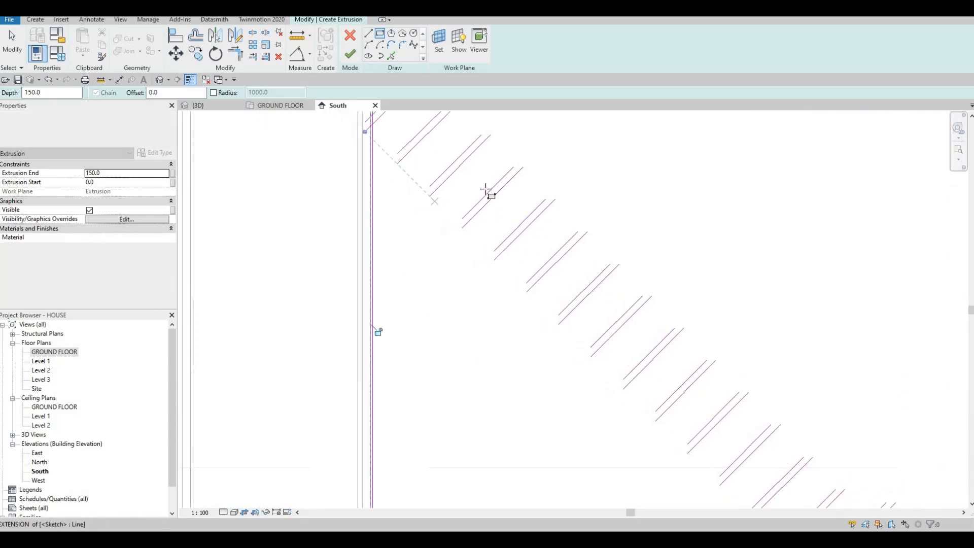
{"action": "middle_click_drag", "start_coordinate": [486, 191], "coordinate": [563, 303]}
{"action": "scroll", "coordinate": [486, 219], "scroll_direction": "up", "scroll_amount": 3}
{"action": "key", "text": "Escape"}
{"action": "key", "text": "Escape"}
{"action": "key", "text": "Escape"}
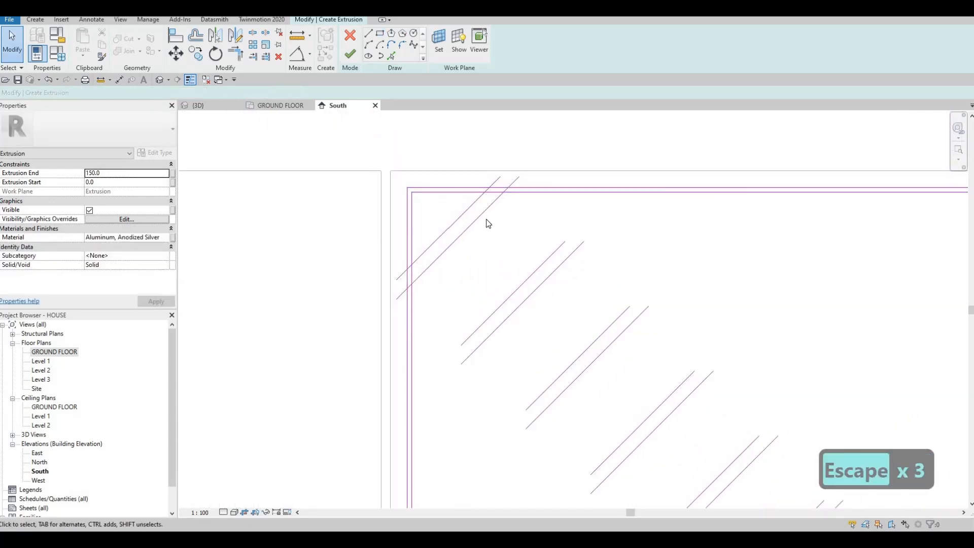
Split the inner rectangle's upper edge near the first diagonal pair, without deleting the inner segment
{"action": "key", "text": "s"}
{"action": "key", "text": "l"}
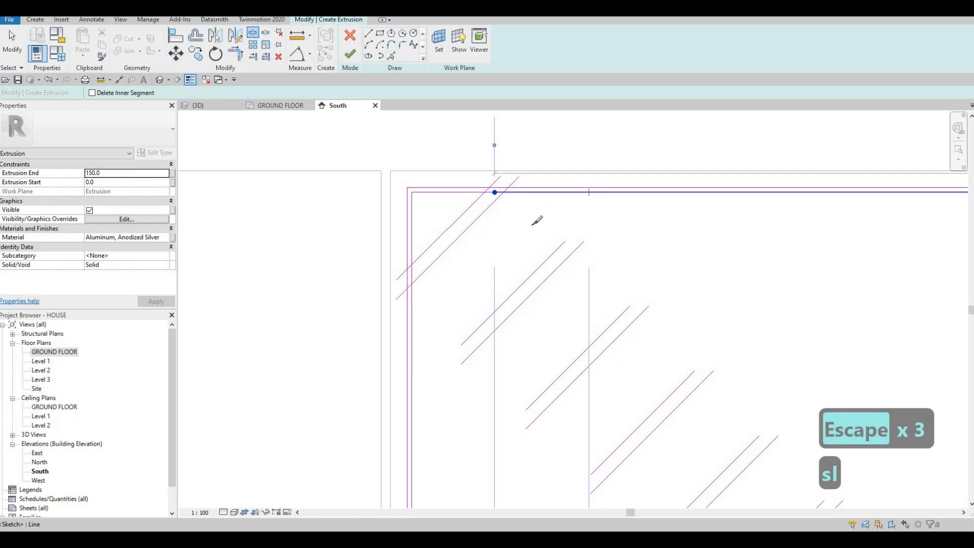
{"action": "scroll", "coordinate": [541, 250], "scroll_direction": "down", "scroll_amount": 2}
{"action": "key", "text": "Escape"}
{"action": "key", "text": "Escape"}
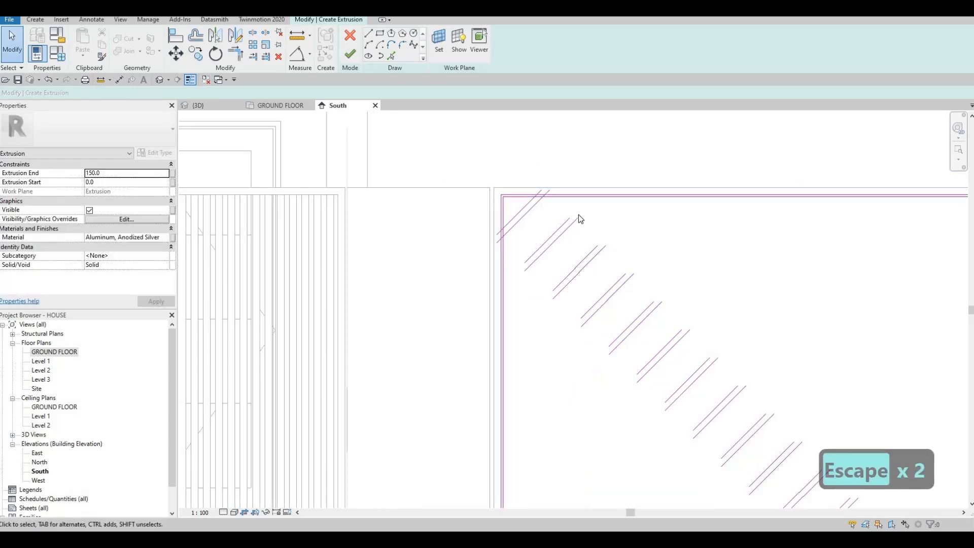
{"action": "middle_click_drag", "start_coordinate": [603, 267], "coordinate": [549, 168]}
{"action": "scroll", "coordinate": [549, 168], "scroll_direction": "down", "scroll_amount": 1}
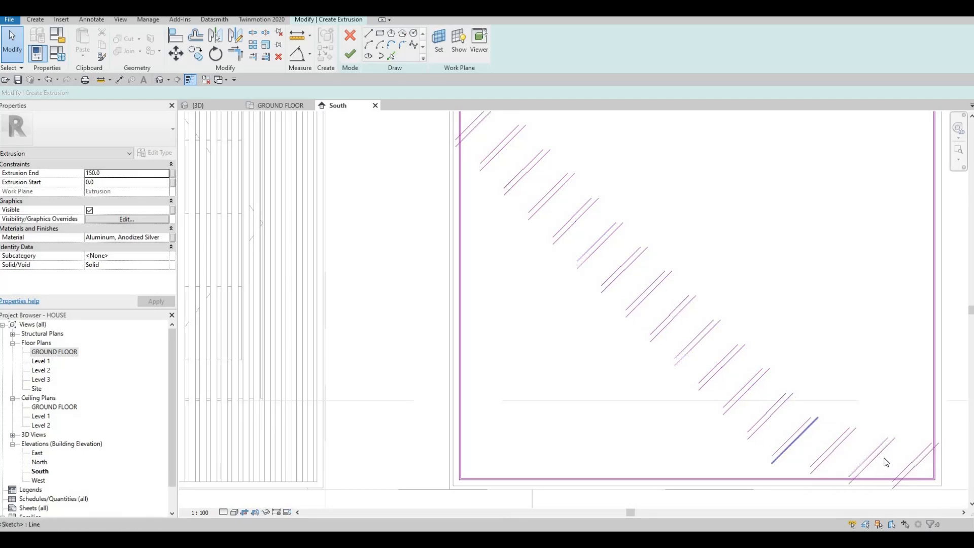
{"action": "middle_click_drag", "start_coordinate": [555, 132], "coordinate": [529, 237]}
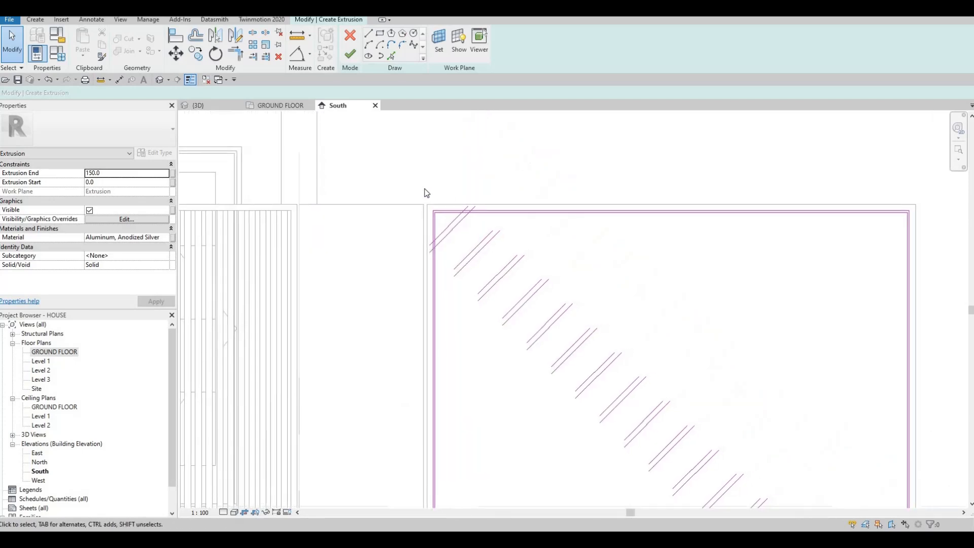
{"action": "scroll", "coordinate": [527, 237], "scroll_direction": "up", "scroll_amount": 4}
{"action": "key", "text": "Escape"}
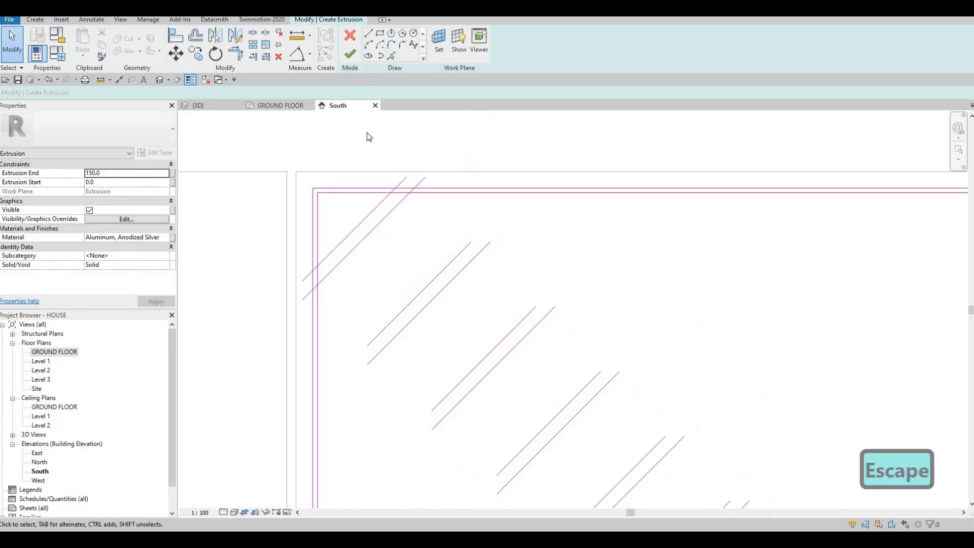
Split the inner rectangle's upper edge at successive points from beyond the first diagonal pair to past the middle, keeping the segments
{"action": "key", "text": "s"}
{"action": "key", "text": "l"}
{"action": "left_click", "coordinate": [493, 192]}
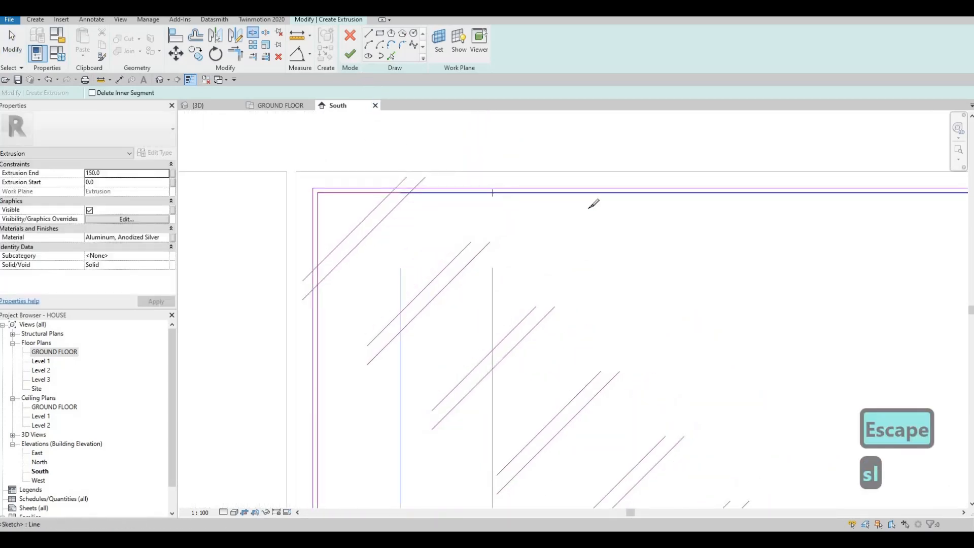
{"action": "left_click", "coordinate": [566, 192]}
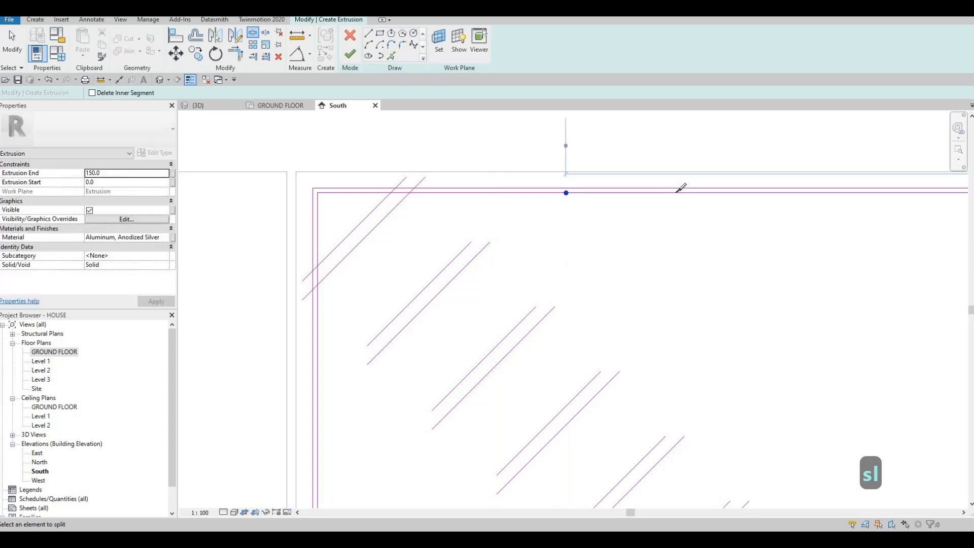
{"action": "left_click", "coordinate": [819, 193]}
{"action": "mouse_move", "coordinate": [852, 221]}
{"action": "middle_mouse_down"}
{"action": "mouse_move", "coordinate": [662, 221]}
{"action": "mouse_move", "coordinate": [624, 201]}
{"action": "middle_mouse_up"}
{"action": "scroll", "coordinate": [624, 201], "scroll_direction": "down", "scroll_amount": 1}
{"action": "left_click", "coordinate": [670, 198]}
{"action": "left_click", "coordinate": [713, 198]}
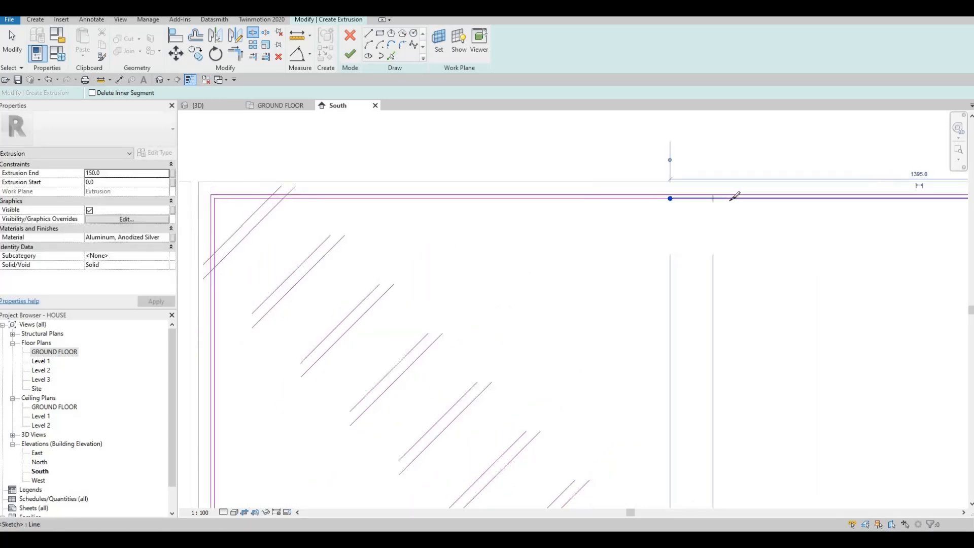
{"action": "left_click", "coordinate": [735, 199]}
{"action": "left_click", "coordinate": [820, 199]}
Split the remaining stretch of the inner upper edge at three more points toward its right corner, then finish splitting
{"action": "middle_click_drag", "start_coordinate": [827, 213], "coordinate": [676, 228]}
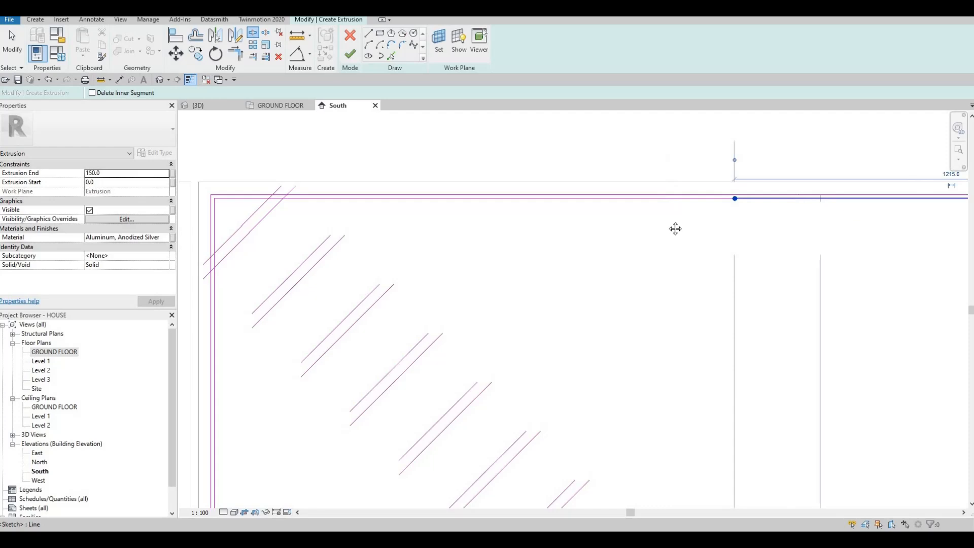
{"action": "scroll", "coordinate": [727, 205], "scroll_direction": "down", "scroll_amount": 1}
{"action": "left_click", "coordinate": [723, 201]}
{"action": "left_click", "coordinate": [765, 201]}
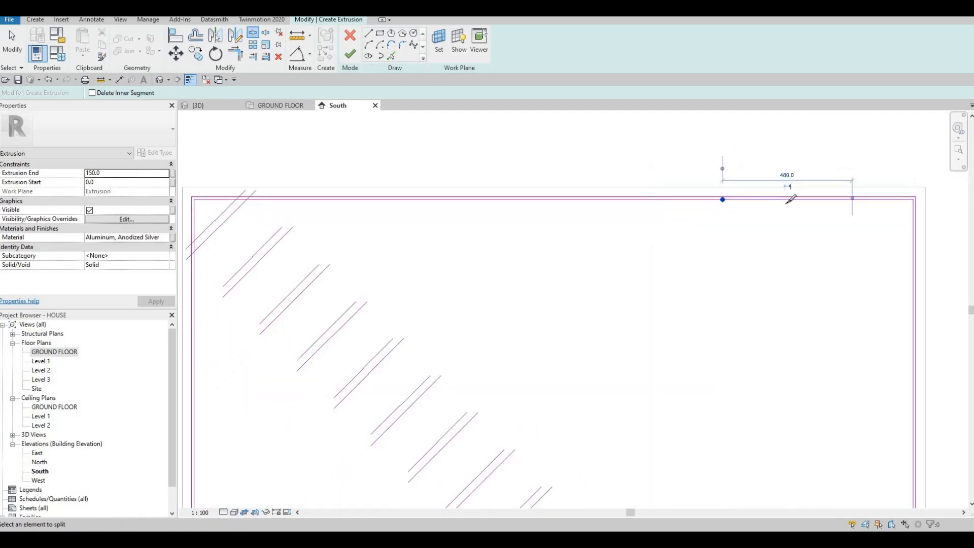
{"action": "left_click", "coordinate": [820, 199]}
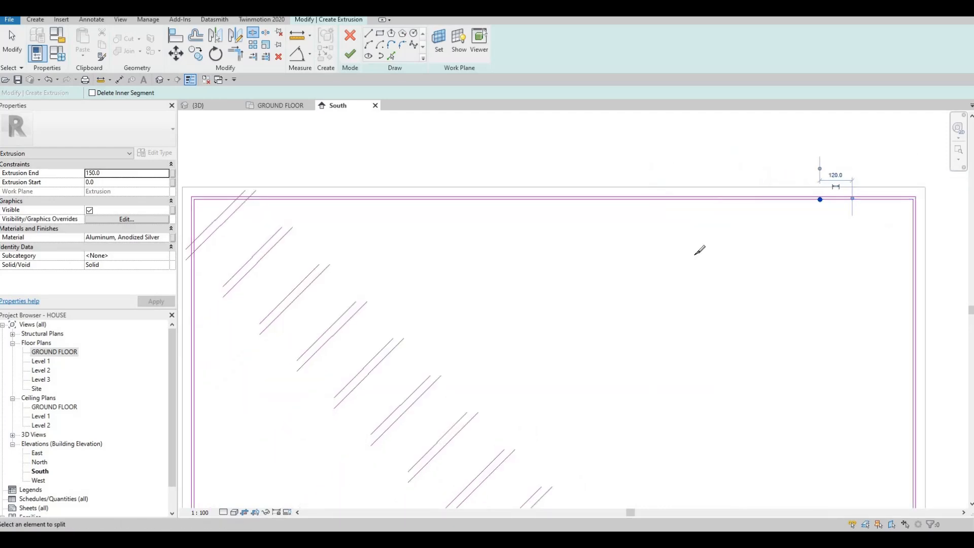
{"action": "middle_click_drag", "start_coordinate": [579, 260], "coordinate": [745, 253]}
{"action": "scroll", "coordinate": [745, 252], "scroll_direction": "down", "scroll_amount": 1}
{"action": "key", "text": "Escape"}
{"action": "key", "text": "Escape"}
{"action": "key", "text": "Escape"}
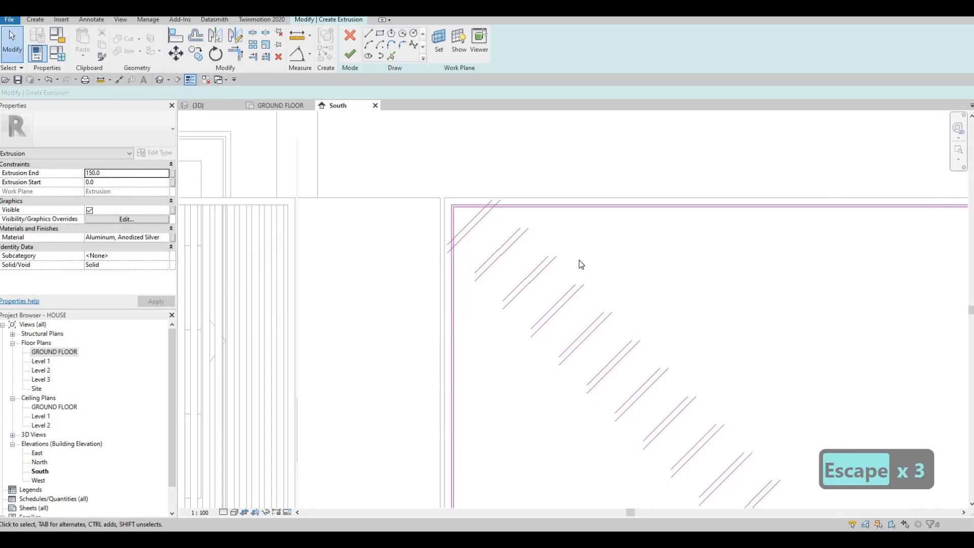
Trim both lines of the first diagonal pair to corners with the adjoining segments of the inner upper edge
{"action": "key", "text": "t"}
{"action": "key", "text": "r"}
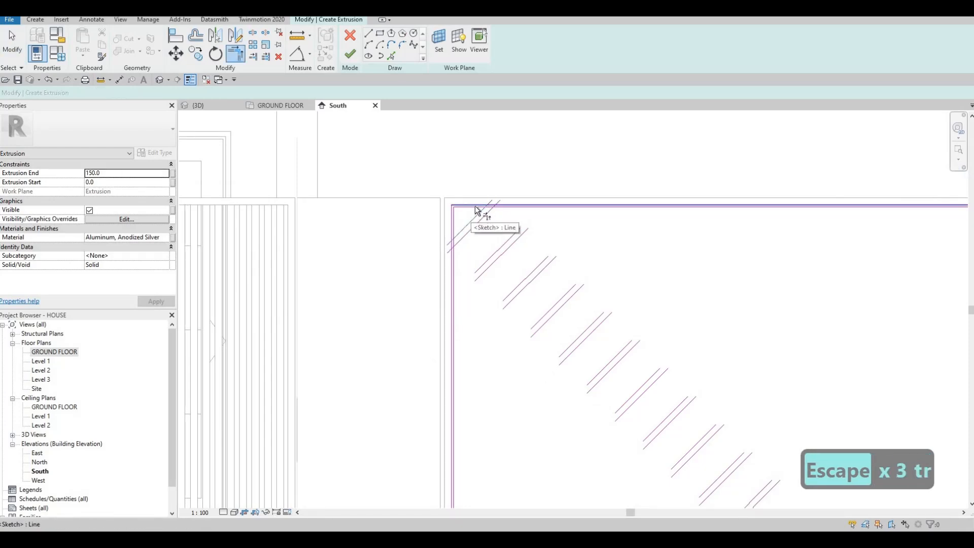
{"action": "scroll", "coordinate": [474, 208], "scroll_direction": "up", "scroll_amount": 2}
{"action": "left_click", "coordinate": [498, 215]}
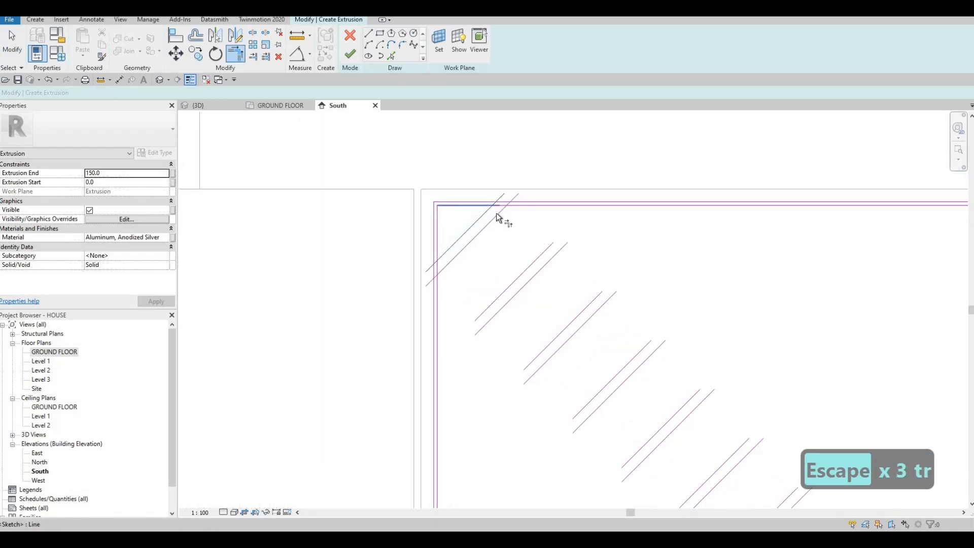
{"action": "left_click", "coordinate": [534, 206]}
Extend both lines of the second diagonal pair to corners with the inner upper edge segments
{"action": "left_click", "coordinate": [544, 251]}
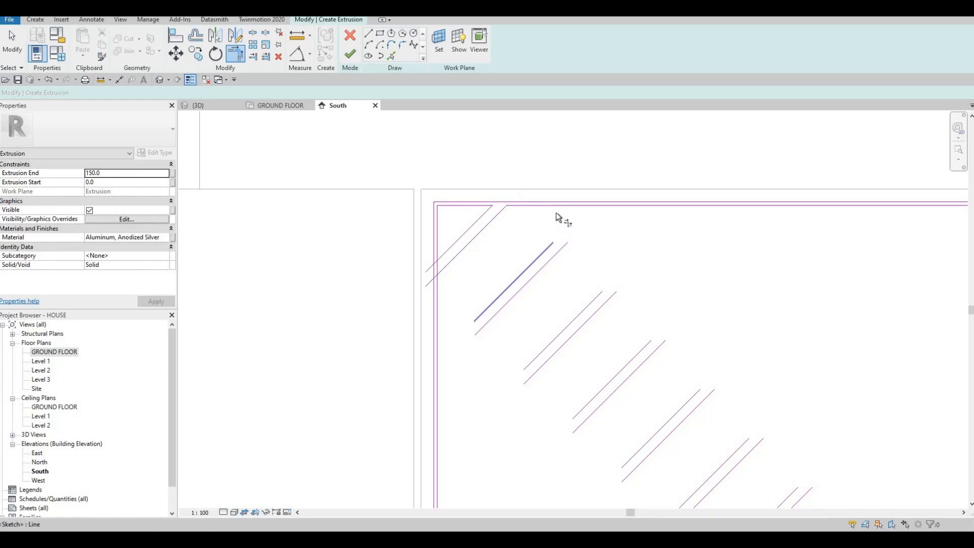
{"action": "left_click", "coordinate": [578, 233]}
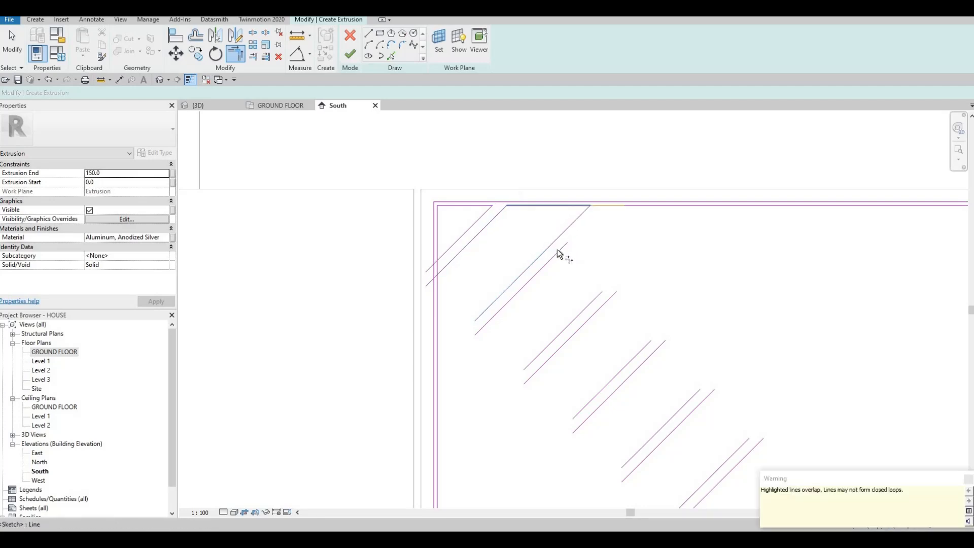
{"action": "left_click", "coordinate": [637, 208]}
{"action": "key", "text": "Escape"}
{"action": "key", "text": "Escape"}
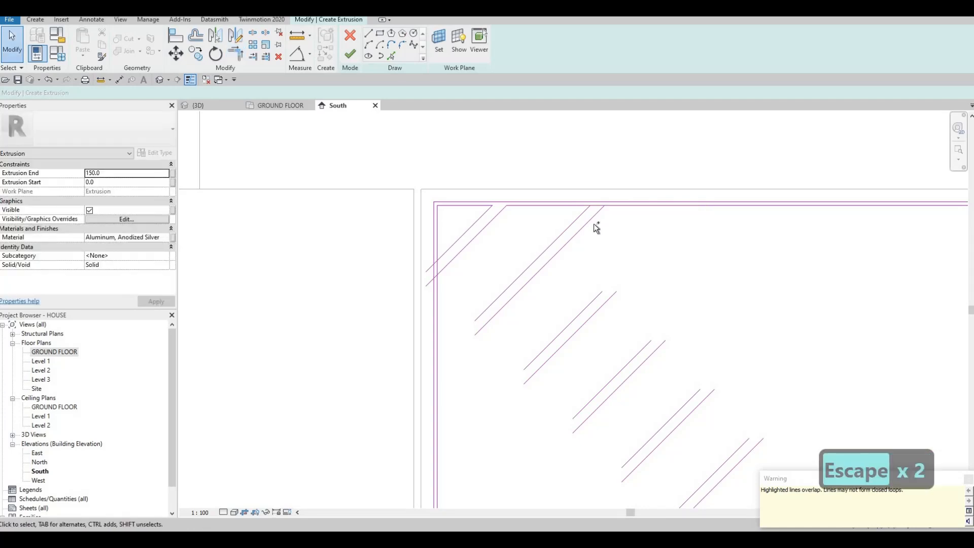
Delete the overlapping edge segment that spans the gap between the second pair's two lines
{"action": "scroll", "coordinate": [595, 203], "scroll_direction": "up", "scroll_amount": 2}
{"action": "key", "text": "Escape"}
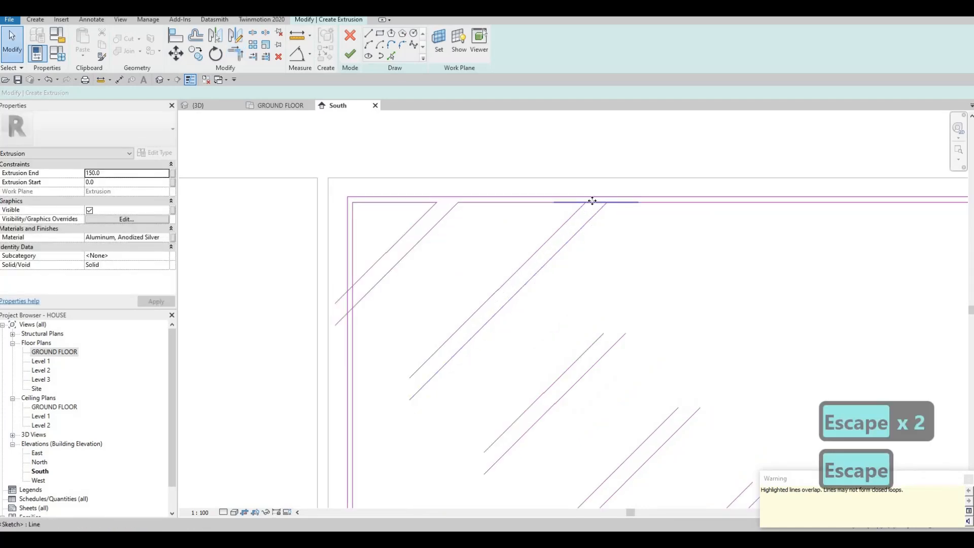
{"action": "left_click", "coordinate": [591, 203]}
{"action": "key", "text": "Delete"}
{"action": "scroll", "coordinate": [565, 242], "scroll_direction": "down", "scroll_amount": 1}
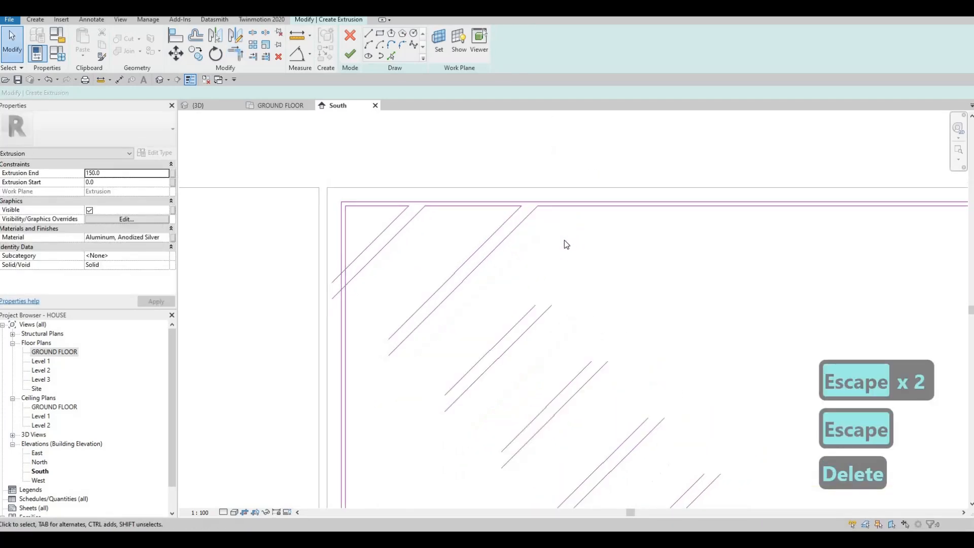
Extend the upper line of the third diagonal pair to a corner with the inner upper edge
{"action": "key", "text": "t"}
{"action": "key", "text": "r"}
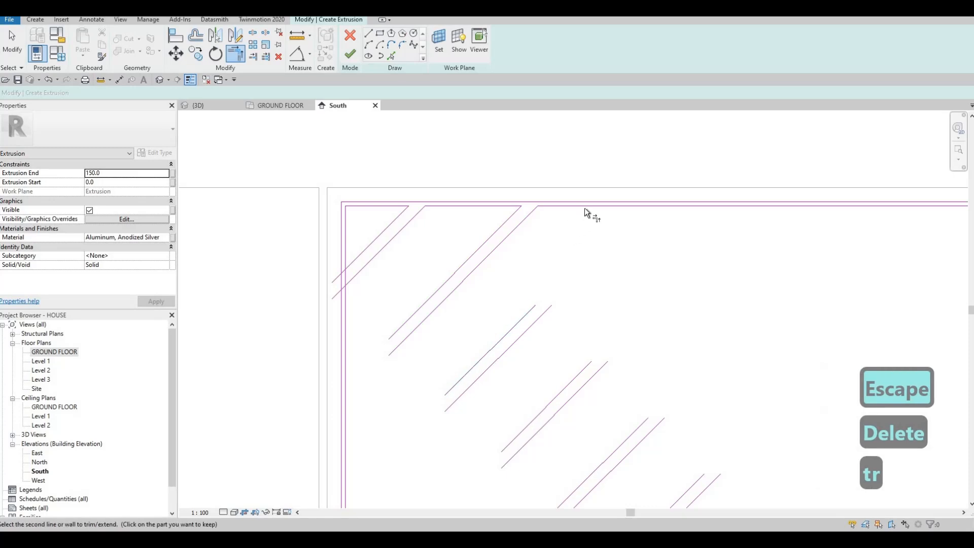
{"action": "left_click", "coordinate": [585, 207]}
{"action": "left_click", "coordinate": [544, 312]}
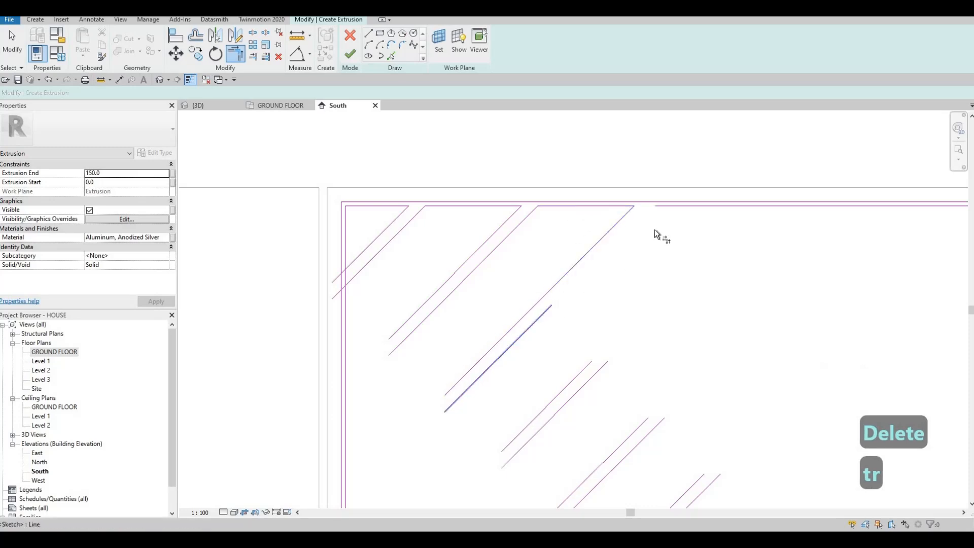
{"action": "left_click", "coordinate": [678, 206]}
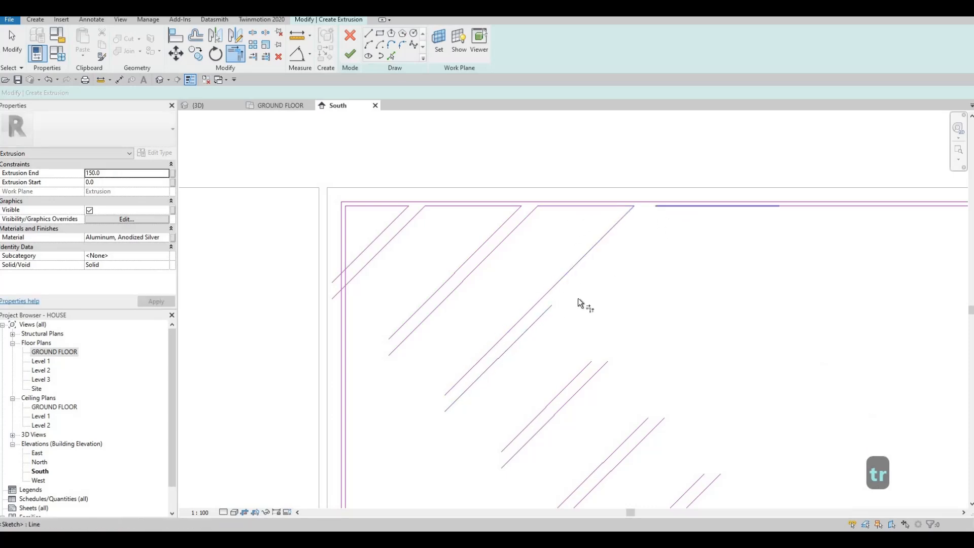
{"action": "left_click", "coordinate": [585, 361]}
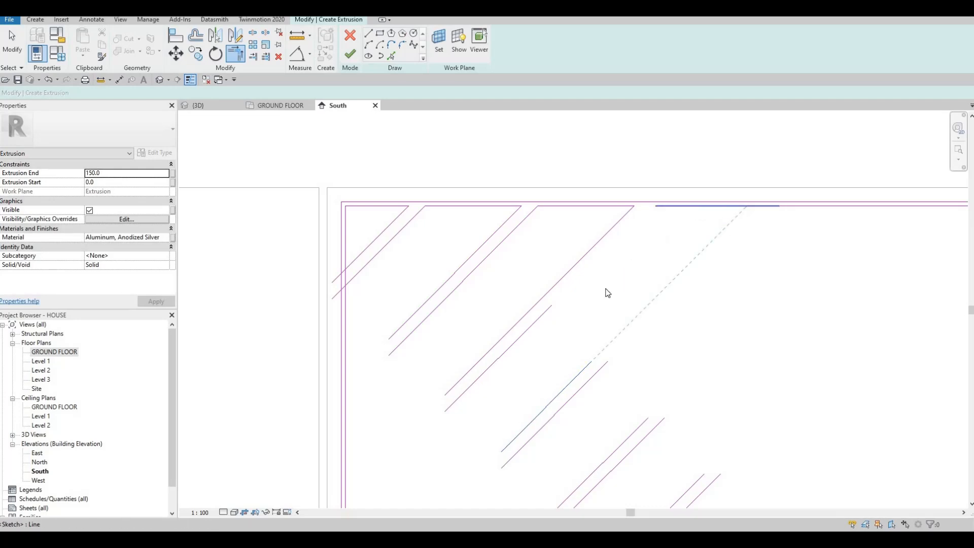
{"action": "key", "text": "Escape"}
{"action": "key", "text": "Escape"}
Extend the third pair's lower line and both lines of the fourth pair to corners with the inner upper edge segments
{"action": "key", "text": "t"}
{"action": "key", "text": "r"}
{"action": "left_click", "coordinate": [528, 328]}
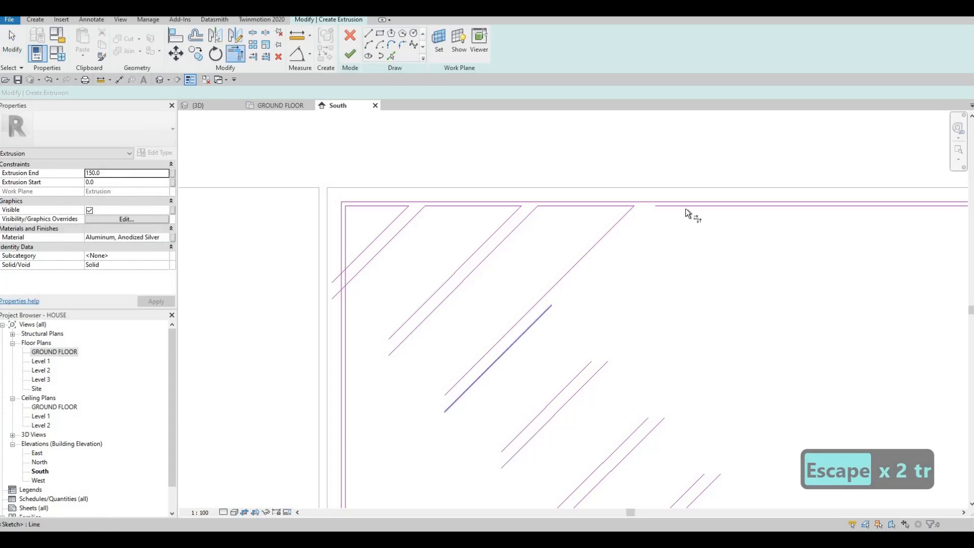
{"action": "left_click", "coordinate": [686, 207]}
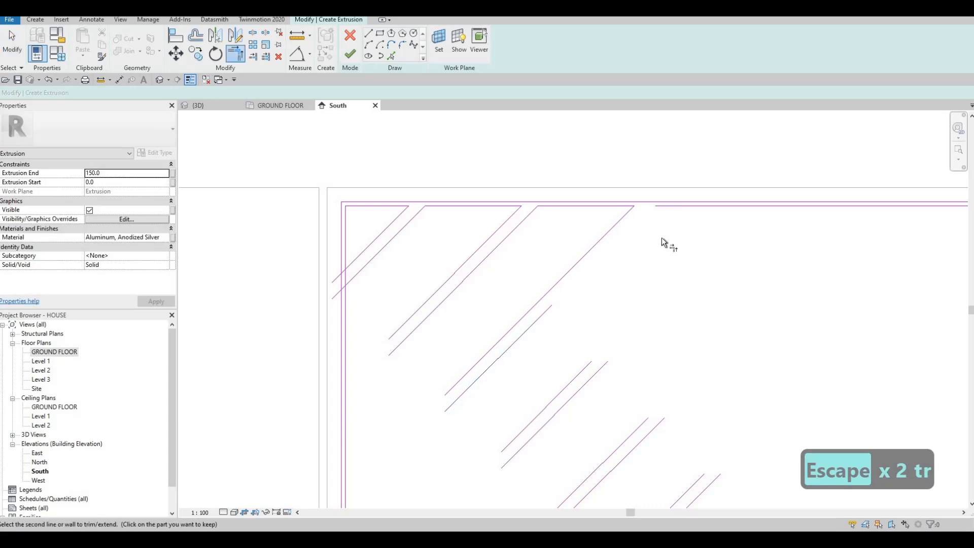
{"action": "left_click", "coordinate": [693, 206]}
{"action": "left_click", "coordinate": [601, 367]}
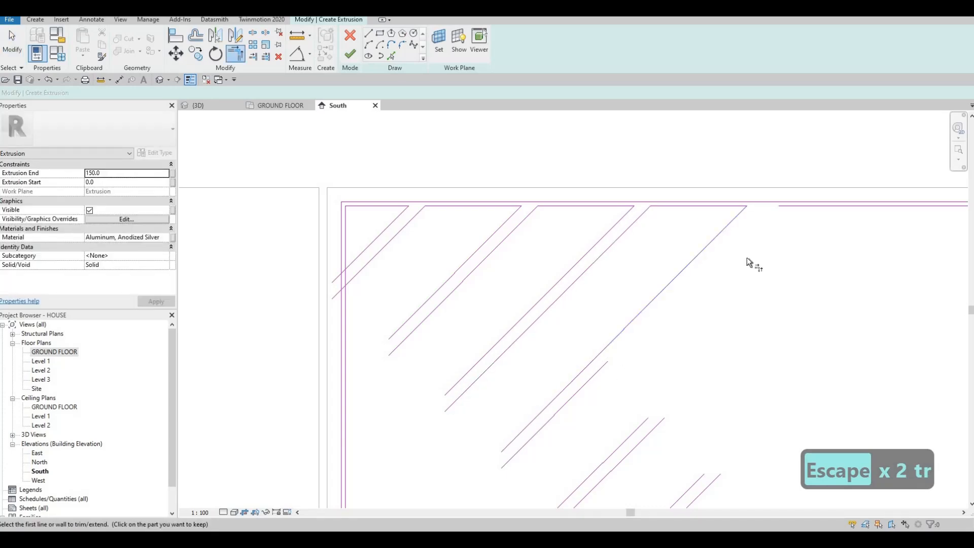
{"action": "left_click", "coordinate": [802, 206]}
Extend both lines of the fifth diagonal pair to corners with the inner upper edge, leaving the gap between them open
{"action": "middle_click_drag", "start_coordinate": [640, 427], "coordinate": [555, 409]}
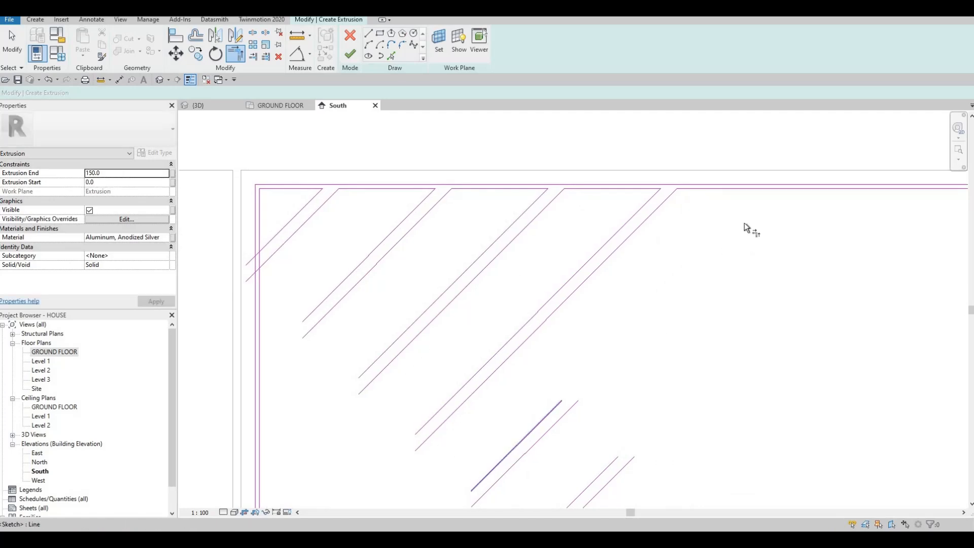
{"action": "left_click", "coordinate": [736, 188]}
{"action": "left_click", "coordinate": [562, 420]}
{"action": "left_click", "coordinate": [562, 421]}
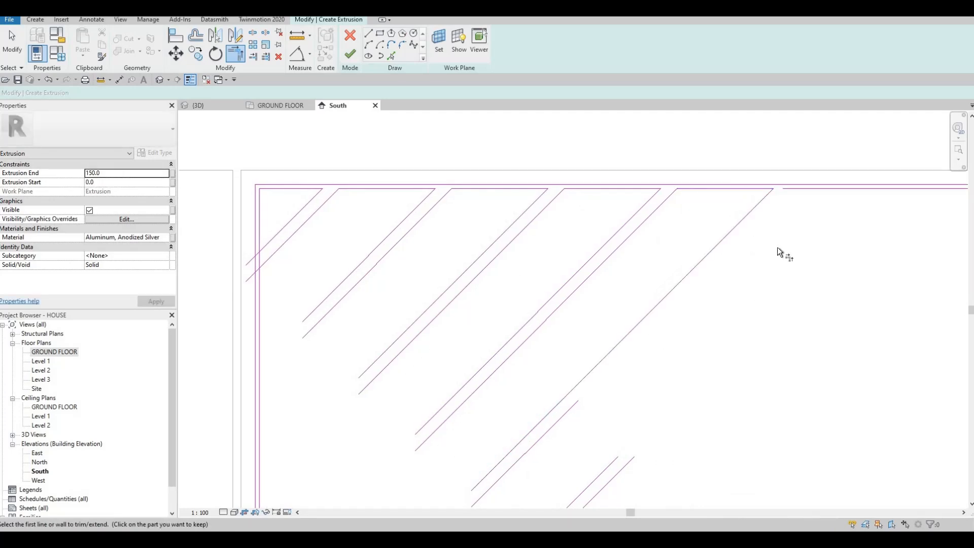
{"action": "left_click", "coordinate": [816, 190]}
{"action": "left_click", "coordinate": [588, 376]}
Extend both lines of the sixth diagonal pair to corners with the inner upper edge segments, then finish trimming
{"action": "middle_click_drag", "start_coordinate": [607, 474], "coordinate": [548, 446]}
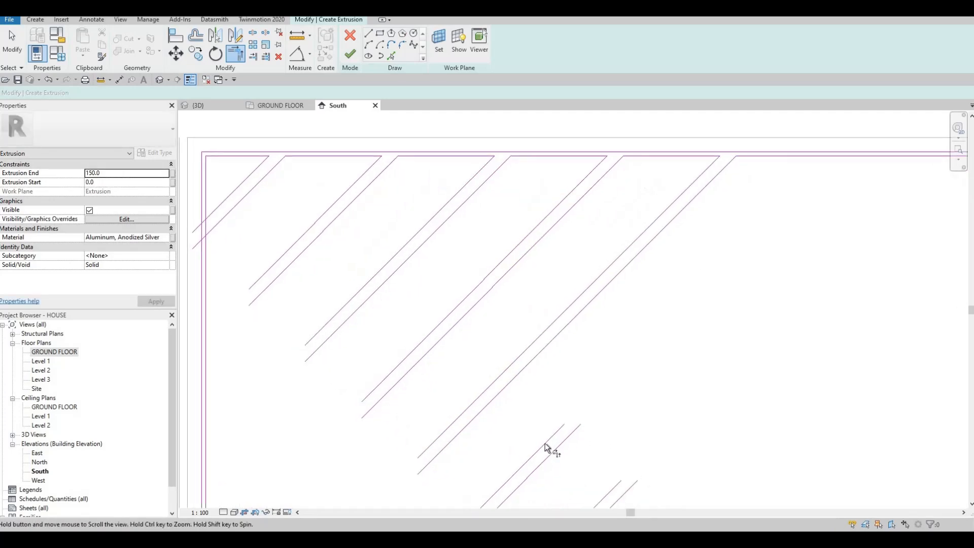
{"action": "left_click", "coordinate": [778, 160]}
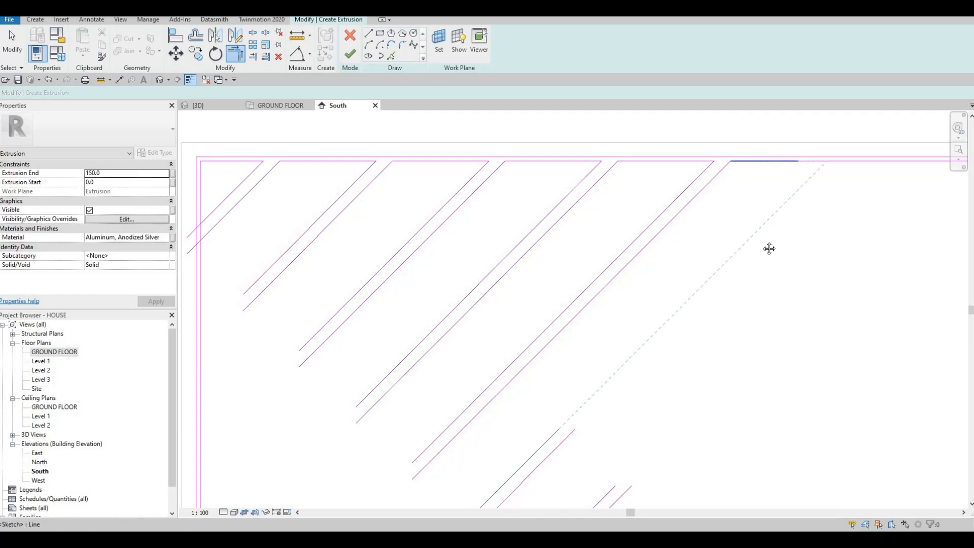
{"action": "middle_click_drag", "start_coordinate": [574, 446], "coordinate": [555, 380]}
{"action": "left_click", "coordinate": [549, 374]}
{"action": "scroll", "coordinate": [694, 265], "scroll_direction": "down", "scroll_amount": 1}
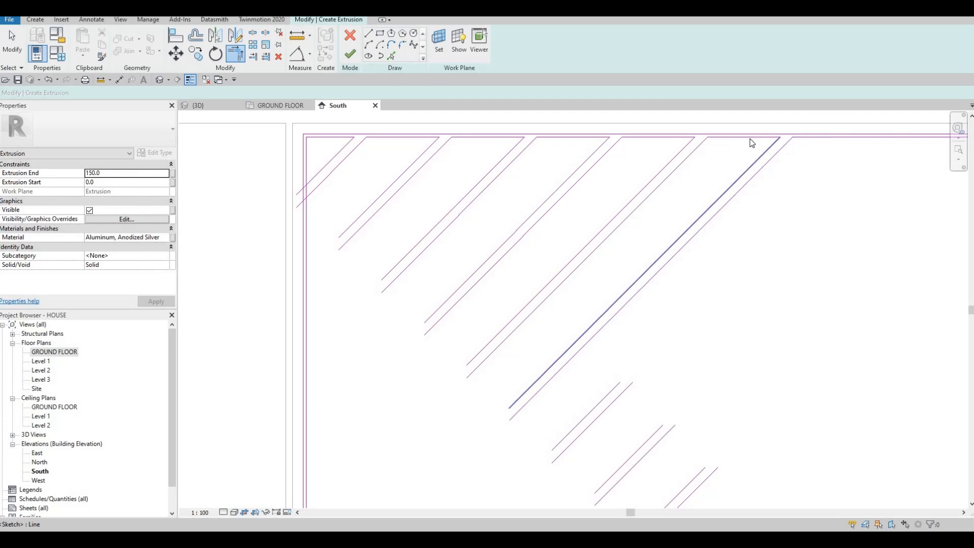
{"action": "key", "text": "Escape"}
{"action": "key", "text": "Escape"}
{"action": "scroll", "coordinate": [654, 249], "scroll_direction": "down", "scroll_amount": 1}
{"action": "key", "text": "Escape"}
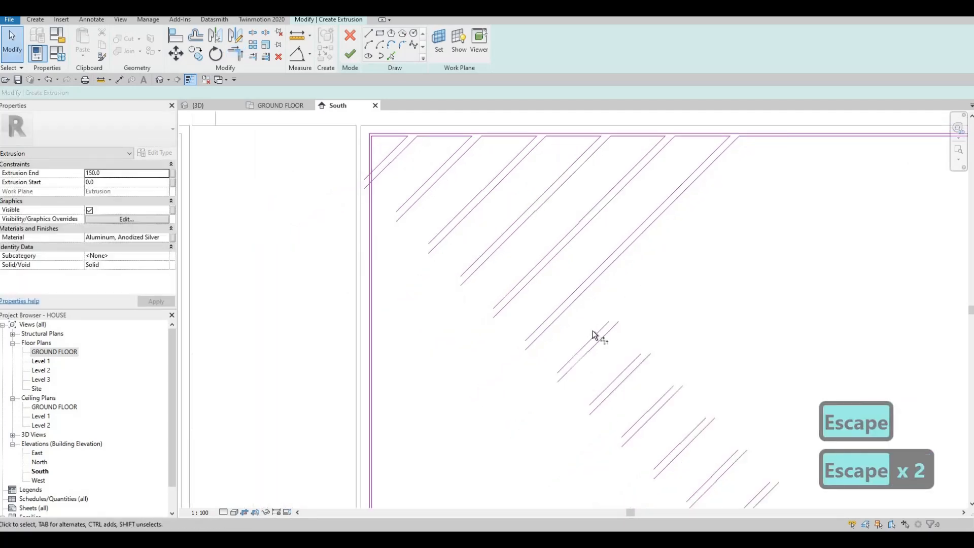
Extend both lines of the seventh diagonal pair to corners with the inner upper edge segments
{"action": "key", "text": "t"}
{"action": "key", "text": "r"}
{"action": "left_click", "coordinate": [605, 323]}
{"action": "left_click", "coordinate": [767, 138]}
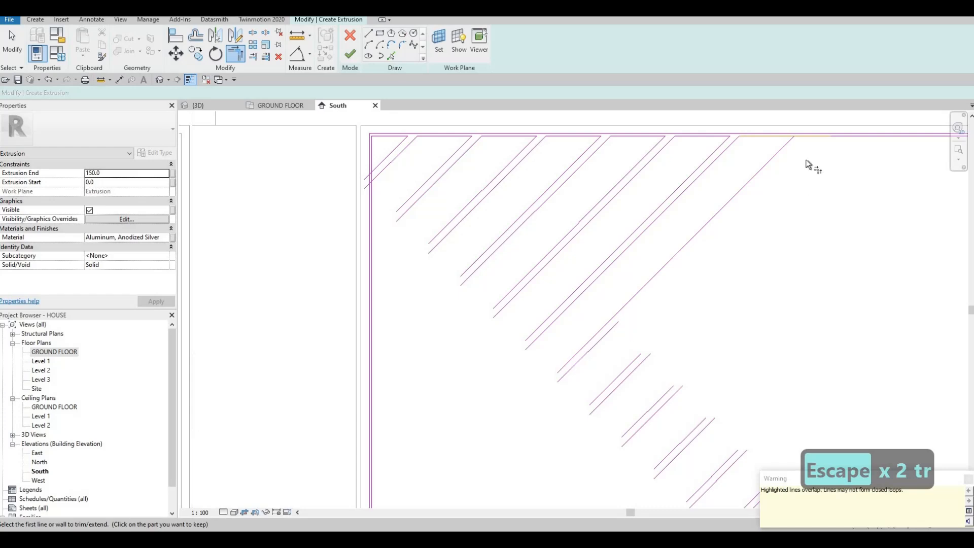
{"action": "left_click", "coordinate": [815, 137]}
{"action": "left_click", "coordinate": [607, 333]}
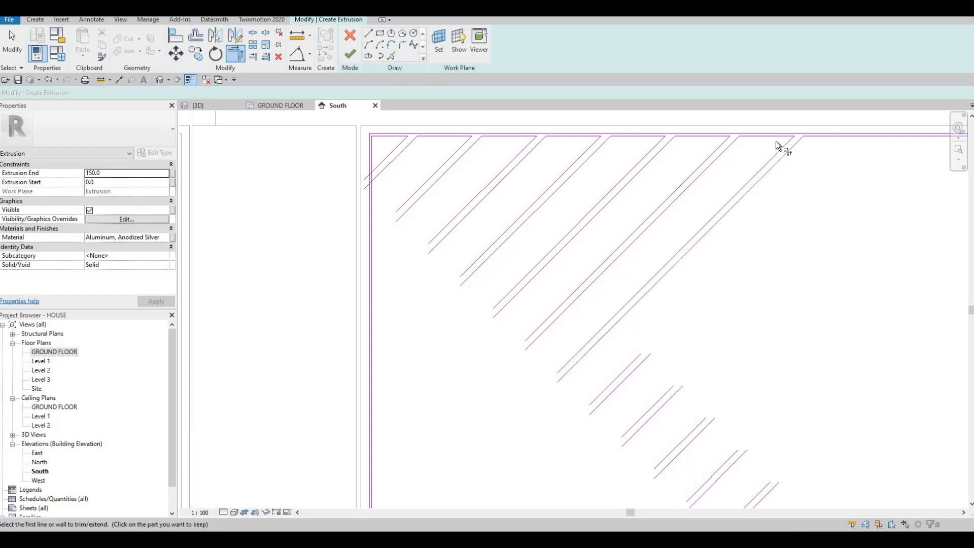
Extend the eighth diagonal pair to corners with the inner upper edge and delete the overlapping segment between its two lines
{"action": "left_click", "coordinate": [632, 362]}
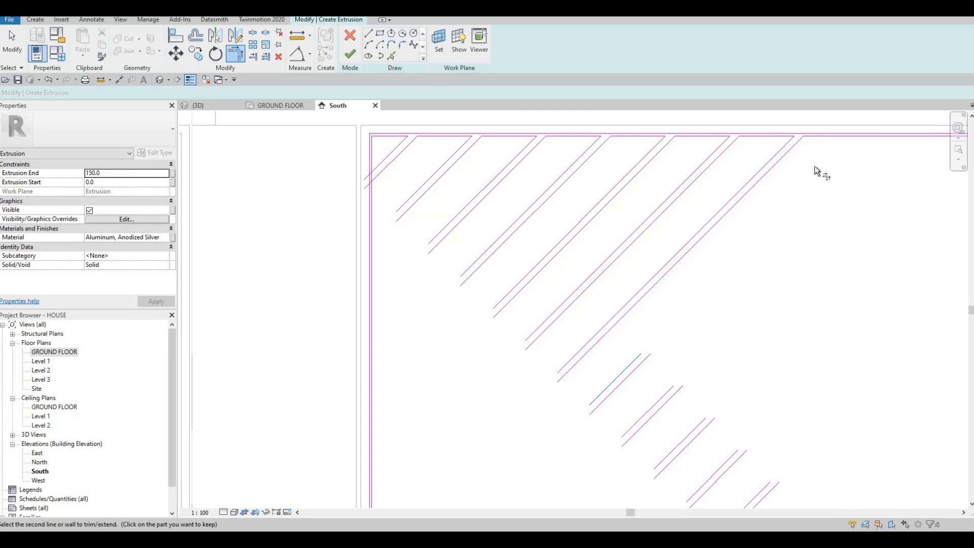
{"action": "left_click", "coordinate": [817, 136]}
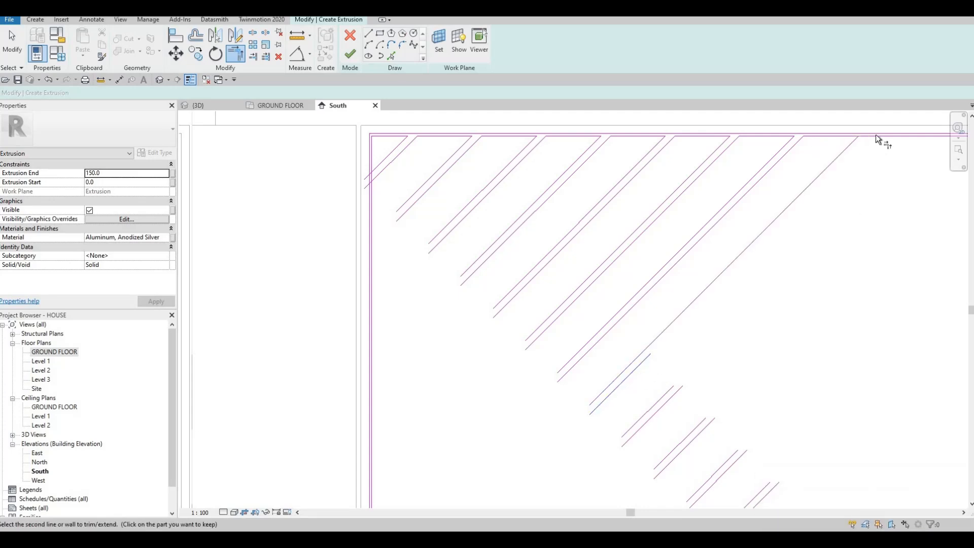
{"action": "mouse_move", "coordinate": [866, 180]}
{"action": "middle_mouse_down"}
{"action": "mouse_move", "coordinate": [693, 206]}
{"action": "mouse_move", "coordinate": [656, 196]}
{"action": "middle_mouse_up"}
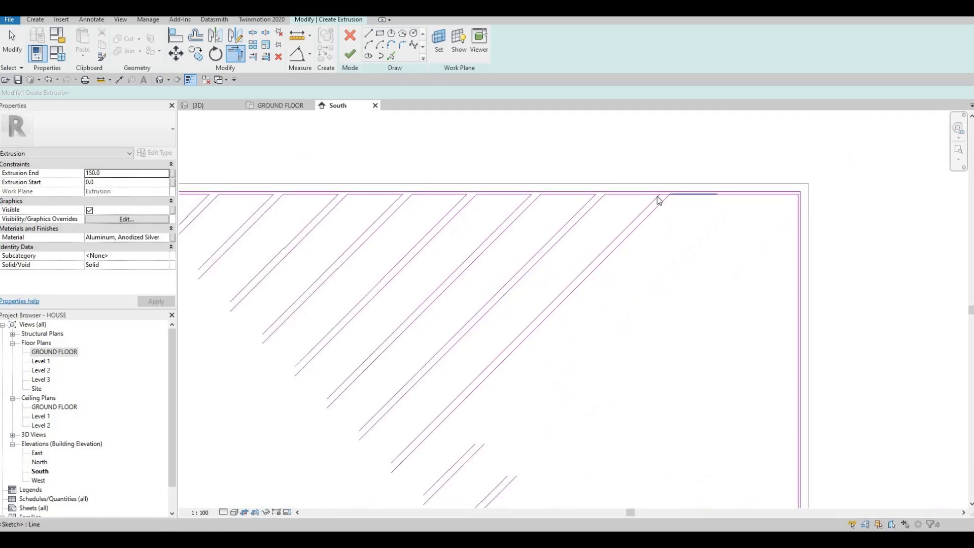
{"action": "scroll", "coordinate": [657, 196], "scroll_direction": "up", "scroll_amount": 2}
{"action": "key", "text": "Escape"}
{"action": "left_click", "coordinate": [654, 196]}
{"action": "key", "text": "Delete"}
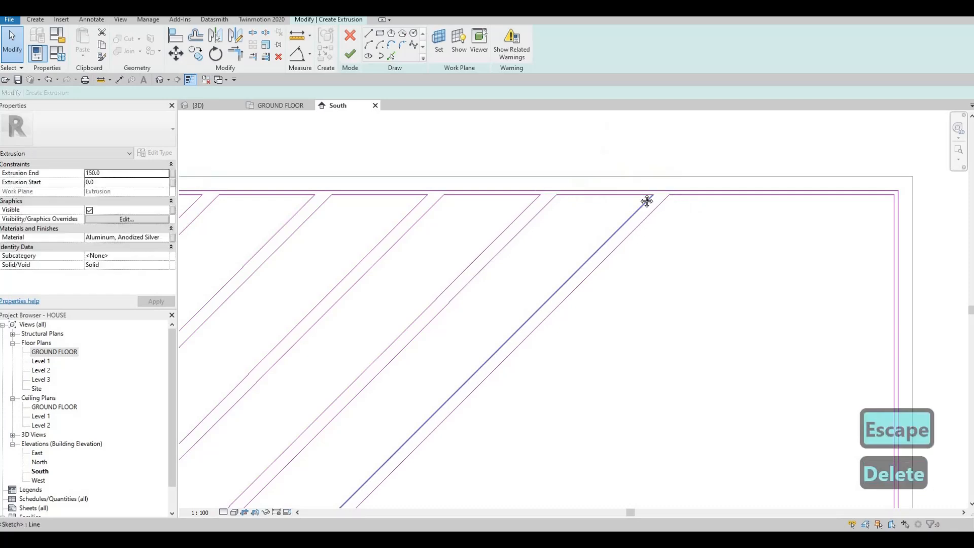
{"action": "scroll", "coordinate": [520, 154], "scroll_direction": "down", "scroll_amount": 2}
{"action": "left_click_drag", "start_coordinate": [517, 148], "coordinate": [641, 225]}
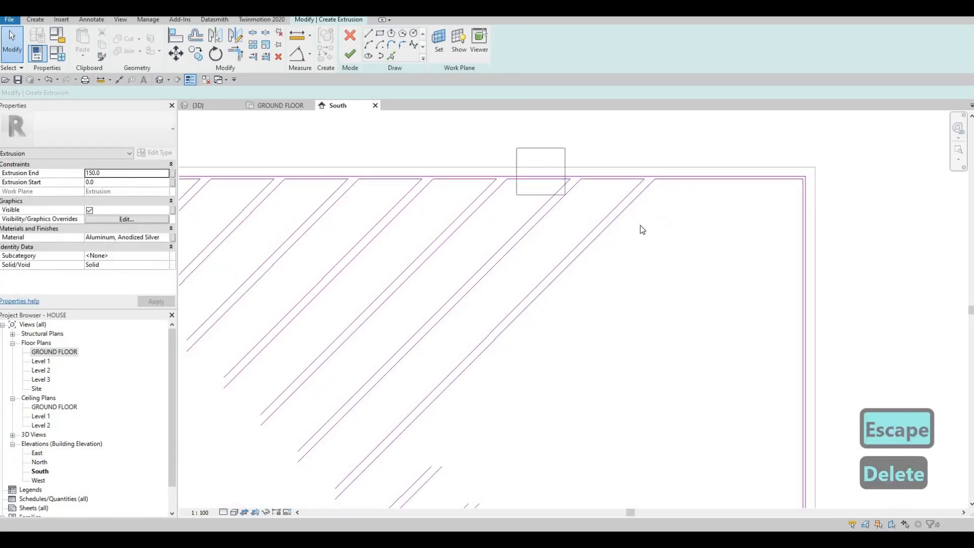
{"action": "left_click_drag", "start_coordinate": [550, 200], "coordinate": [498, 191]}
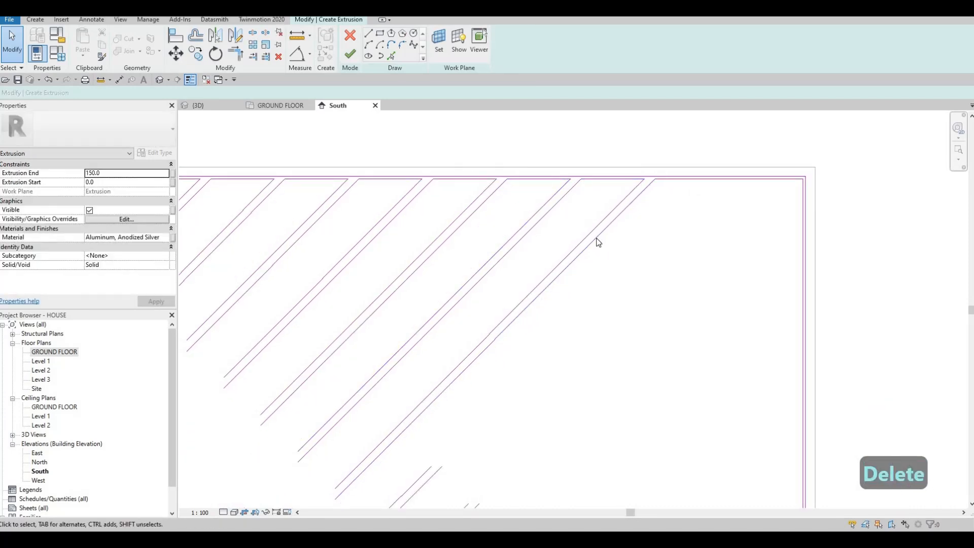
Extend both lines of the ninth diagonal pair to corners with the inner upper edge segments using Trim/Extend to Corner
{"action": "key", "text": "Escape"}
{"action": "scroll", "coordinate": [609, 210], "scroll_direction": "down", "scroll_amount": 1}
{"action": "key", "text": "t"}
{"action": "key", "text": "r"}
{"action": "left_click", "coordinate": [480, 389]}
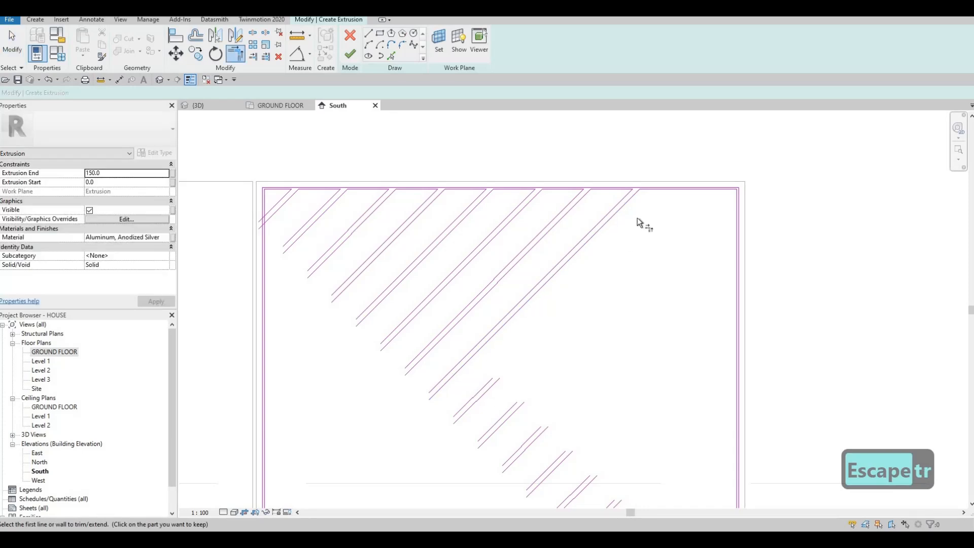
{"action": "left_click", "coordinate": [654, 190]}
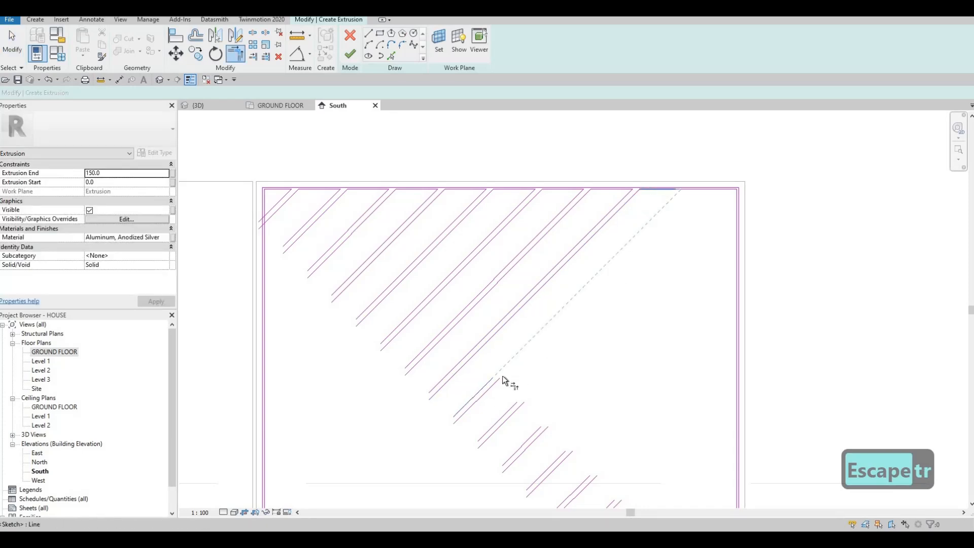
{"action": "left_click", "coordinate": [495, 387]}
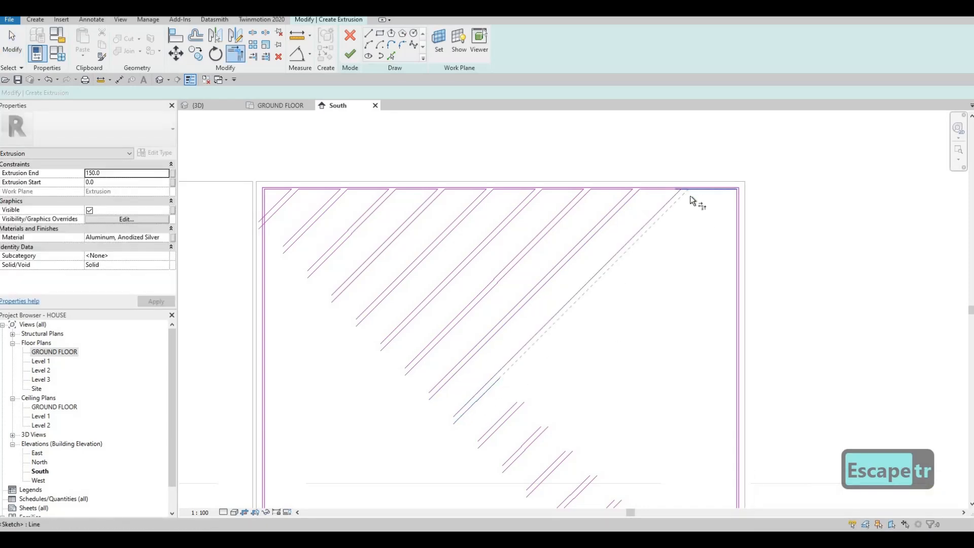
{"action": "left_click", "coordinate": [513, 399]}
Extend the tenth diagonal pair to corners, its upper line with the inner upper edge and its lower line with the inner right edge
{"action": "left_click", "coordinate": [707, 190]}
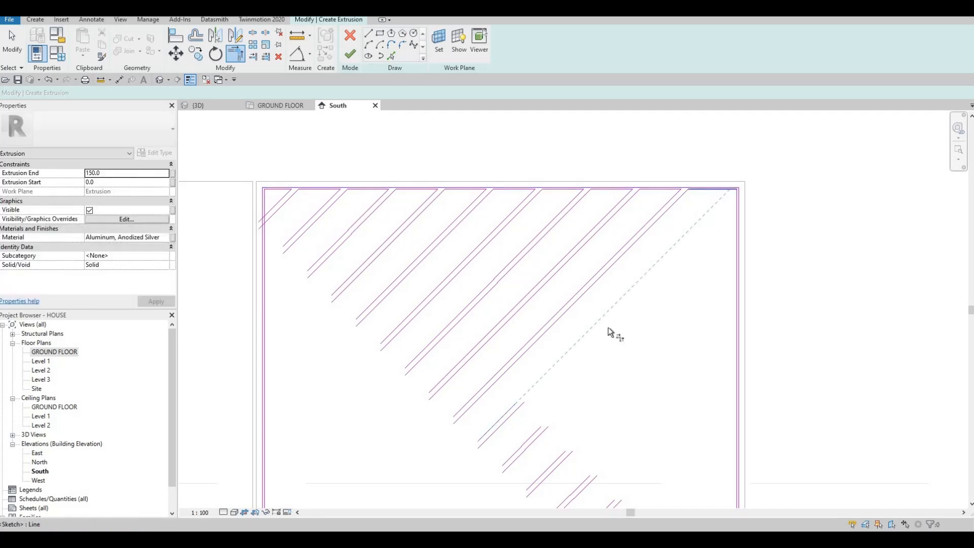
{"action": "left_click", "coordinate": [523, 407]}
{"action": "left_click", "coordinate": [516, 411]}
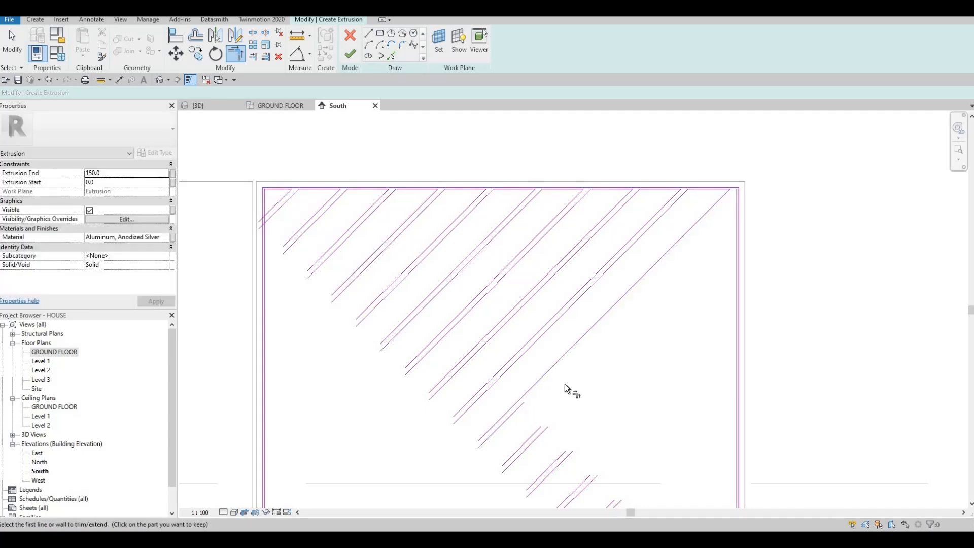
{"action": "left_click", "coordinate": [734, 215]}
{"action": "scroll", "coordinate": [675, 239], "scroll_direction": "down", "scroll_amount": 2}
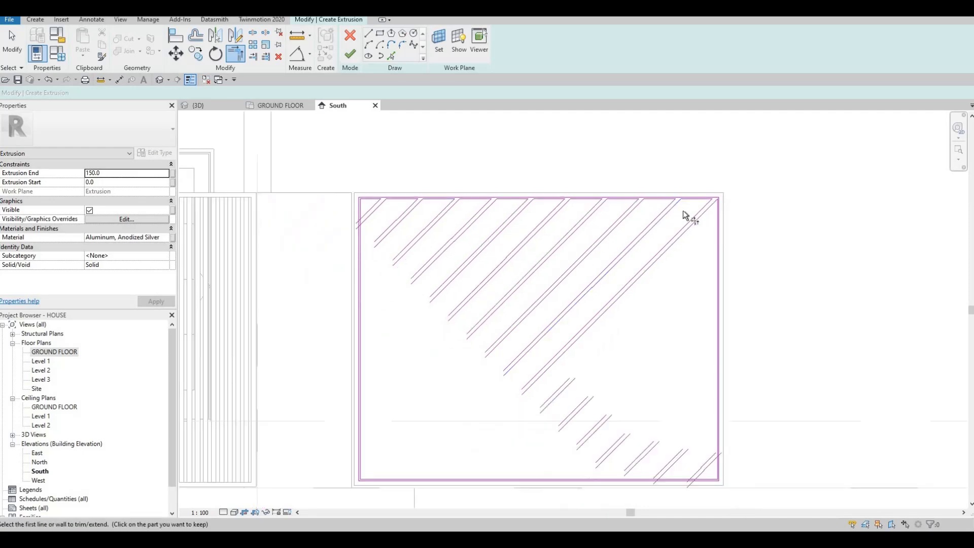
{"action": "scroll", "coordinate": [603, 290], "scroll_direction": "up", "scroll_amount": 2}
{"action": "key", "text": "Escape"}
{"action": "key", "text": "Escape"}
{"action": "key", "text": "Escape"}
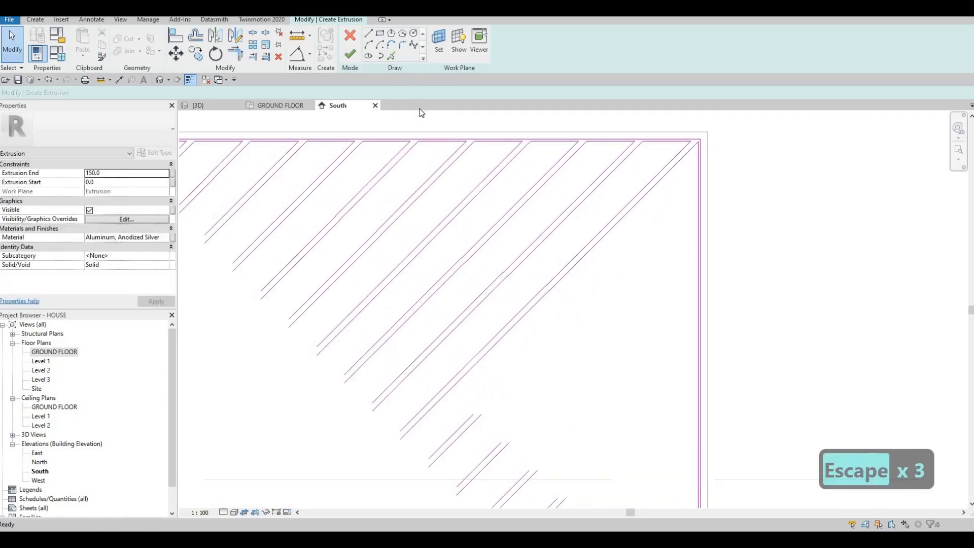
Split the driveway gate's inner right edge at three points along its upper half, keeping the inner segments
{"action": "key", "text": "s"}
{"action": "key", "text": "l"}
{"action": "scroll", "coordinate": [479, 270], "scroll_direction": "down", "scroll_amount": 2}
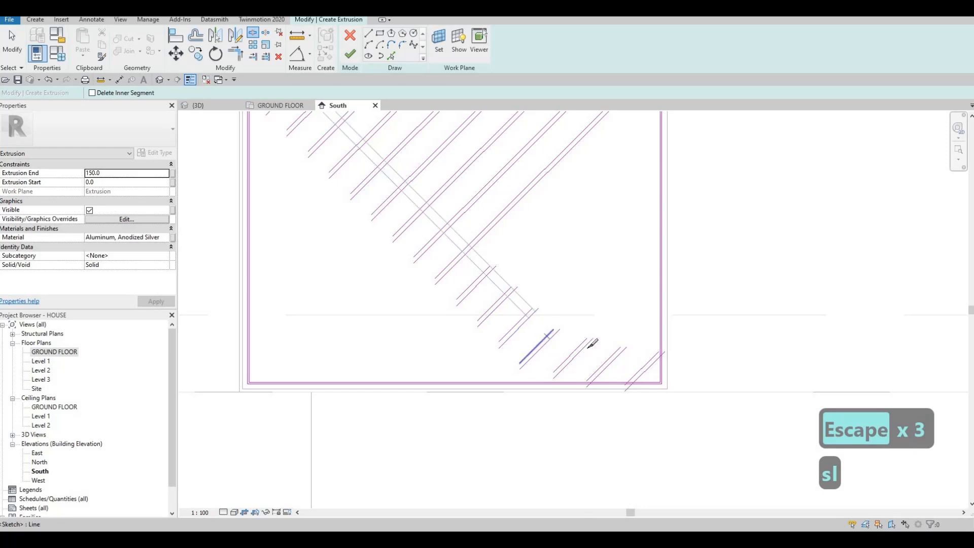
{"action": "middle_click_drag", "start_coordinate": [646, 122], "coordinate": [600, 218]}
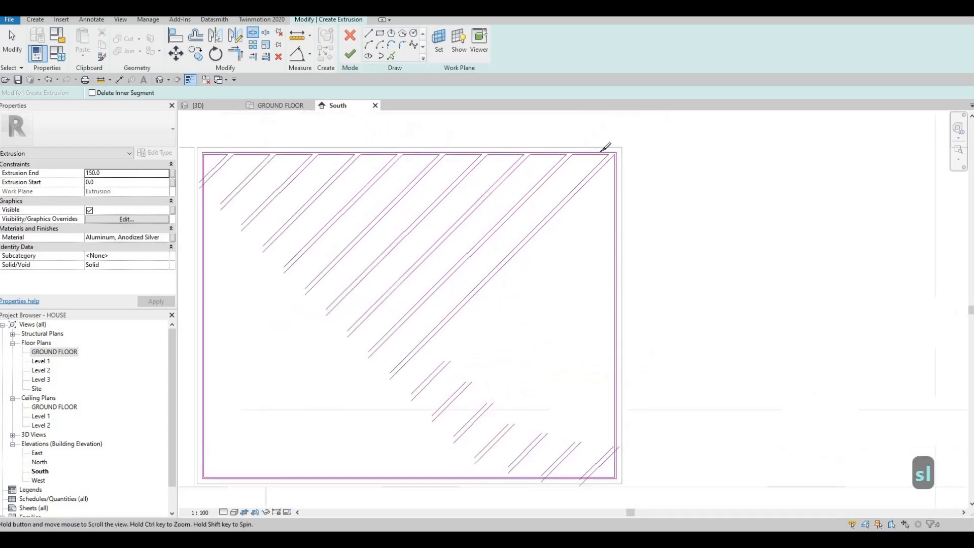
{"action": "scroll", "coordinate": [617, 175], "scroll_direction": "up", "scroll_amount": 2}
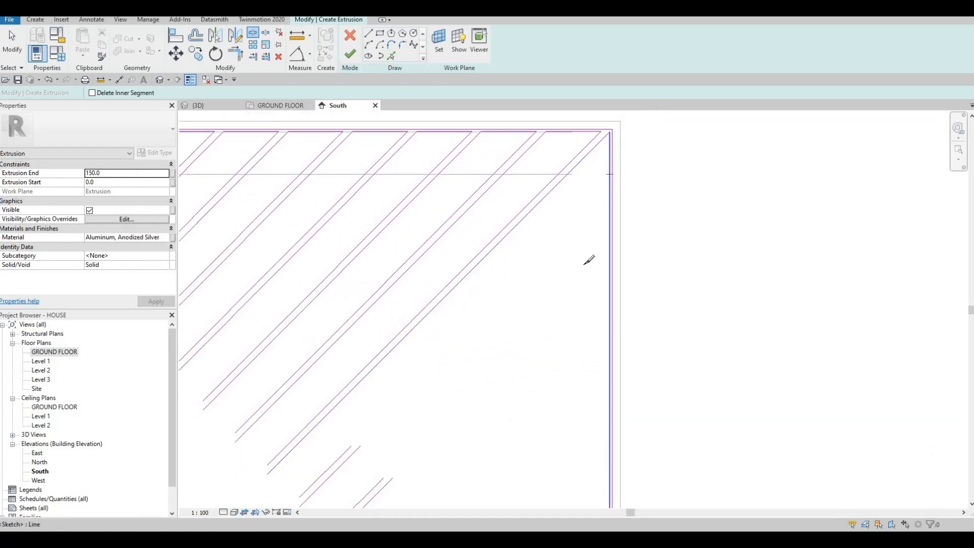
{"action": "left_click", "coordinate": [610, 174]}
{"action": "left_click", "coordinate": [610, 249]}
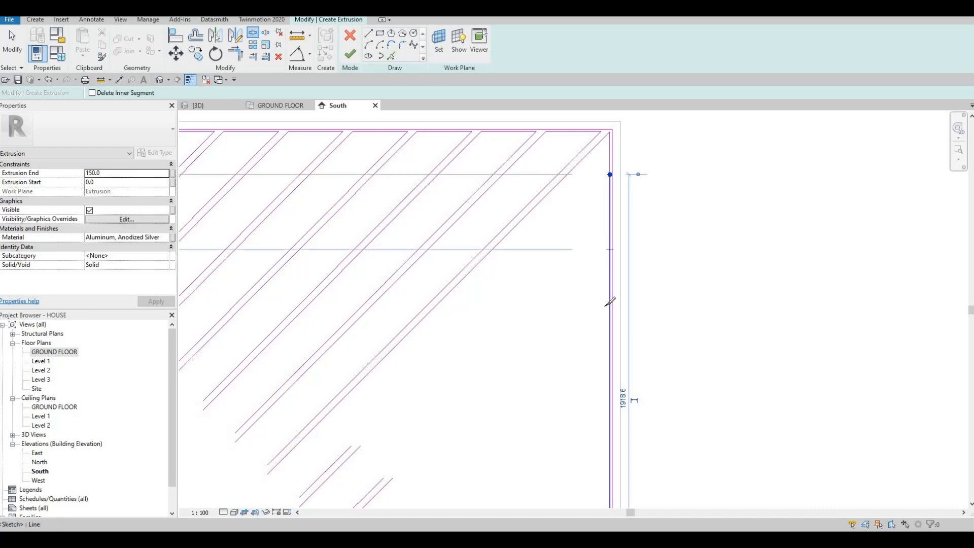
{"action": "left_click", "coordinate": [610, 325]}
Split the inner right edge at four more points down to the lowest diagonal pair, then finish splitting
{"action": "middle_click_drag", "start_coordinate": [612, 378], "coordinate": [618, 251]}
{"action": "left_click", "coordinate": [616, 269]}
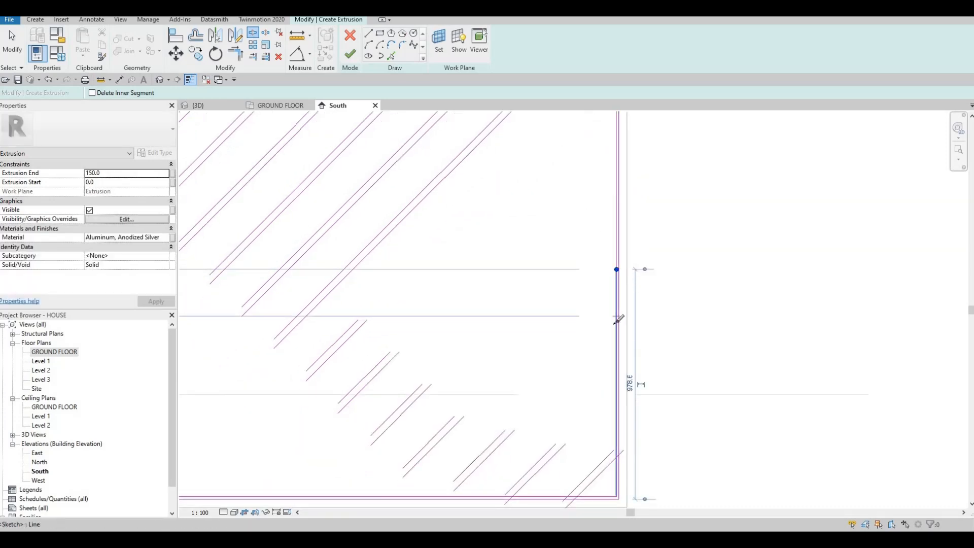
{"action": "left_click", "coordinate": [617, 321]}
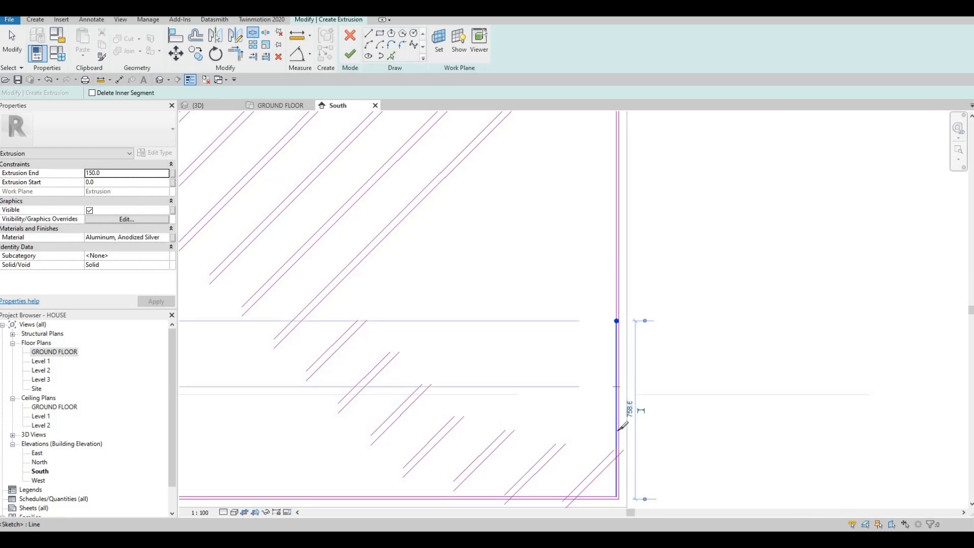
{"action": "left_click", "coordinate": [617, 386]}
{"action": "scroll", "coordinate": [624, 449], "scroll_direction": "up", "scroll_amount": 1}
{"action": "scroll", "coordinate": [618, 455], "scroll_direction": "up", "scroll_amount": 2}
{"action": "left_click", "coordinate": [618, 455]}
{"action": "middle_click_drag", "start_coordinate": [609, 449], "coordinate": [639, 349]}
{"action": "key", "text": "Escape"}
{"action": "key", "text": "Escape"}
{"action": "key", "text": "Escape"}
Trim or extend the two lowest diagonal pairs to corners with the inner right edge segments, leaving each pair's gap open
{"action": "key", "text": "t"}
{"action": "key", "text": "r"}
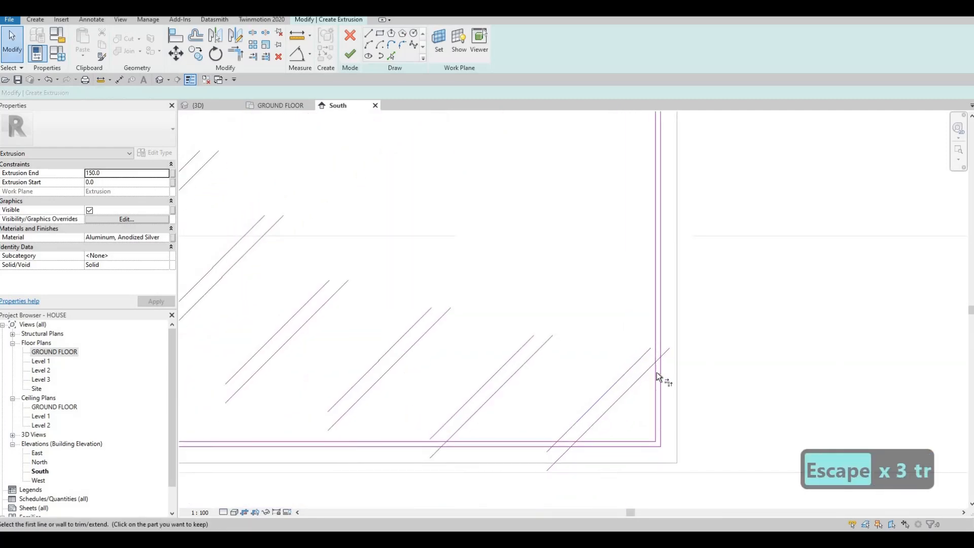
{"action": "left_click", "coordinate": [653, 365]}
{"action": "left_click", "coordinate": [655, 371]}
{"action": "left_click", "coordinate": [658, 330]}
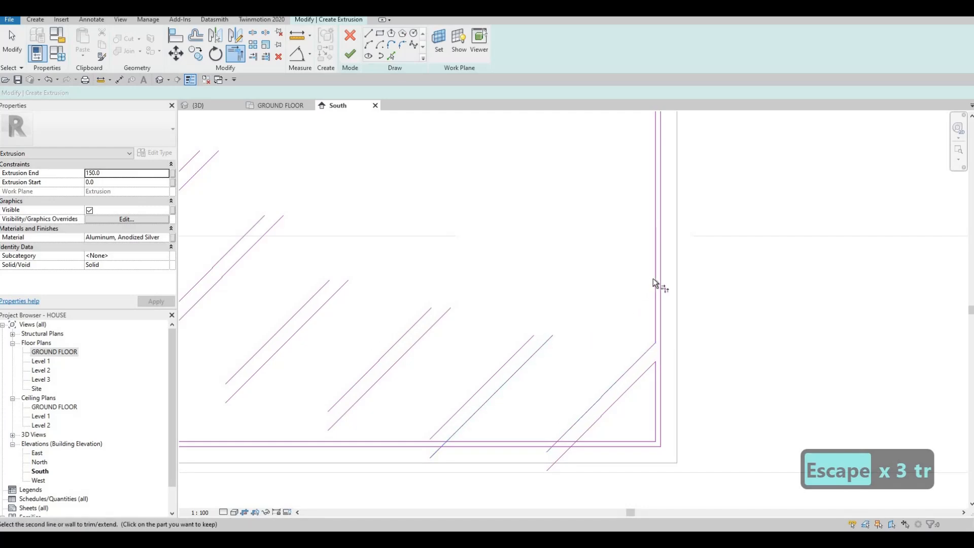
{"action": "left_click", "coordinate": [655, 279]}
{"action": "left_click", "coordinate": [522, 347]}
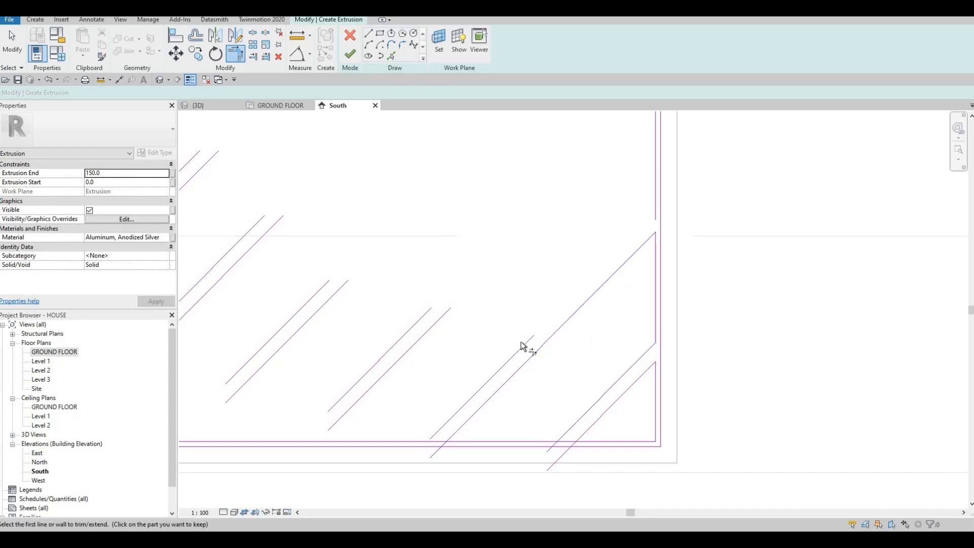
{"action": "left_click", "coordinate": [655, 197]}
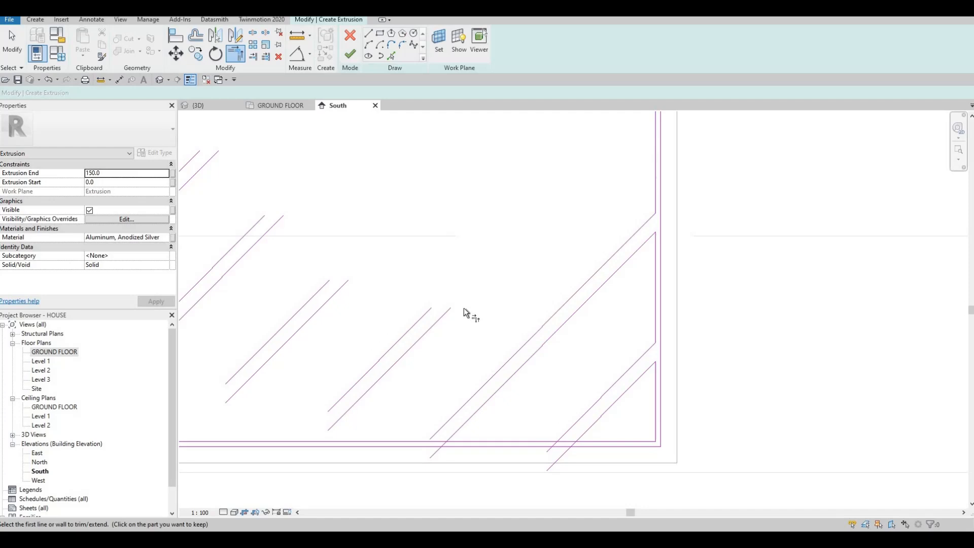
Extend both lines of the third diagonal pair from the bottom to corners with the inner right edge segments
{"action": "left_click", "coordinate": [653, 161]}
{"action": "left_click", "coordinate": [427, 316]}
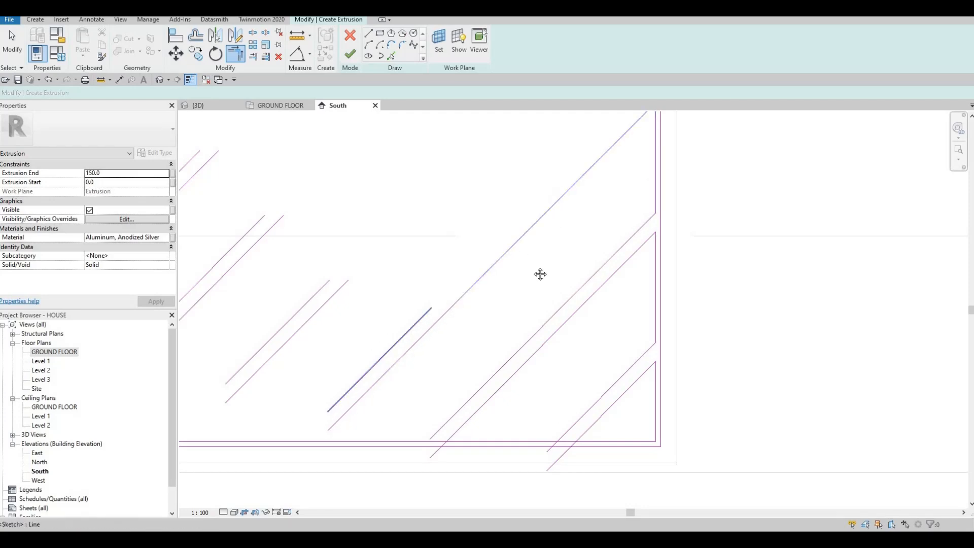
{"action": "middle_click_drag", "start_coordinate": [540, 274], "coordinate": [505, 427]}
{"action": "left_click", "coordinate": [620, 216]}
{"action": "left_click", "coordinate": [384, 473]}
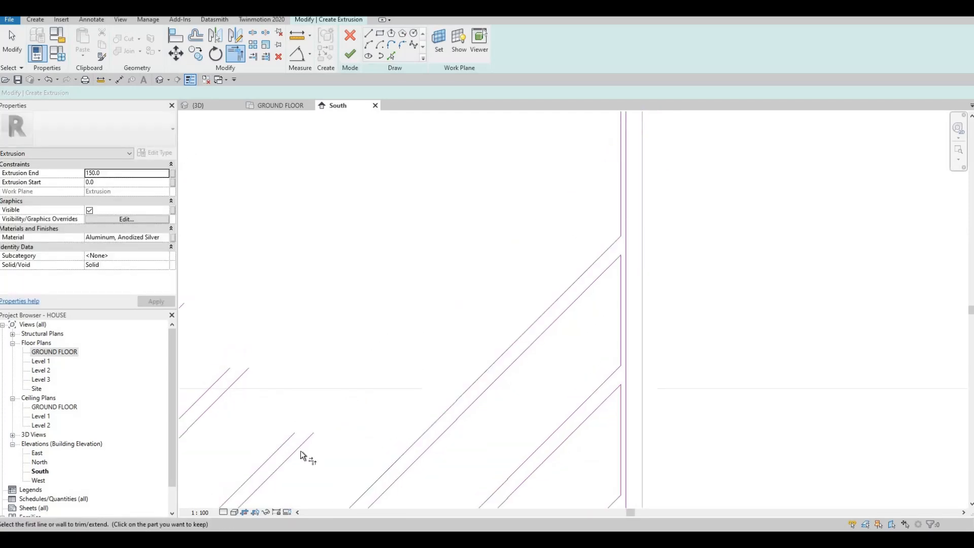
Extend both lines of the fourth diagonal pair from the bottom to corners with the inner right edge segments
{"action": "left_click", "coordinate": [303, 445]}
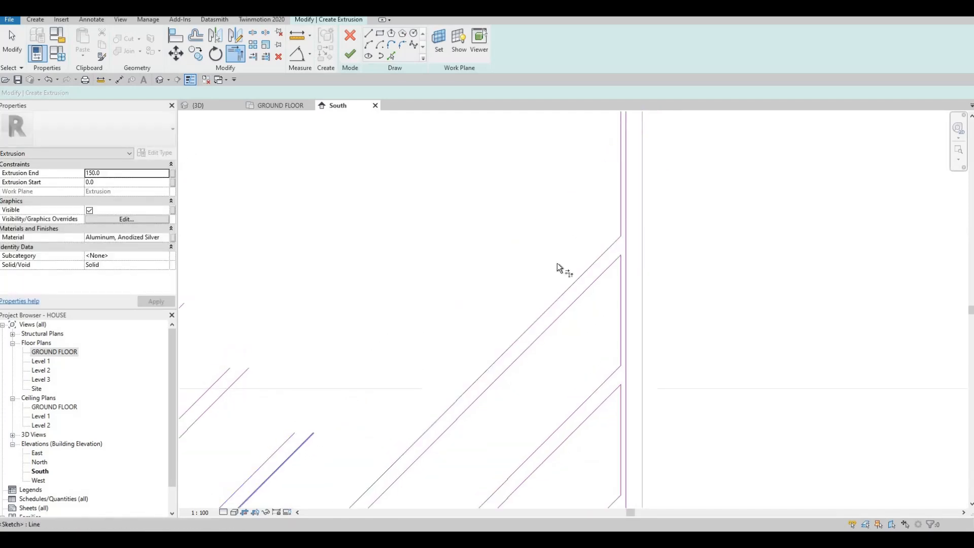
{"action": "left_click", "coordinate": [620, 203]}
{"action": "left_click", "coordinate": [278, 450]}
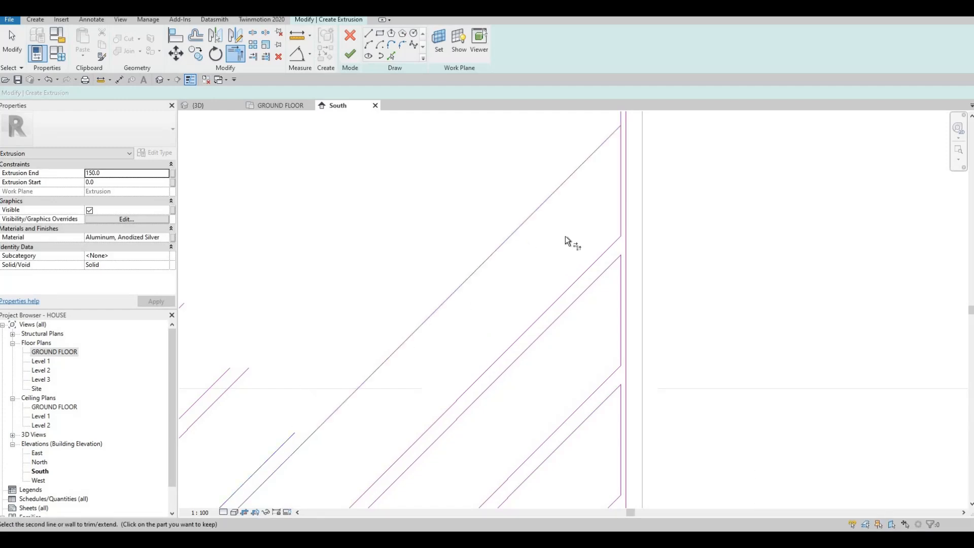
{"action": "middle_click_drag", "start_coordinate": [604, 152], "coordinate": [572, 270]}
{"action": "left_click", "coordinate": [589, 209]}
Extend both lines of the fifth diagonal pair from the bottom to corners with the inner right edge segments
{"action": "scroll", "coordinate": [582, 217], "scroll_direction": "down", "scroll_amount": 1}
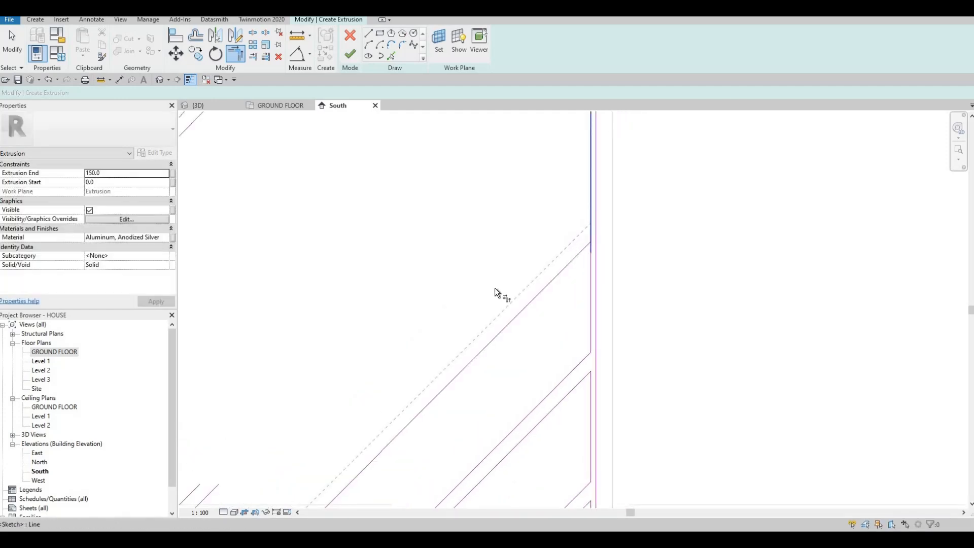
{"action": "scroll", "coordinate": [565, 237], "scroll_direction": "down", "scroll_amount": 1}
{"action": "left_click", "coordinate": [320, 415]}
{"action": "left_click", "coordinate": [583, 193]}
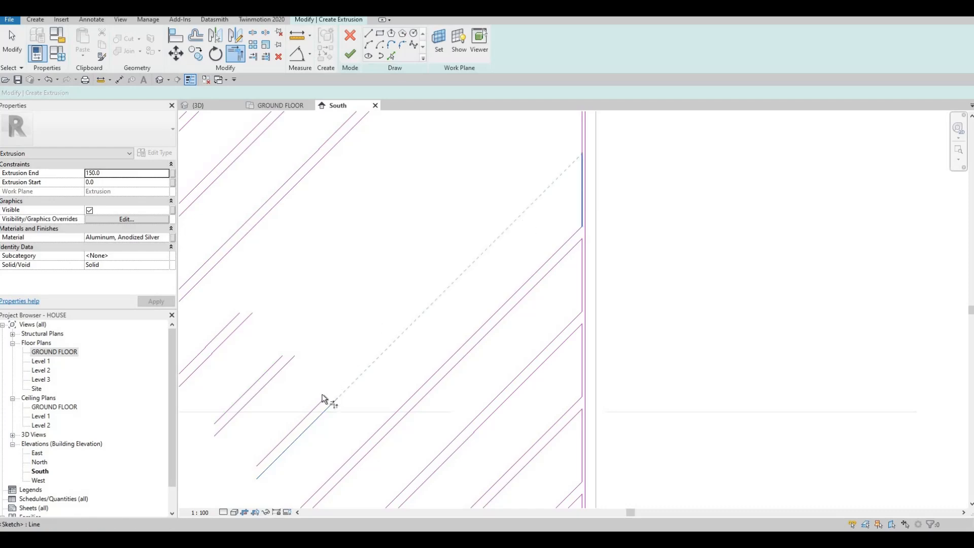
{"action": "left_click", "coordinate": [314, 404]}
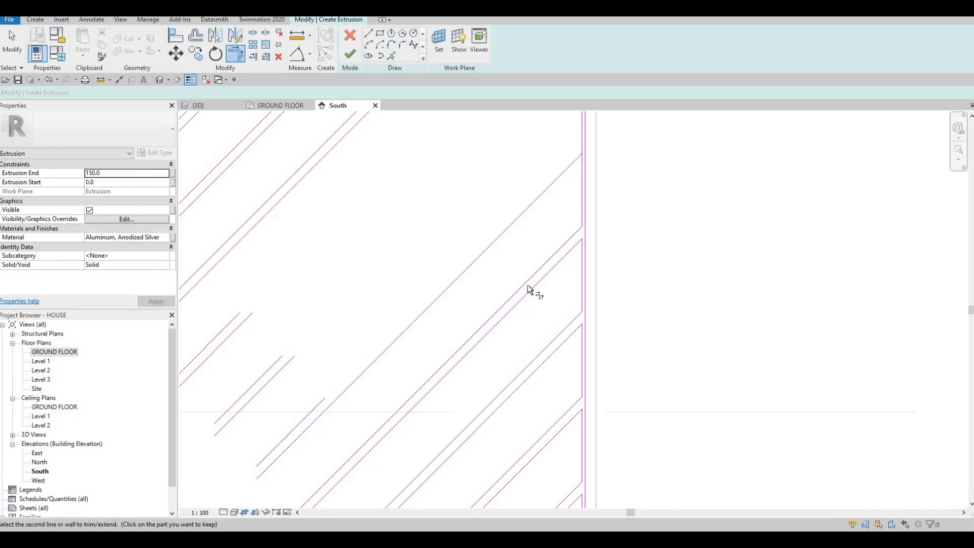
{"action": "middle_click_drag", "start_coordinate": [586, 234], "coordinate": [588, 348]}
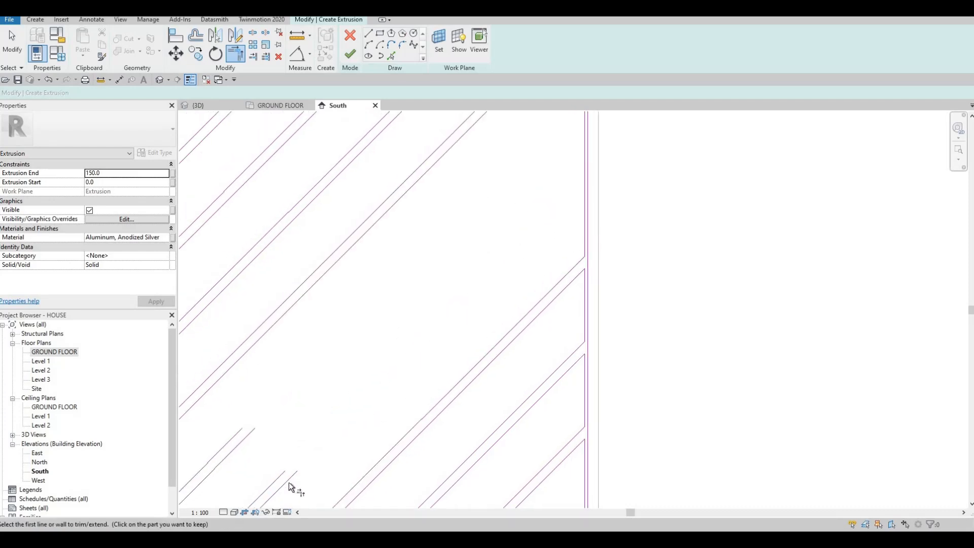
Extend both lines of the sixth diagonal pair from the bottom to corners with the inner right edge segments
{"action": "left_click", "coordinate": [297, 472]}
{"action": "left_click", "coordinate": [586, 214]}
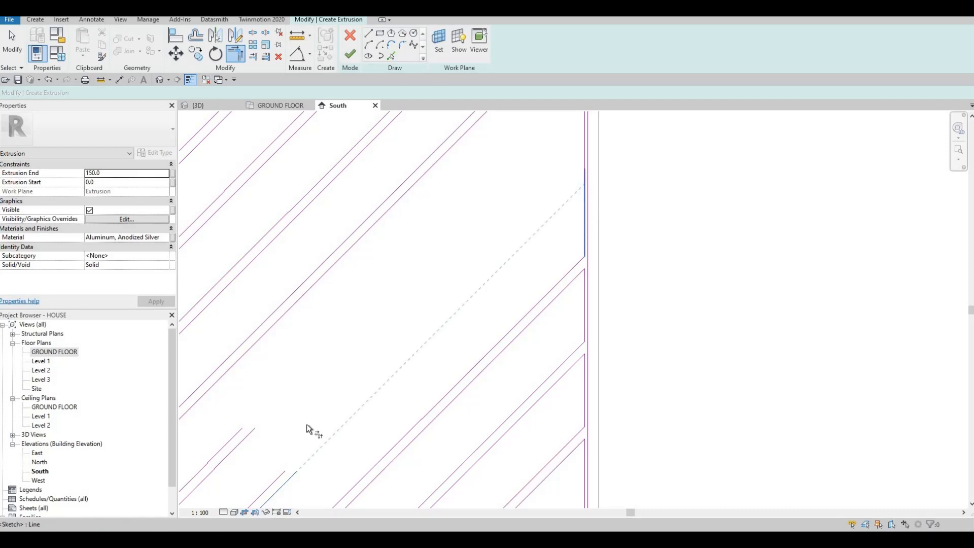
{"action": "left_click", "coordinate": [280, 477]}
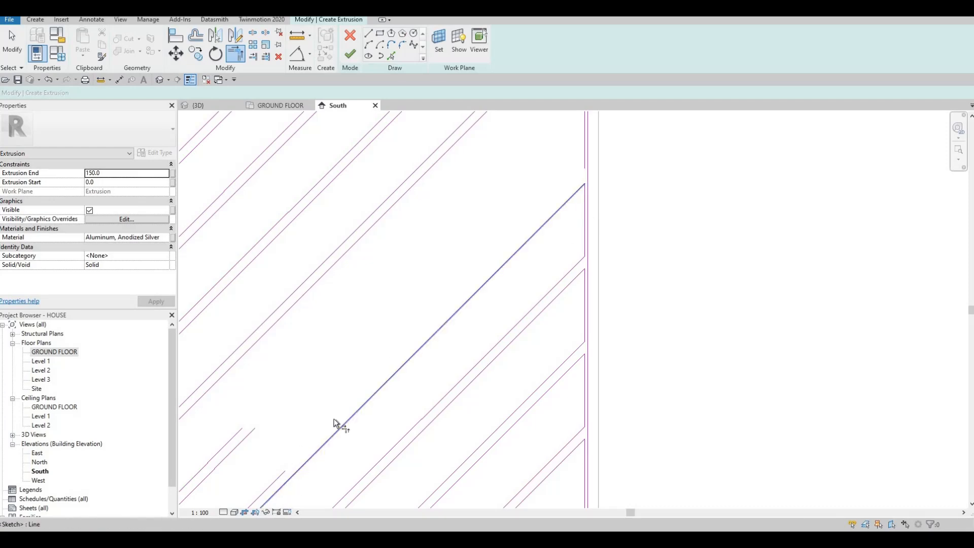
{"action": "left_click", "coordinate": [583, 153]}
Extend both lines of the seventh diagonal pair from the bottom to corners with the uppermost inner right edge segments
{"action": "left_click", "coordinate": [245, 439]}
{"action": "middle_click_drag", "start_coordinate": [483, 244], "coordinate": [451, 332]}
{"action": "left_click", "coordinate": [550, 203]}
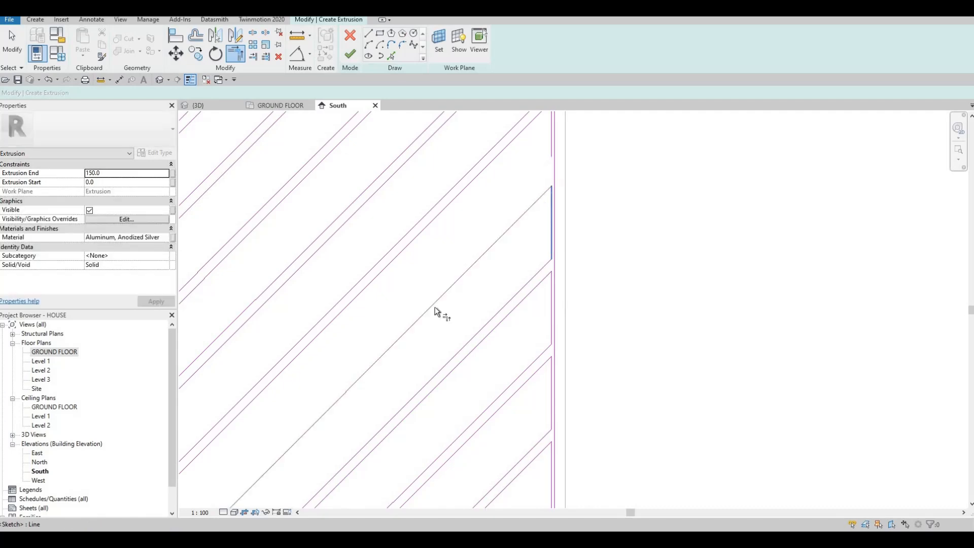
{"action": "middle_click_drag", "start_coordinate": [208, 502], "coordinate": [291, 454]}
{"action": "left_click", "coordinate": [294, 452]}
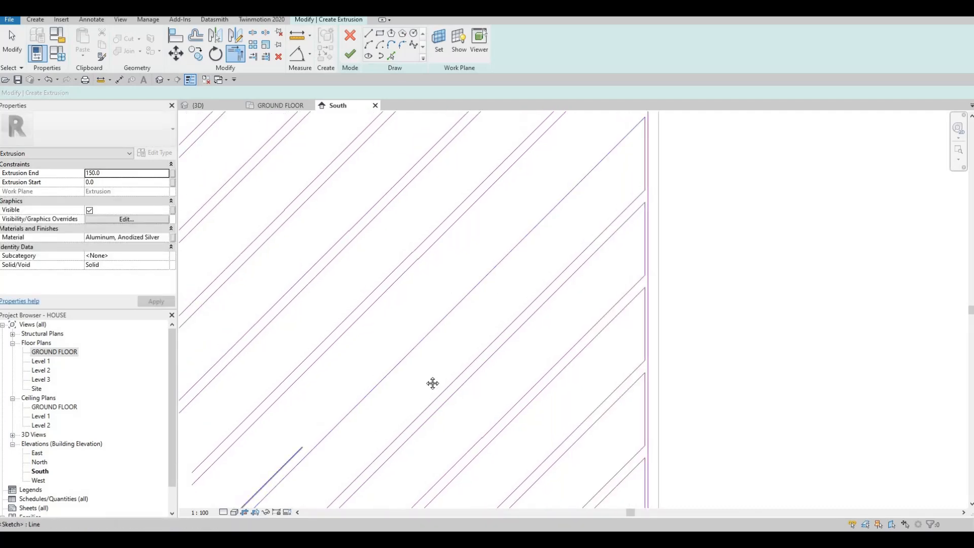
{"action": "middle_click_drag", "start_coordinate": [641, 156], "coordinate": [606, 187]}
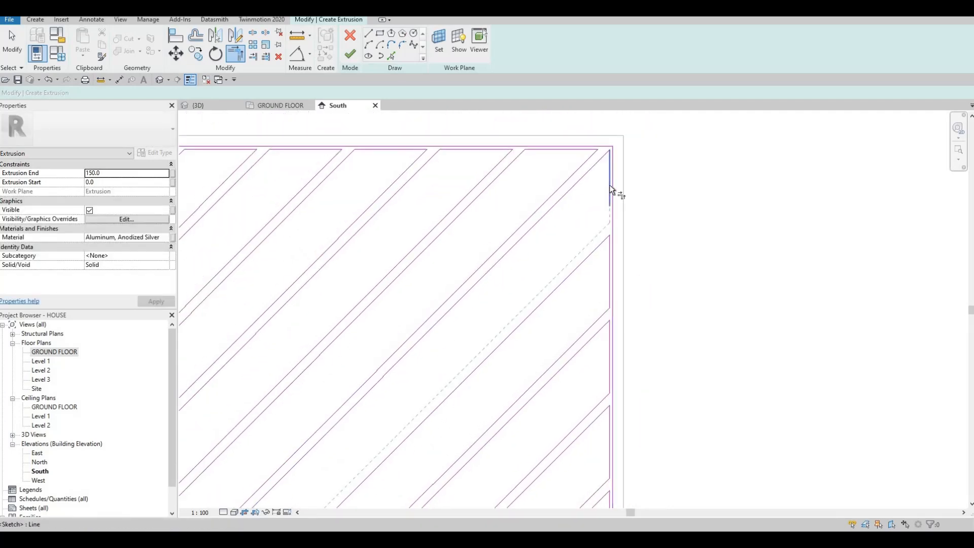
{"action": "left_click", "coordinate": [610, 184]}
Undo the seventh pair's upper-line join and redo it as a corner with the topmost inner right edge segment, then finish trimming
{"action": "key", "text": "ctrl+z"}
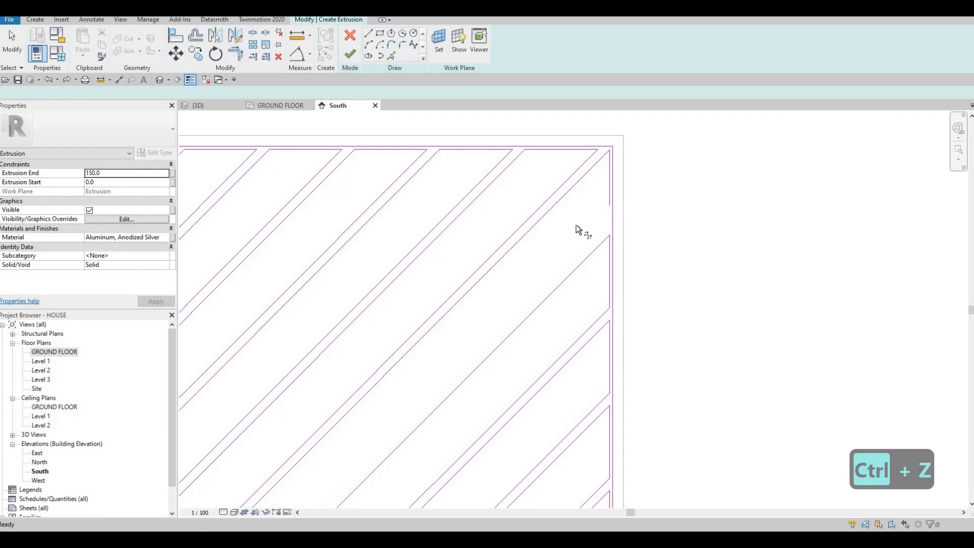
{"action": "key", "text": "t"}
{"action": "key", "text": "r"}
{"action": "scroll", "coordinate": [389, 416], "scroll_direction": "down", "scroll_amount": 2}
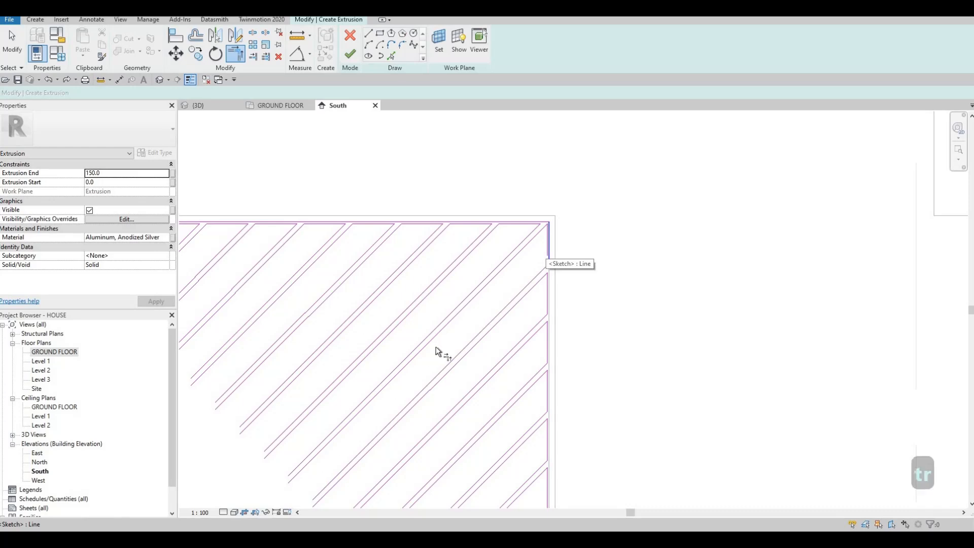
{"action": "key", "text": "ctrl+z"}
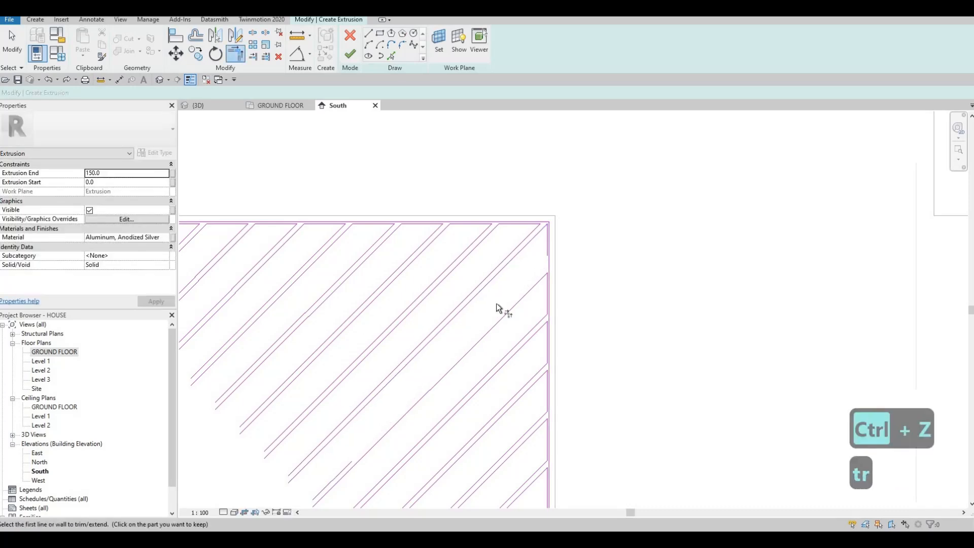
{"action": "scroll", "coordinate": [542, 242], "scroll_direction": "up", "scroll_amount": 2}
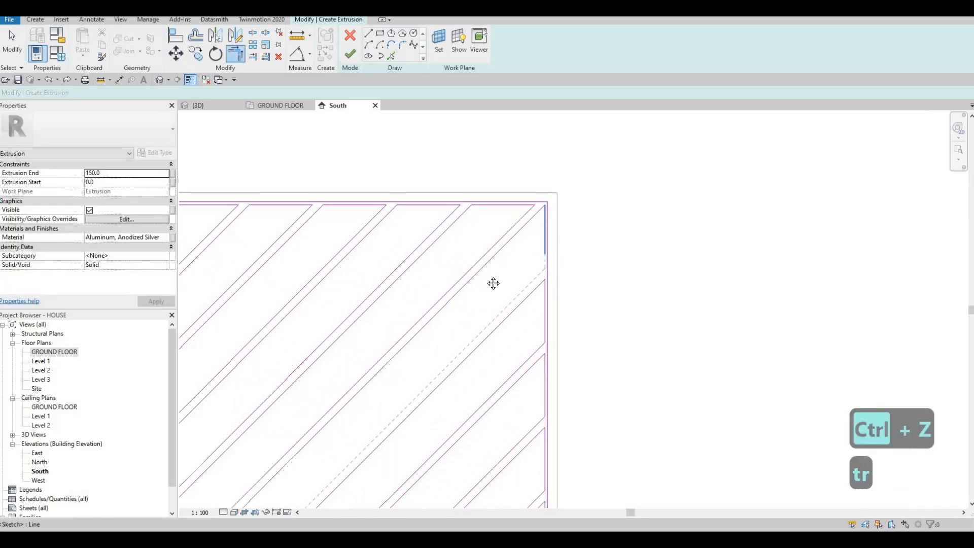
{"action": "scroll", "coordinate": [494, 282], "scroll_direction": "down", "scroll_amount": 4}
{"action": "key", "text": "Escape"}
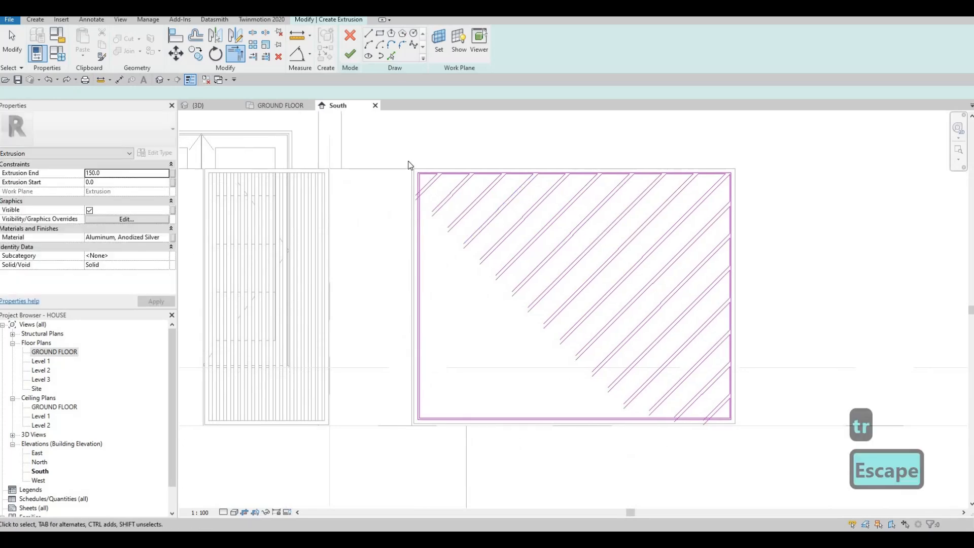
Split the driveway gate's inner bottom edge line between the diagonal bars, from the right corner to about mid-span
{"action": "scroll", "coordinate": [423, 179], "scroll_direction": "up", "scroll_amount": 2}
{"action": "key", "text": "s"}
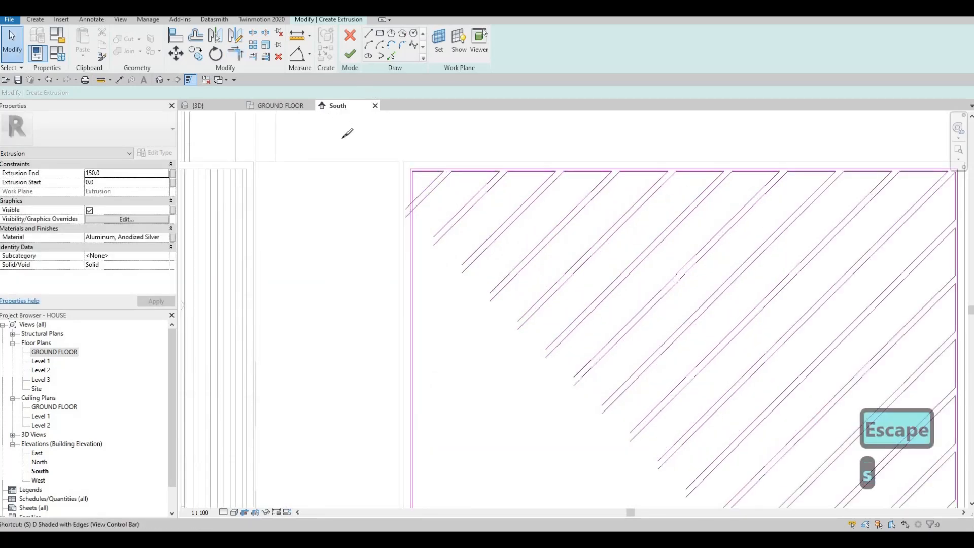
{"action": "key", "text": "l"}
{"action": "scroll", "coordinate": [431, 226], "scroll_direction": "up", "scroll_amount": 2}
{"action": "scroll", "coordinate": [548, 293], "scroll_direction": "down", "scroll_amount": 3}
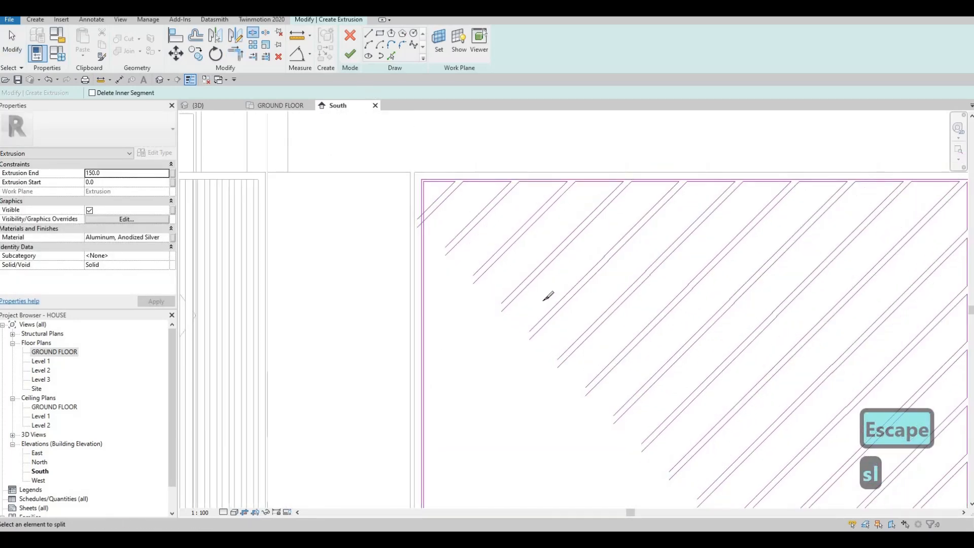
{"action": "scroll", "coordinate": [771, 305], "scroll_direction": "up", "scroll_amount": 3}
{"action": "scroll", "coordinate": [772, 305], "scroll_direction": "up", "scroll_amount": 2}
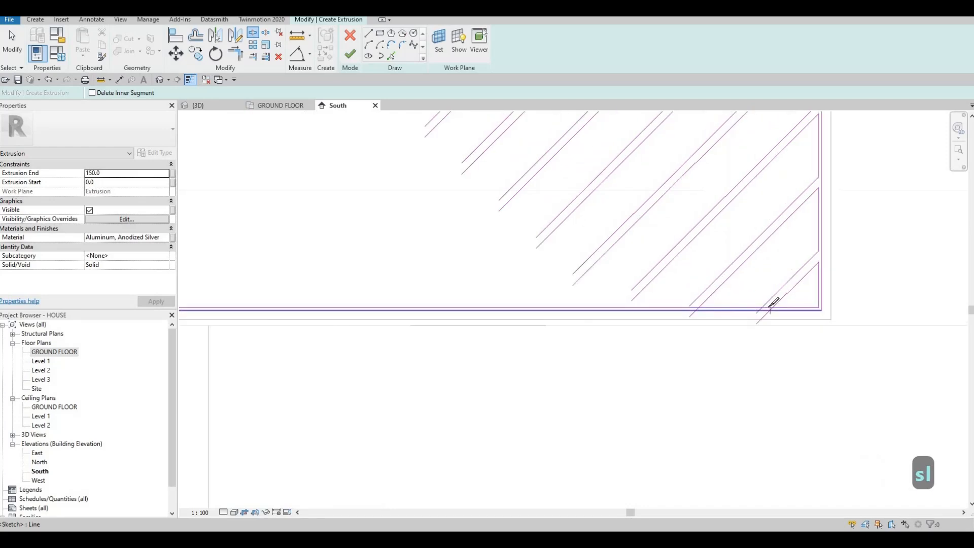
{"action": "scroll", "coordinate": [690, 300], "scroll_direction": "up", "scroll_amount": 1}
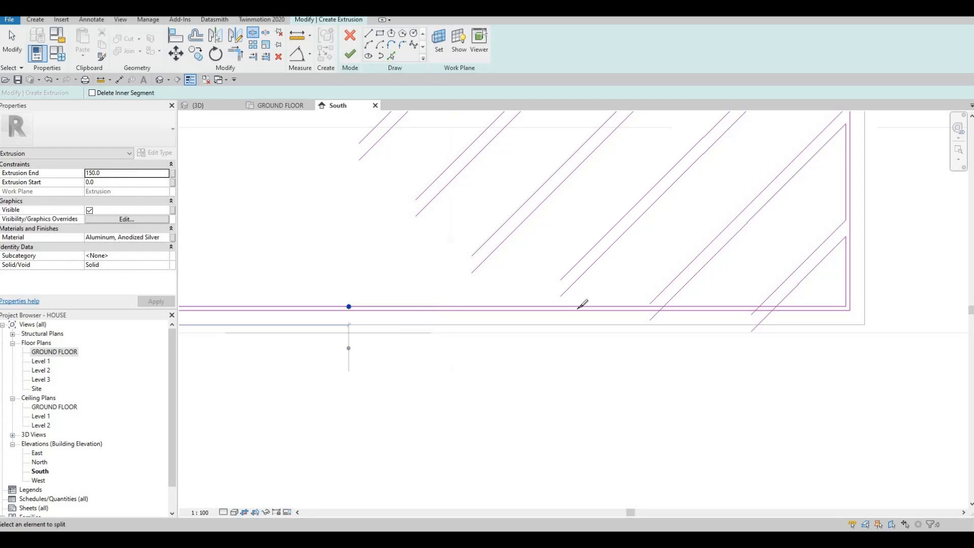
{"action": "middle_click_drag", "start_coordinate": [577, 308], "coordinate": [653, 334]}
{"action": "left_click", "coordinate": [553, 331]}
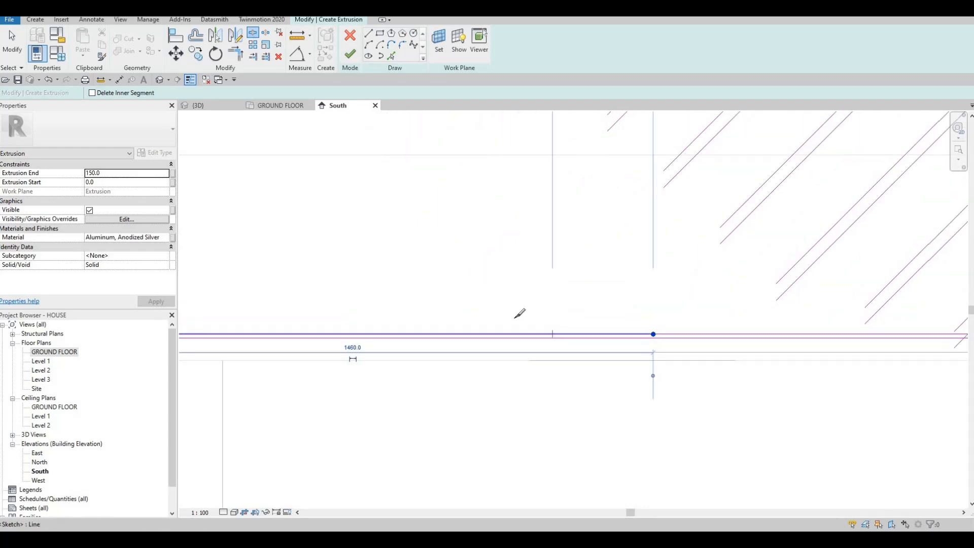
Split the remaining left portion of the inner bottom edge line into segments, finishing near the lower-left corner
{"action": "scroll", "coordinate": [447, 319], "scroll_direction": "down", "scroll_amount": 2}
{"action": "left_click", "coordinate": [435, 328]}
{"action": "middle_click_drag", "start_coordinate": [522, 317], "coordinate": [676, 315]}
{"action": "scroll", "coordinate": [676, 316], "scroll_direction": "down", "scroll_amount": 1}
{"action": "left_click", "coordinate": [530, 324]}
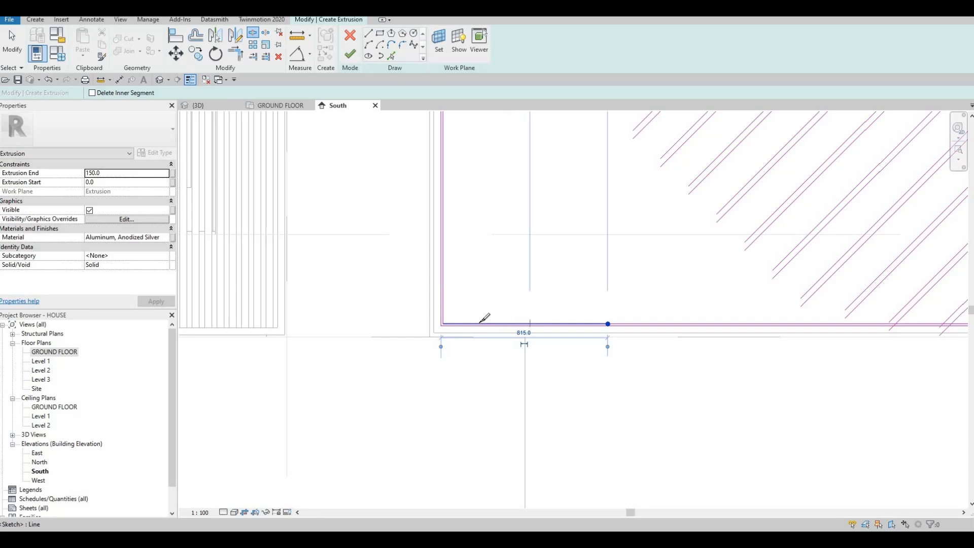
{"action": "left_click", "coordinate": [468, 325]}
Split the upper portion of the gate's inner left edge line at the first diagonal pair and below it
{"action": "middle_click_drag", "start_coordinate": [489, 316], "coordinate": [466, 380]}
{"action": "scroll", "coordinate": [467, 380], "scroll_direction": "down", "scroll_amount": 2}
{"action": "middle_click_drag", "start_coordinate": [444, 136], "coordinate": [430, 200]}
{"action": "scroll", "coordinate": [434, 188], "scroll_direction": "up", "scroll_amount": 2}
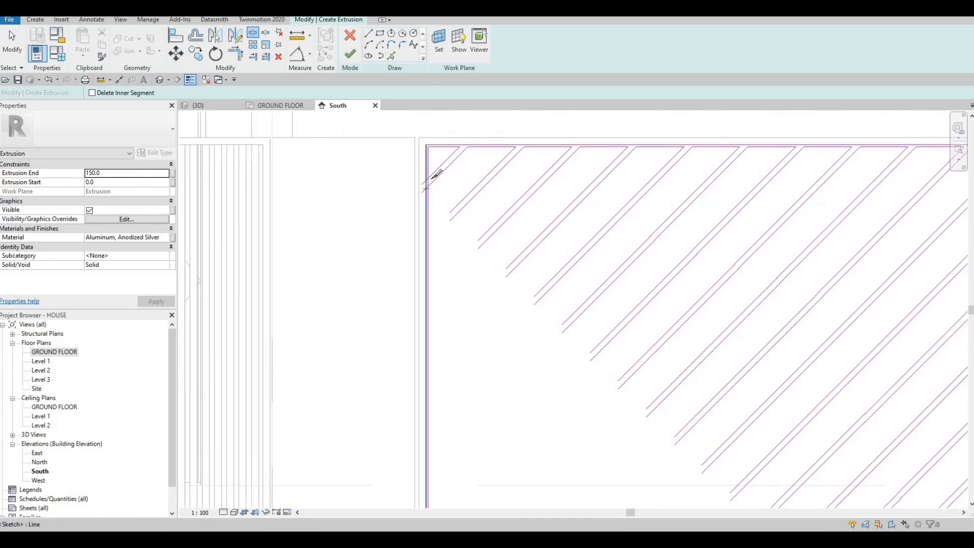
{"action": "scroll", "coordinate": [432, 177], "scroll_direction": "up", "scroll_amount": 2}
{"action": "left_click", "coordinate": [428, 180]}
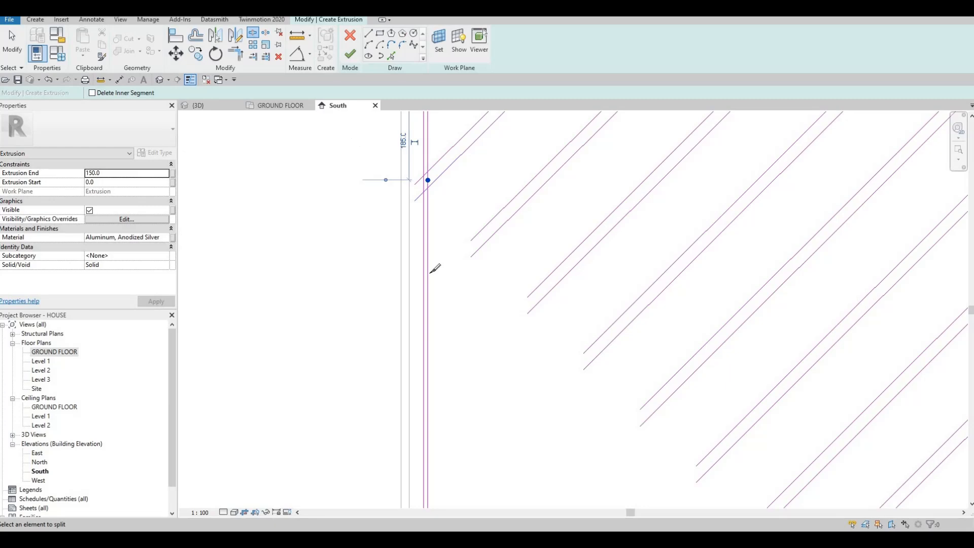
{"action": "left_click", "coordinate": [431, 273]}
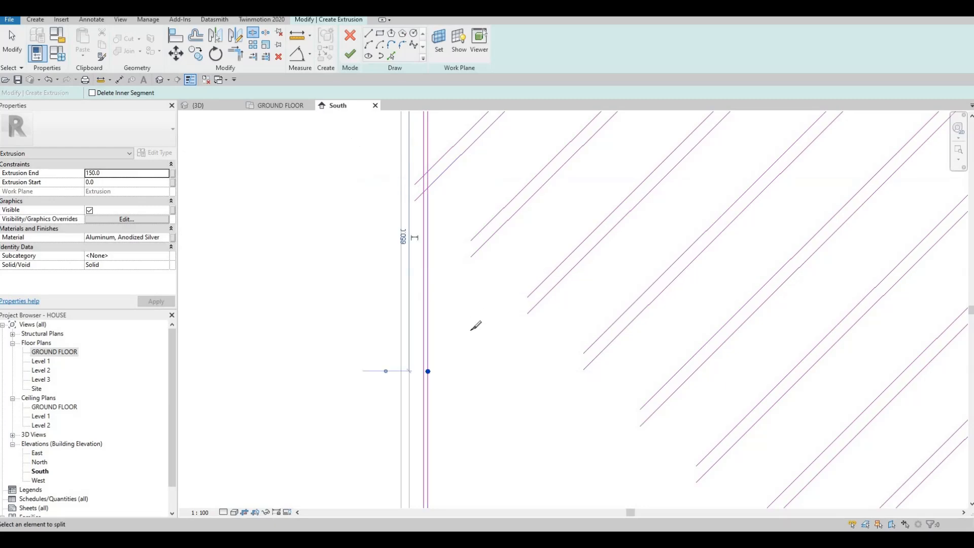
Split the lower portion of the inner left edge line at spaced points down to the bottom corner, then finish splitting
{"action": "scroll", "coordinate": [451, 320], "scroll_direction": "down", "scroll_amount": 2}
{"action": "left_click", "coordinate": [446, 388]}
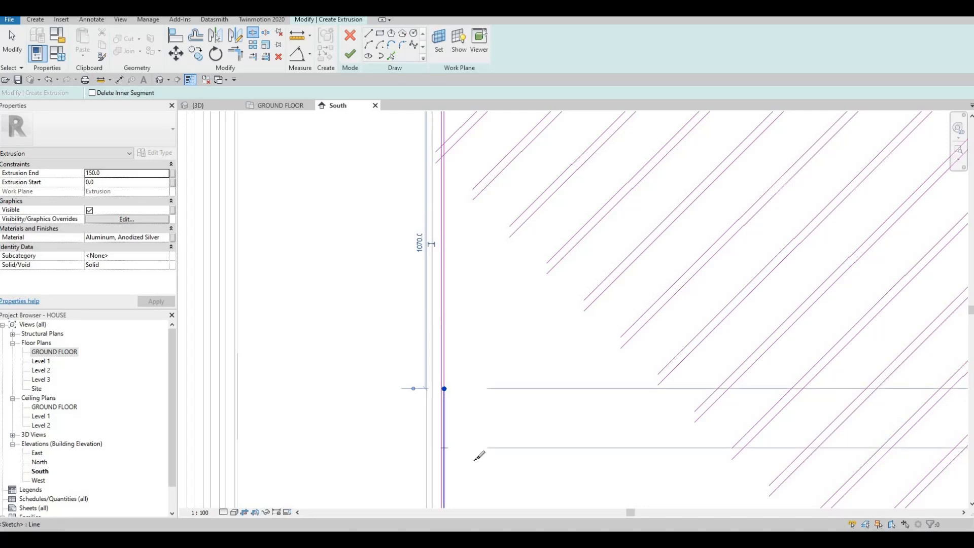
{"action": "left_click", "coordinate": [445, 448]}
{"action": "middle_click_drag", "start_coordinate": [480, 448], "coordinate": [506, 287]}
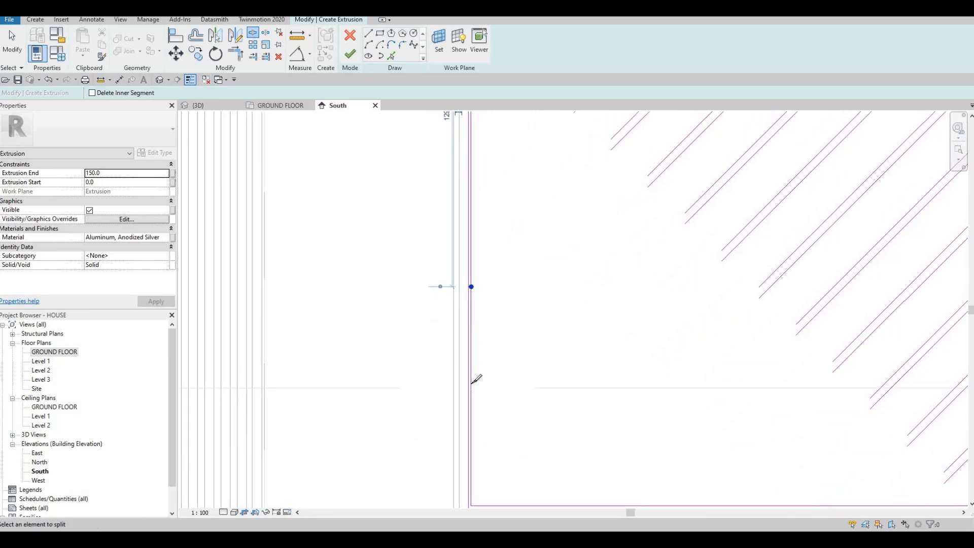
{"action": "left_click", "coordinate": [471, 330]}
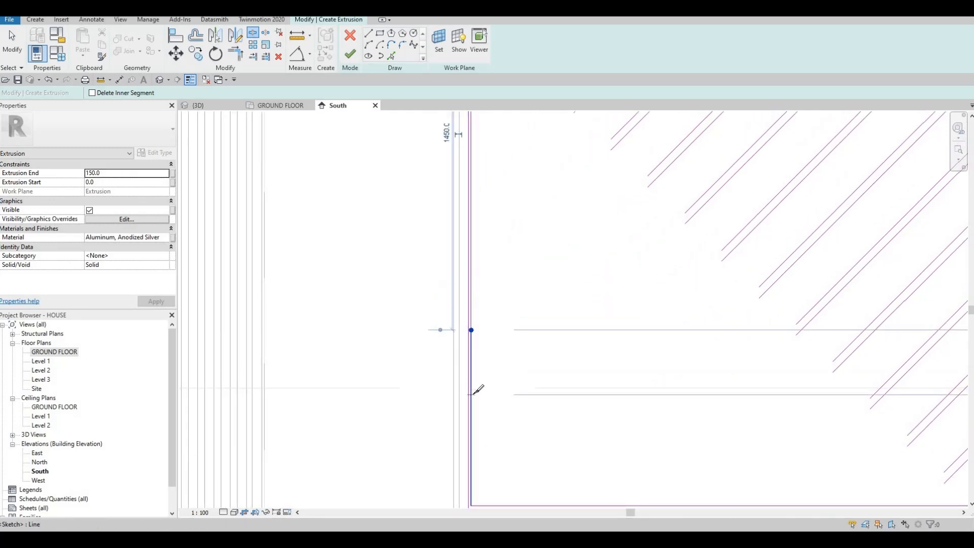
{"action": "left_click", "coordinate": [478, 451]}
{"action": "key", "text": "Escape"}
{"action": "key", "text": "Escape"}
{"action": "key", "text": "Escape"}
{"action": "key", "text": "Escape"}
{"action": "key", "text": "Escape"}
{"action": "scroll", "coordinate": [492, 226], "scroll_direction": "down", "scroll_amount": 5}
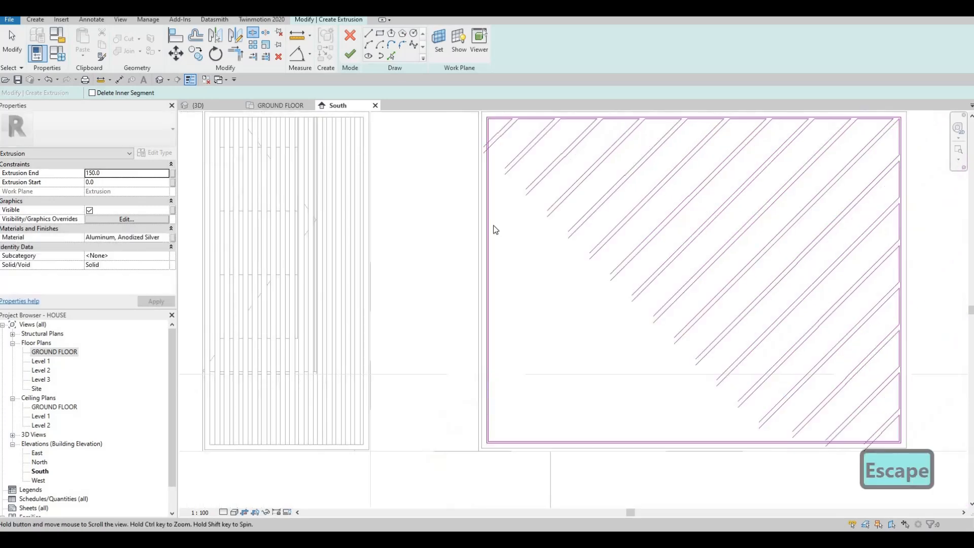
Trim both lines of the first diagonal pair from the top-left corner to corners with the inner left edge segments
{"action": "scroll", "coordinate": [480, 199], "scroll_direction": "up", "scroll_amount": 4}
{"action": "key", "text": "t"}
{"action": "key", "text": "r"}
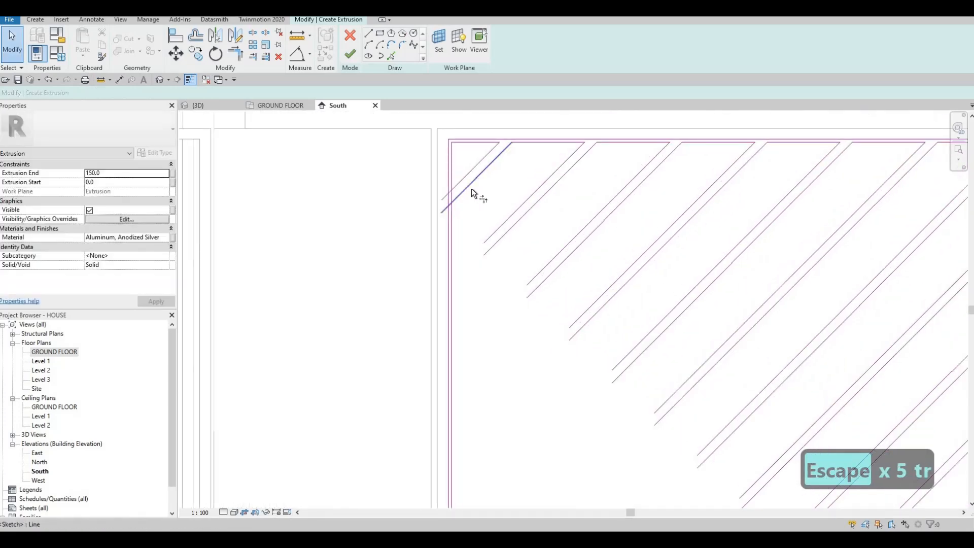
{"action": "scroll", "coordinate": [470, 188], "scroll_direction": "up", "scroll_amount": 1}
{"action": "left_click", "coordinate": [454, 177]}
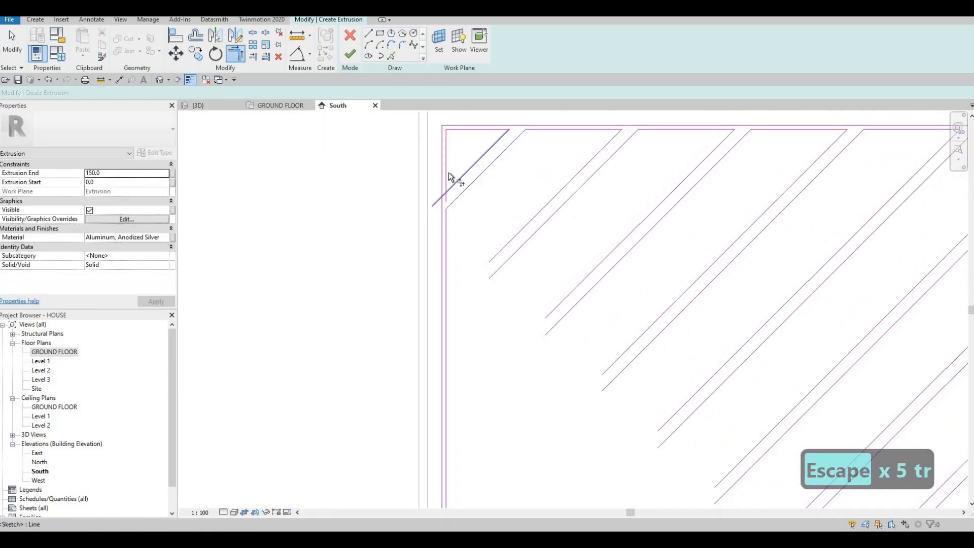
Extend both lines of the second diagonal pair from the top-left to corners with the inner left edge segments
{"action": "left_click", "coordinate": [522, 232]}
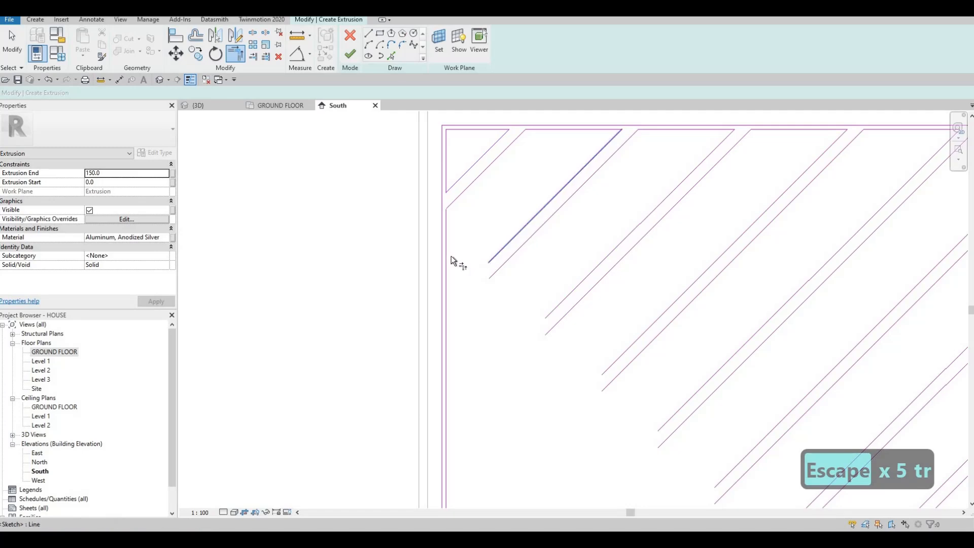
{"action": "left_click", "coordinate": [451, 257]}
{"action": "left_click", "coordinate": [503, 268]}
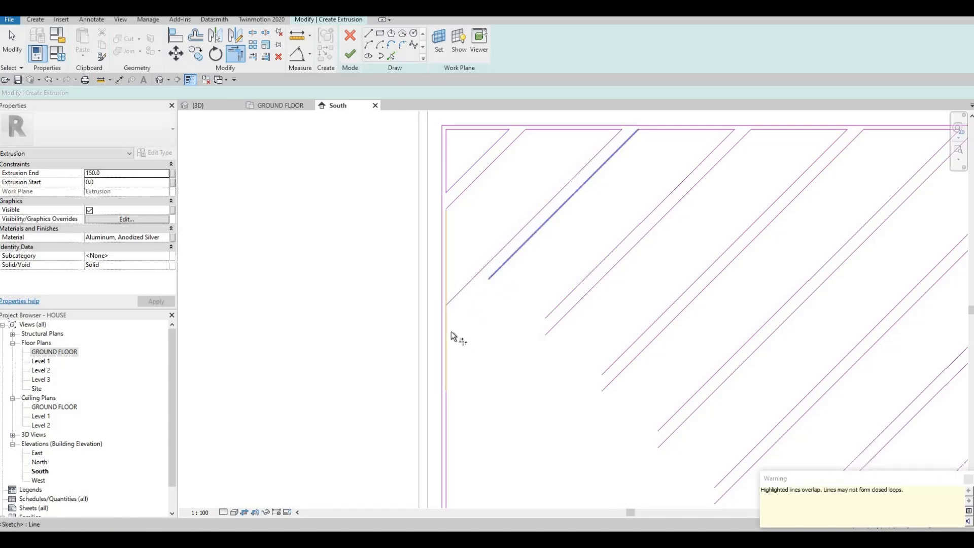
{"action": "left_click", "coordinate": [448, 331]}
Extend both lines of the third diagonal pair to the inner left edge and delete the leftover edge segment crossing the bar's end
{"action": "middle_click_drag", "start_coordinate": [563, 242], "coordinate": [577, 163]}
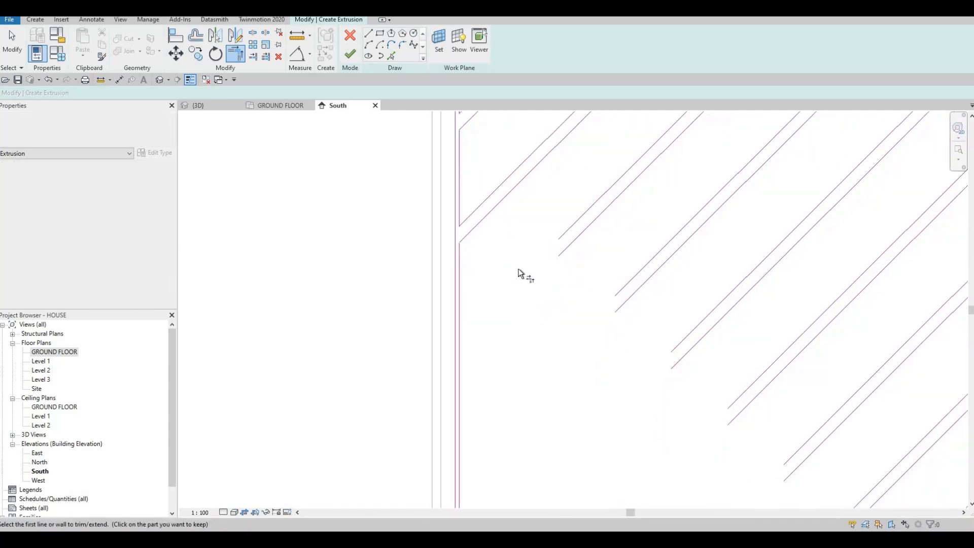
{"action": "left_click", "coordinate": [567, 231]}
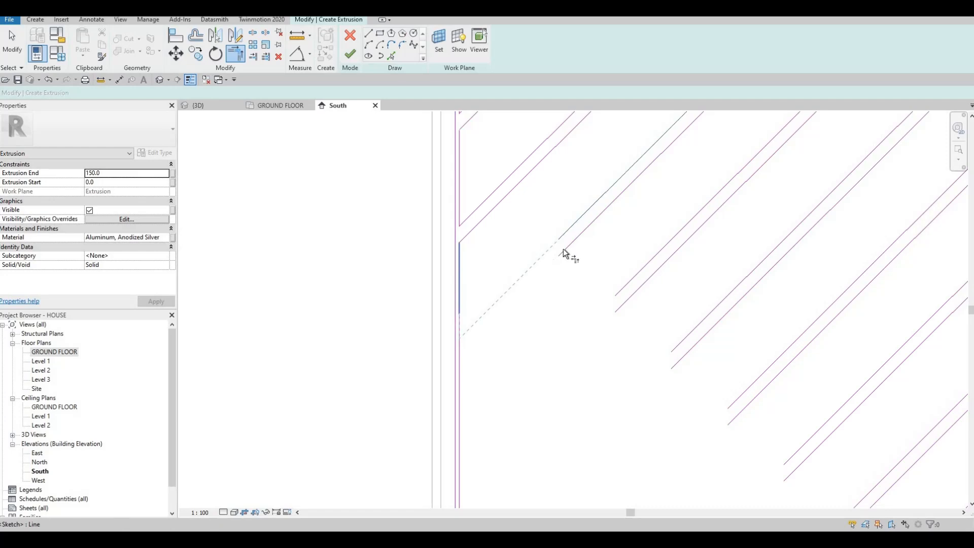
{"action": "left_click", "coordinate": [460, 351]}
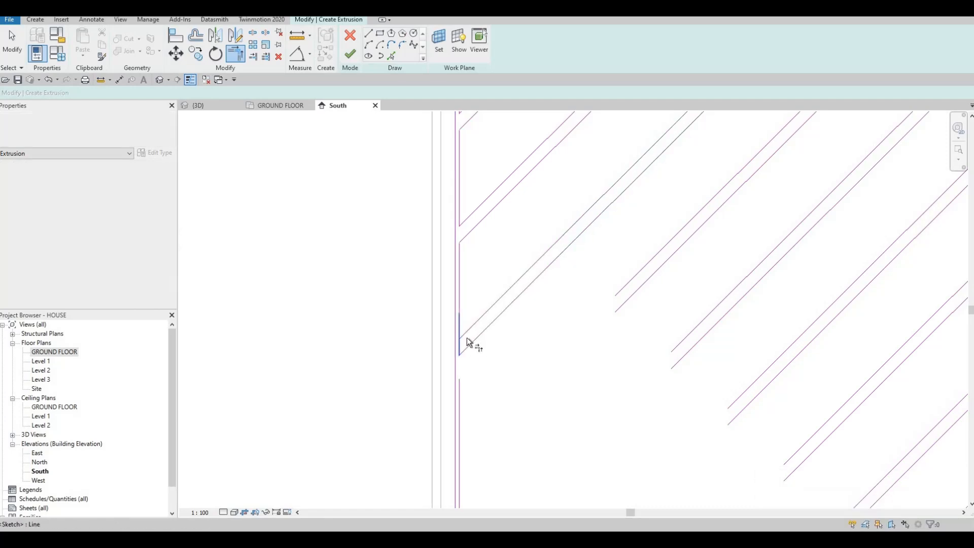
{"action": "left_click", "coordinate": [461, 333]}
{"action": "key", "text": "Escape"}
{"action": "left_click", "coordinate": [459, 335]}
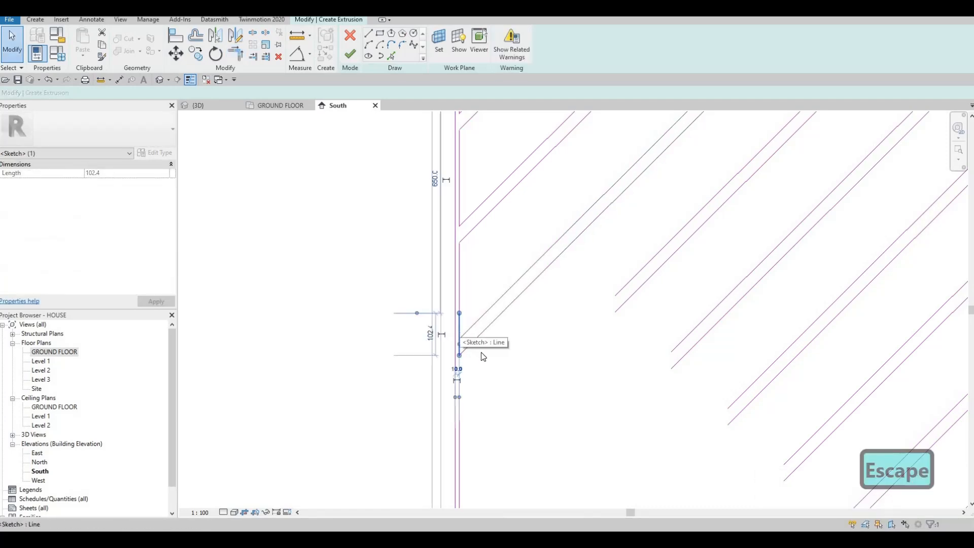
{"action": "key", "text": "Delete"}
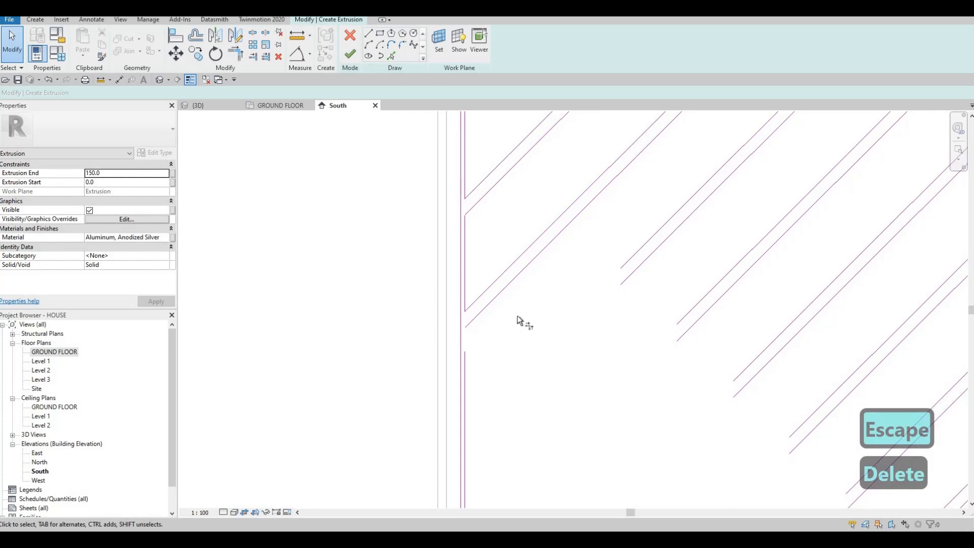
Join the third diagonal pair's lower line in a corner with the next inner left edge segment below
{"action": "key", "text": "t"}
{"action": "key", "text": "r"}
{"action": "left_click", "coordinate": [494, 304]}
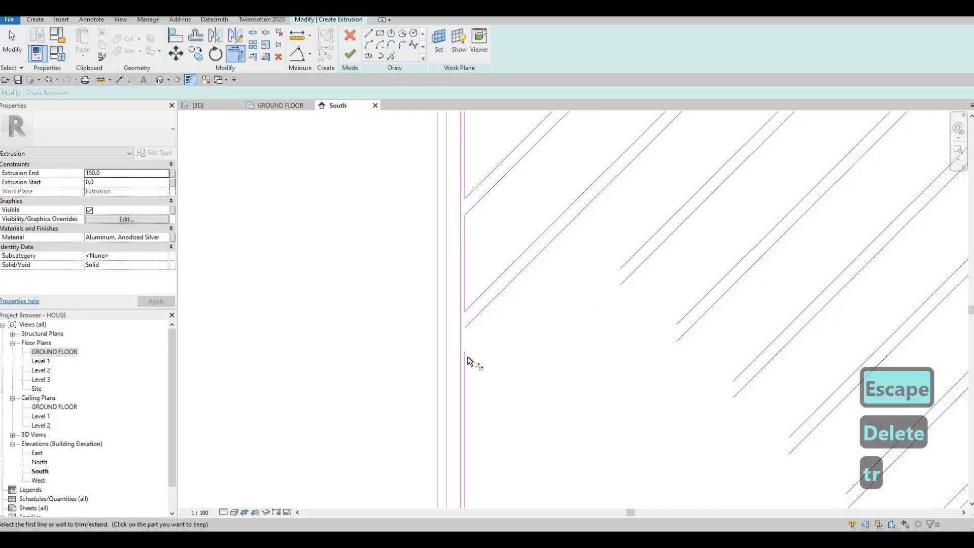
{"action": "left_click", "coordinate": [467, 356]}
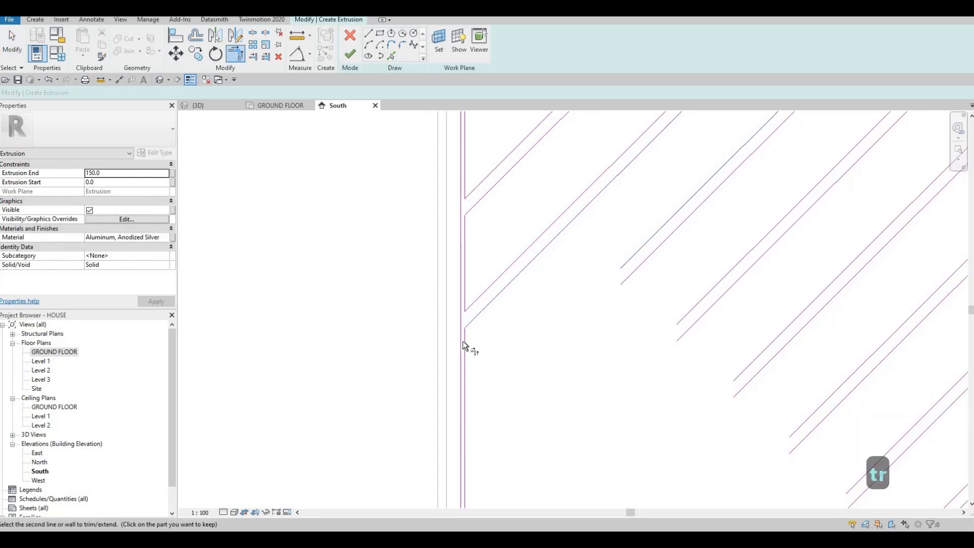
Extend both lines of the fourth diagonal pair from the top-left to corners with the inner left edge segments
{"action": "left_click", "coordinate": [463, 341]}
{"action": "left_click", "coordinate": [627, 264]}
{"action": "left_click", "coordinate": [465, 464]}
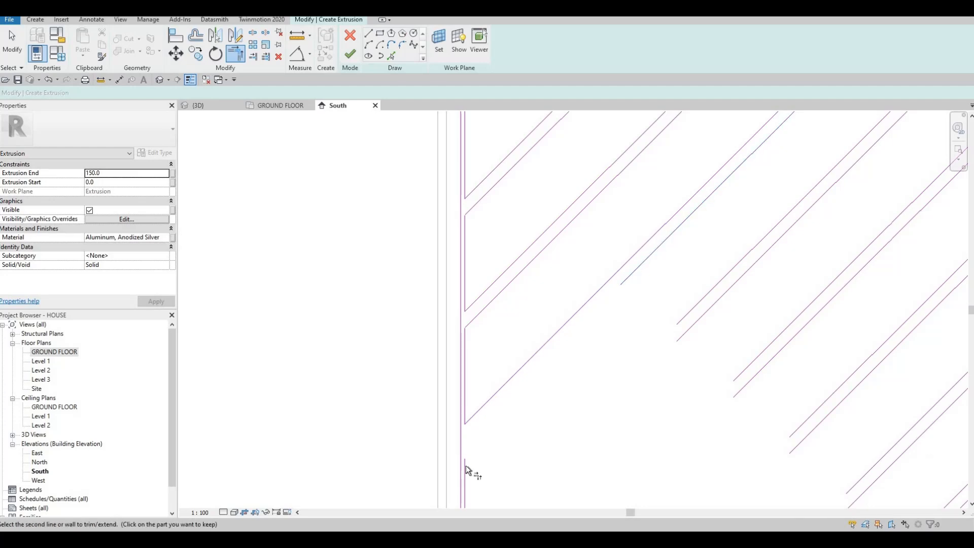
{"action": "left_click", "coordinate": [624, 282]}
Extend both lines of the fifth diagonal pair from the top-left to corners with the inner left edge segments
{"action": "scroll", "coordinate": [622, 221], "scroll_direction": "down", "scroll_amount": 2}
{"action": "middle_click_drag", "start_coordinate": [649, 273], "coordinate": [618, 202]}
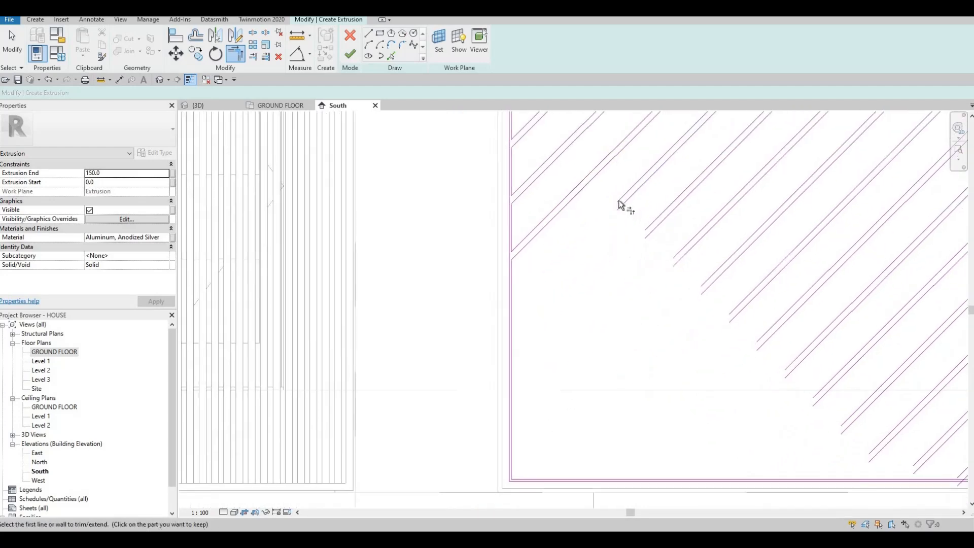
{"action": "left_click", "coordinate": [619, 201]}
{"action": "left_click", "coordinate": [511, 288]}
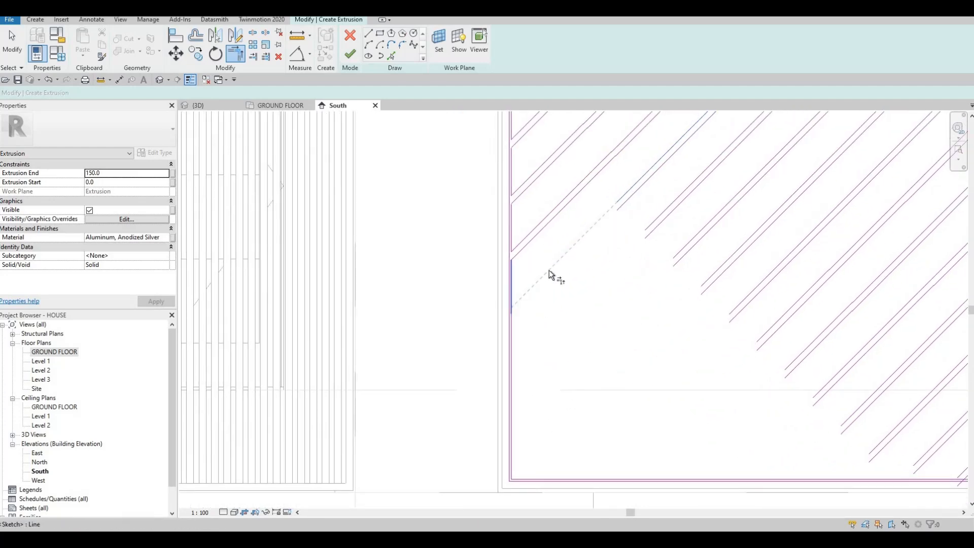
{"action": "left_click", "coordinate": [621, 205]}
{"action": "left_click", "coordinate": [512, 334]}
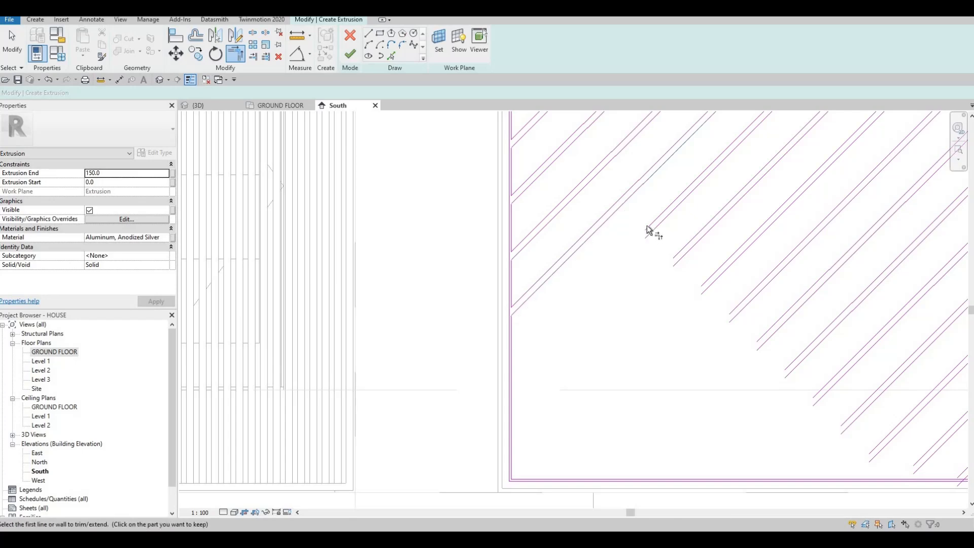
Extend both lines of the sixth diagonal pair from the top-left to corners with the inner left edge segments
{"action": "left_click", "coordinate": [647, 227]}
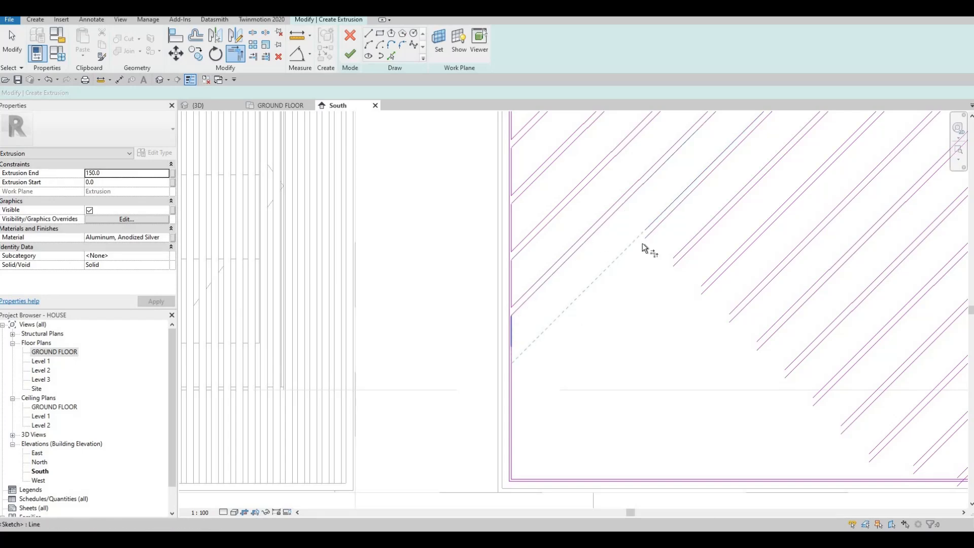
{"action": "left_click", "coordinate": [656, 230]}
{"action": "left_click", "coordinate": [509, 378]}
Extend both lines of the seventh diagonal pair to the inner left edge and delete the leftover edge segment crossing the bar's end
{"action": "left_click", "coordinate": [679, 256]}
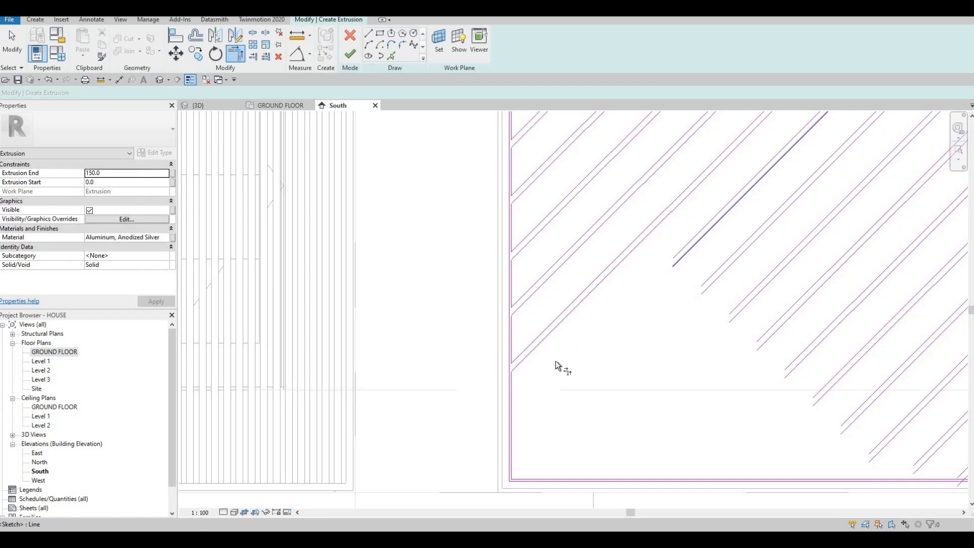
{"action": "left_click", "coordinate": [514, 379]}
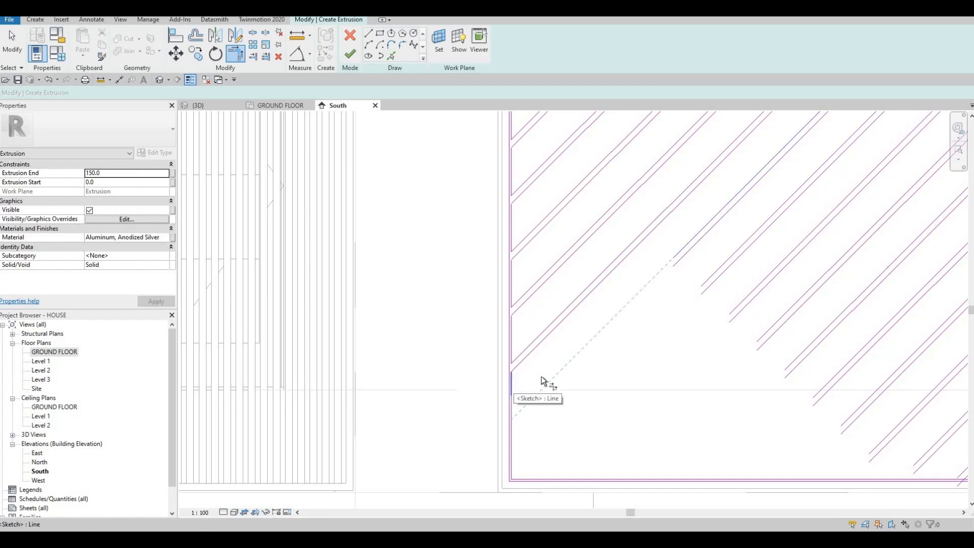
{"action": "left_click", "coordinate": [680, 260]}
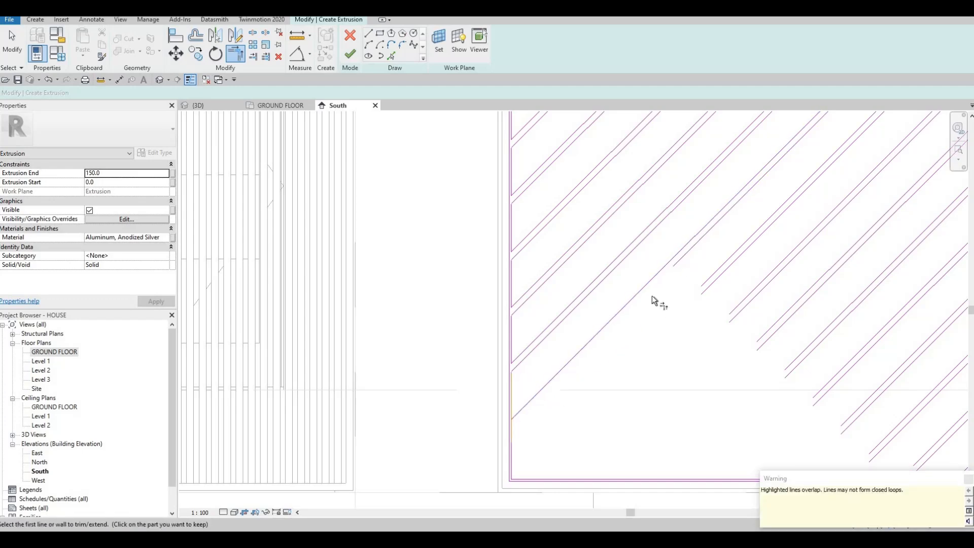
{"action": "left_click", "coordinate": [509, 424]}
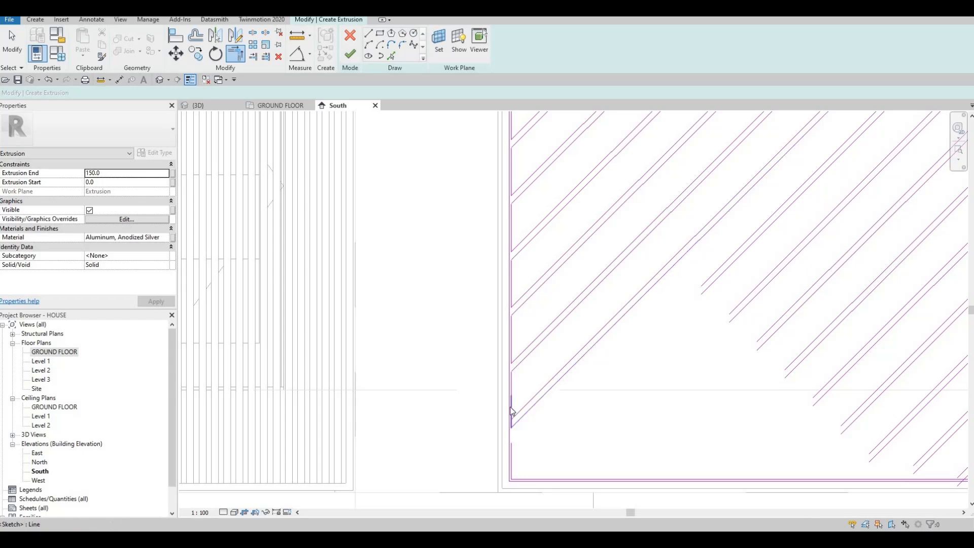
{"action": "key", "text": "Escape"}
{"action": "key", "text": "Escape"}
{"action": "left_click", "coordinate": [513, 411]}
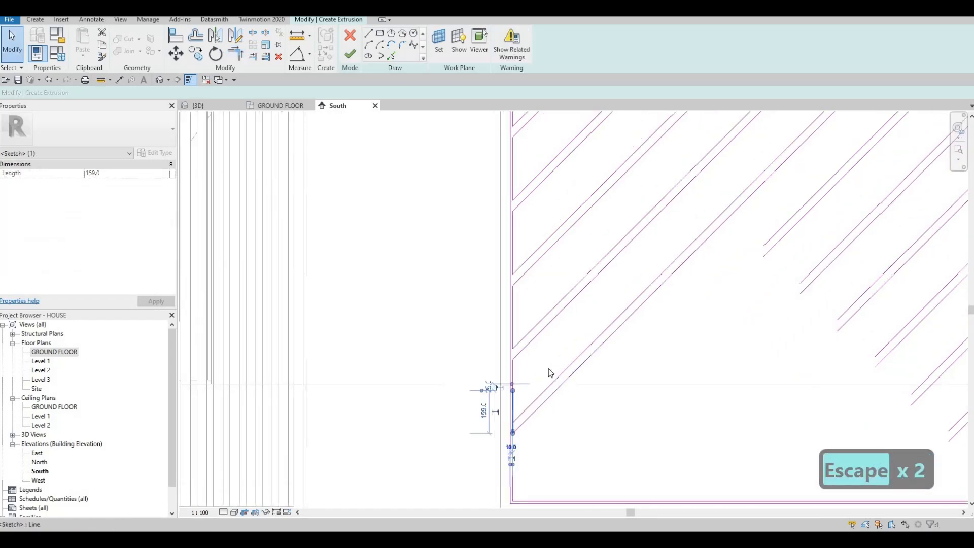
{"action": "key", "text": "Delete"}
Trim the lower line of the seventh diagonal pair to a corner with the remaining inner left edge segment
{"action": "scroll", "coordinate": [545, 380], "scroll_direction": "down", "scroll_amount": 2, "text": "ctrl"}
{"action": "key", "text": "Escape"}
{"action": "key", "text": "Escape"}
{"action": "key", "text": "Escape"}
{"action": "key", "text": "t"}
{"action": "key", "text": "r"}
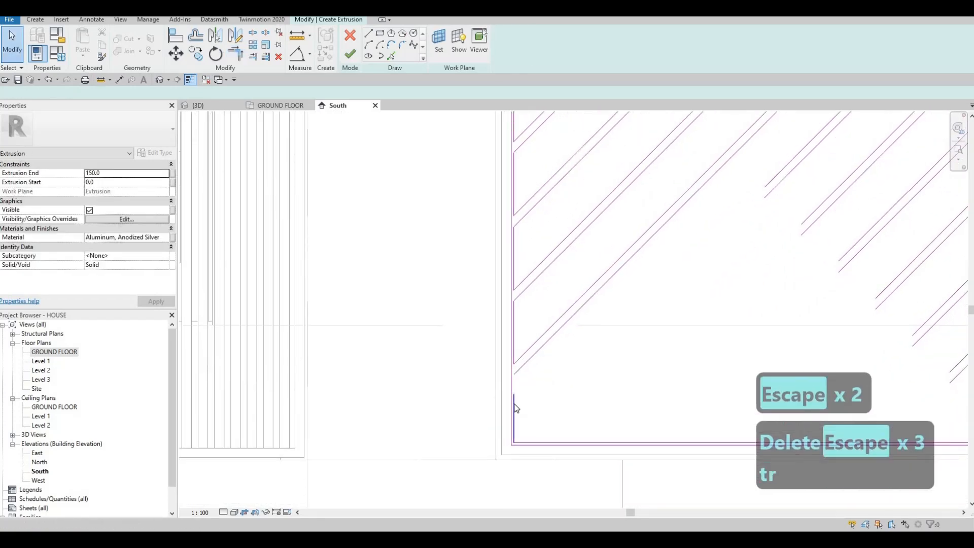
{"action": "key", "text": "Escape"}
{"action": "key", "text": "Escape"}
{"action": "key", "text": "t"}
{"action": "key", "text": "r"}
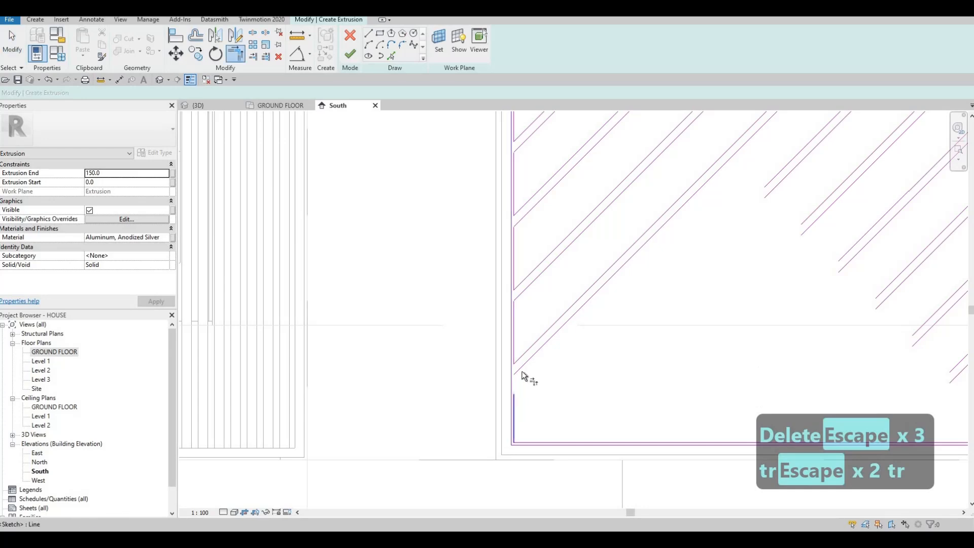
{"action": "left_click", "coordinate": [534, 367]}
Extend the eighth diagonal pair into the lower-left corner, joining its upper line to the inner left edge and its lower line to the inner bottom edge
{"action": "scroll", "coordinate": [721, 233], "scroll_direction": "down", "scroll_amount": 1}
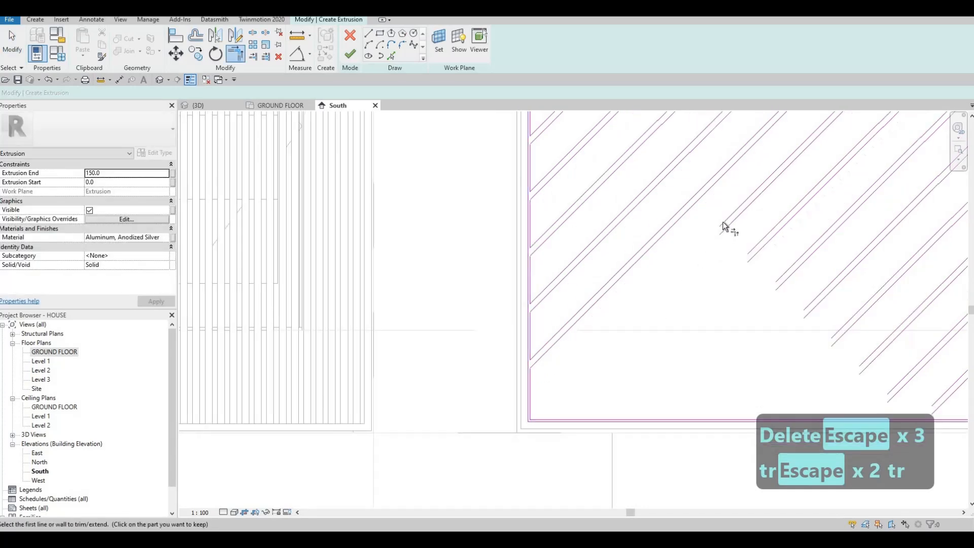
{"action": "left_click", "coordinate": [534, 394]}
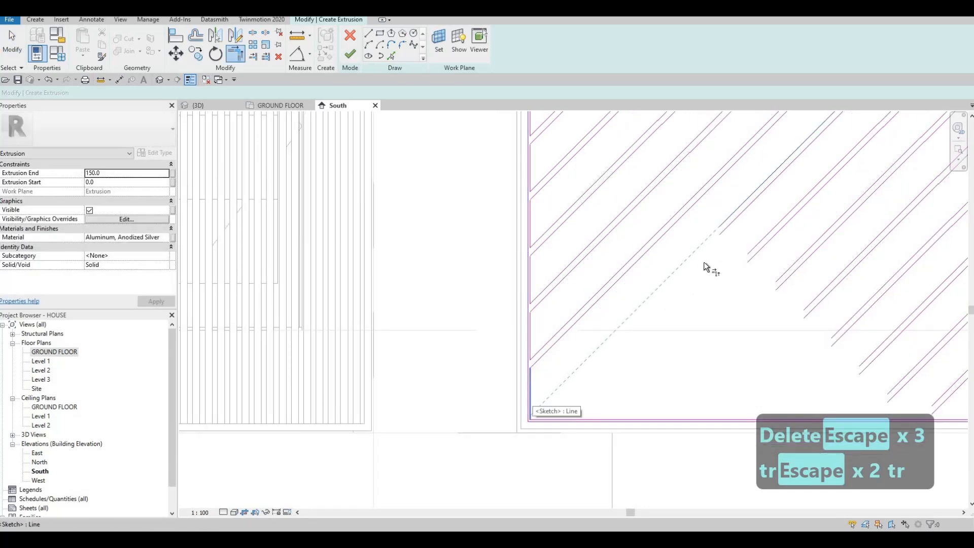
{"action": "left_click", "coordinate": [552, 420]}
Extend both lines of the ninth diagonal pair to the inner bottom edge, unjoining the conflicting elements
{"action": "left_click", "coordinate": [748, 255]}
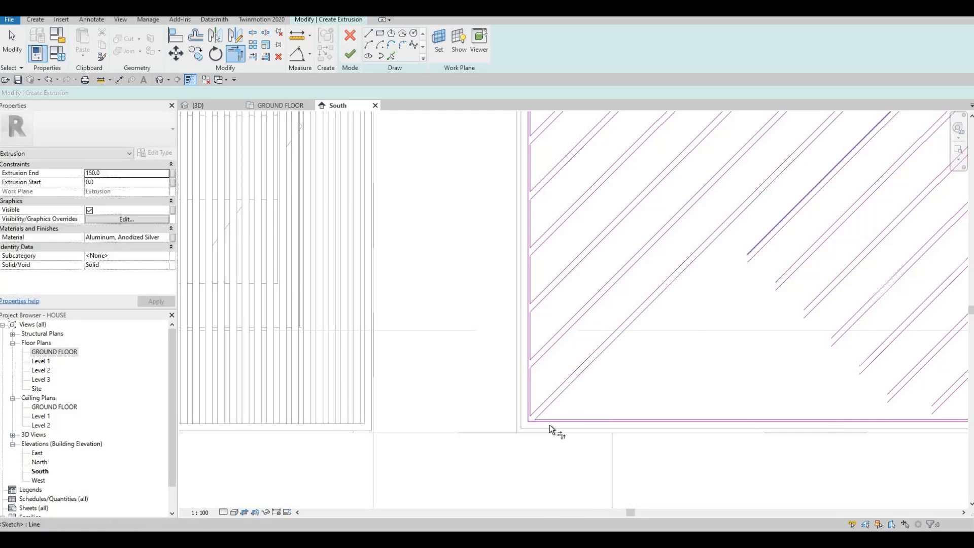
{"action": "left_click", "coordinate": [547, 421]}
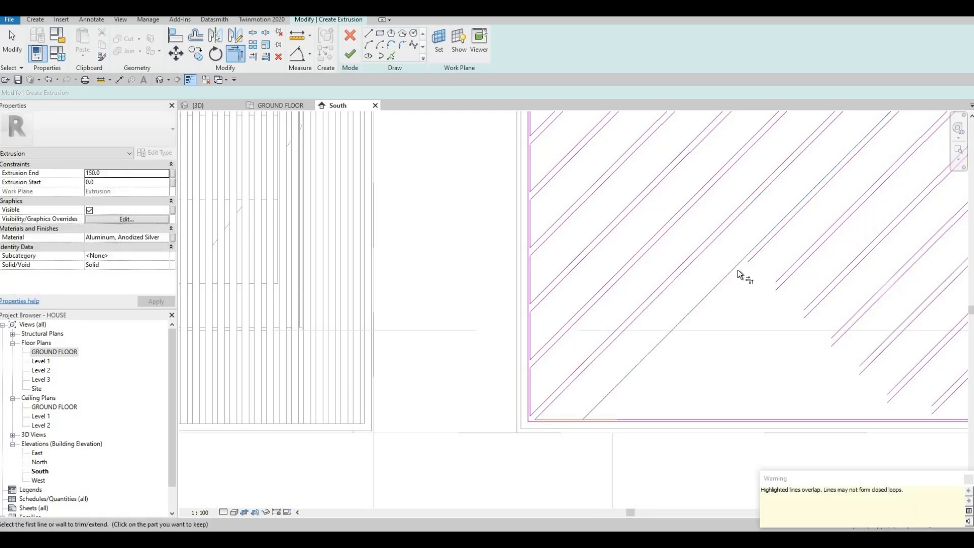
{"action": "left_click", "coordinate": [750, 261]}
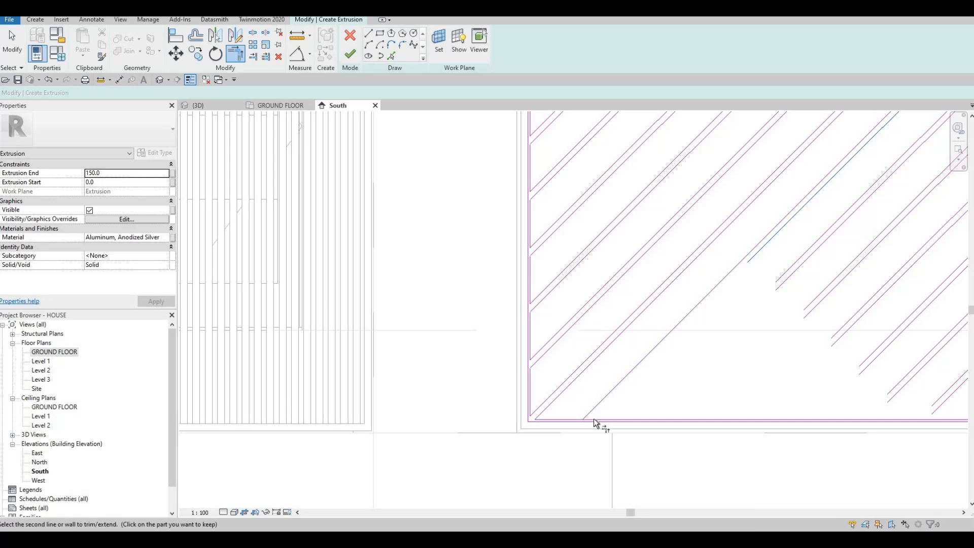
{"action": "left_click", "coordinate": [594, 420]}
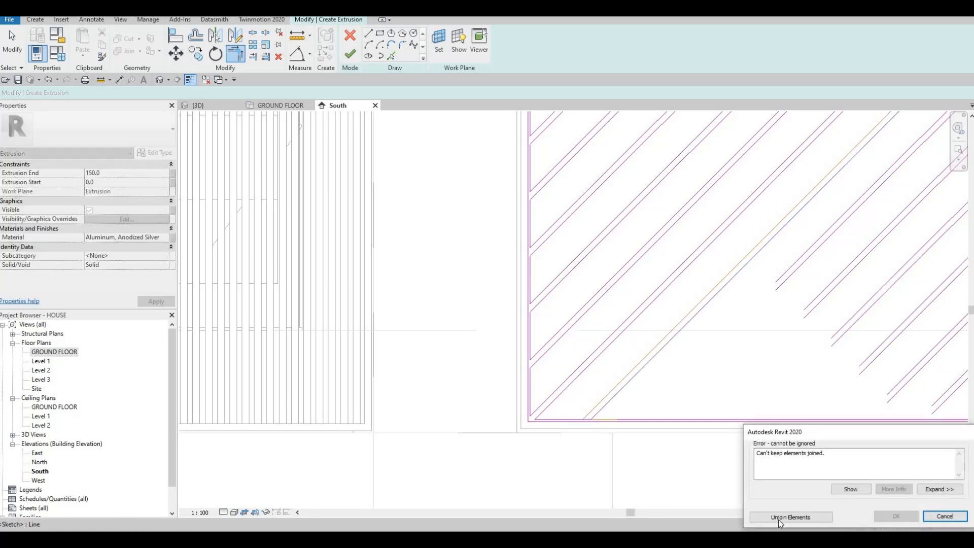
{"action": "left_click", "coordinate": [790, 517]}
Delete the inner bottom edge segment between the eighth and ninth diagonal bars
{"action": "key", "text": "Escape"}
{"action": "scroll", "coordinate": [583, 422], "scroll_direction": "up", "scroll_amount": 2}
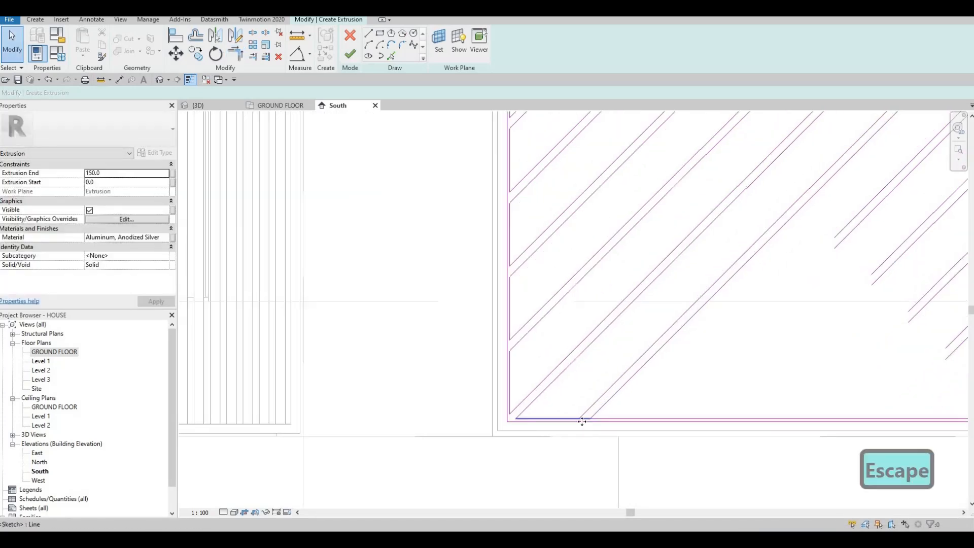
{"action": "left_click", "coordinate": [582, 421]}
{"action": "key", "text": "Delete"}
{"action": "middle_click_drag", "start_coordinate": [588, 421], "coordinate": [528, 425]}
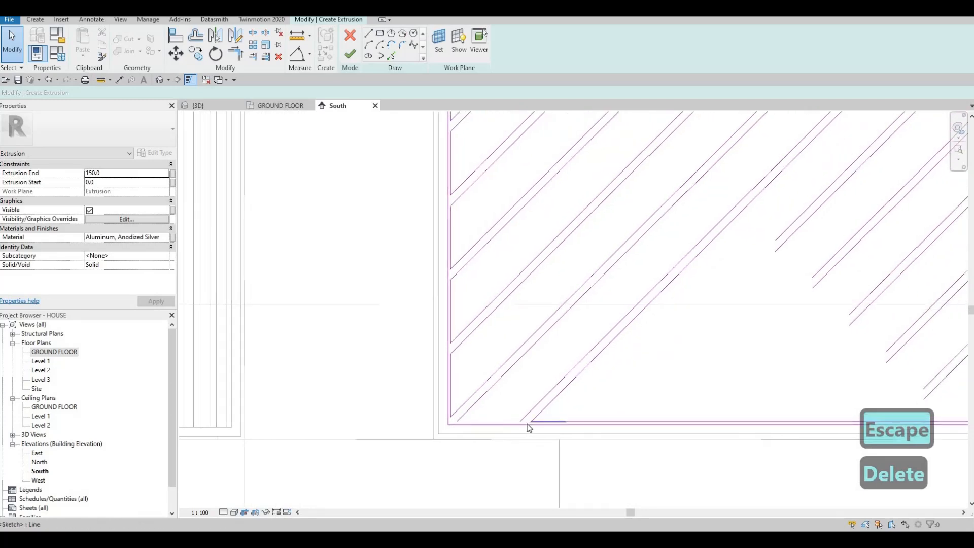
{"action": "scroll", "coordinate": [537, 423], "scroll_direction": "up", "scroll_amount": 1}
{"action": "left_click", "coordinate": [519, 422]}
{"action": "key", "text": "c"}
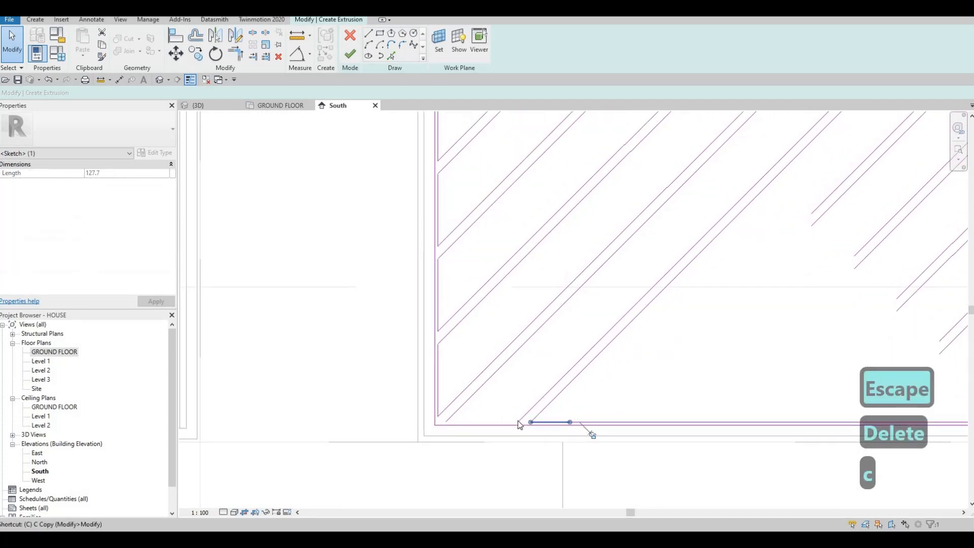
{"action": "key", "text": "s"}
{"action": "key", "text": "Escape"}
{"action": "key", "text": "Escape"}
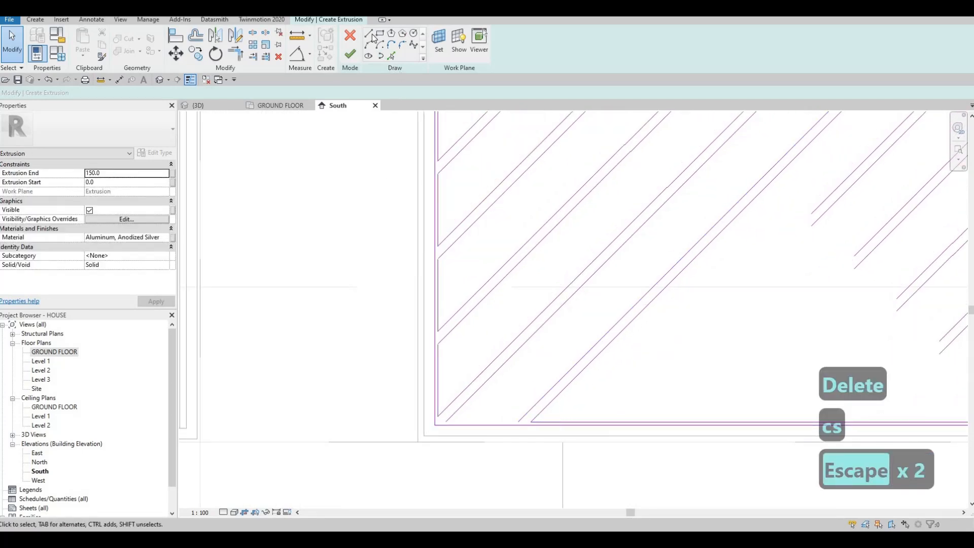
Draw a new inner bottom edge line from the ninth bar's upper line and trim it to the eighth bar's lower line
{"action": "key", "text": "Escape"}
{"action": "key", "text": "Escape"}
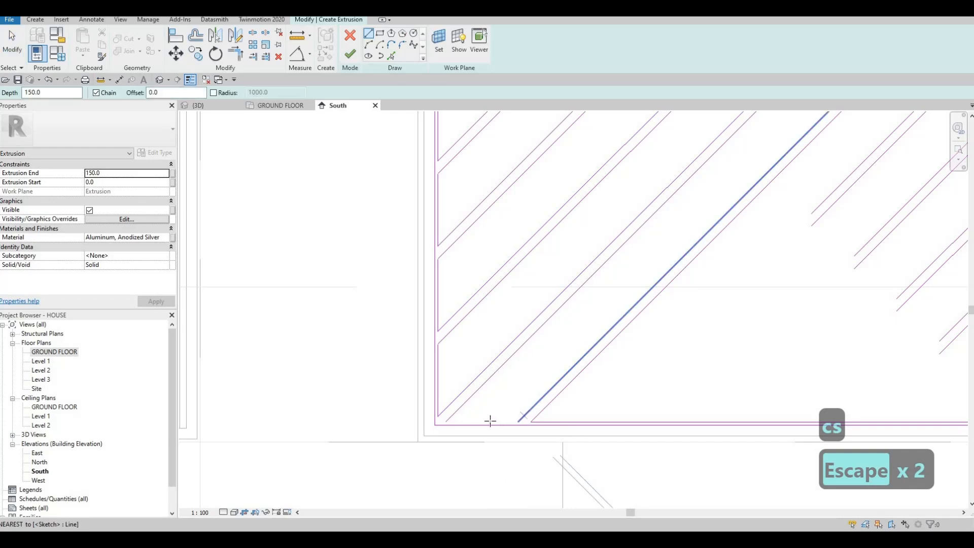
{"action": "key", "text": "t"}
{"action": "key", "text": "r"}
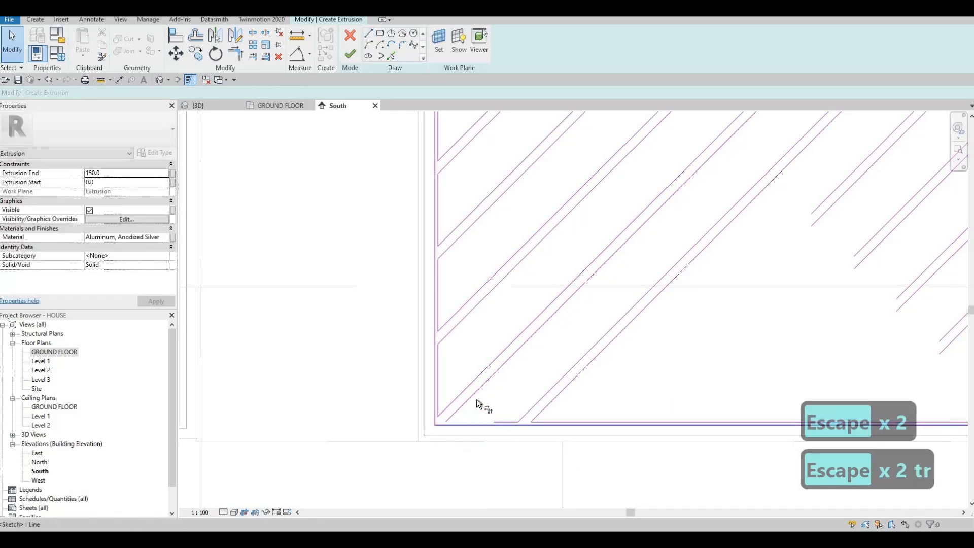
{"action": "key", "text": "Escape"}
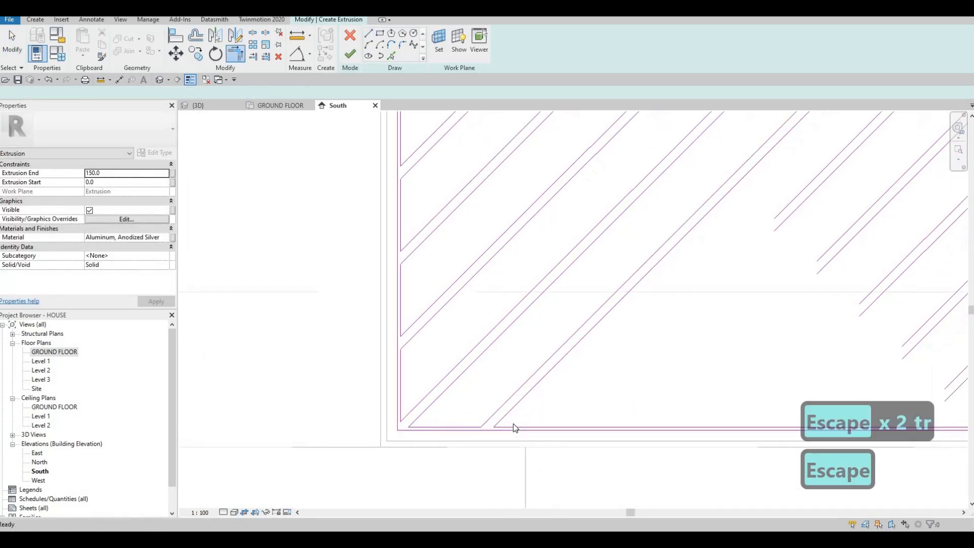
Delete the overlapping inner bottom edge segment that starts at the ninth bar's lower line
{"action": "left_click", "coordinate": [513, 427]}
{"action": "key", "text": "Delete"}
{"action": "scroll", "coordinate": [570, 403], "scroll_direction": "down", "scroll_amount": 2}
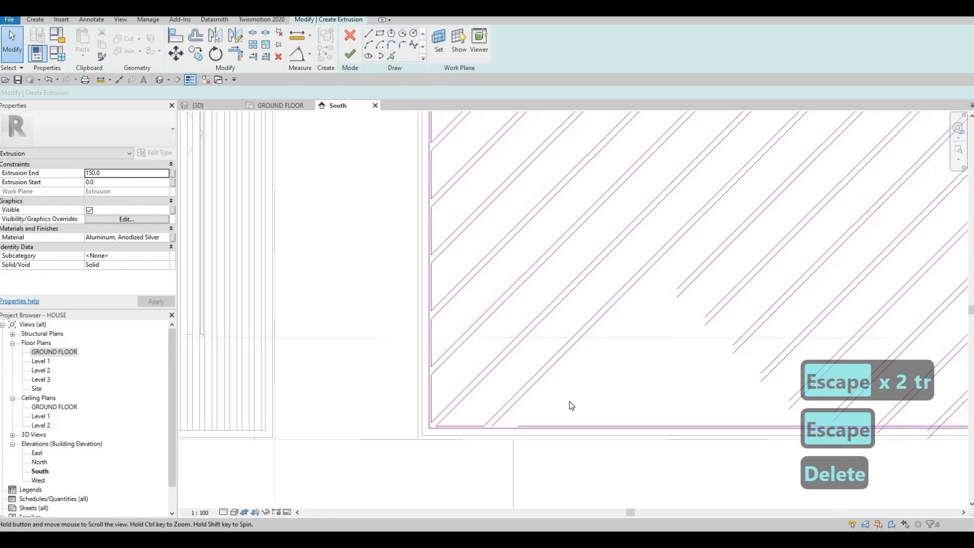
Trim the tenth diagonal pair to the inner bottom edge and close the edge segment against the ninth bar's lower line
{"action": "key", "text": "Escape"}
{"action": "key", "text": "t"}
{"action": "key", "text": "r"}
{"action": "left_click", "coordinate": [681, 287]}
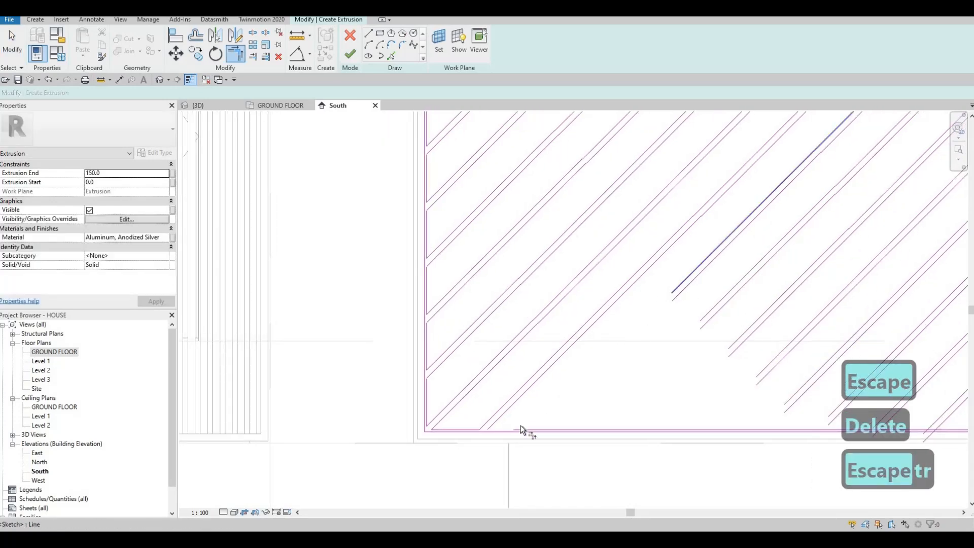
{"action": "left_click", "coordinate": [519, 431]}
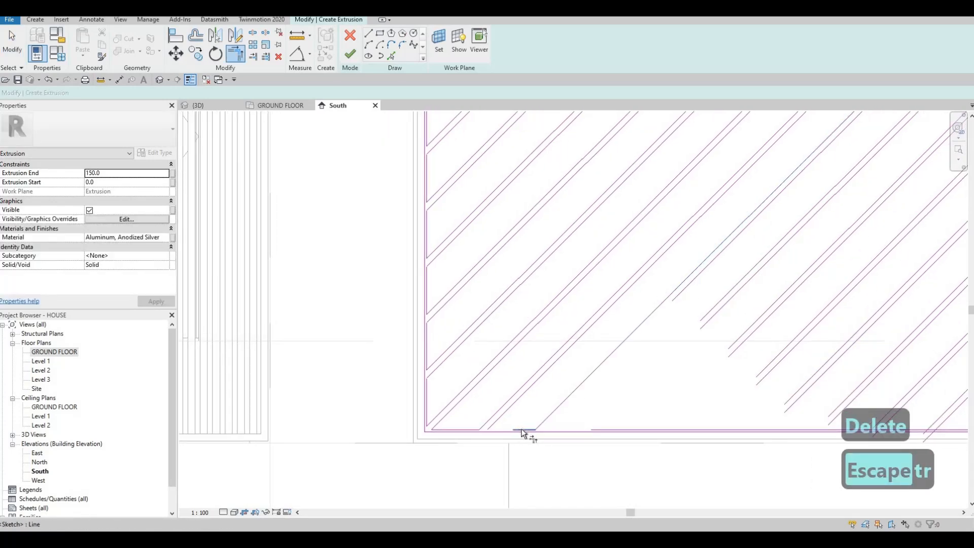
{"action": "left_click", "coordinate": [684, 286]}
{"action": "left_click", "coordinate": [595, 429]}
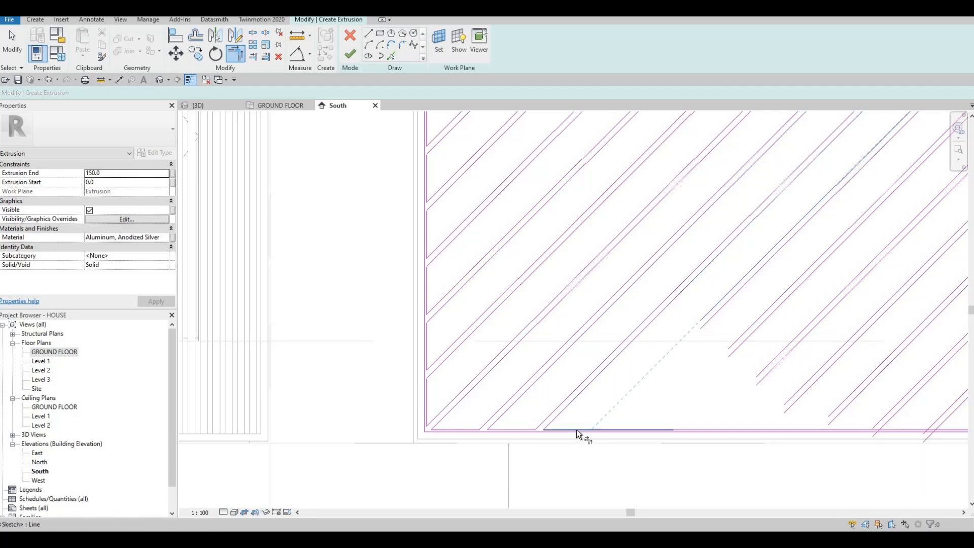
Extend both lines of the eleventh and twelfth diagonal pairs to corners with the inner bottom edge segments
{"action": "left_click", "coordinate": [682, 427]}
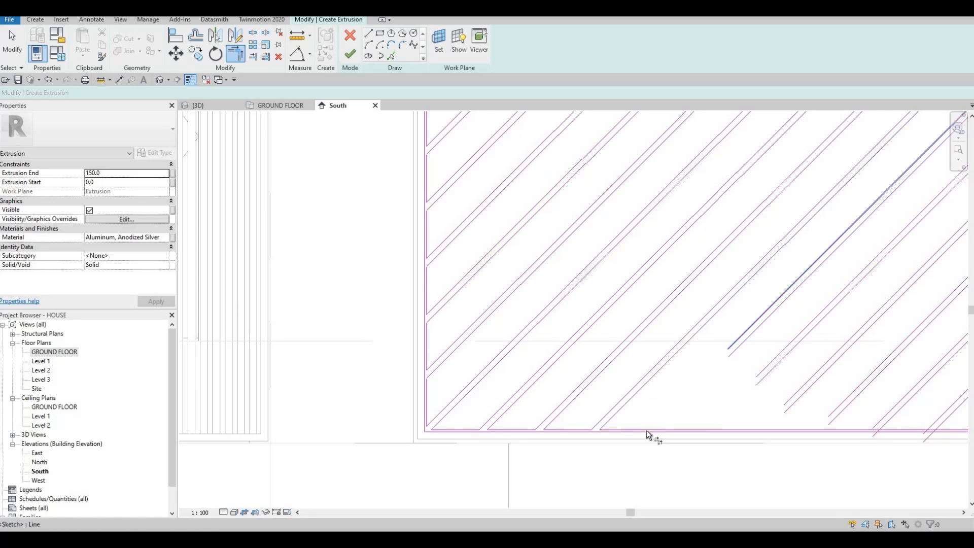
{"action": "left_click", "coordinate": [648, 429]}
{"action": "left_click", "coordinate": [735, 350]}
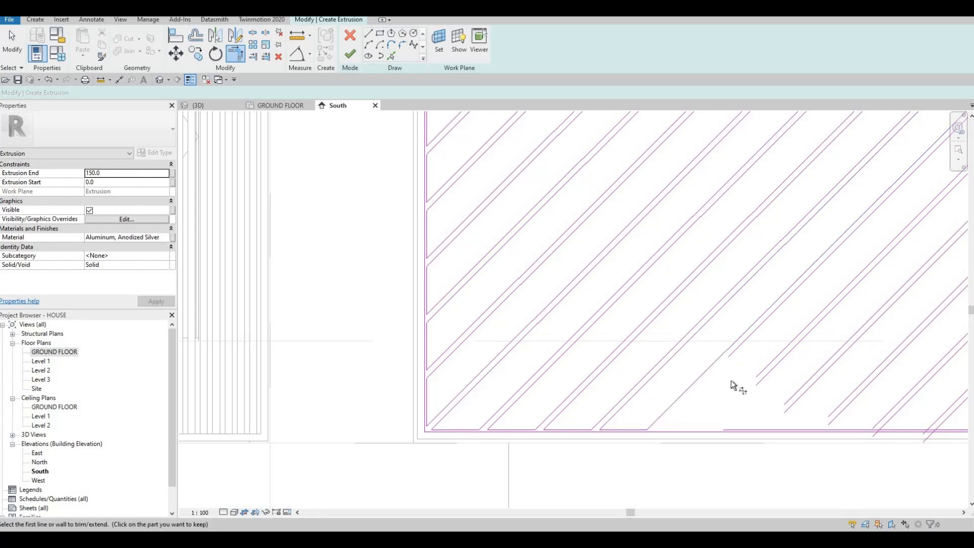
{"action": "left_click", "coordinate": [730, 429]}
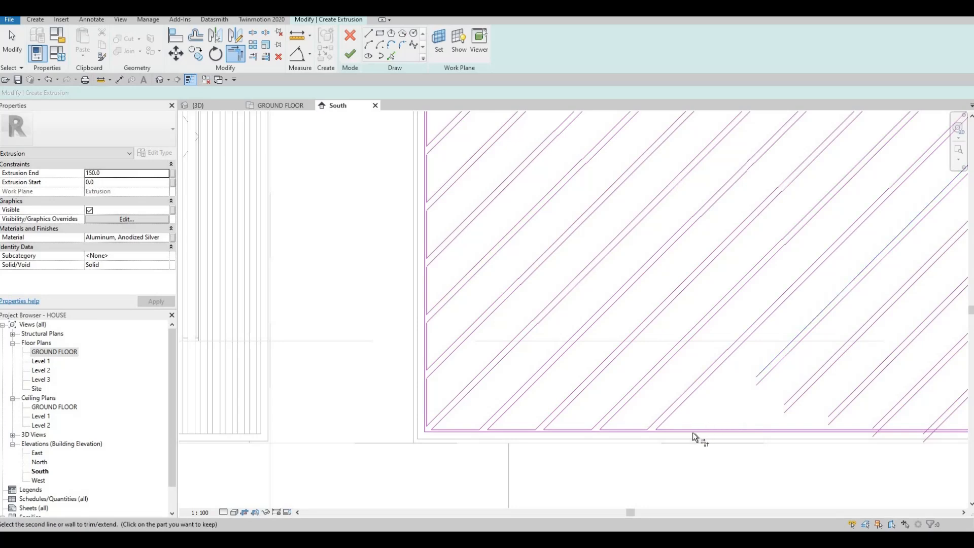
Extend both lines of the thirteenth diagonal pair to corners with the inner bottom edge segments
{"action": "left_click", "coordinate": [695, 429]}
{"action": "left_click", "coordinate": [774, 388]}
{"action": "left_click", "coordinate": [767, 375]}
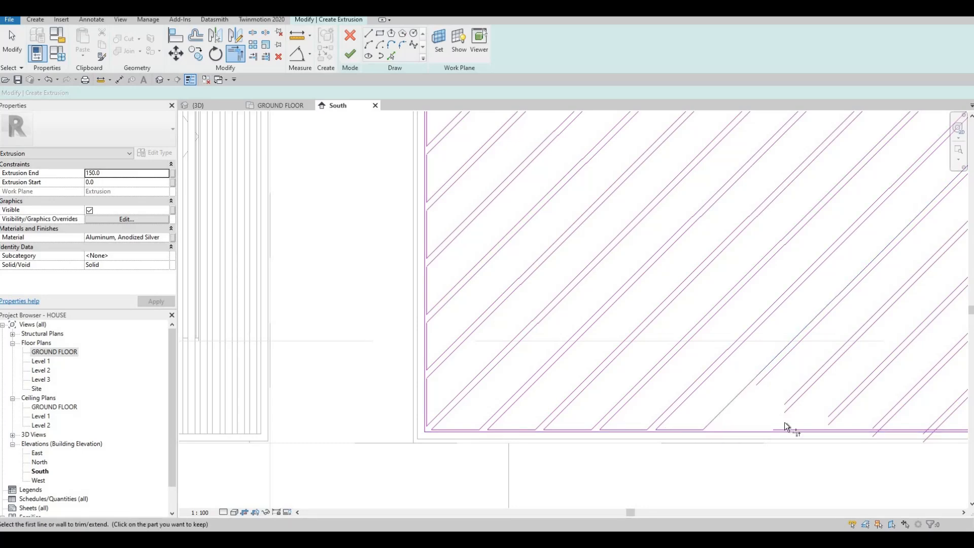
{"action": "left_click", "coordinate": [782, 428]}
Extend both lines of the fourteenth diagonal pair to corners with the inner bottom edge segments
{"action": "left_click", "coordinate": [791, 396]}
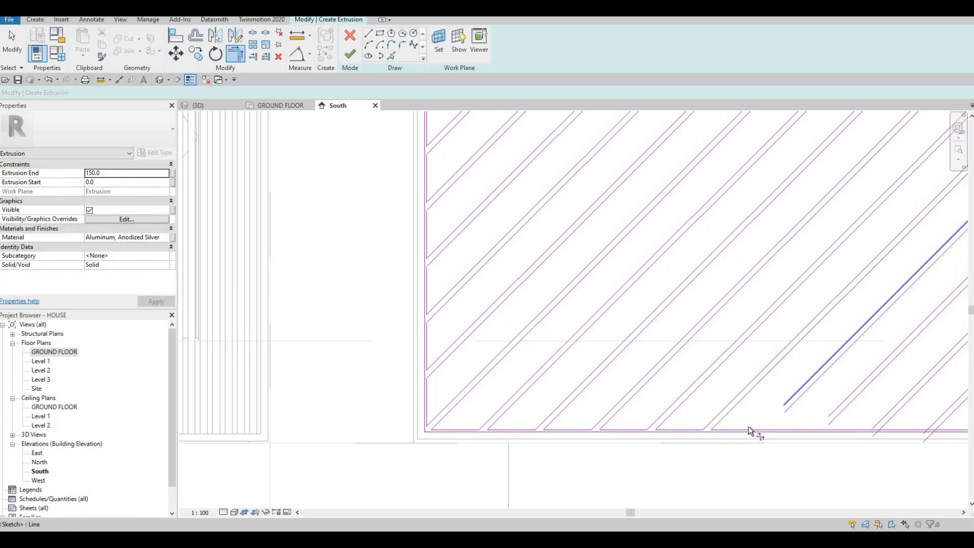
{"action": "left_click", "coordinate": [751, 429]}
{"action": "left_click", "coordinate": [797, 398]}
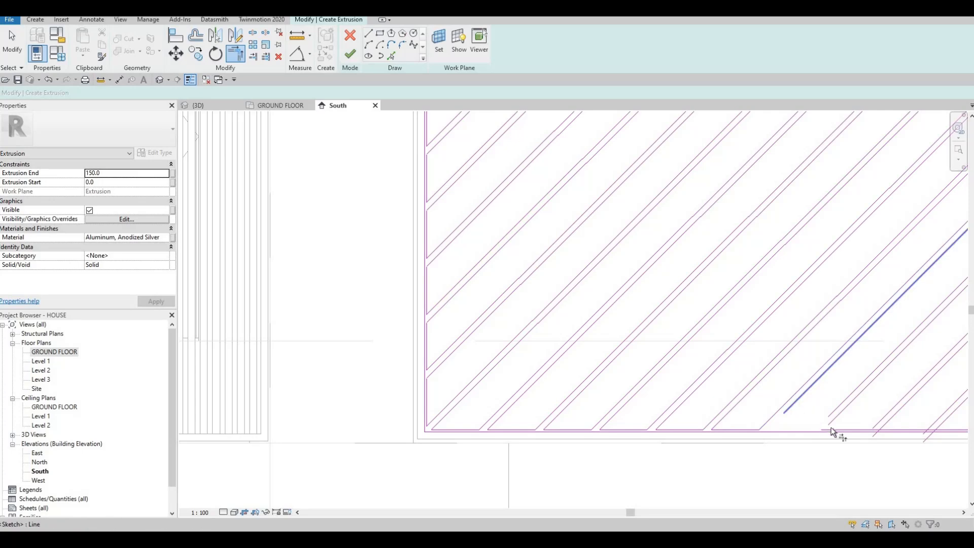
{"action": "middle_click_drag", "start_coordinate": [867, 423], "coordinate": [760, 397]}
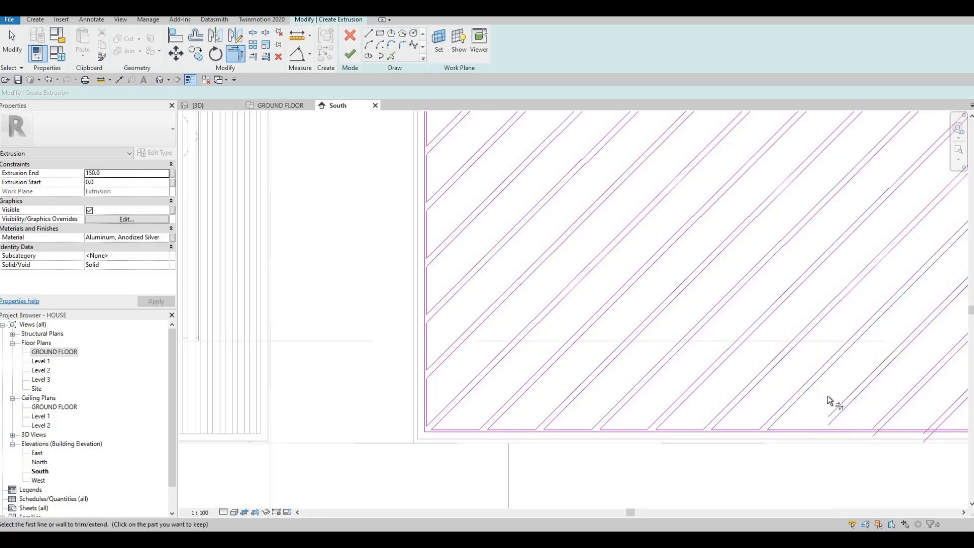
Trim the lower lines of the last two diagonal bars near the lower-right corner to the inner bottom edge segments
{"action": "left_click", "coordinate": [824, 398]}
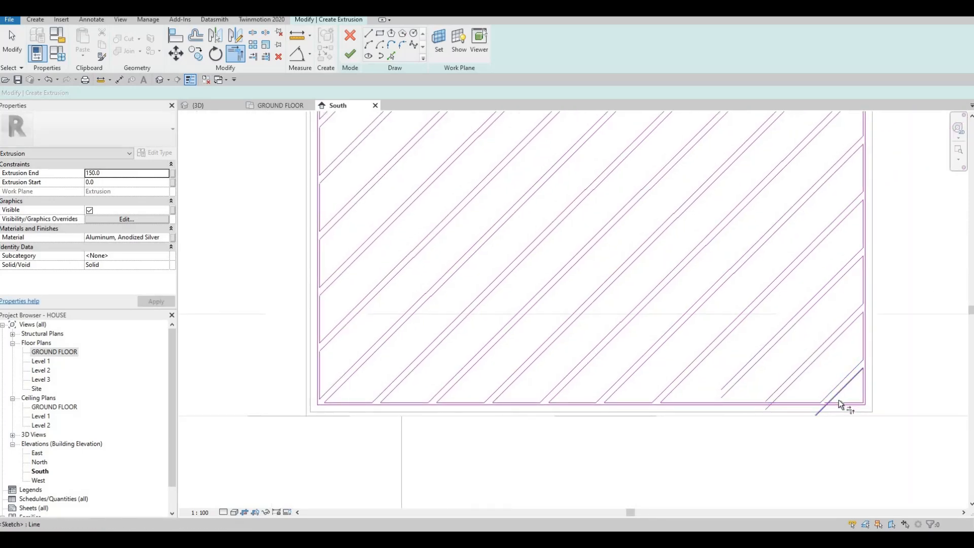
{"action": "left_click", "coordinate": [838, 405]}
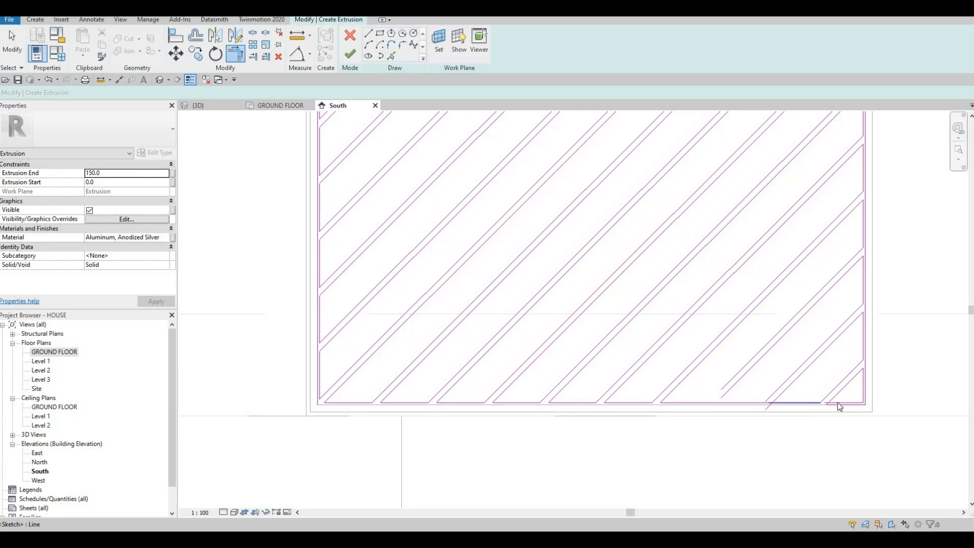
{"action": "key", "text": "ctrl+z"}
{"action": "scroll", "coordinate": [828, 396], "scroll_direction": "up", "scroll_amount": 2}
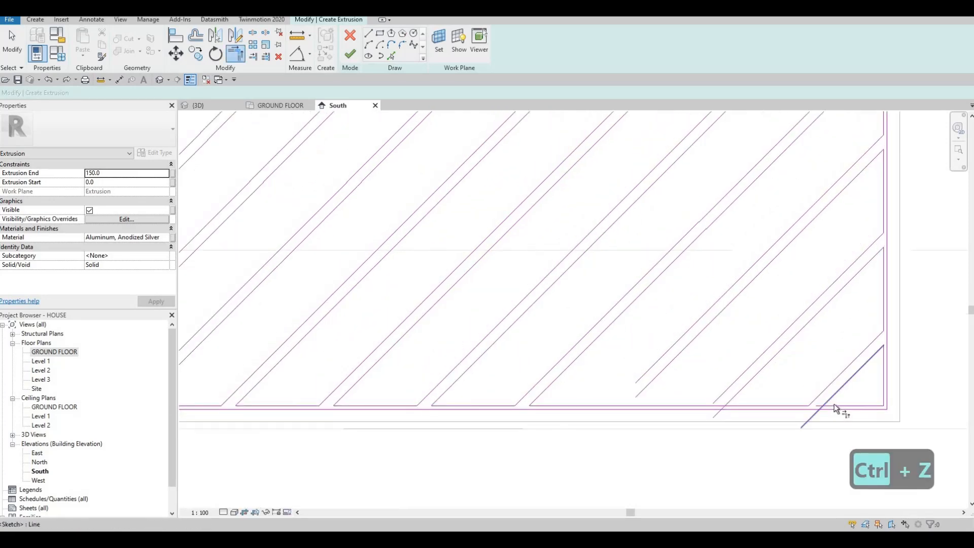
{"action": "left_click", "coordinate": [834, 404]}
{"action": "left_click", "coordinate": [754, 406]}
{"action": "left_click", "coordinate": [743, 389]}
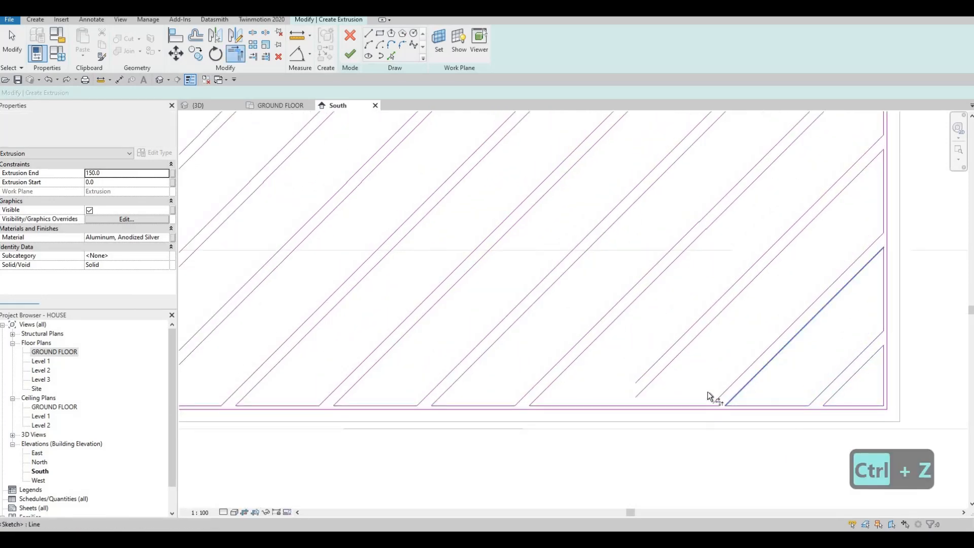
Split the inner bottom edge beside the fifteenth diagonal pair and join both of its lines to the resulting segments
{"action": "middle_click_drag", "start_coordinate": [643, 400], "coordinate": [711, 407]}
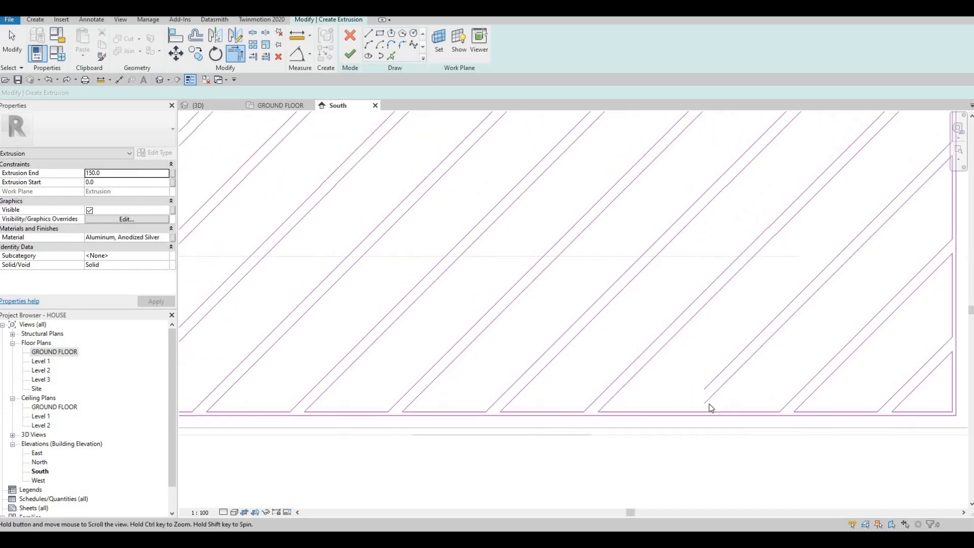
{"action": "key", "text": "Escape"}
{"action": "key", "text": "Escape"}
{"action": "key", "text": "s"}
{"action": "key", "text": "l"}
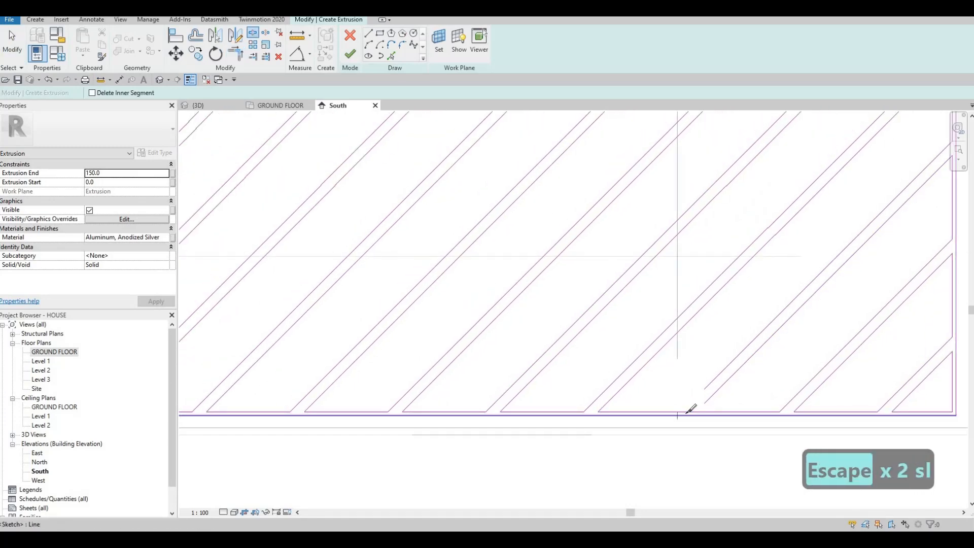
{"action": "key", "text": "t"}
{"action": "key", "text": "r"}
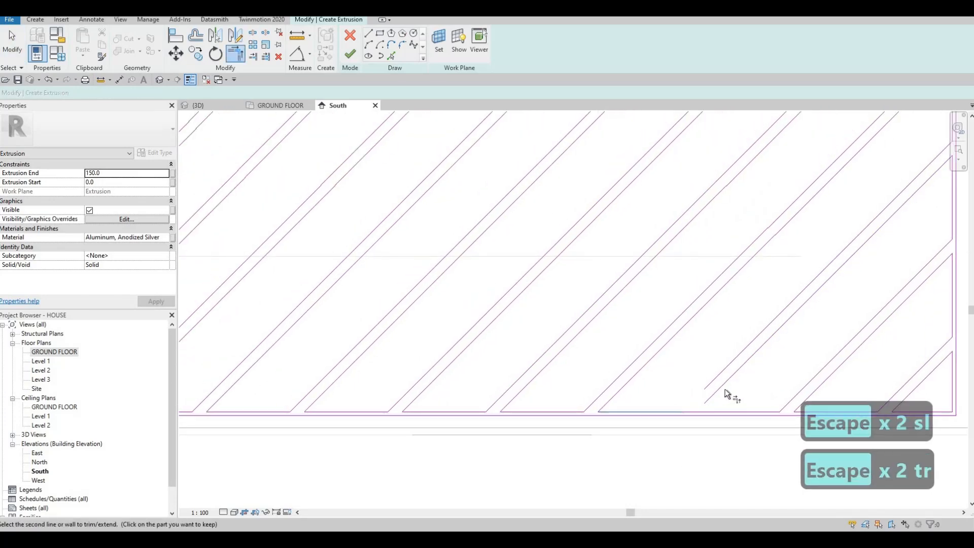
{"action": "left_click", "coordinate": [712, 409]}
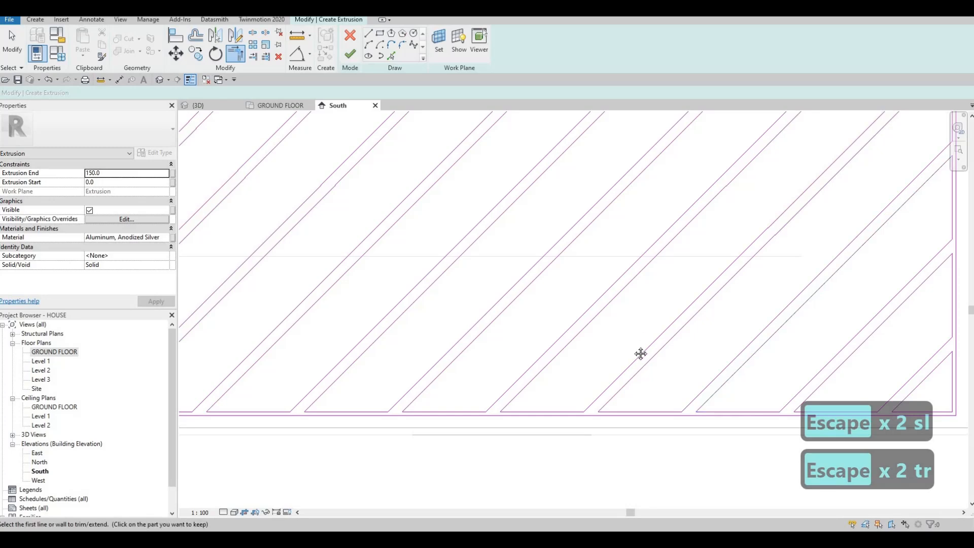
{"action": "scroll", "coordinate": [657, 217], "scroll_direction": "down", "scroll_amount": 5}
{"action": "key", "text": "Escape"}
{"action": "scroll", "coordinate": [582, 235], "scroll_direction": "up", "scroll_amount": 2}
{"action": "scroll", "coordinate": [477, 178], "scroll_direction": "down", "scroll_amount": 2}
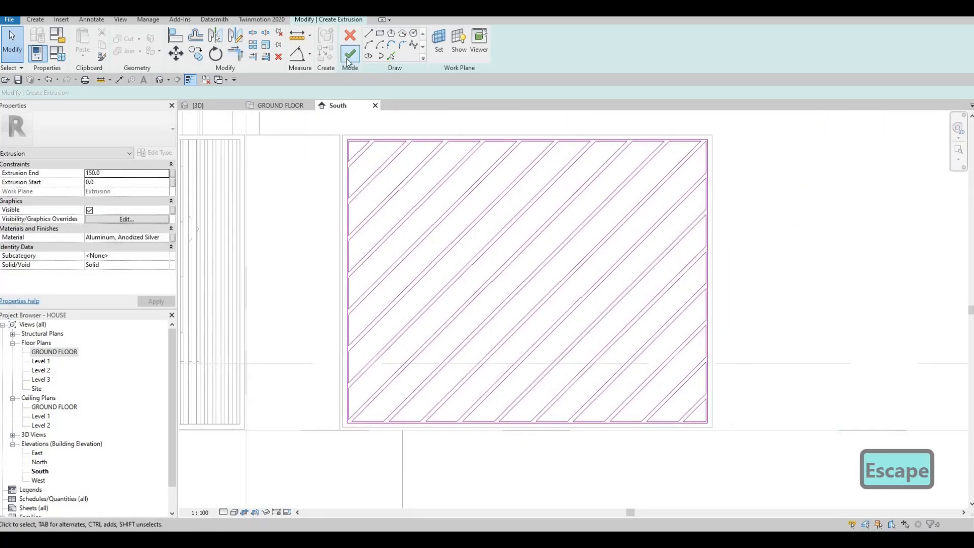
Finish the driveway gate's diagonal-bar extrusion sketch and view the resulting extrusion up close in the 3D view
{"action": "left_click", "coordinate": [347, 58]}
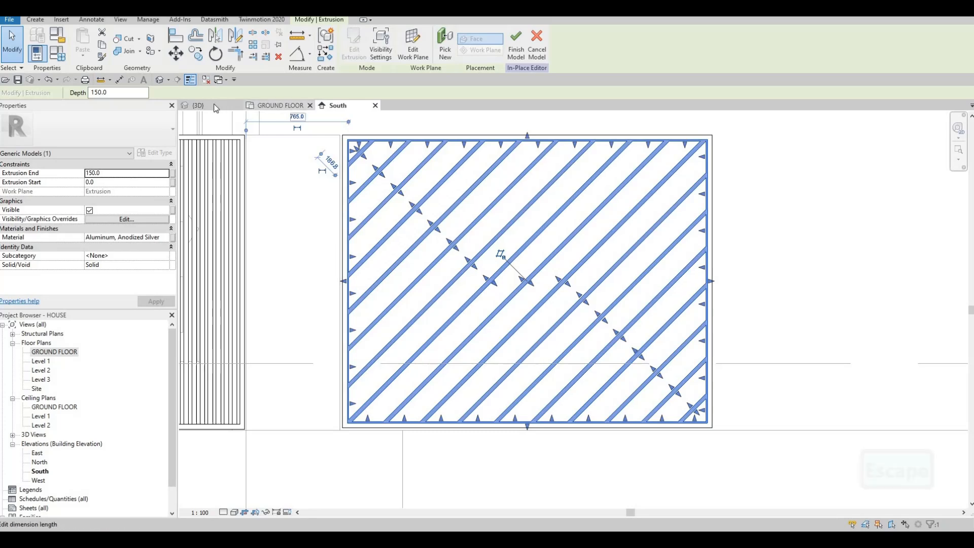
{"action": "left_click", "coordinate": [216, 107]}
{"action": "middle_click_drag", "start_coordinate": [505, 276], "coordinate": [401, 288], "text": "shift"}
{"action": "middle_click_drag", "start_coordinate": [517, 310], "coordinate": [477, 245], "text": "shift"}
{"action": "scroll", "coordinate": [488, 296], "scroll_direction": "up", "scroll_amount": 4}
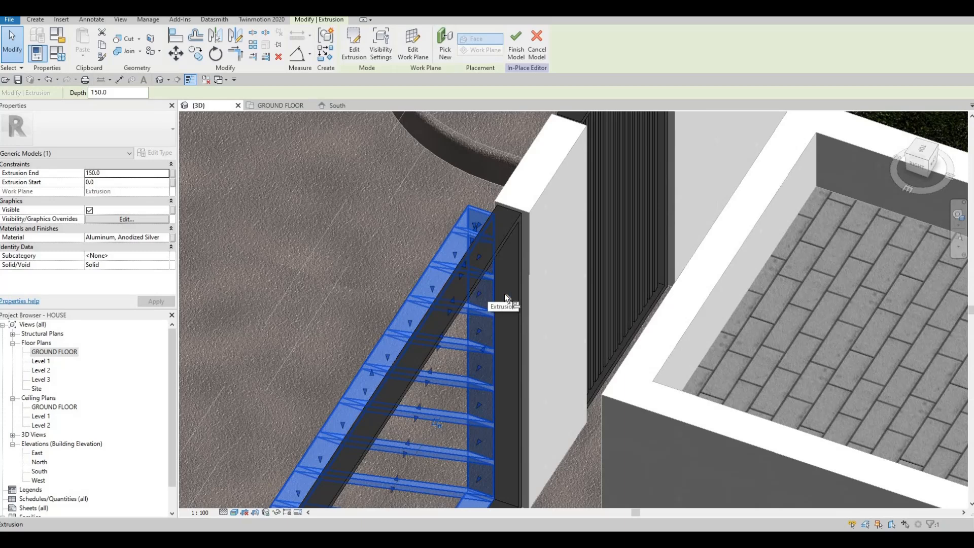
Align the driveway gate's frame with the front entrance gate's frame in 3D
{"action": "key", "text": "l"}
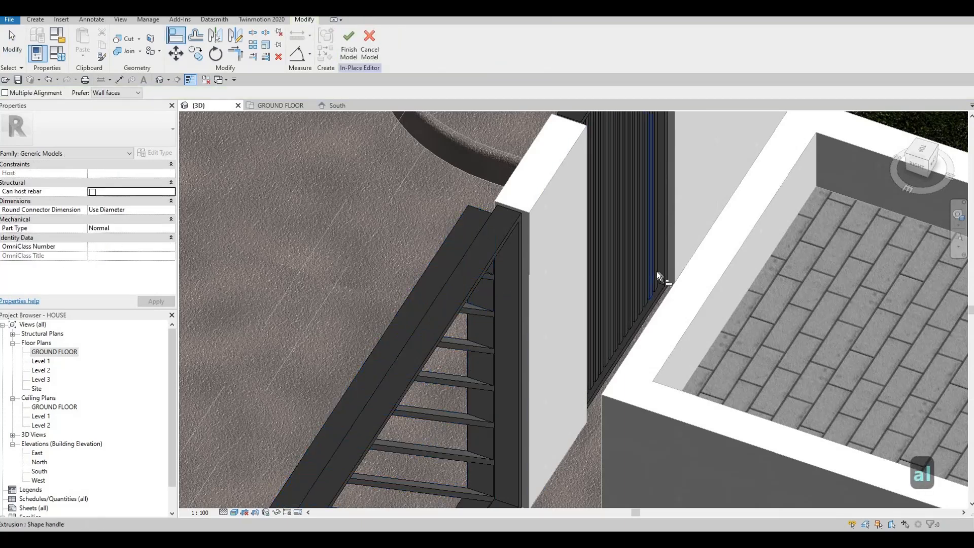
{"action": "scroll", "coordinate": [659, 273], "scroll_direction": "up", "scroll_amount": 3}
{"action": "scroll", "coordinate": [660, 272], "scroll_direction": "up", "scroll_amount": 2}
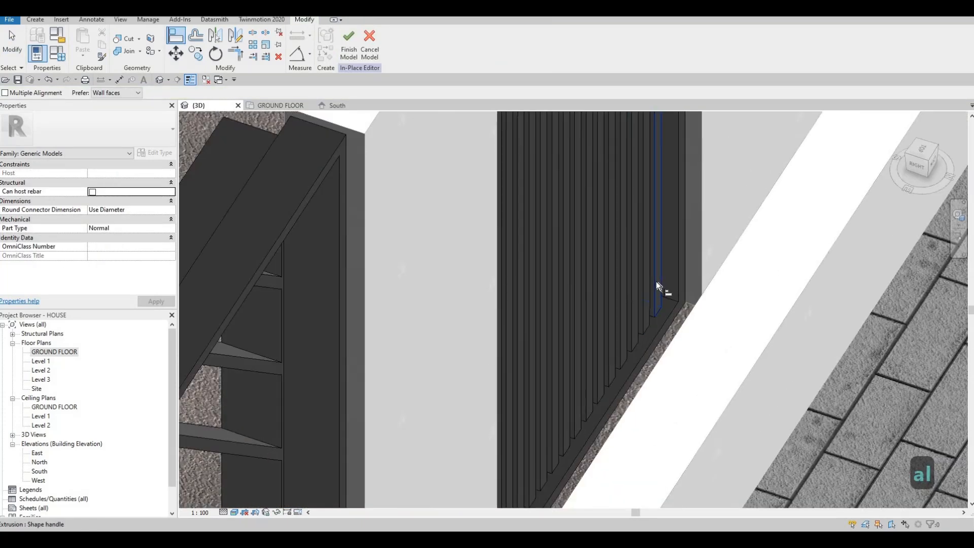
{"action": "middle_click_drag", "start_coordinate": [417, 312], "coordinate": [431, 245], "text": "shift"}
{"action": "scroll", "coordinate": [415, 282], "scroll_direction": "down", "scroll_amount": 2}
{"action": "middle_click_drag", "start_coordinate": [279, 236], "coordinate": [462, 248]}
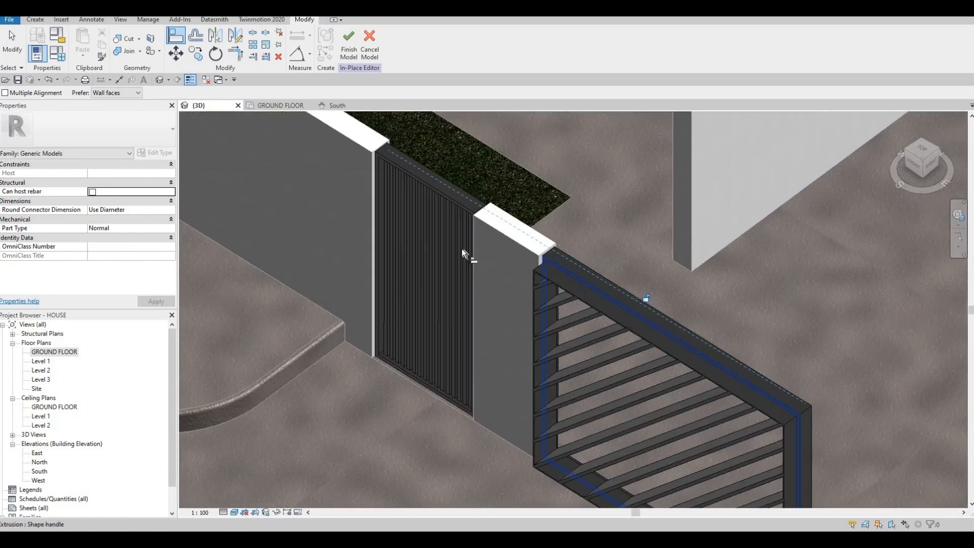
Align the face of the diagonal-bar extrusion with the vertical slats of the front entrance gate
{"action": "scroll", "coordinate": [461, 249], "scroll_direction": "up", "scroll_amount": 1}
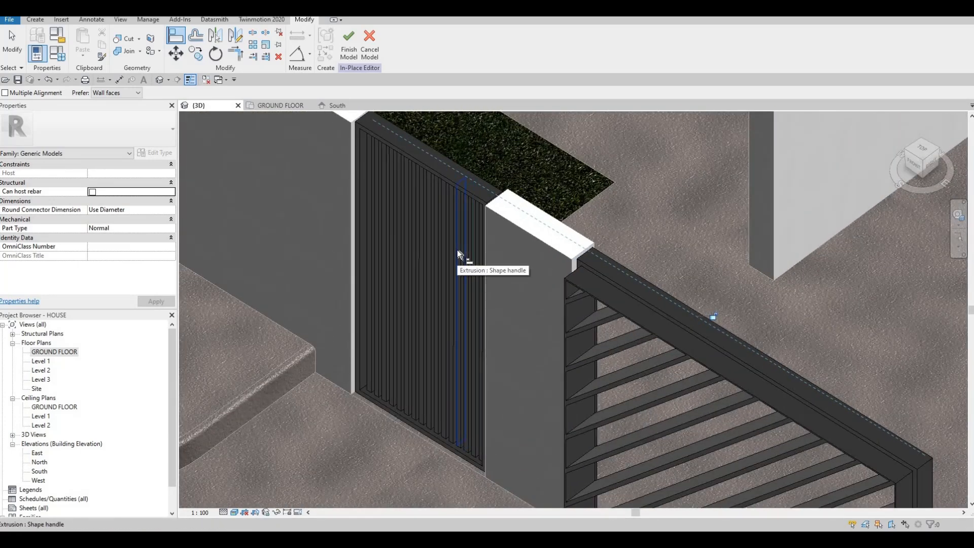
{"action": "scroll", "coordinate": [459, 250], "scroll_direction": "up", "scroll_amount": 2}
{"action": "key", "text": "Tab"}
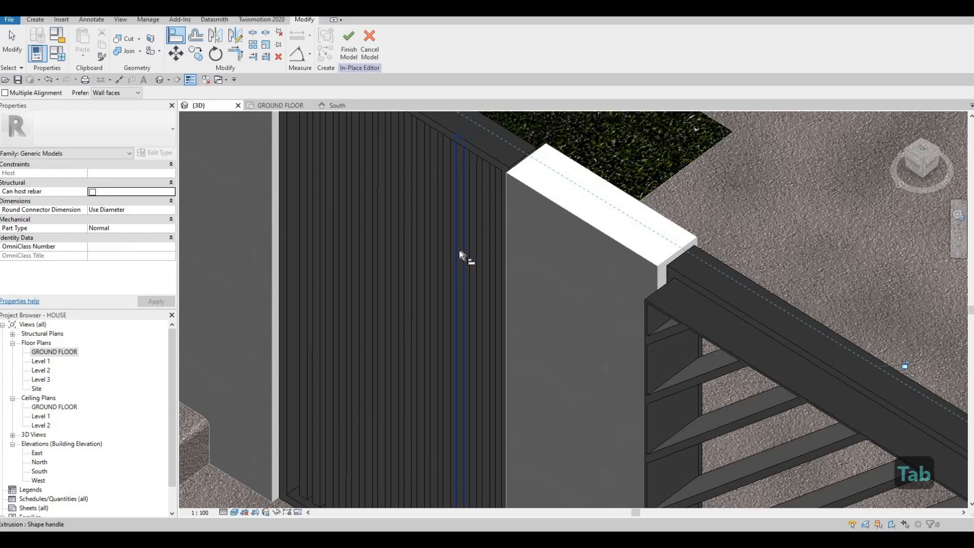
{"action": "scroll", "coordinate": [584, 314], "scroll_direction": "down", "scroll_amount": 3}
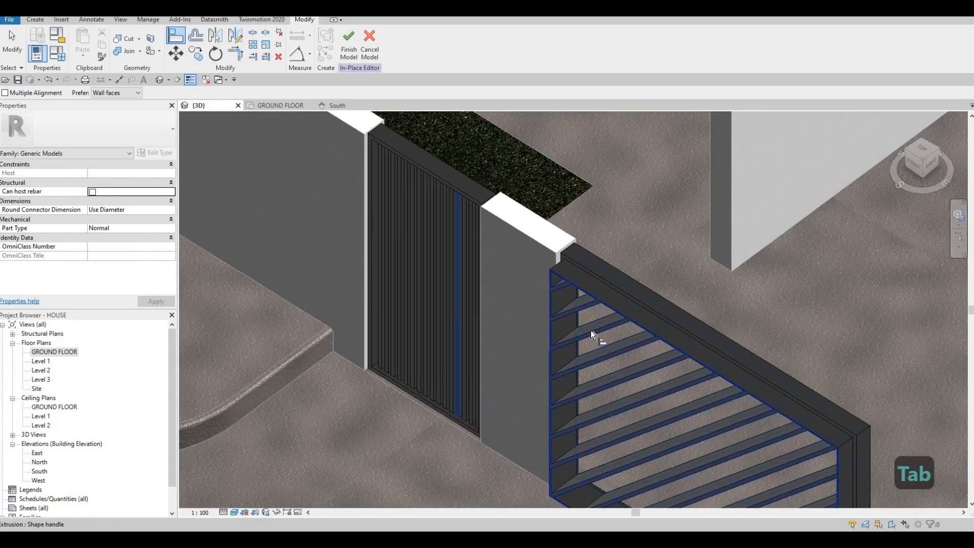
{"action": "scroll", "coordinate": [532, 282], "scroll_direction": "down", "scroll_amount": 5}
{"action": "key", "text": "Escape"}
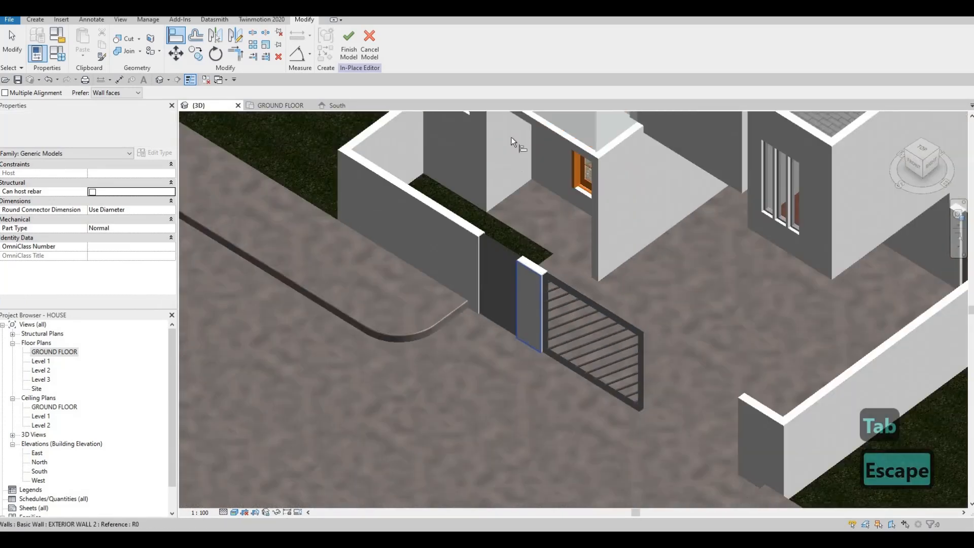
{"action": "middle_click_drag", "start_coordinate": [510, 137], "coordinate": [239, 207], "text": "shift"}
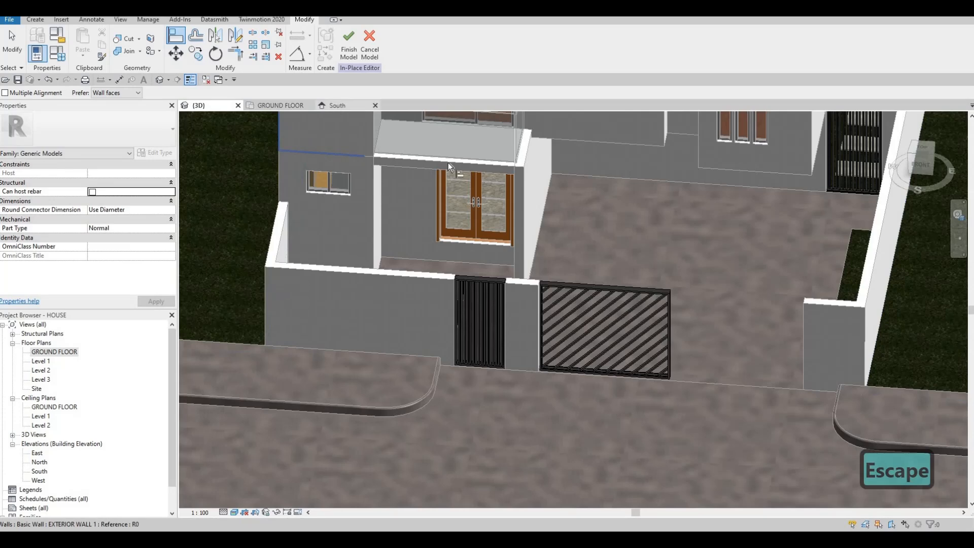
In the South elevation, mirror a copy of the driveway gate's frame and diagonal bars about a vertical axis just beyond its right edge
{"action": "left_click", "coordinate": [335, 105]}
{"action": "middle_click_drag", "start_coordinate": [504, 237], "coordinate": [461, 252]}
{"action": "scroll", "coordinate": [460, 252], "scroll_direction": "down", "scroll_amount": 1}
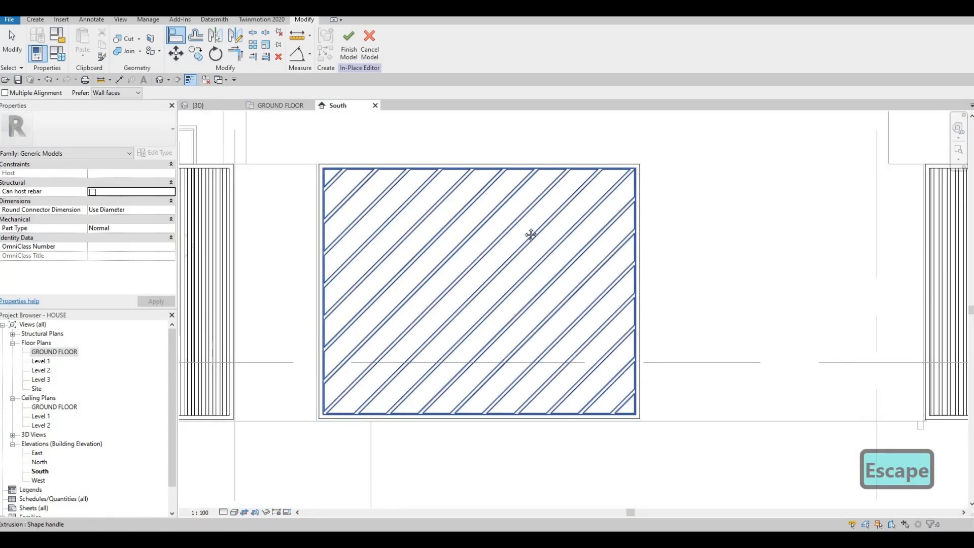
{"action": "key", "text": "F1"}
{"action": "scroll", "coordinate": [563, 246], "scroll_direction": "down", "scroll_amount": 2}
{"action": "scroll", "coordinate": [568, 261], "scroll_direction": "down", "scroll_amount": 2}
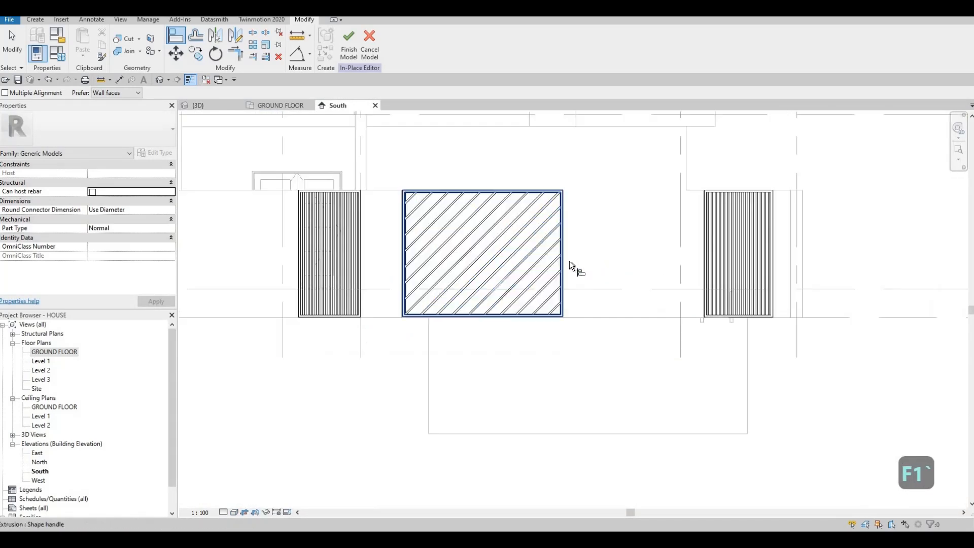
{"action": "scroll", "coordinate": [621, 274], "scroll_direction": "down", "scroll_amount": 2}
{"action": "key", "text": "Escape"}
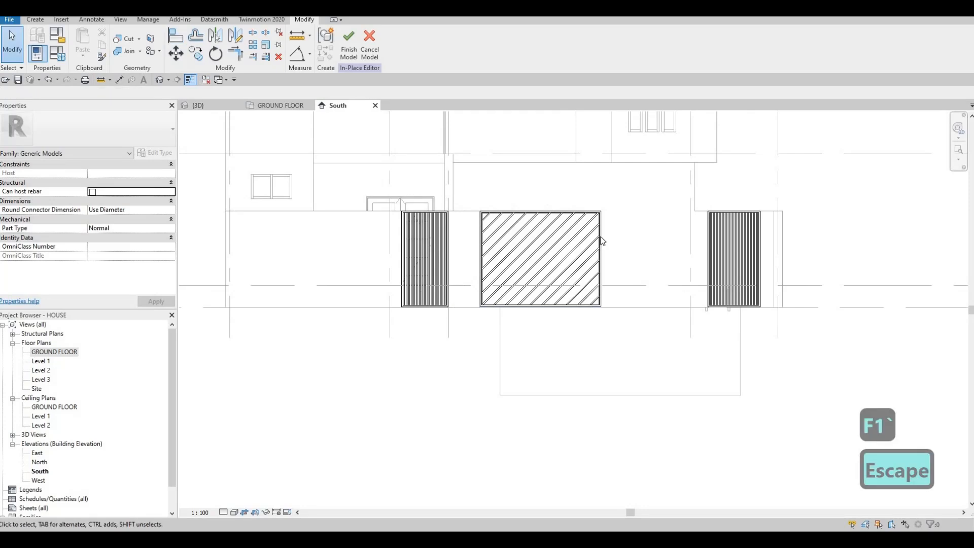
{"action": "scroll", "coordinate": [586, 229], "scroll_direction": "up", "scroll_amount": 2}
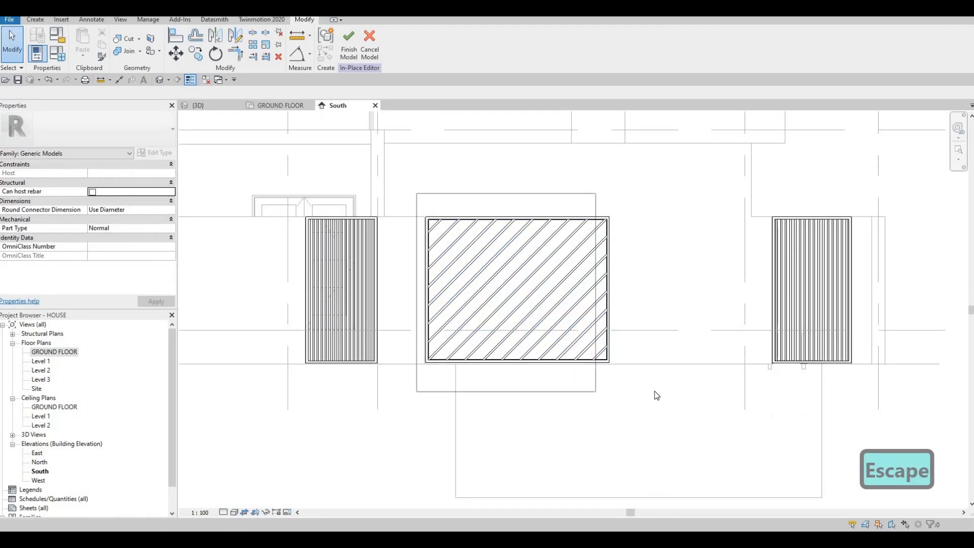
{"action": "left_click", "coordinate": [501, 217]}
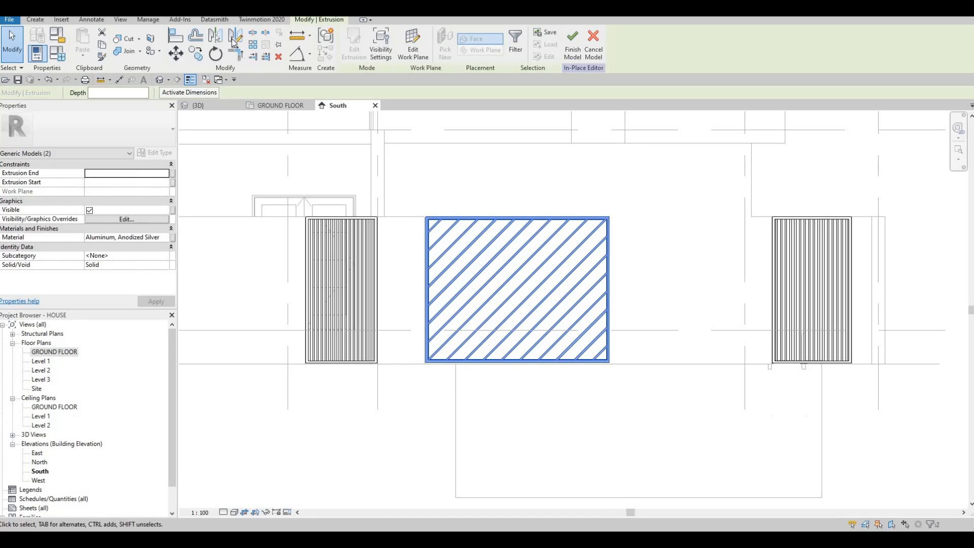
{"action": "scroll", "coordinate": [611, 218], "scroll_direction": "up", "scroll_amount": 5}
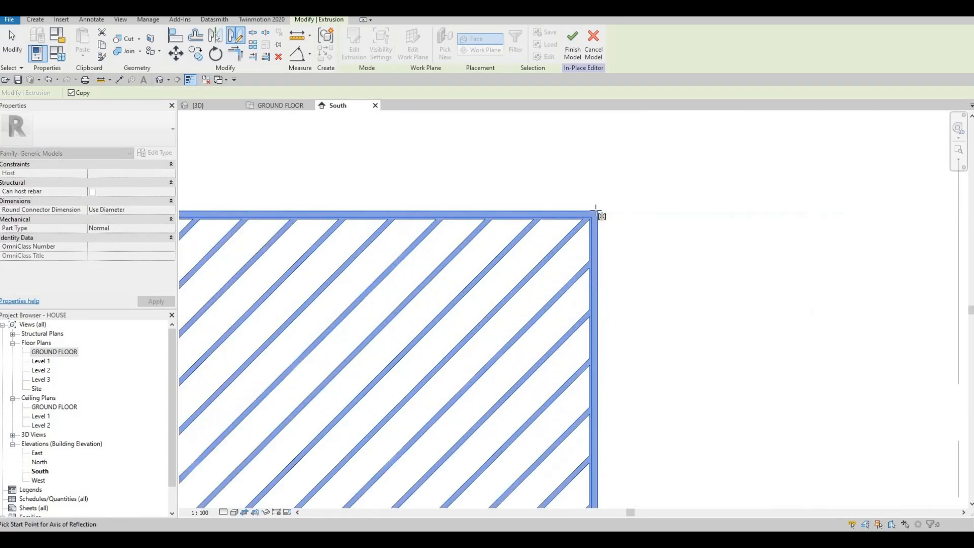
{"action": "left_click", "coordinate": [600, 211]}
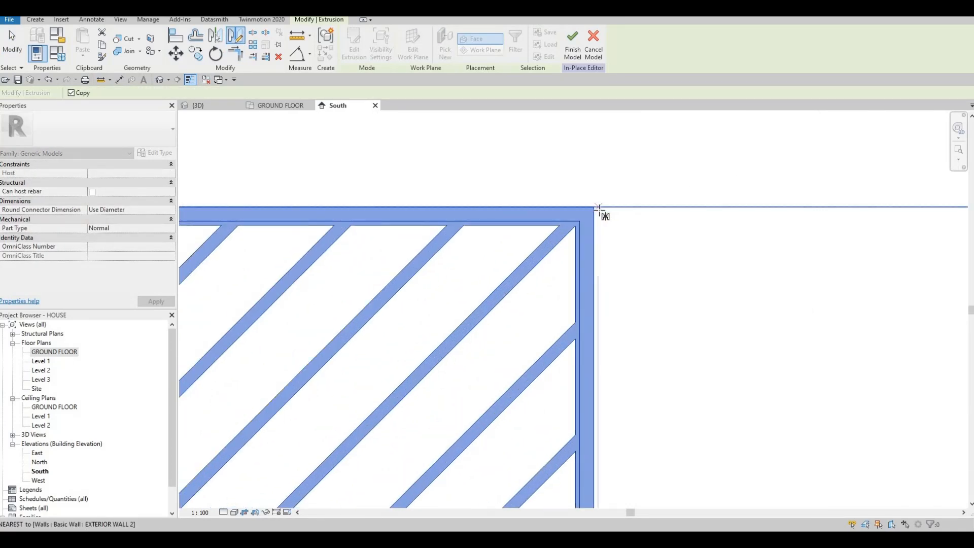
{"action": "left_click", "coordinate": [597, 255]}
{"action": "scroll", "coordinate": [670, 259], "scroll_direction": "down", "scroll_amount": 3}
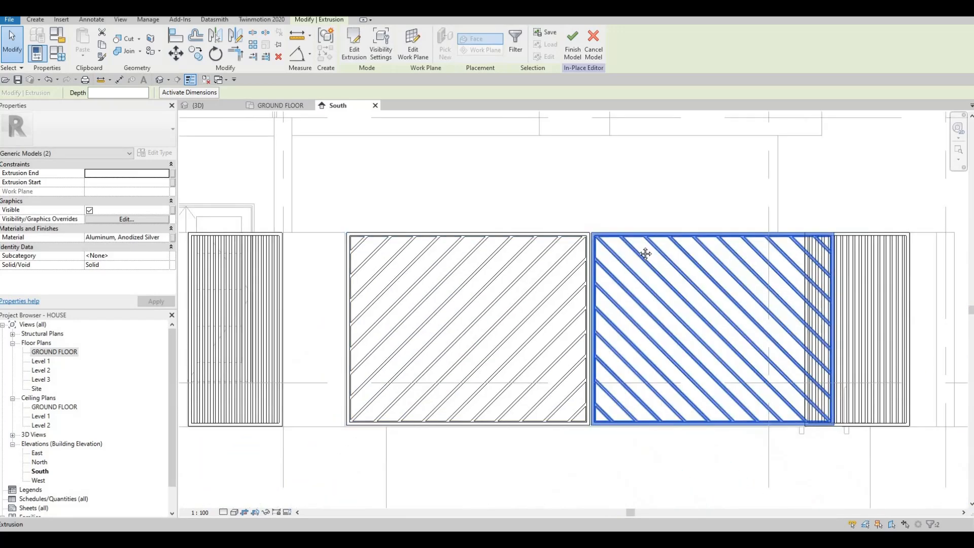
{"action": "scroll", "coordinate": [394, 235], "scroll_direction": "down", "scroll_amount": 1}
{"action": "key", "text": "Escape"}
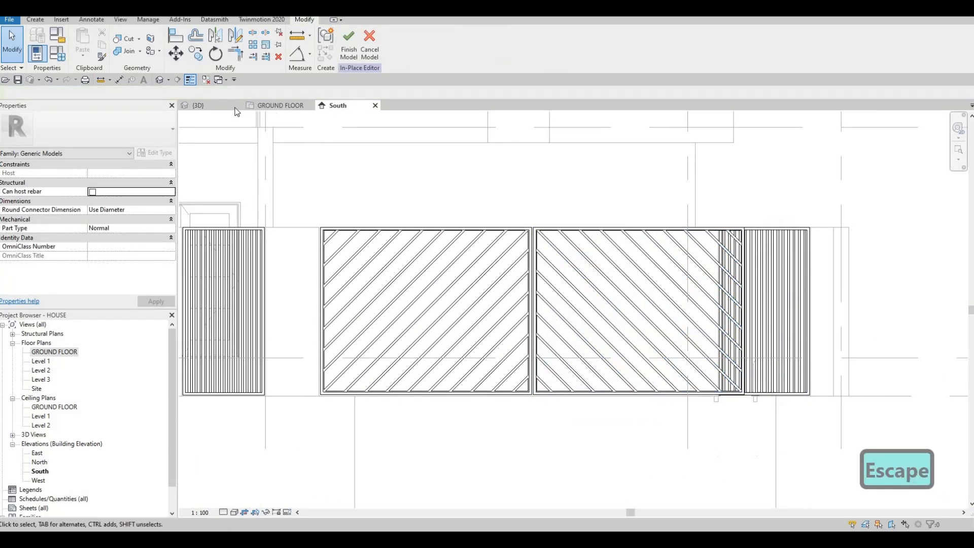
Select the mirrored gate leaf's frame and bars and nudge them two increments to the right in the GROUND FLOOR plan
{"action": "left_click", "coordinate": [198, 106]}
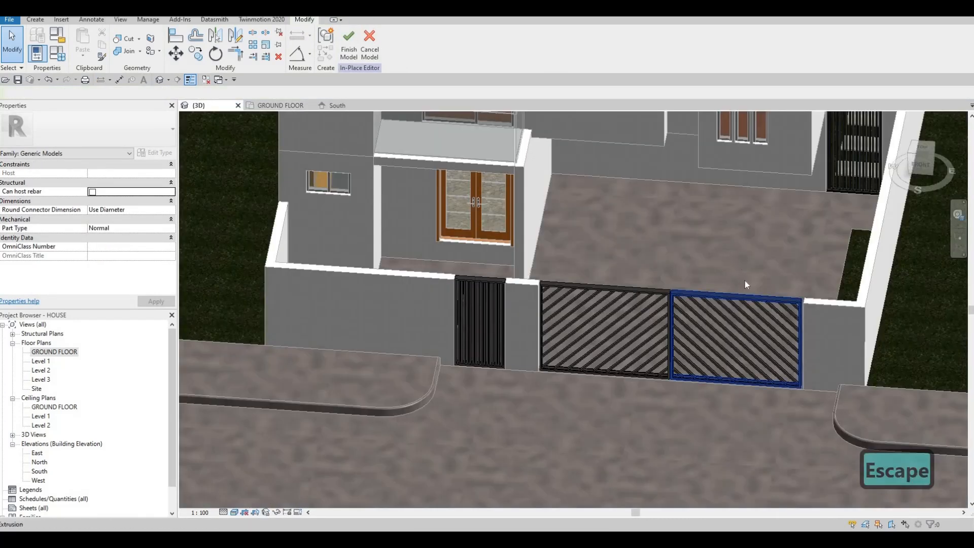
{"action": "middle_click_drag", "start_coordinate": [745, 280], "coordinate": [753, 268], "text": "shift"}
{"action": "scroll", "coordinate": [752, 268], "scroll_direction": "up", "scroll_amount": 2}
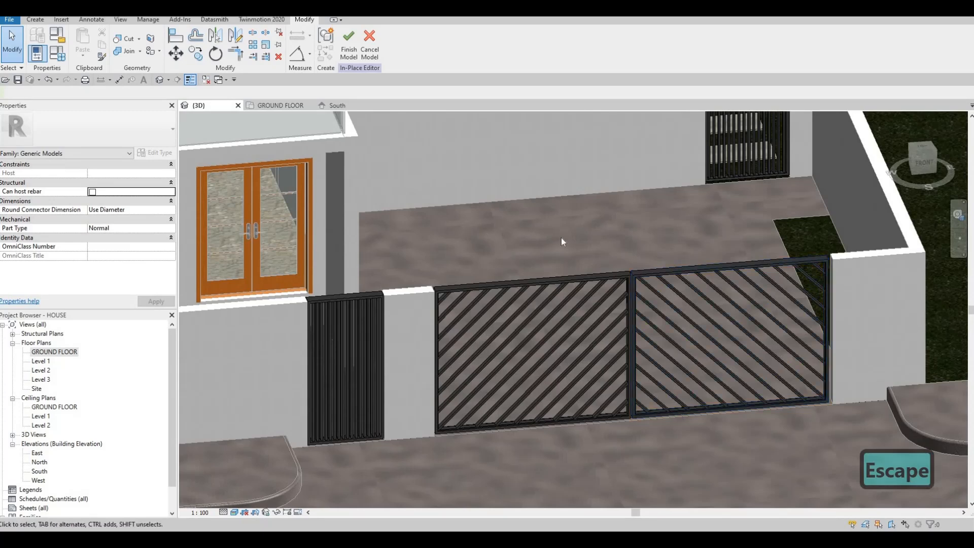
{"action": "scroll", "coordinate": [538, 218], "scroll_direction": "down", "scroll_amount": 2}
{"action": "scroll", "coordinate": [558, 243], "scroll_direction": "up", "scroll_amount": 2}
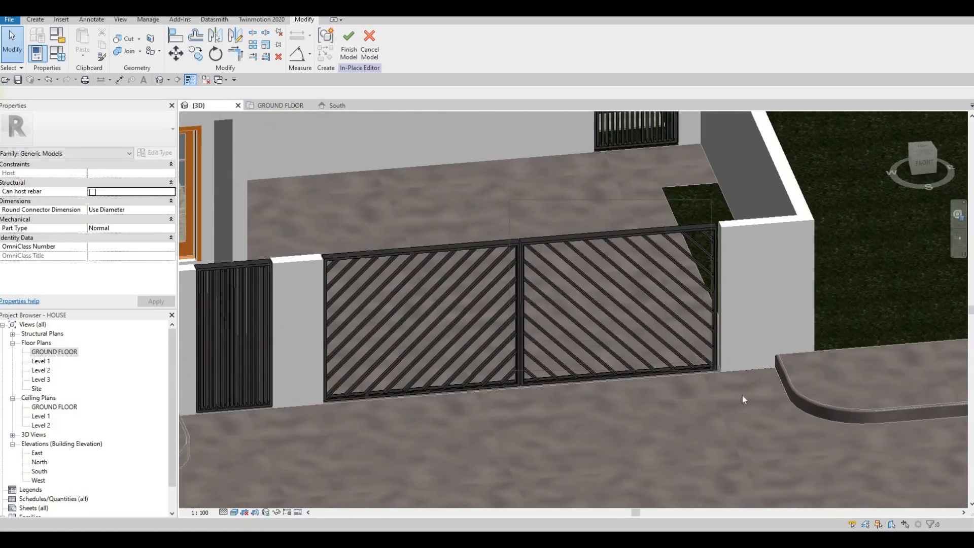
{"action": "left_click_drag", "start_coordinate": [742, 396], "coordinate": [567, 212]}
{"action": "scroll", "coordinate": [681, 239], "scroll_direction": "up", "scroll_amount": 1}
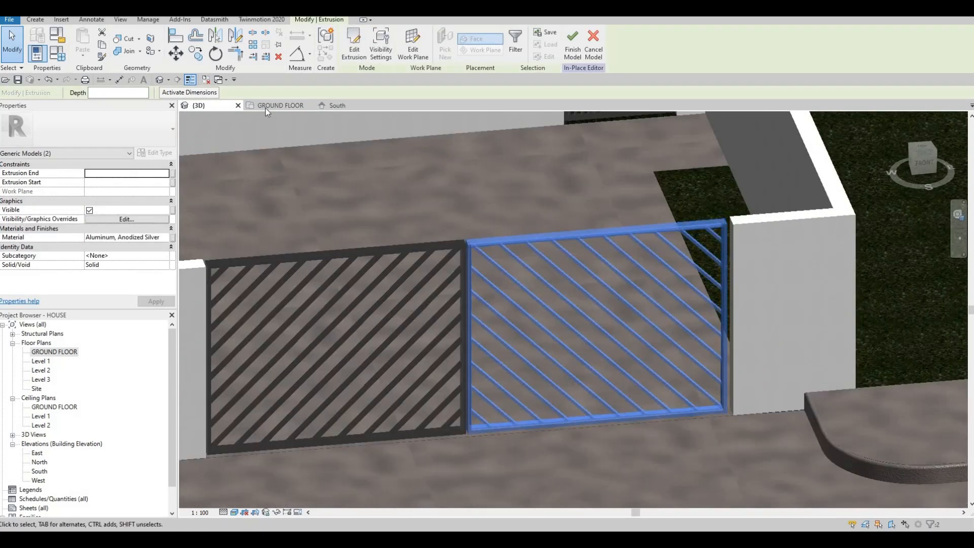
{"action": "middle_click_drag", "start_coordinate": [474, 203], "coordinate": [474, 203]}
{"action": "left_click", "coordinate": [280, 105]}
{"action": "scroll", "coordinate": [692, 326], "scroll_direction": "down", "scroll_amount": 3}
{"action": "middle_click_drag", "start_coordinate": [693, 326], "coordinate": [419, 281]}
{"action": "scroll", "coordinate": [706, 311], "scroll_direction": "down", "scroll_amount": 3}
{"action": "scroll", "coordinate": [419, 281], "scroll_direction": "down", "scroll_amount": 2}
{"action": "middle_click_drag", "start_coordinate": [747, 261], "coordinate": [627, 254]}
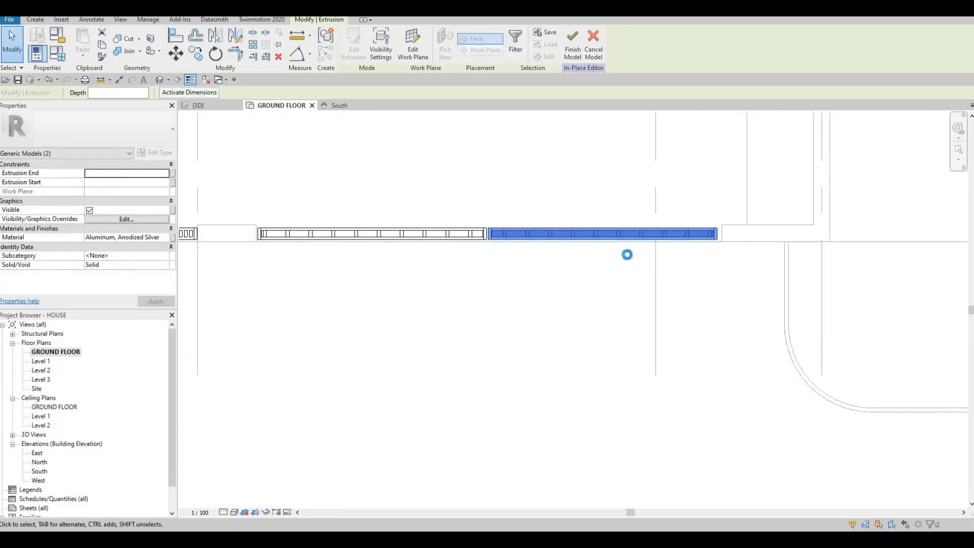
{"action": "key", "text": "Right"}
{"action": "key", "text": "Right"}
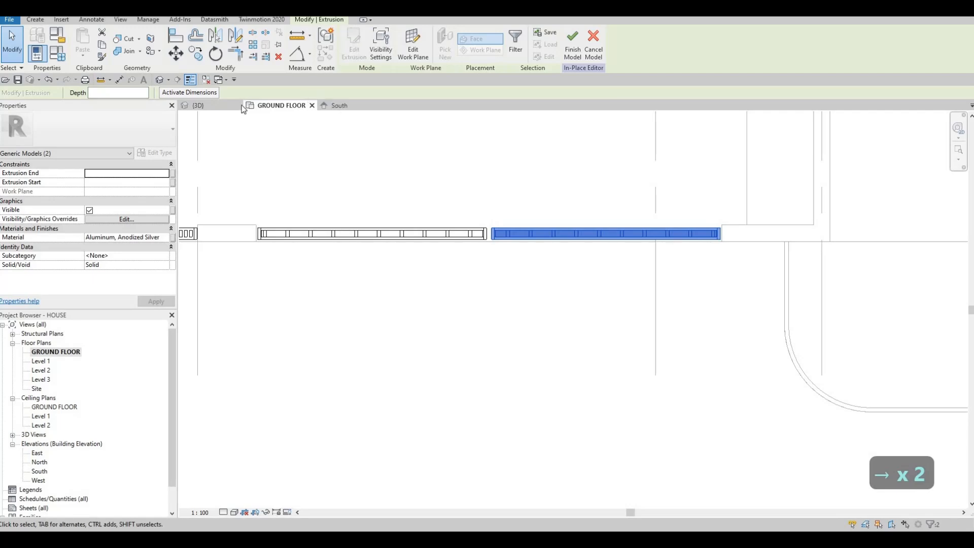
{"action": "key", "text": "Escape"}
Check the gap between the leaves in 3D, and nudge the left gate leaf one increment to the right in the GROUND FLOOR plan
{"action": "left_click", "coordinate": [223, 105]}
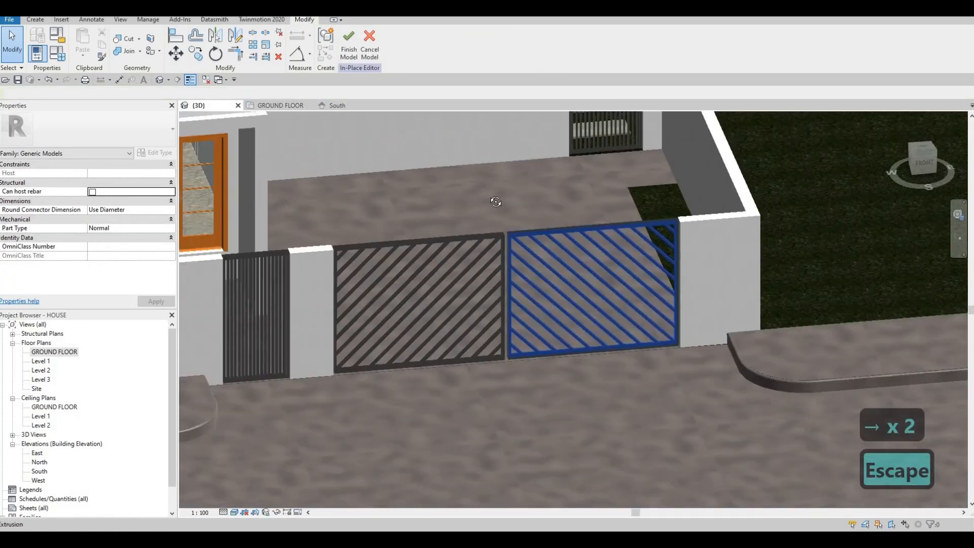
{"action": "middle_click_drag", "start_coordinate": [495, 201], "coordinate": [489, 285], "text": "shift"}
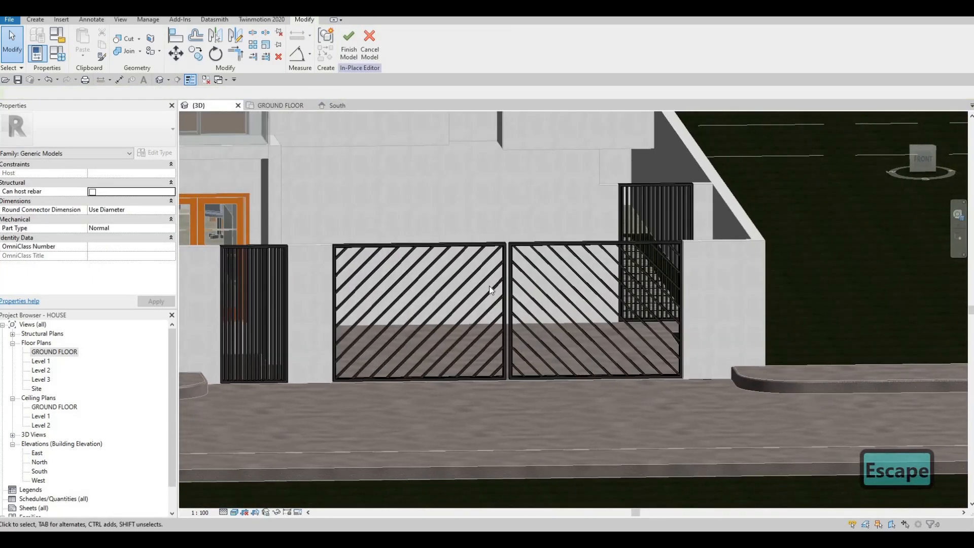
{"action": "double_click", "coordinate": [51, 352]}
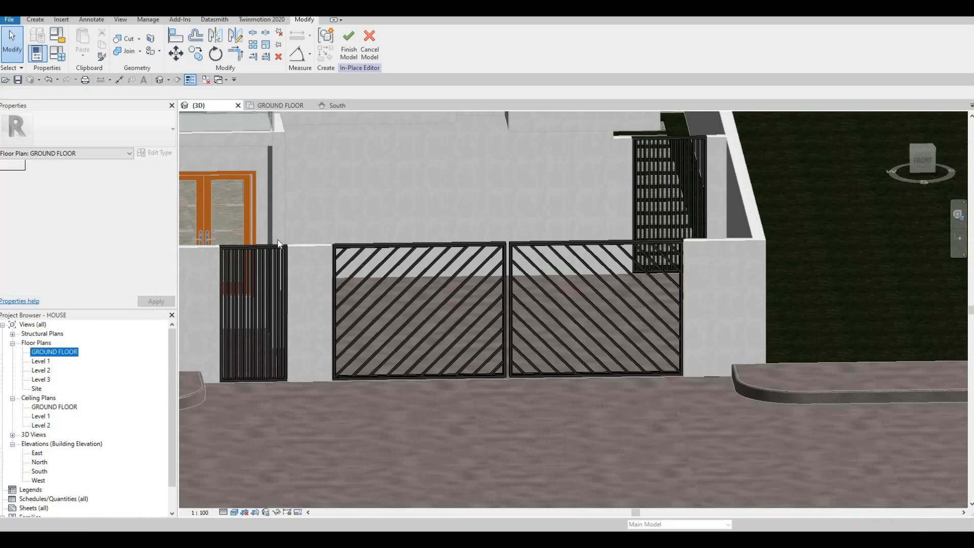
{"action": "left_click_drag", "start_coordinate": [241, 200], "coordinate": [491, 306]}
{"action": "key", "text": "Escape"}
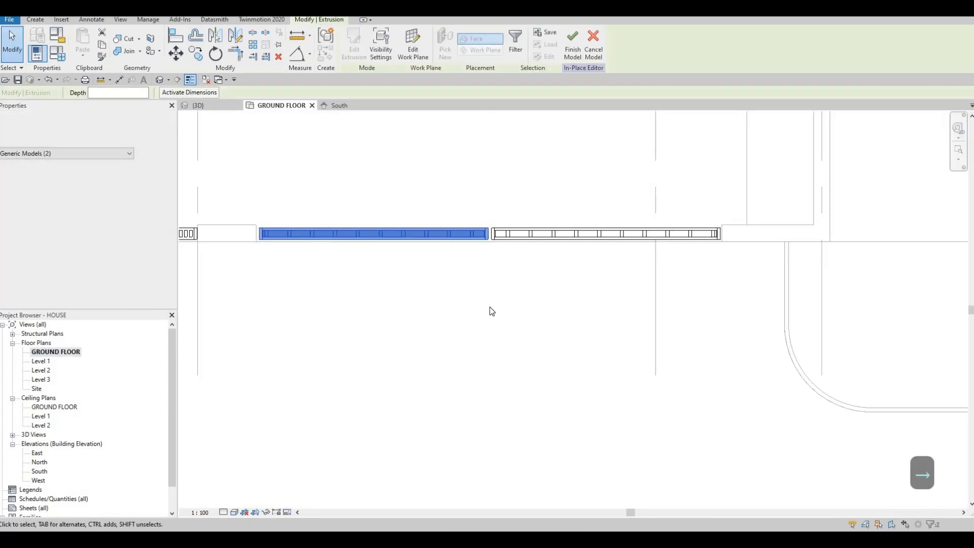
Nudge the right gate leaf's frame and bars one increment to the left in plan
{"action": "left_click_drag", "start_coordinate": [484, 197], "coordinate": [723, 313]}
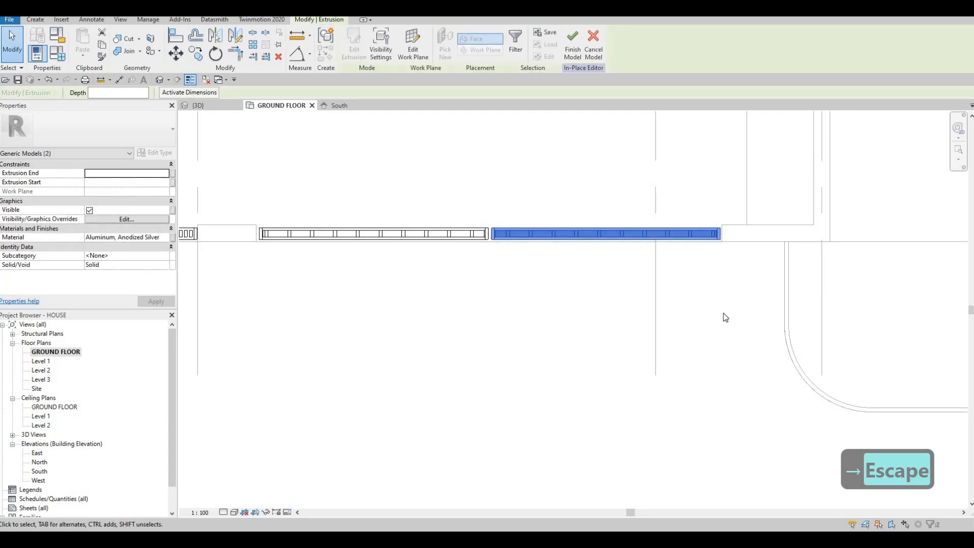
{"action": "key", "text": "Left"}
{"action": "key", "text": "Escape"}
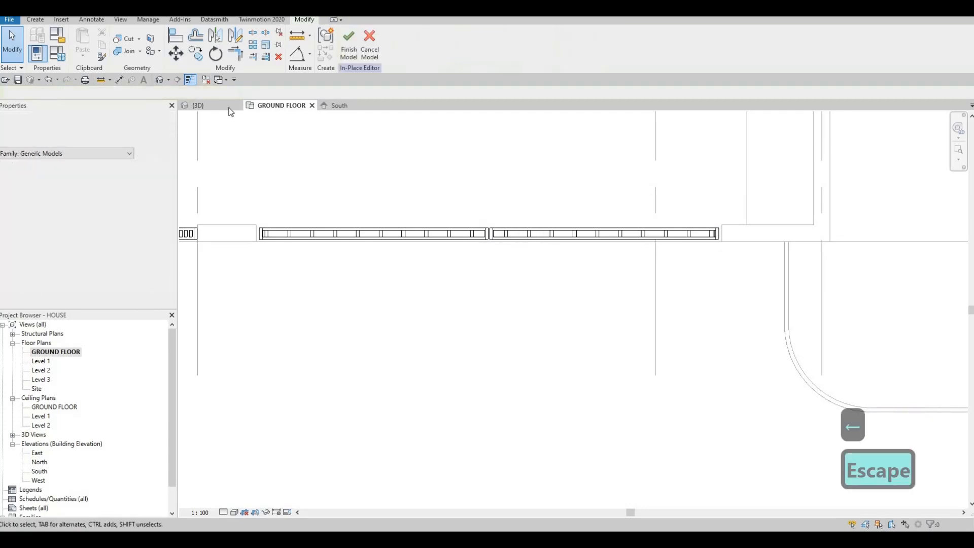
{"action": "key", "text": "Escape"}
Review the double driveway gate on the whole house in 3D and finish the in-place model
{"action": "left_click", "coordinate": [227, 110]}
{"action": "middle_click_drag", "start_coordinate": [477, 268], "coordinate": [661, 389], "text": "shift"}
{"action": "scroll", "coordinate": [567, 352], "scroll_direction": "down", "scroll_amount": 3}
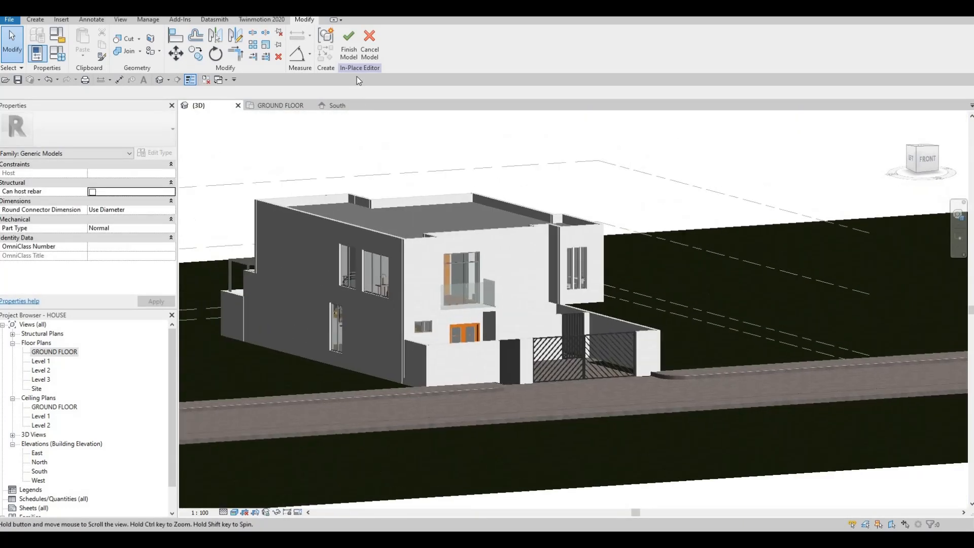
{"action": "left_click", "coordinate": [347, 49]}
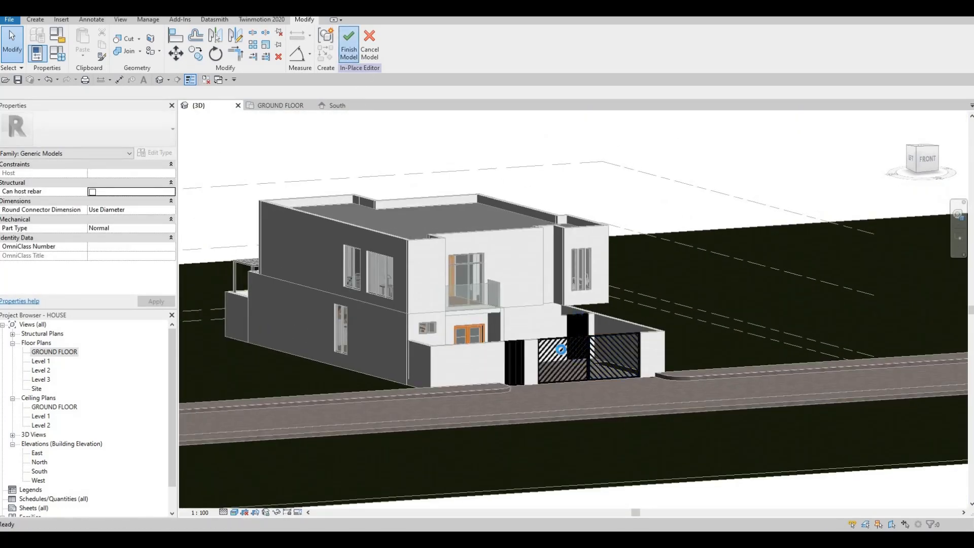